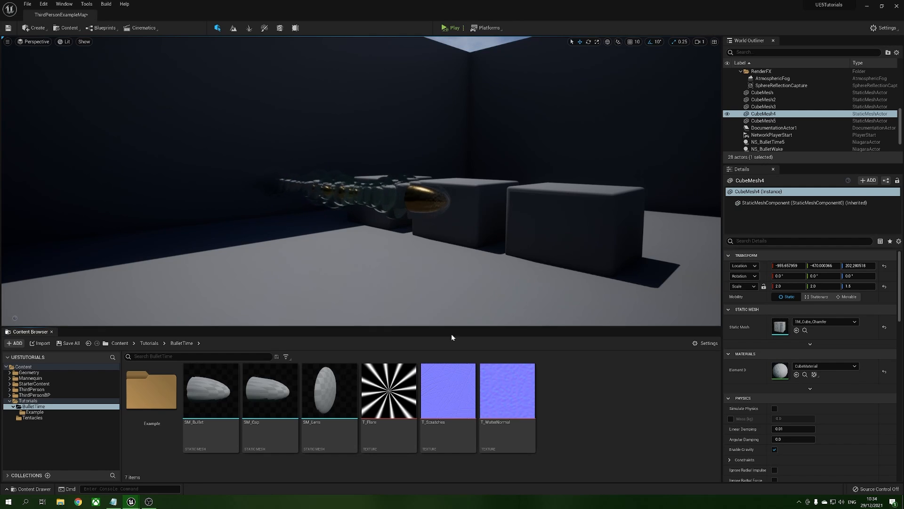
# Create a material named M_BulletWake in the BulletTime folder and open it for editing.
pyautogui.rightClick(581, 394)
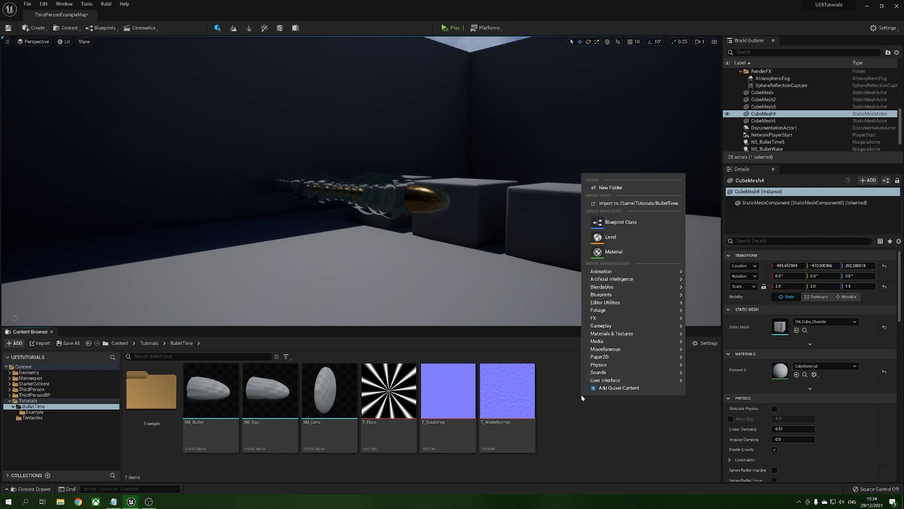
pyautogui.click(615, 258)
pyautogui.write('M')
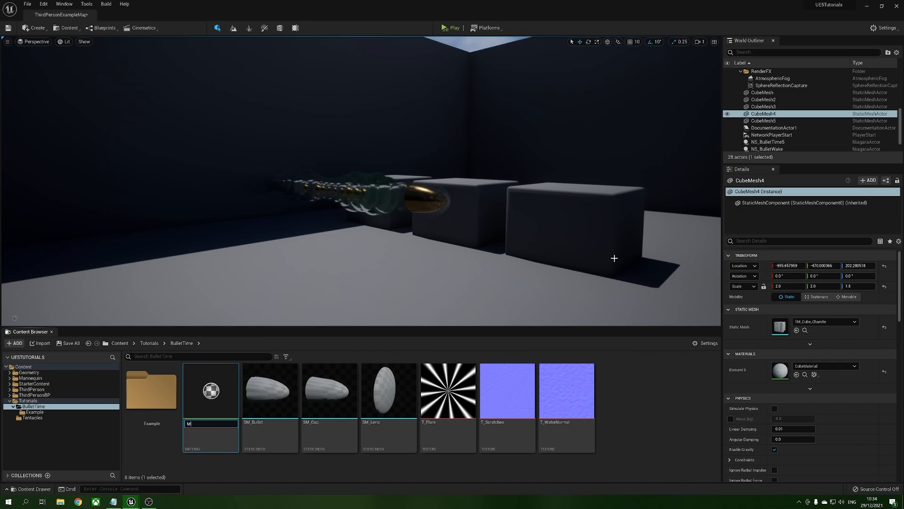
pyautogui.write('_BulletWake')
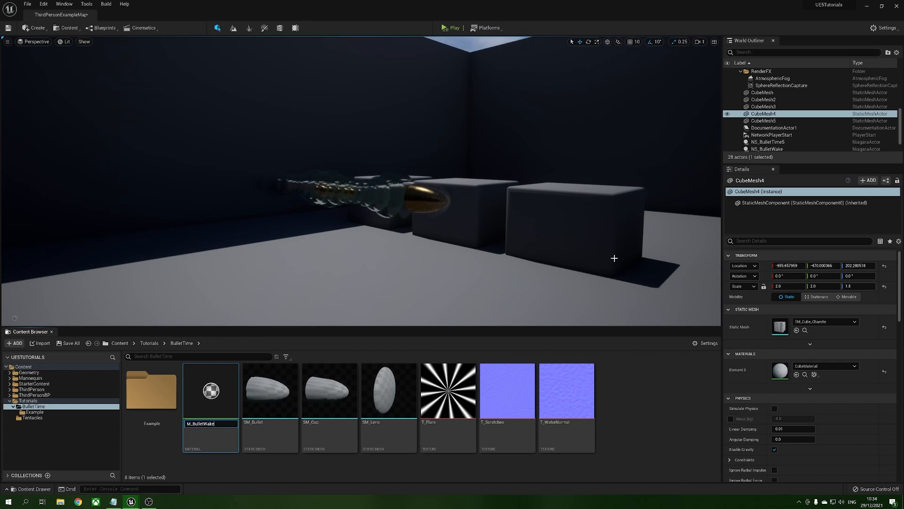
pyautogui.press('Return')
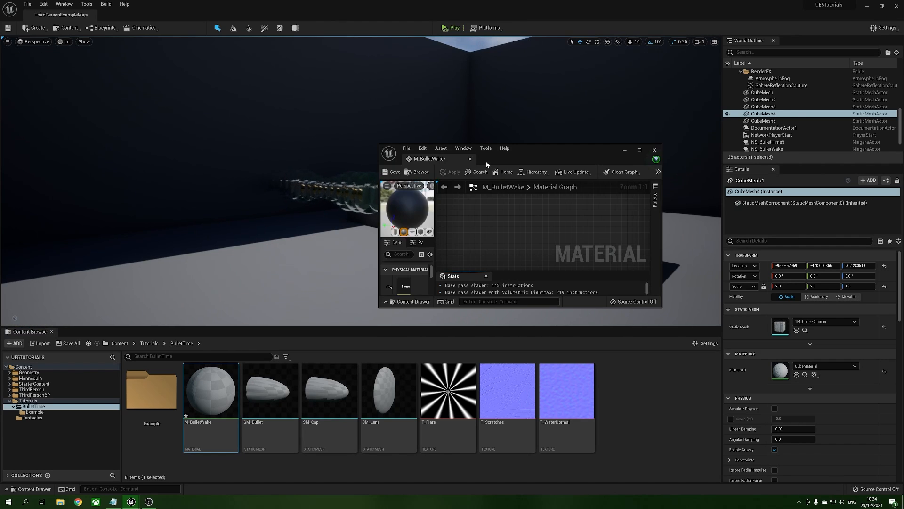
# Add the T_WaterNormal texture to the M_BulletWake graph as a Texture Sample and maximize the material editor.
pyautogui.moveTo(383, 147); pyautogui.dragTo(273, 55)
pyautogui.moveTo(561, 408)
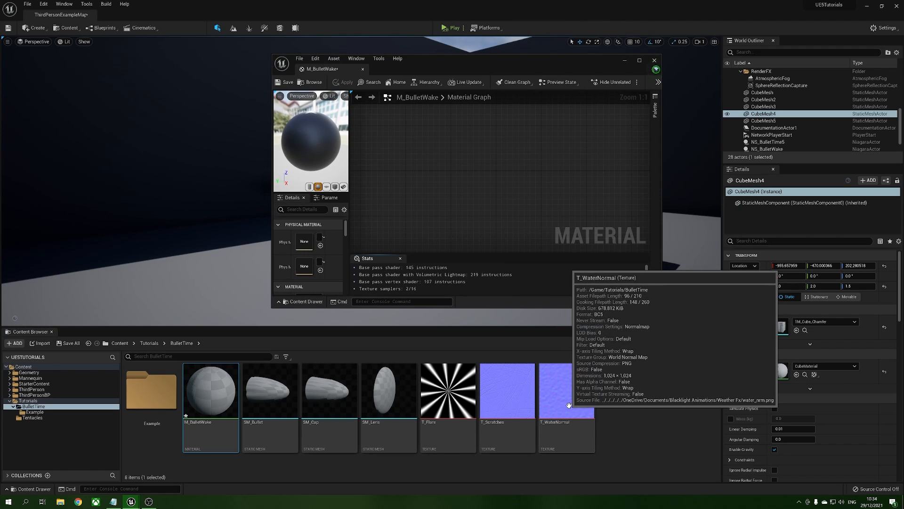
pyautogui.moveTo(561, 408); pyautogui.dragTo(440, 188)
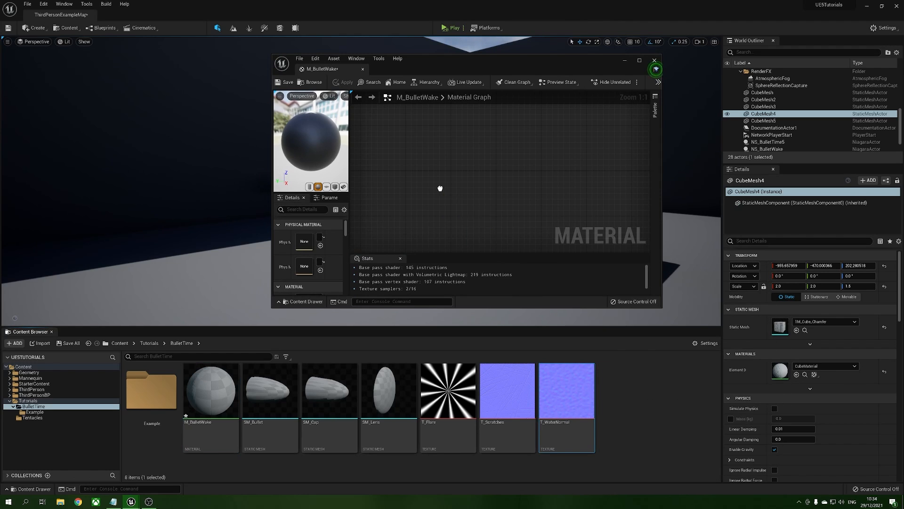
pyautogui.doubleClick(453, 57)
pyautogui.click(397, 228)
pyautogui.moveTo(327, 242); pyautogui.dragTo(401, 262, button='right')
pyautogui.moveTo(361, 197); pyautogui.dragTo(357, 176)
pyautogui.click(437, 264)
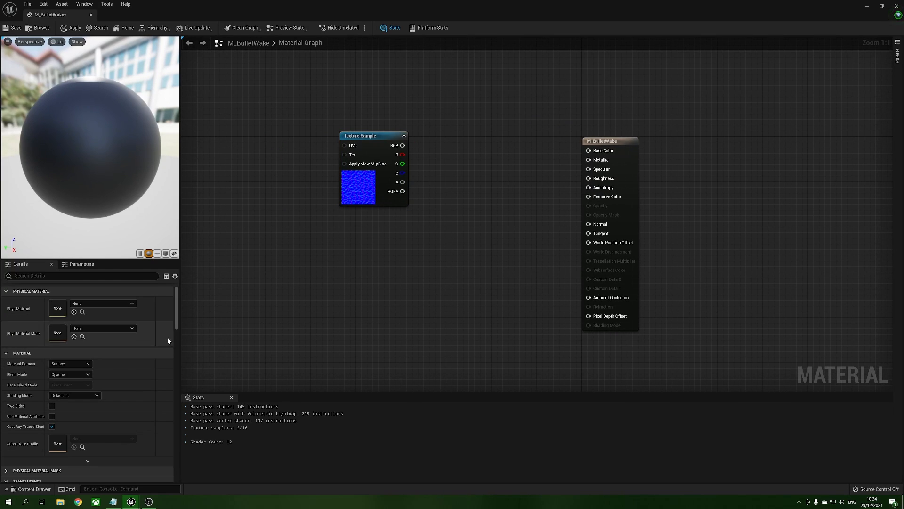
# Set the material's blend mode to Additive and its shading model to Unlit.
pyautogui.click(79, 374)
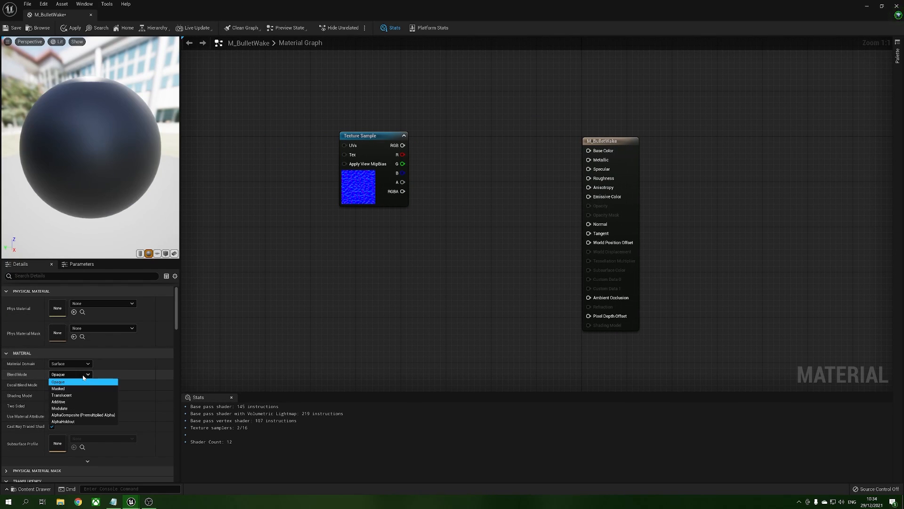
pyautogui.click(83, 403)
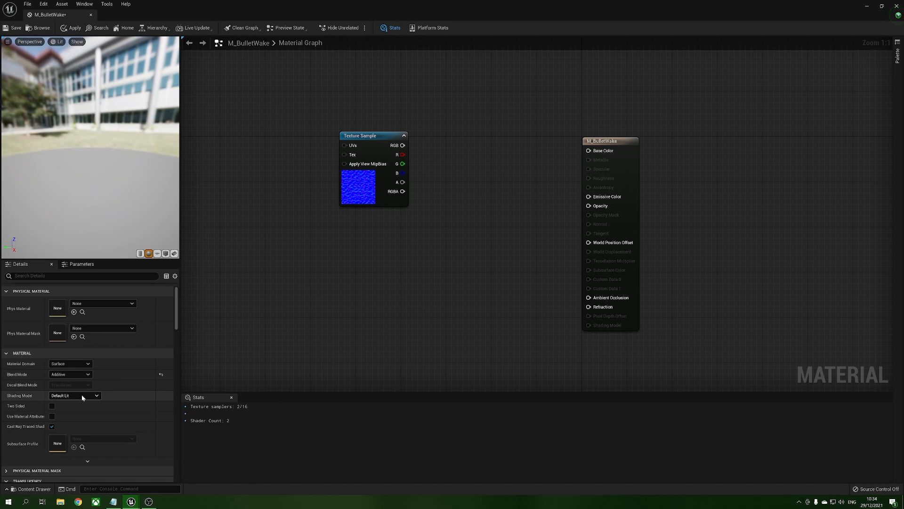
pyautogui.click(78, 396)
pyautogui.click(82, 403)
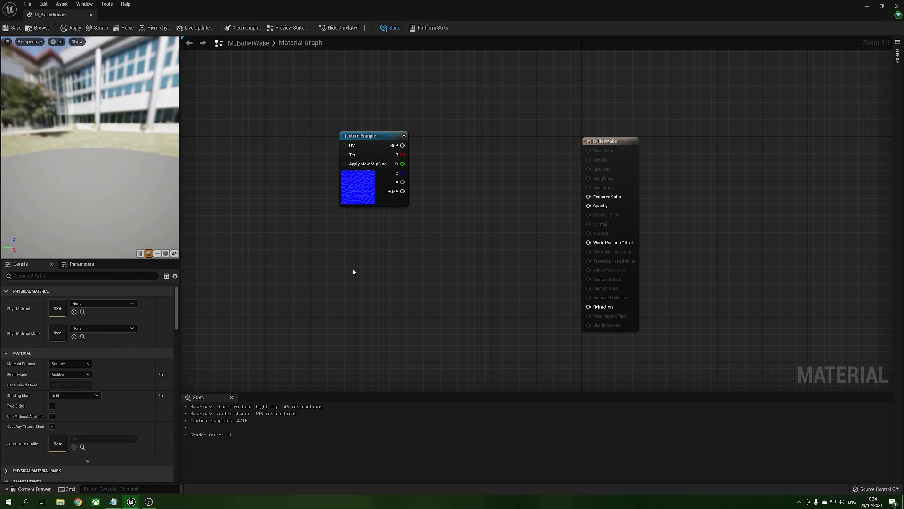
# Move the Texture Sample node farther away from the material output node.
pyautogui.moveTo(346, 270); pyautogui.dragTo(462, 297, button='right')
pyautogui.click(474, 215)
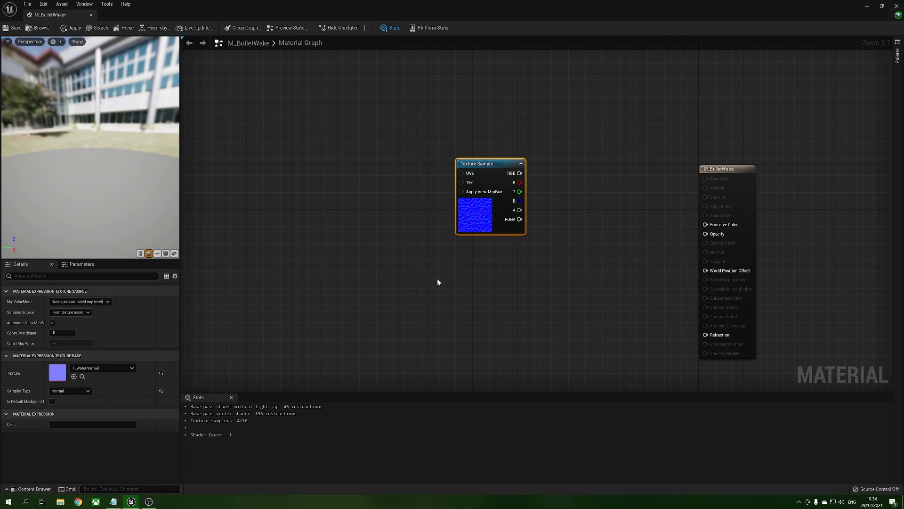
pyautogui.moveTo(492, 214); pyautogui.dragTo(436, 220)
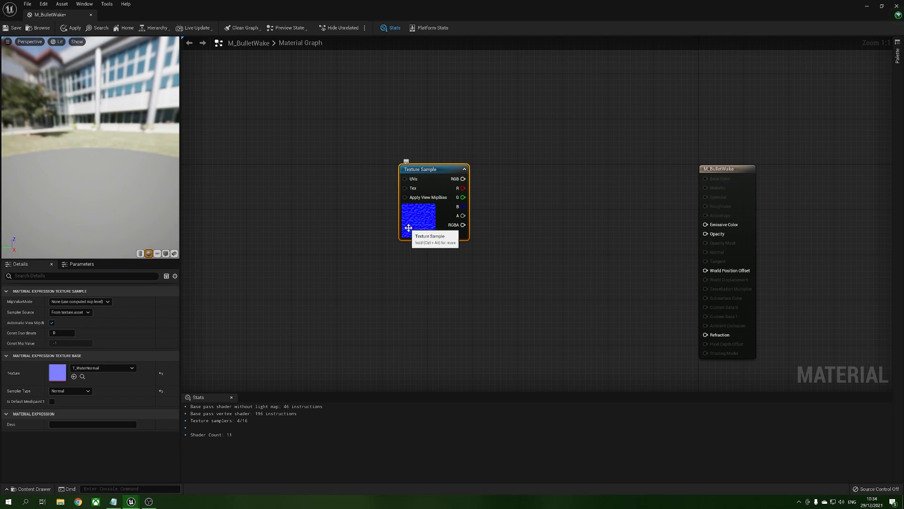
# Add a VectorToRadialValue node and place it well ahead of the Texture Sample.
pyautogui.moveTo(309, 267); pyautogui.dragTo(316, 250, button='right')
pyautogui.rightClick(318, 276)
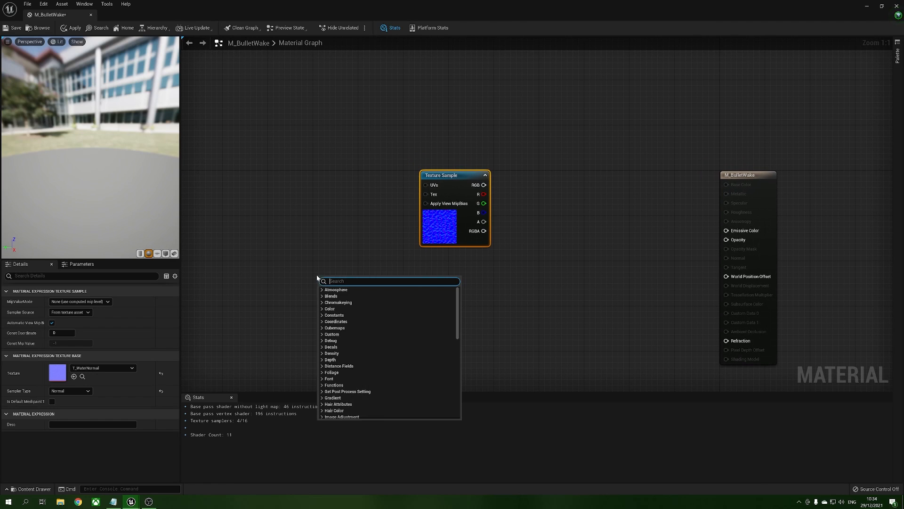
pyautogui.moveTo(270, 210); pyautogui.dragTo(316, 216, button='right')
pyautogui.rightClick(306, 220)
pyautogui.write('vectortora')
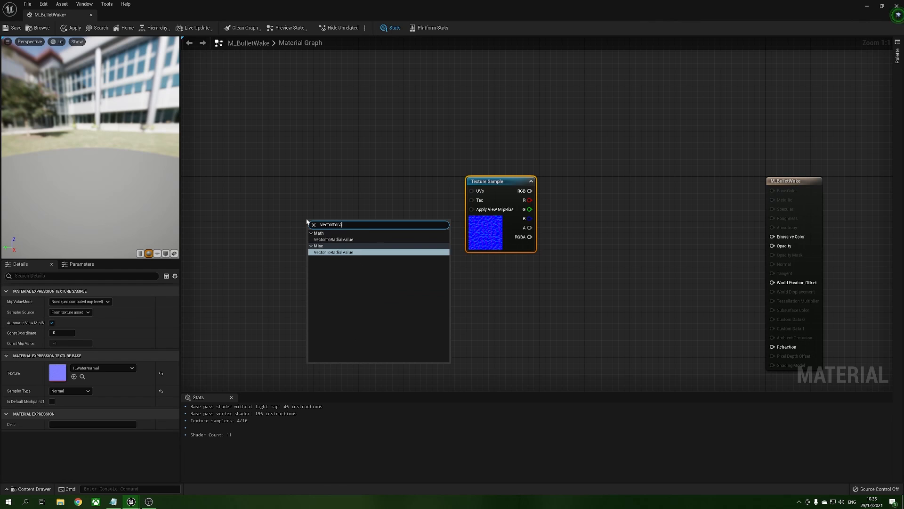
pyautogui.press('Return')
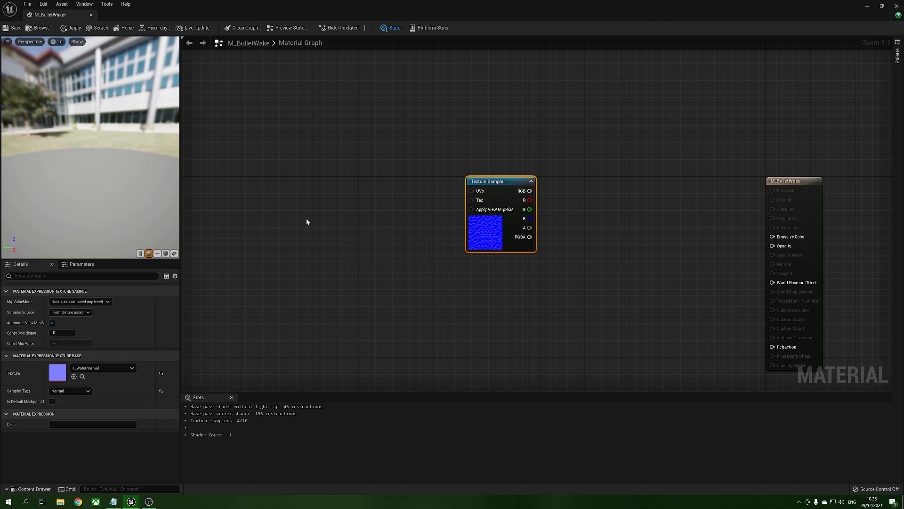
pyautogui.moveTo(364, 219); pyautogui.dragTo(259, 173)
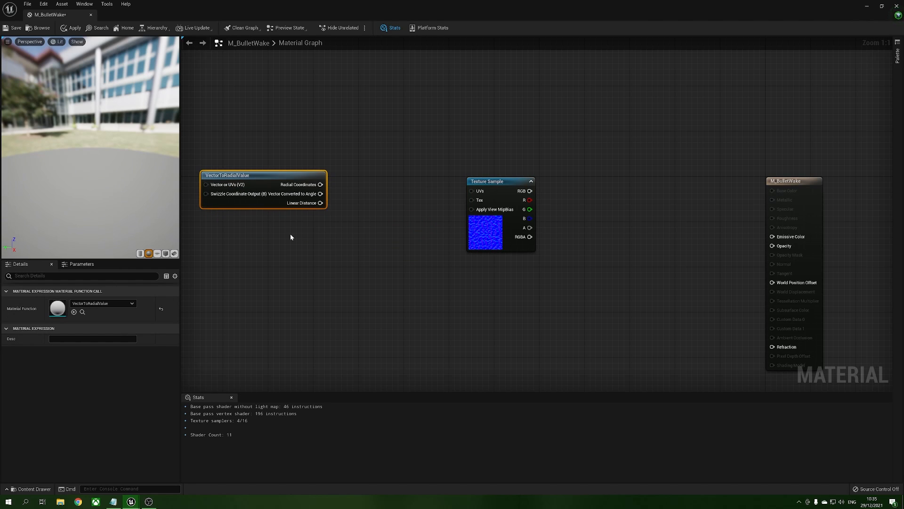
pyautogui.moveTo(290, 233); pyautogui.dragTo(341, 256, button='right')
pyautogui.moveTo(343, 193); pyautogui.dragTo(293, 200)
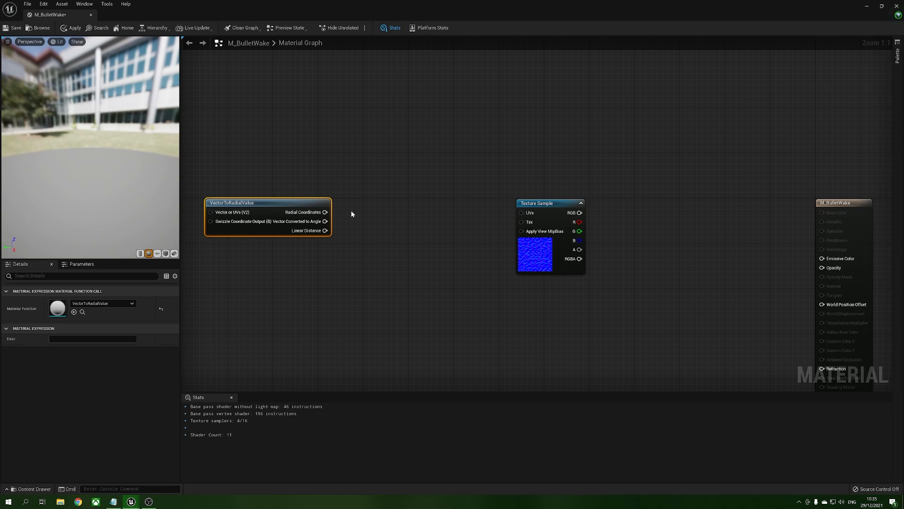
pyautogui.moveTo(313, 140); pyautogui.dragTo(411, 146, button='right')
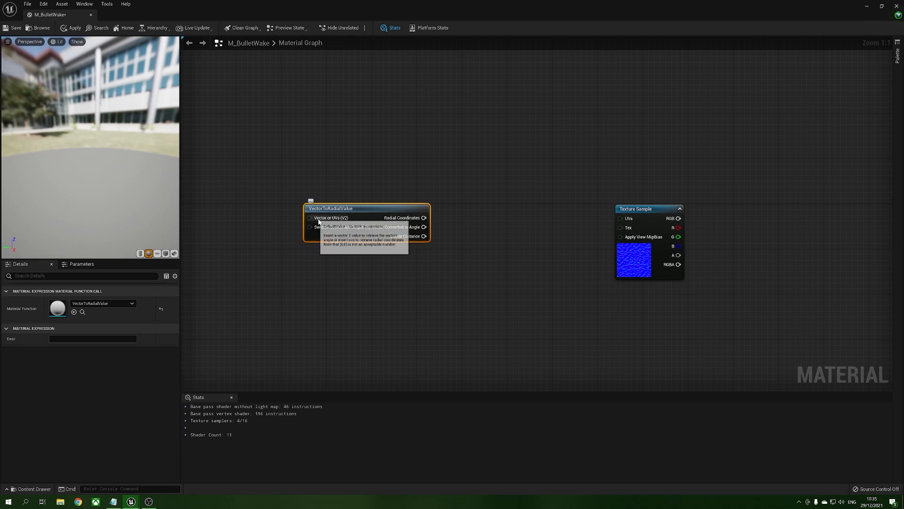
pyautogui.moveTo(310, 217); pyautogui.dragTo(241, 140)
pyautogui.click(278, 113)
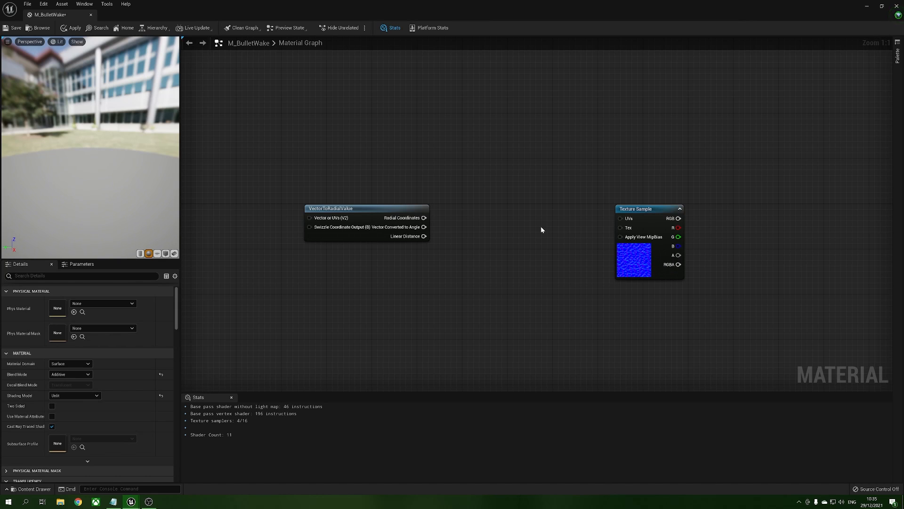
# Add a Panner fed by the Radial Coordinates output, connect it to the Texture Sample's UVs, and line up the three nodes.
pyautogui.moveTo(423, 217)
pyautogui.moveTo(423, 217); pyautogui.dragTo(480, 220)
pyautogui.write('panner')
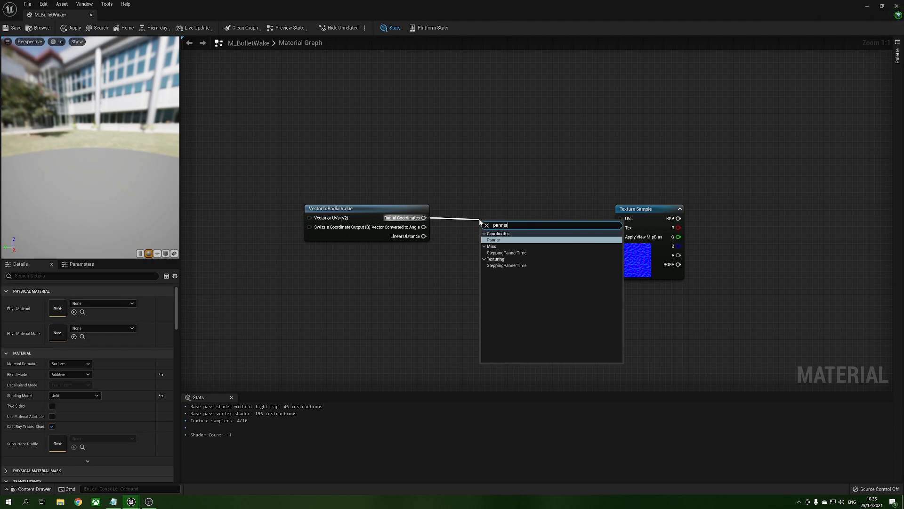
pyautogui.press('Return')
pyautogui.moveTo(494, 226); pyautogui.dragTo(465, 212)
pyautogui.moveTo(384, 184); pyautogui.dragTo(464, 226)
pyautogui.moveTo(367, 217); pyautogui.dragTo(474, 222)
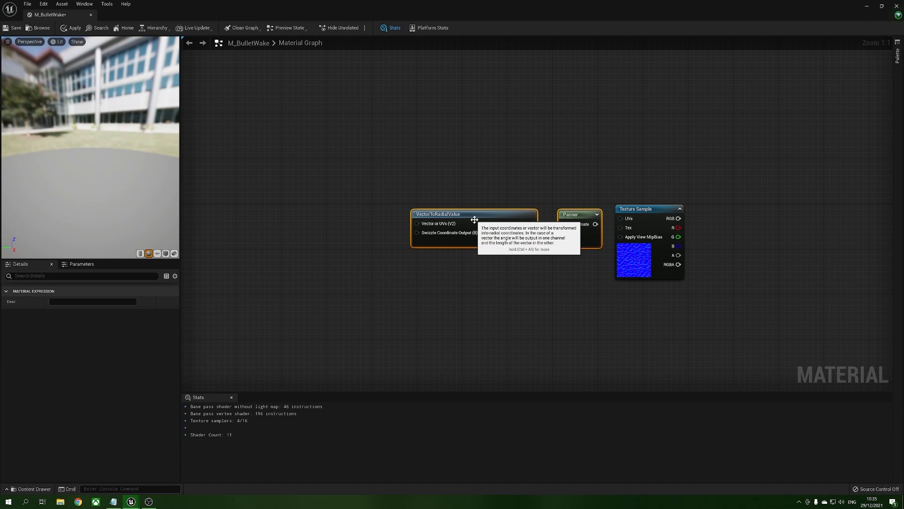
pyautogui.moveTo(596, 225); pyautogui.dragTo(648, 215)
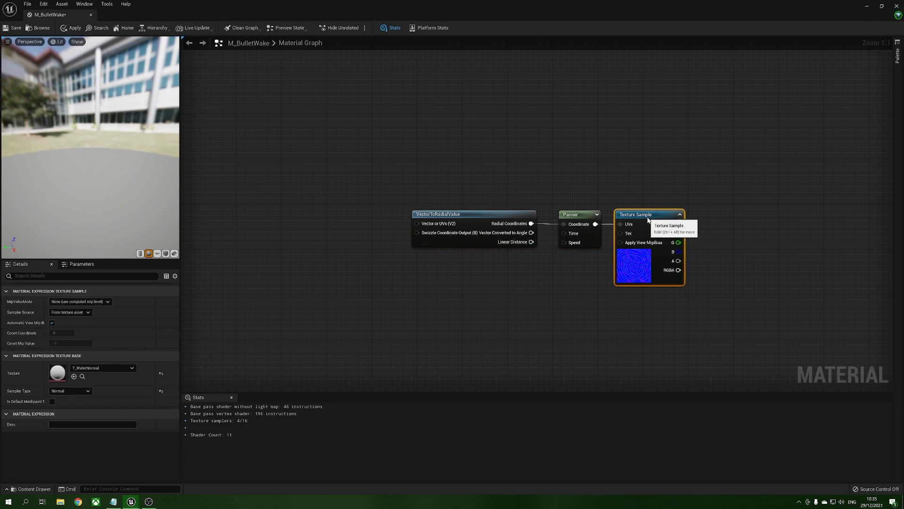
# Preview the Texture Sample node on a plane and bring the plane close, facing the camera.
pyautogui.click(158, 253)
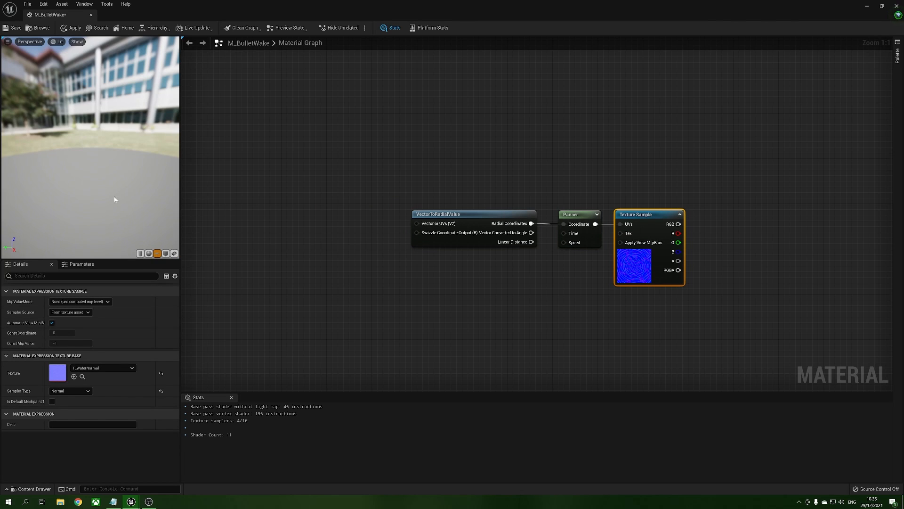
pyautogui.rightClick(661, 263)
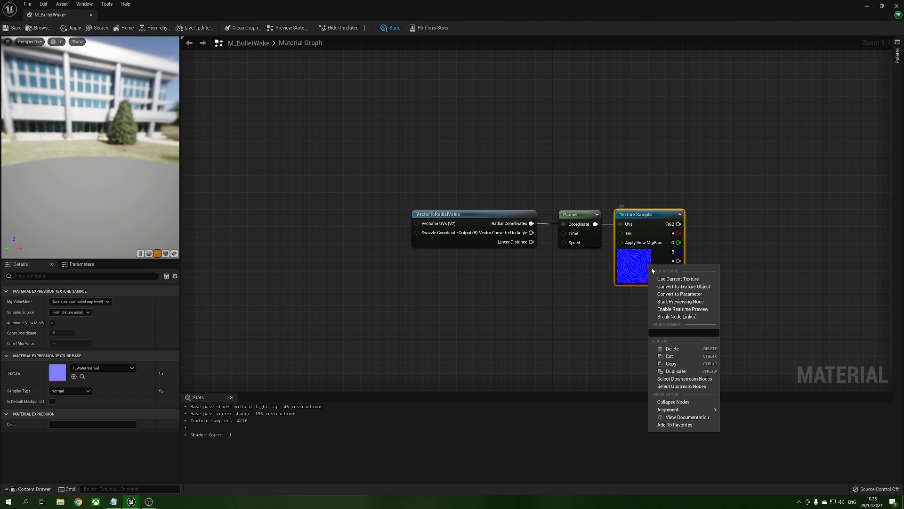
pyautogui.click(708, 302)
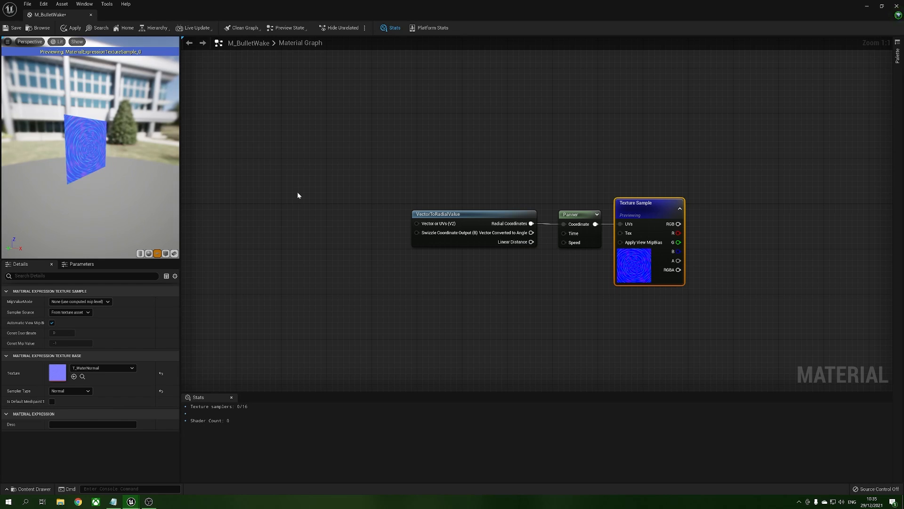
pyautogui.moveTo(90, 148); pyautogui.dragTo(52, 148)
pyautogui.moveTo(89, 148); pyautogui.dragTo(89, 174, button='right')
pyautogui.moveTo(90, 149); pyautogui.dragTo(96, 149)
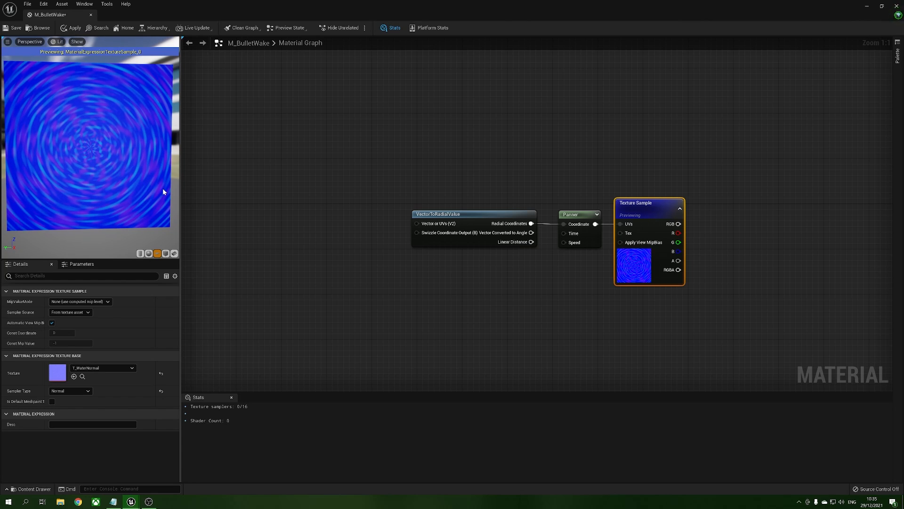
# Set the Panner's Speed Y to -0.5 and Speed X to 0.1.
pyautogui.click(578, 212)
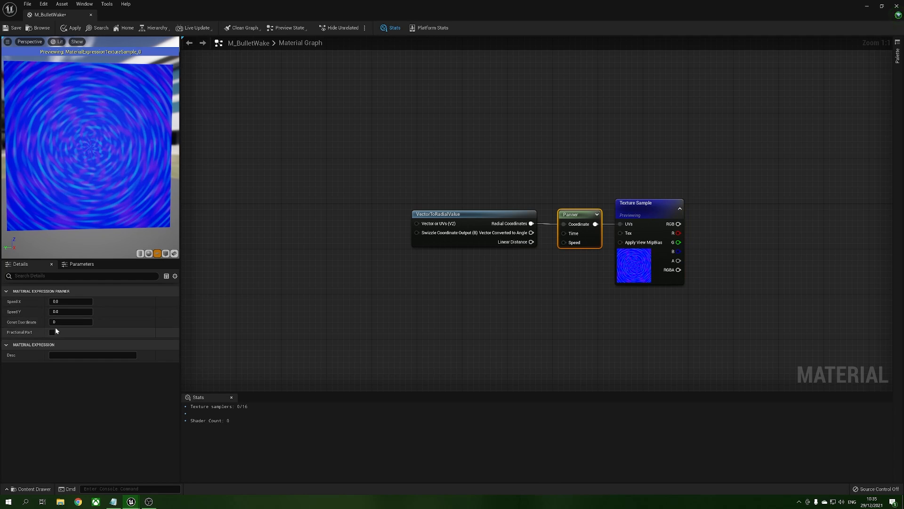
pyautogui.click(84, 311)
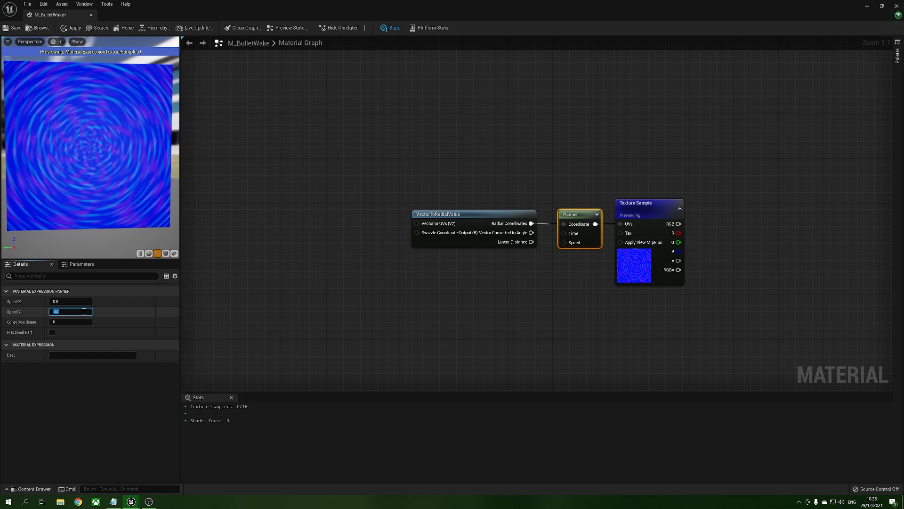
pyautogui.write('-0.5')
pyautogui.press('Return')
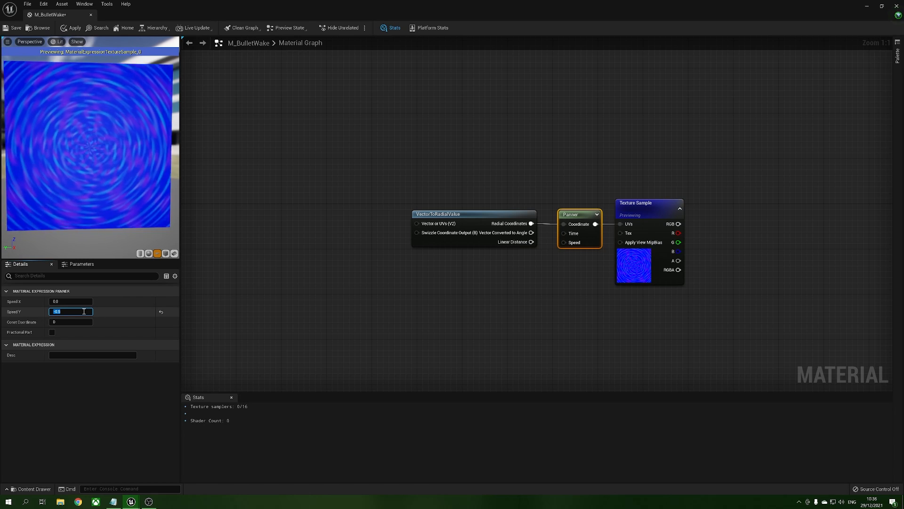
pyautogui.click(86, 301)
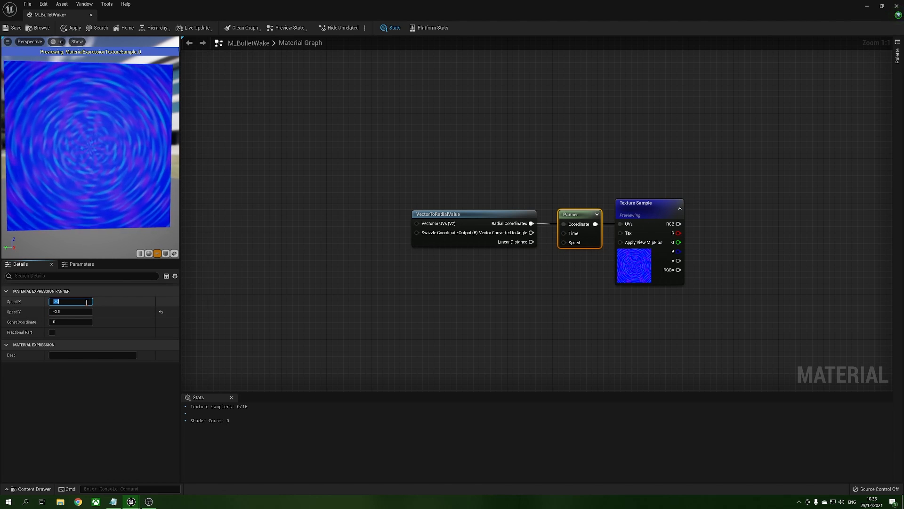
pyautogui.press('BackSpace')
pyautogui.write('.1')
pyautogui.press('Return')
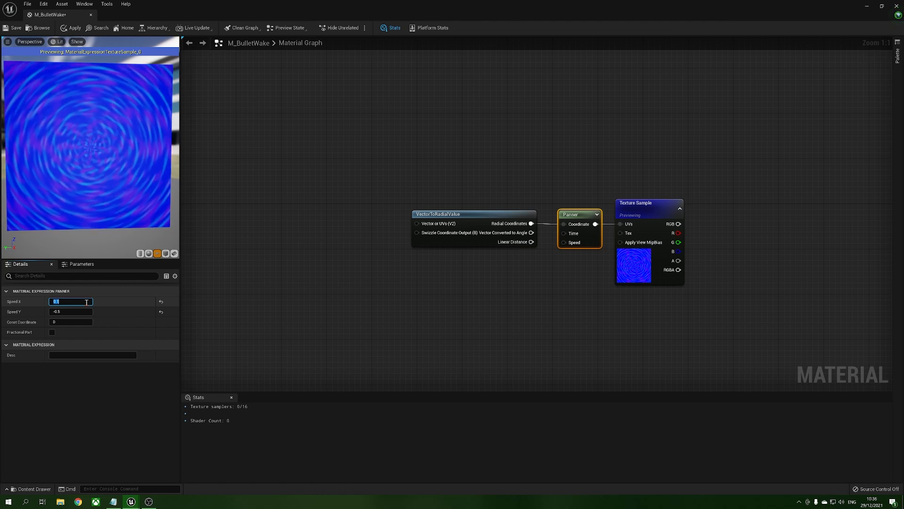
# Stop previewing the Texture Sample node.
pyautogui.moveTo(612, 321); pyautogui.dragTo(522, 328, button='right')
pyautogui.moveTo(586, 322); pyautogui.dragTo(512, 321, button='right')
pyautogui.rightClick(487, 207)
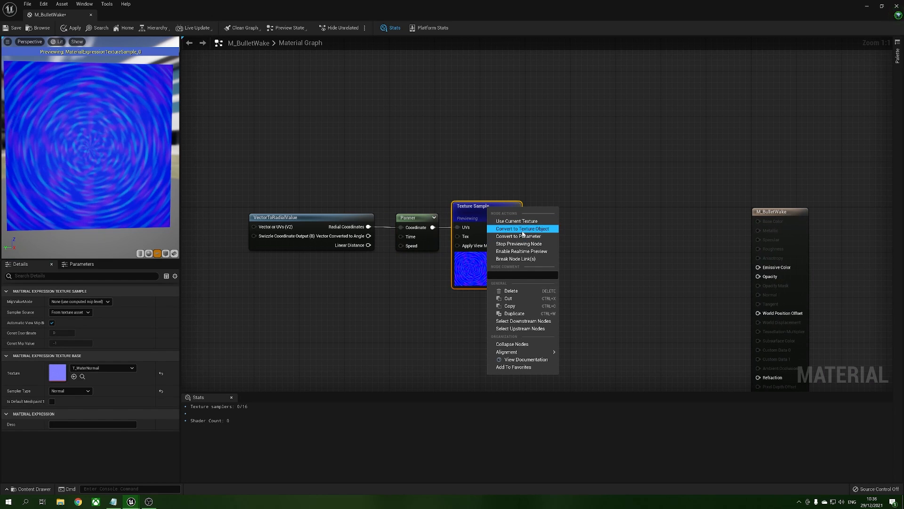
pyautogui.click(532, 244)
# Move the VectorToRadialValue, Panner and Texture Sample nodes together, farther from the material output and lower in the graph.
pyautogui.moveTo(412, 306); pyautogui.dragTo(444, 302, button='right')
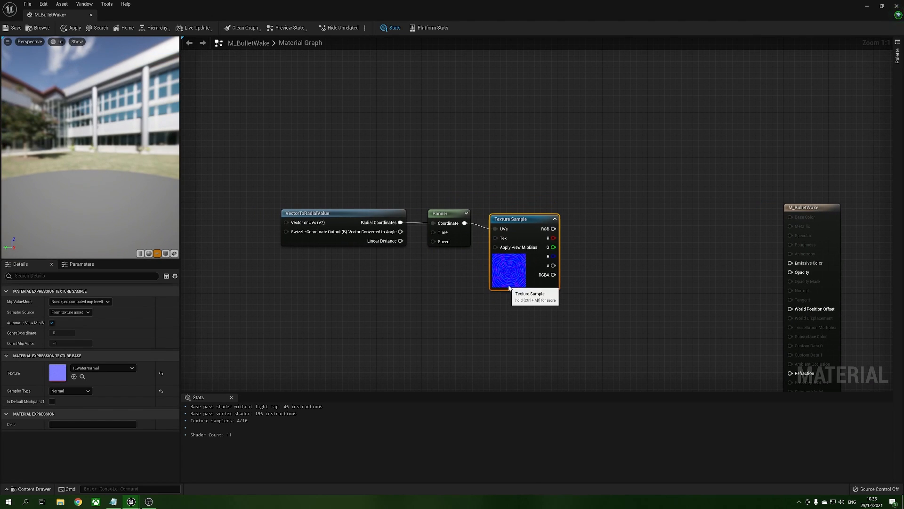
pyautogui.press('Home')
pyautogui.moveTo(279, 105); pyautogui.dragTo(541, 258)
pyautogui.moveTo(487, 214); pyautogui.dragTo(426, 299)
pyautogui.click(576, 245)
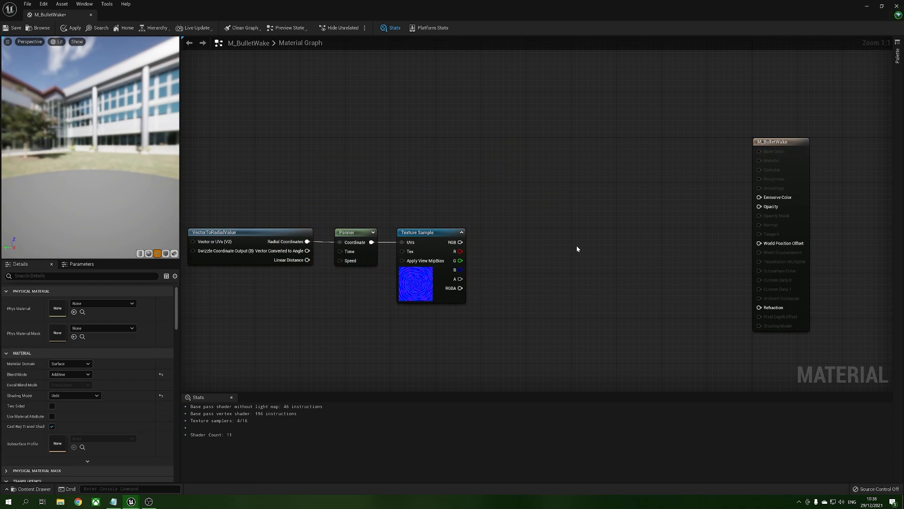
# Add a Particle Color node above the texture nodes and connect its RGB output to Emissive Color.
pyautogui.rightClick(546, 143)
pyautogui.write('partic')
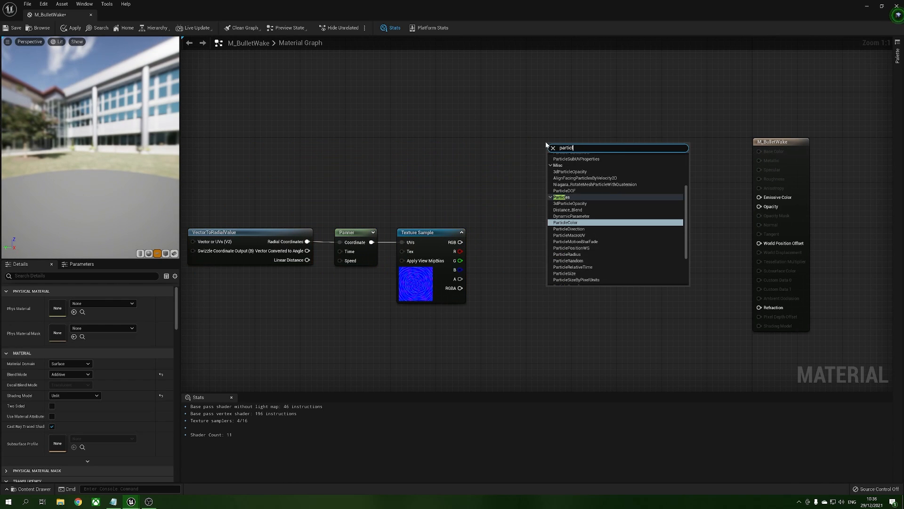
pyautogui.press('Return')
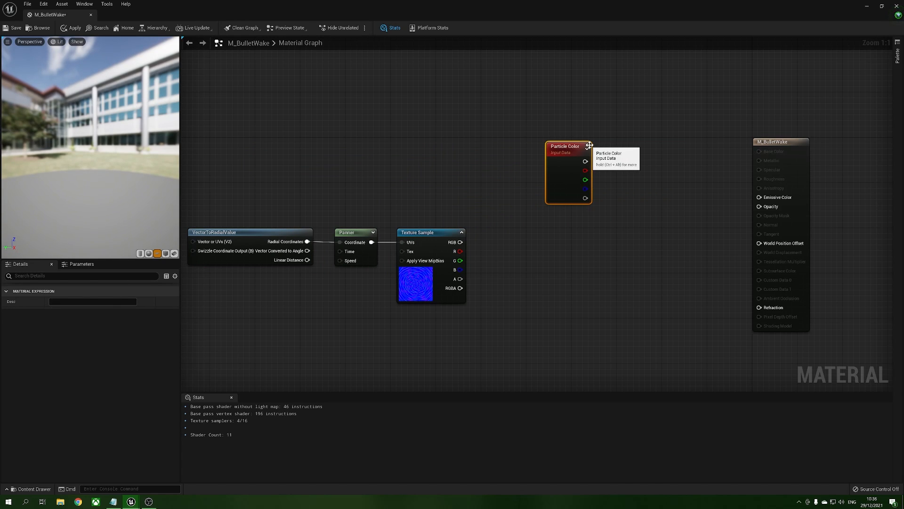
pyautogui.moveTo(584, 161); pyautogui.dragTo(759, 197)
pyautogui.moveTo(566, 197); pyautogui.dragTo(574, 171)
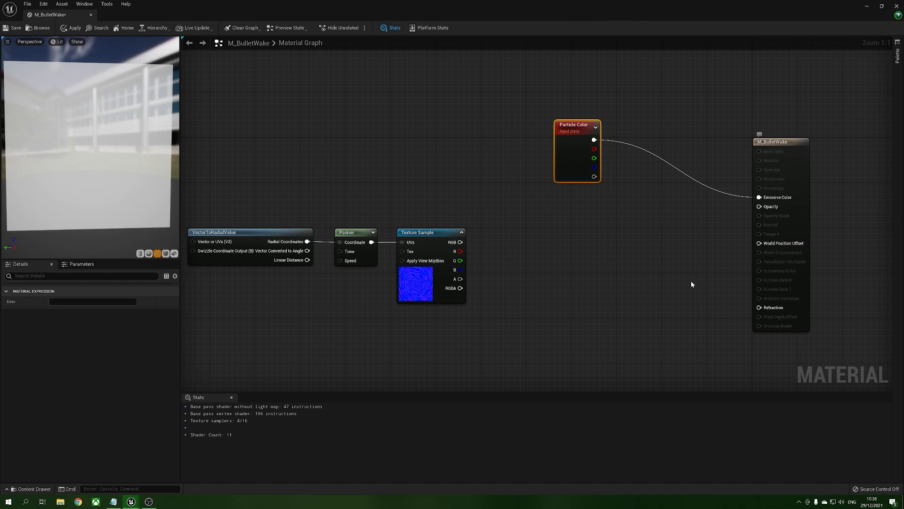
# Add a Lerp node below the Particle Color node, to the left of the material output's Refraction input.
pyautogui.moveTo(773, 228); pyautogui.dragTo(625, 224)
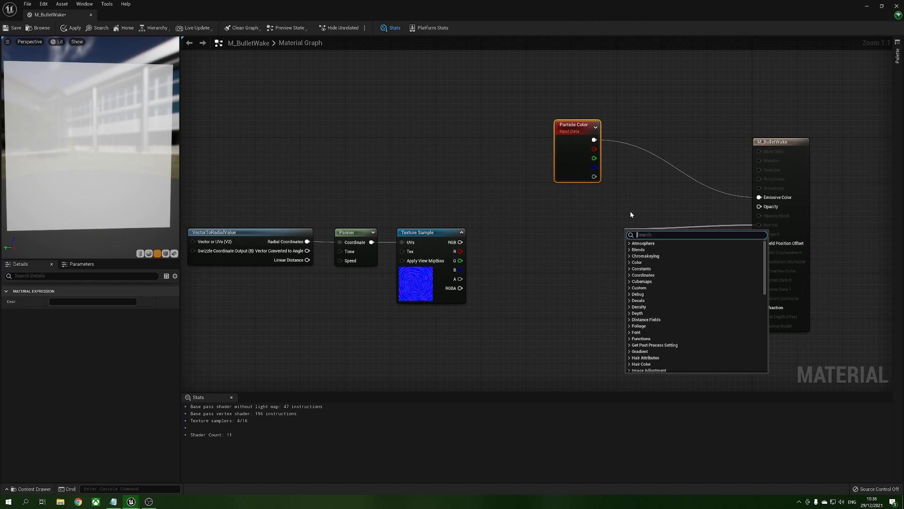
pyautogui.click(629, 216)
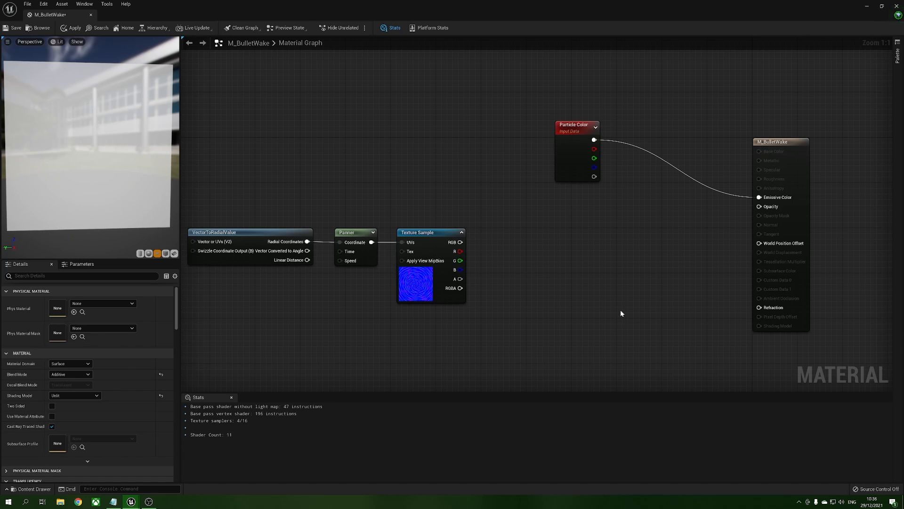
pyautogui.click(644, 319)
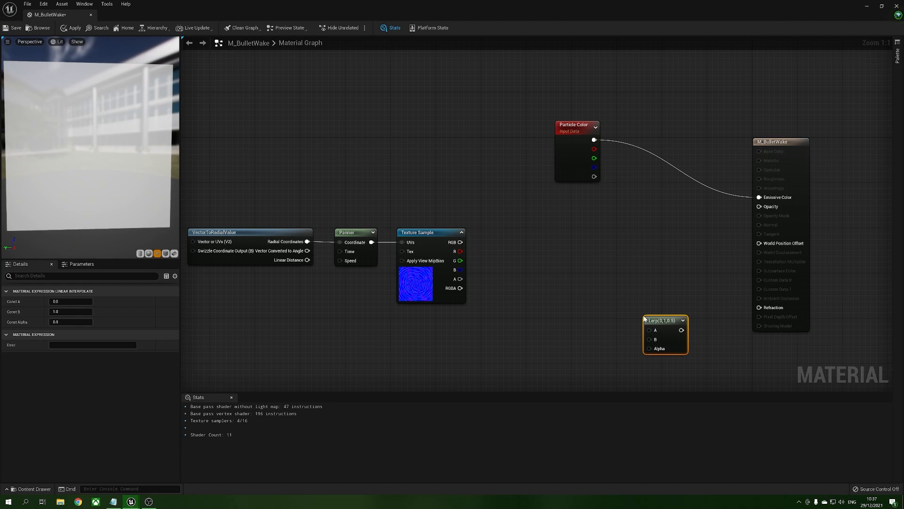
pyautogui.moveTo(667, 324); pyautogui.dragTo(685, 321)
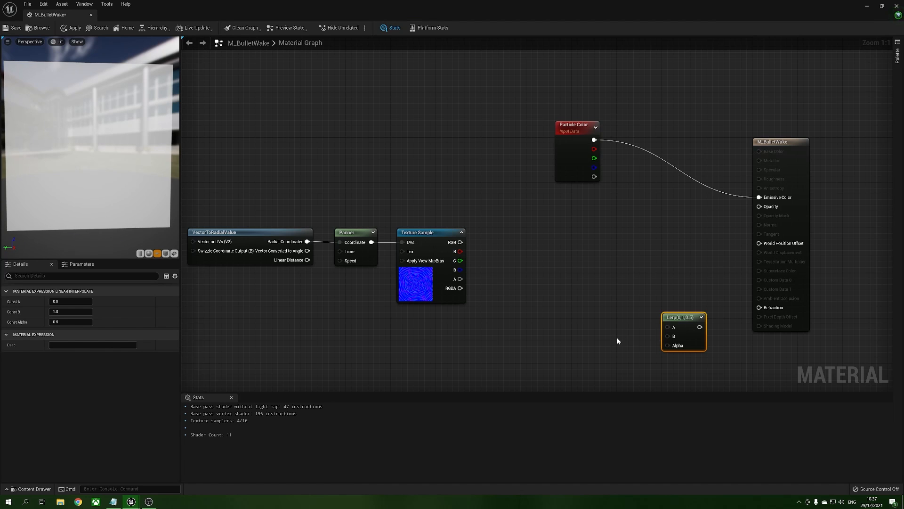
pyautogui.moveTo(682, 318); pyautogui.dragTo(591, 329)
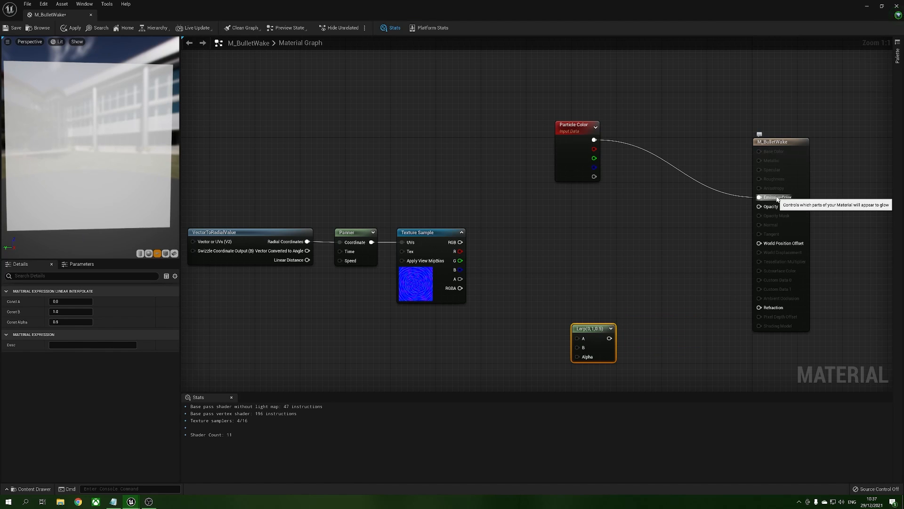
# Disconnect Emissive Color, feed a constant of 0 into Refraction and view the preview plane from another angle.
pyautogui.keyDown('alt'); pyautogui.click(777, 199); pyautogui.keyUp('alt')
pyautogui.click(662, 300)
pyautogui.press('1')
pyautogui.click(662, 290)
pyautogui.moveTo(677, 307); pyautogui.dragTo(760, 307)
pyautogui.moveTo(158, 204); pyautogui.dragTo(110, 195)
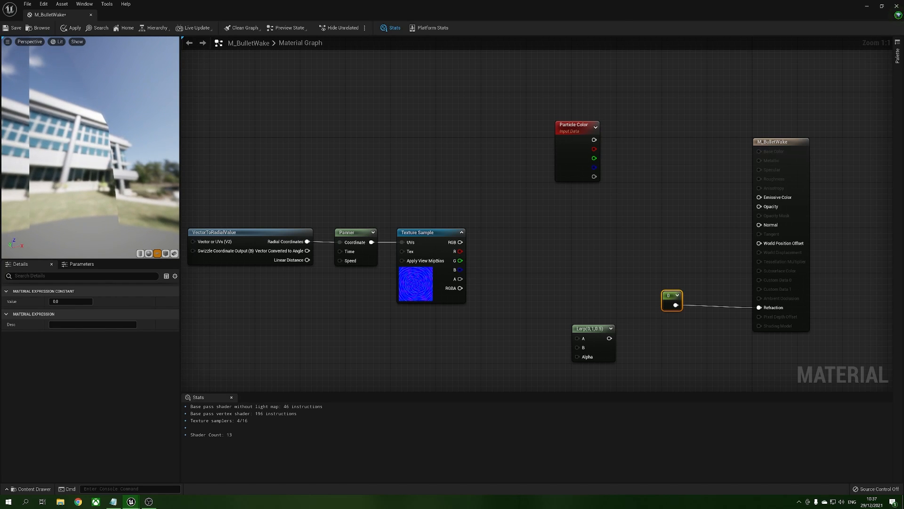
pyautogui.moveTo(89, 118); pyautogui.dragTo(56, 130)
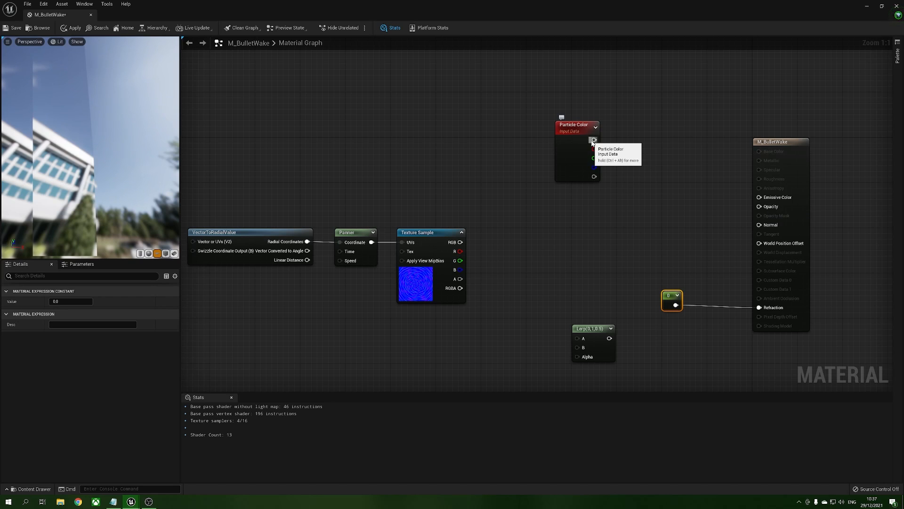
# Reconnect the Particle Color RGB output to Emissive Color and delete the constant feeding Refraction.
pyautogui.moveTo(593, 141); pyautogui.dragTo(760, 198)
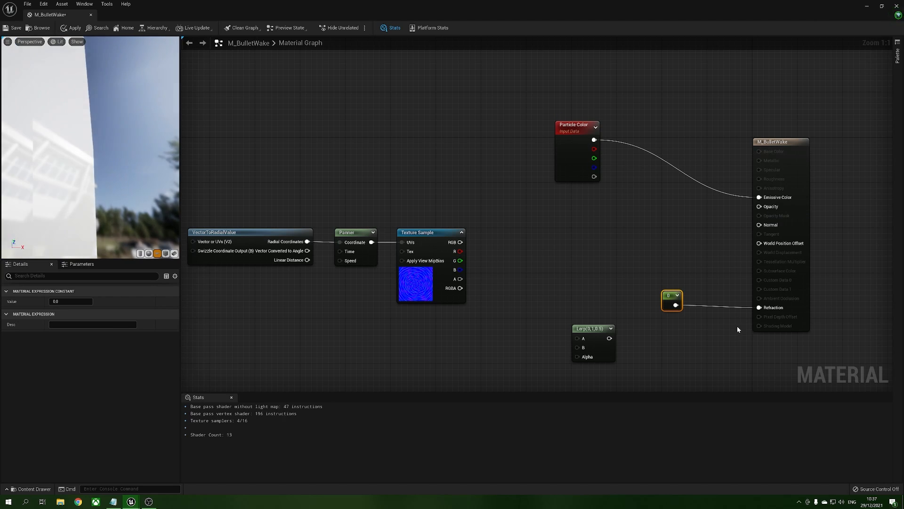
pyautogui.moveTo(694, 262); pyautogui.dragTo(657, 326)
pyautogui.press('Delete')
# Connect the Lerp output to Refraction, place the Lerp near that input and turn the preview back to the whole plane.
pyautogui.moveTo(595, 329); pyautogui.dragTo(769, 312)
pyautogui.moveTo(642, 325); pyautogui.dragTo(663, 325)
pyautogui.moveTo(120, 219); pyautogui.dragTo(120, 206)
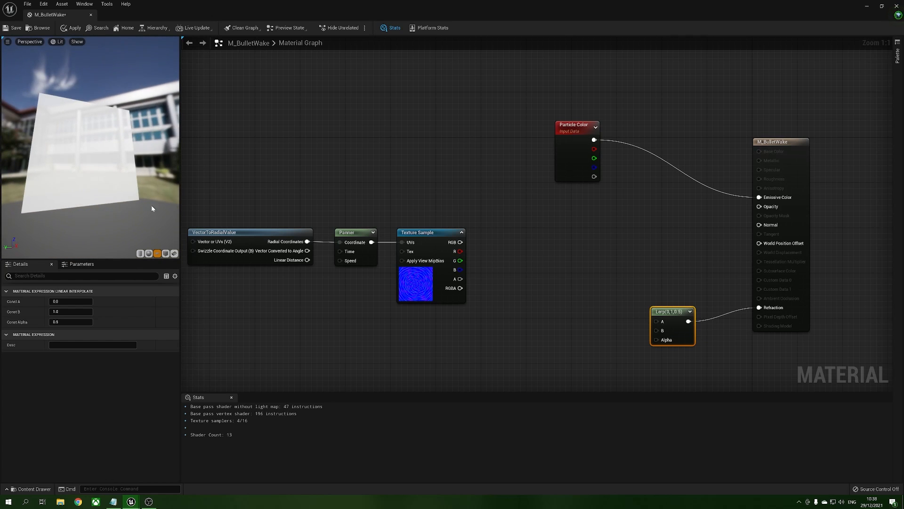
pyautogui.moveTo(671, 313); pyautogui.dragTo(677, 318)
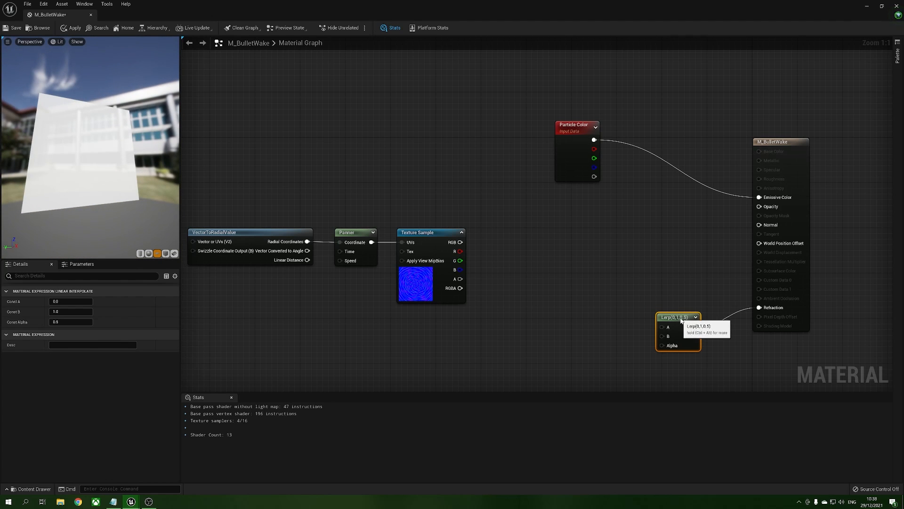
# Add a Dynamic Parameter node below the other nodes and connect its Param1 output to the Lerp's Alpha.
pyautogui.rightClick(527, 347)
pyautogui.write('dyna')
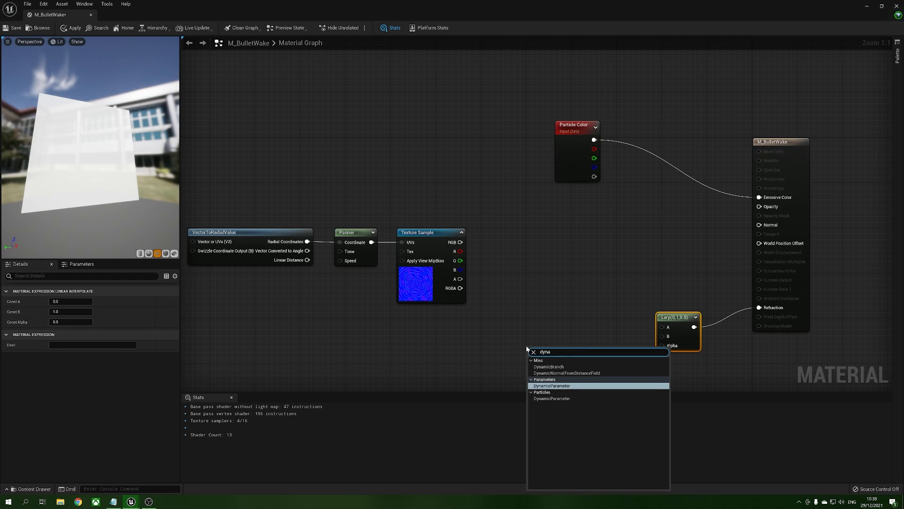
pyautogui.press('Return')
pyautogui.moveTo(565, 326); pyautogui.dragTo(570, 287, button='right')
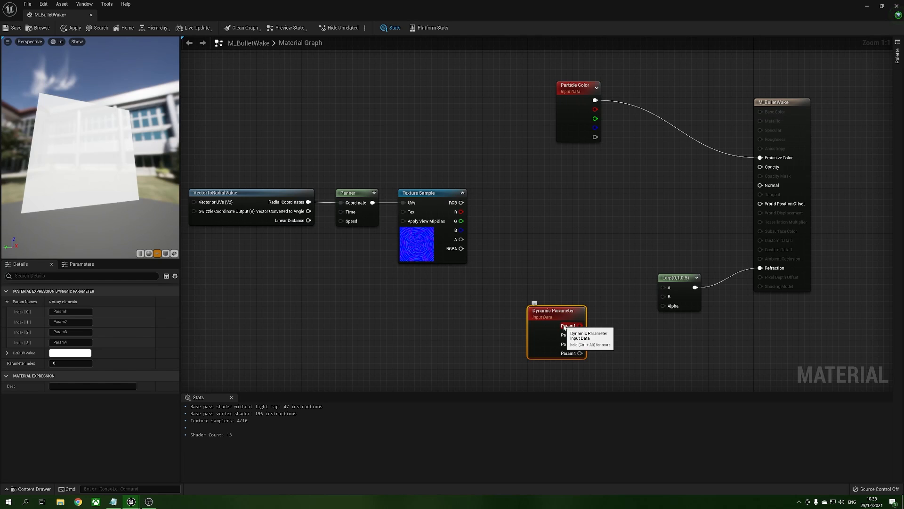
pyautogui.moveTo(564, 326); pyautogui.dragTo(668, 306)
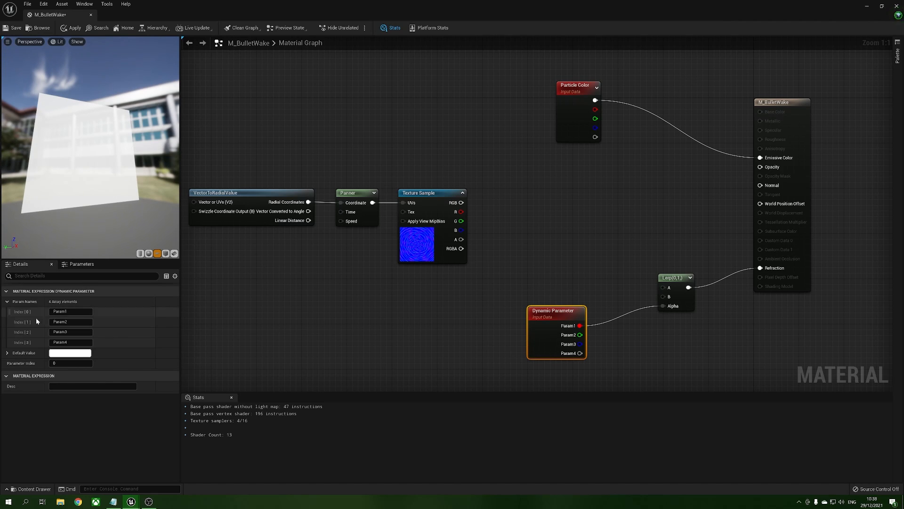
# Rename the Dynamic Parameter's first parameter as Refraction and move the node slightly lower.
pyautogui.click(75, 311)
pyautogui.write('Refraction')
pyautogui.press('Return')
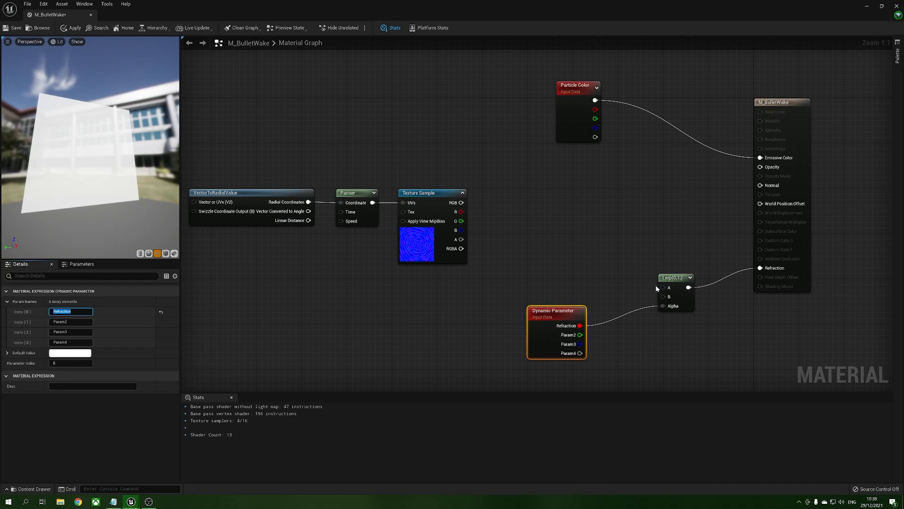
pyautogui.moveTo(548, 312); pyautogui.dragTo(565, 330)
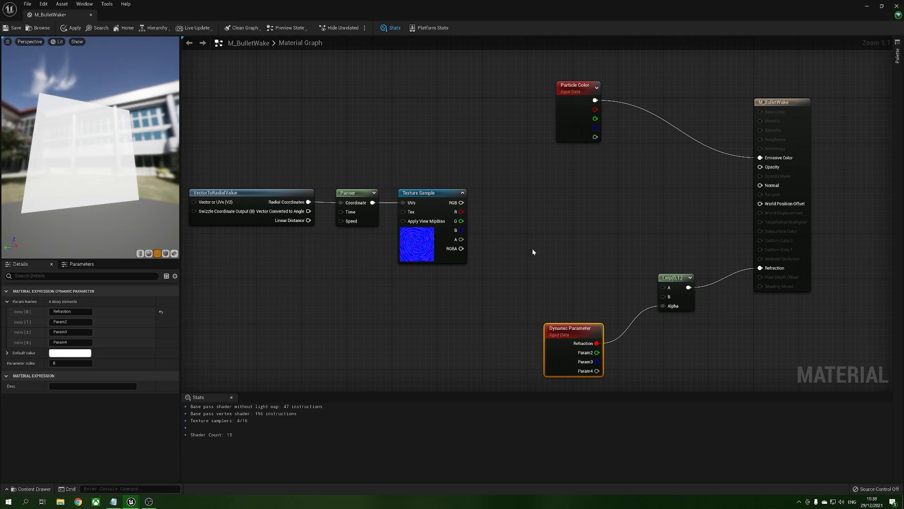
# Add a constant of 1, connect it to the Lerp's A input and move it closer to the Lerp.
pyautogui.click(560, 240)
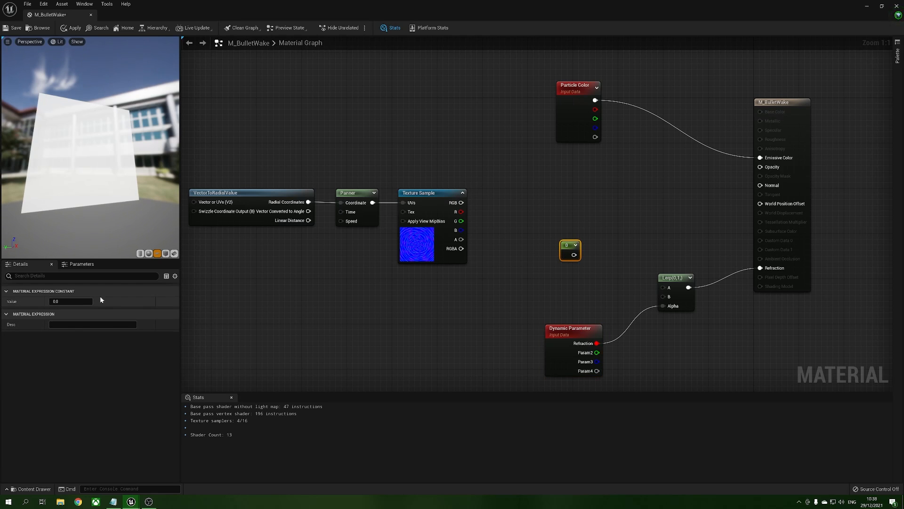
pyautogui.click(86, 301)
pyautogui.write('1')
pyautogui.press('Return')
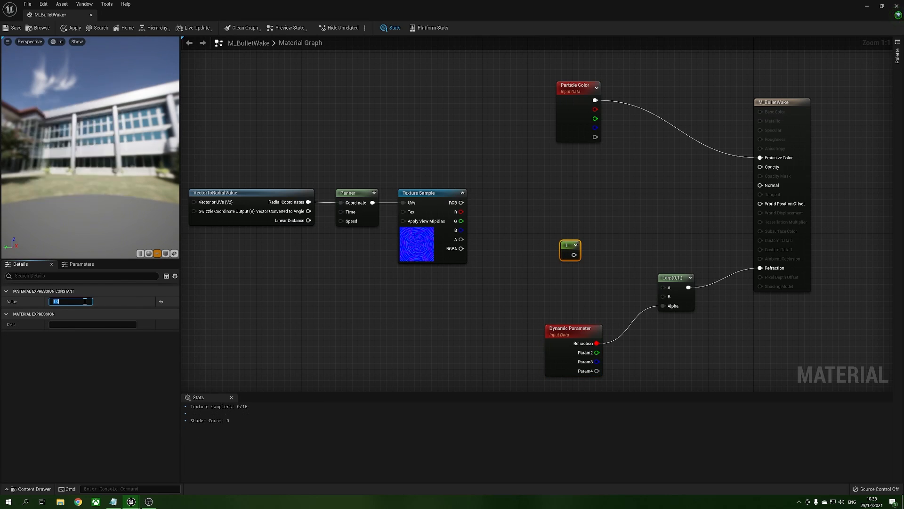
pyautogui.moveTo(574, 255); pyautogui.dragTo(664, 288)
pyautogui.moveTo(564, 252); pyautogui.dragTo(606, 249)
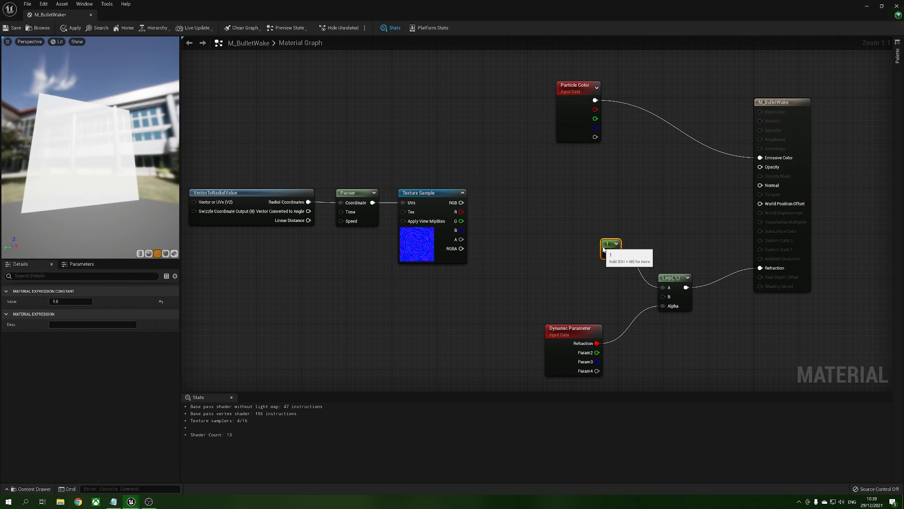
# Add a constant of 1.15, connect it to the Lerp's B input and stack both constants beside the Lerp.
pyautogui.click(575, 301)
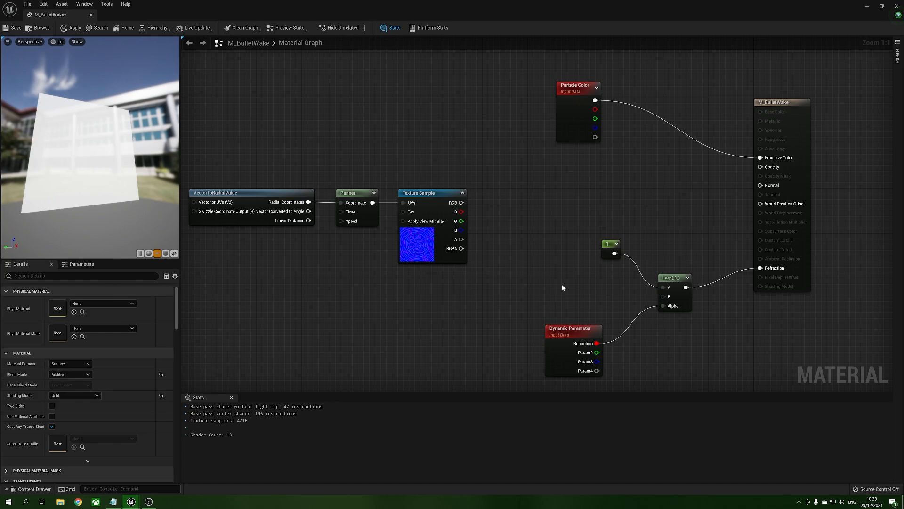
pyautogui.click(562, 283)
pyautogui.click(63, 303)
pyautogui.write('1.15')
pyautogui.press('Return')
pyautogui.moveTo(582, 298); pyautogui.dragTo(663, 296)
pyautogui.moveTo(572, 294); pyautogui.dragTo(607, 298)
pyautogui.moveTo(588, 232); pyautogui.dragTo(608, 274)
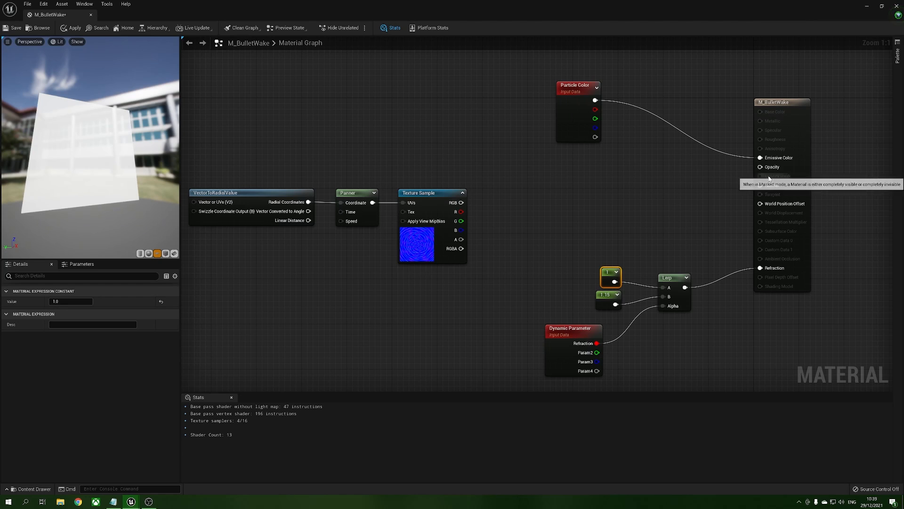
# Move the Lerp, its two constants and the Dynamic Parameter together, lower in the graph beneath the Refraction input.
pyautogui.moveTo(556, 324); pyautogui.dragTo(573, 312)
pyautogui.moveTo(575, 268); pyautogui.dragTo(652, 314)
pyautogui.moveTo(564, 263); pyautogui.dragTo(681, 370)
pyautogui.moveTo(674, 278); pyautogui.dragTo(696, 324)
pyautogui.click(600, 284)
pyautogui.moveTo(529, 287); pyautogui.dragTo(561, 286, button='right')
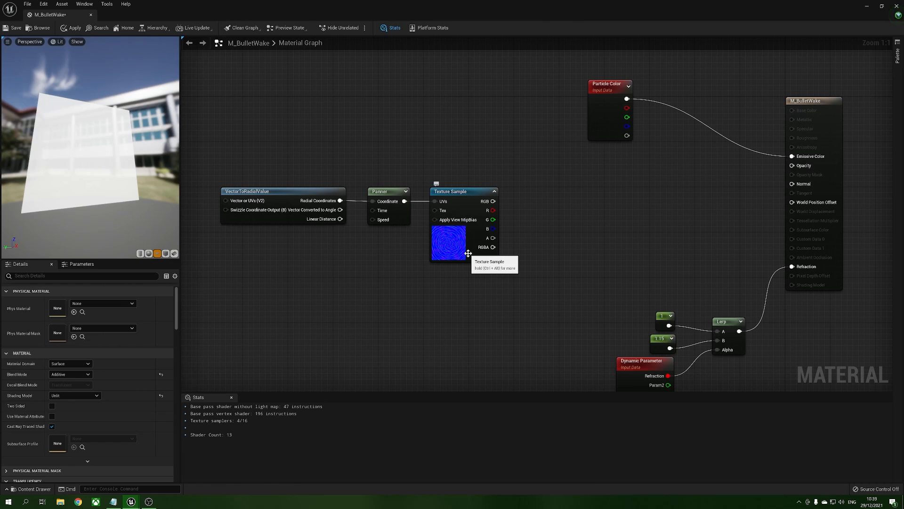
pyautogui.moveTo(450, 282); pyautogui.dragTo(481, 285, button='right')
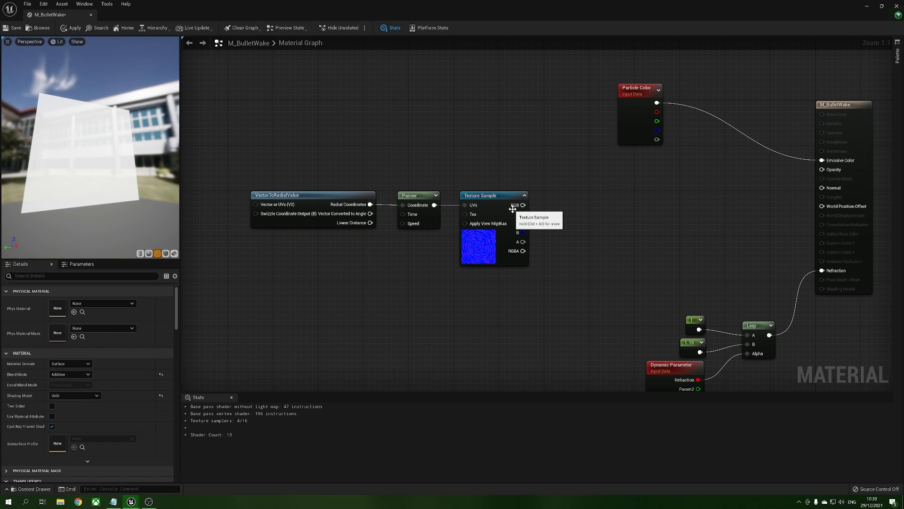
# Add a ComponentMask for the R and G channels to the Texture Sample's RGB output and line it up beside that node.
pyautogui.moveTo(523, 204); pyautogui.dragTo(562, 205)
pyautogui.write('mask')
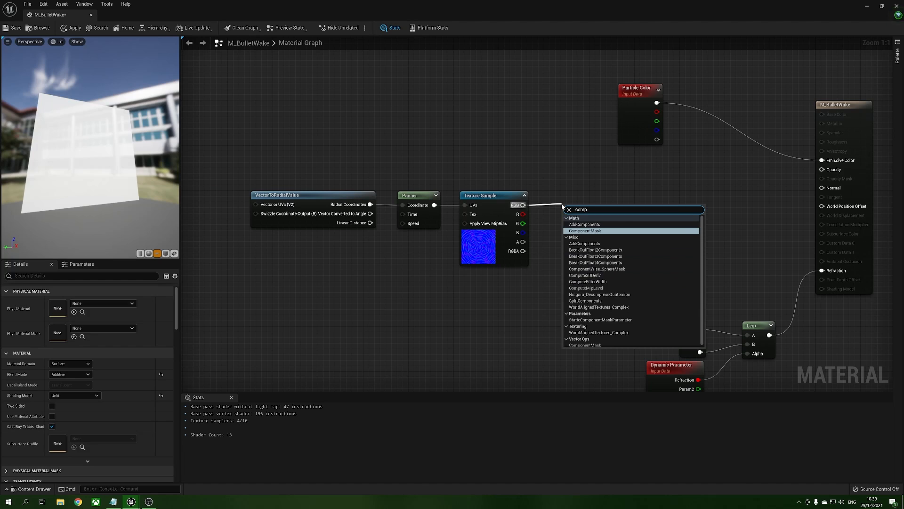
pyautogui.press('Return')
pyautogui.moveTo(580, 212); pyautogui.dragTo(560, 202)
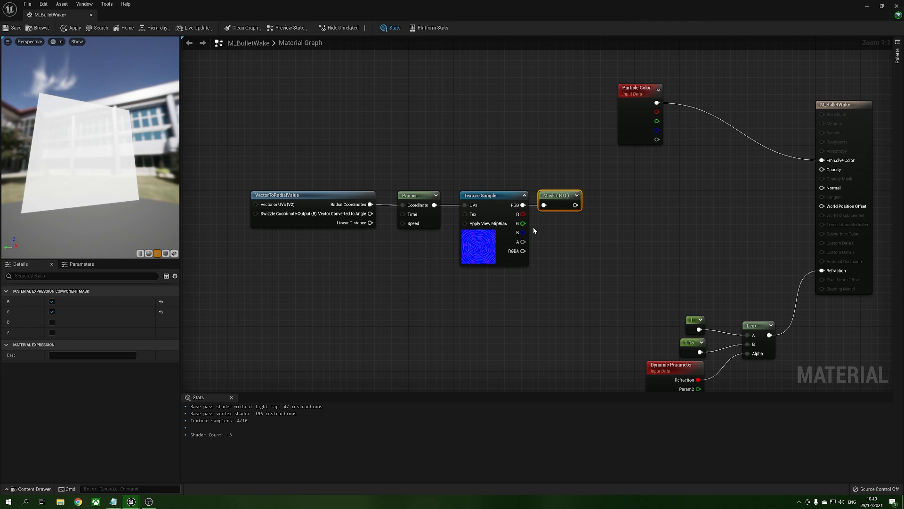
pyautogui.moveTo(485, 258); pyautogui.dragTo(479, 258)
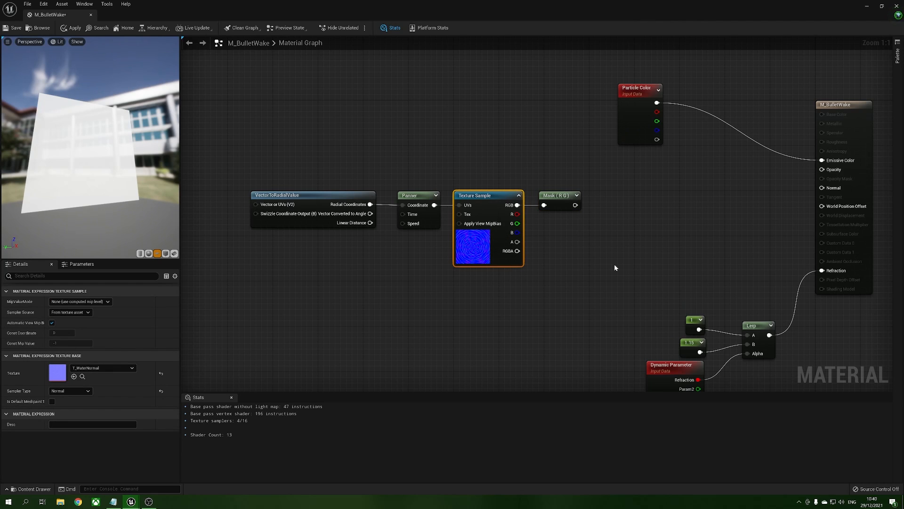
# Add a Multiply node beside the mask, feeding the mask into A and the Dynamic Parameter's Param2 into B.
pyautogui.click(589, 213)
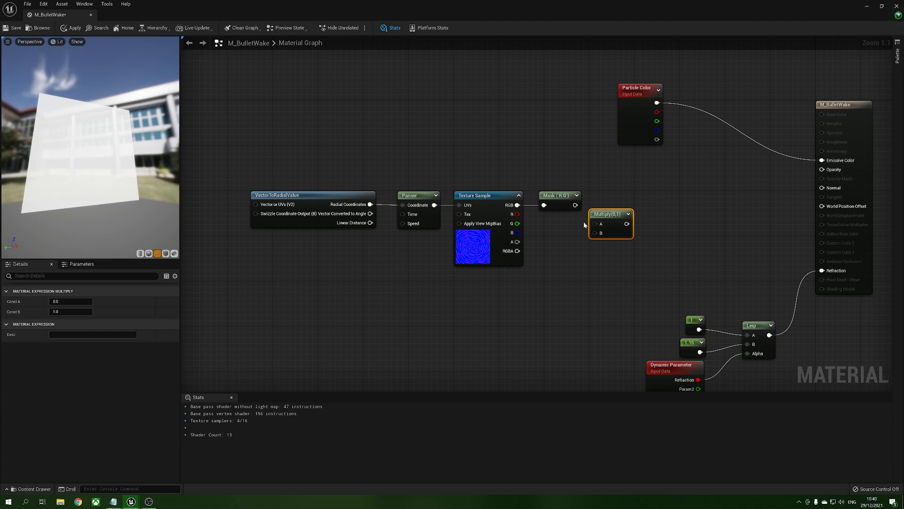
pyautogui.moveTo(575, 205); pyautogui.dragTo(614, 195)
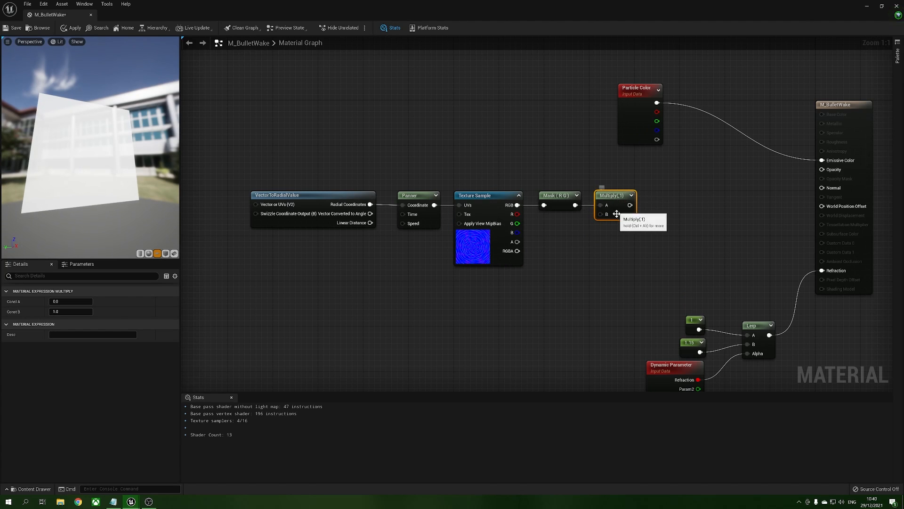
pyautogui.moveTo(620, 306); pyautogui.dragTo(658, 285, button='right')
pyautogui.moveTo(709, 354); pyautogui.dragTo(640, 193)
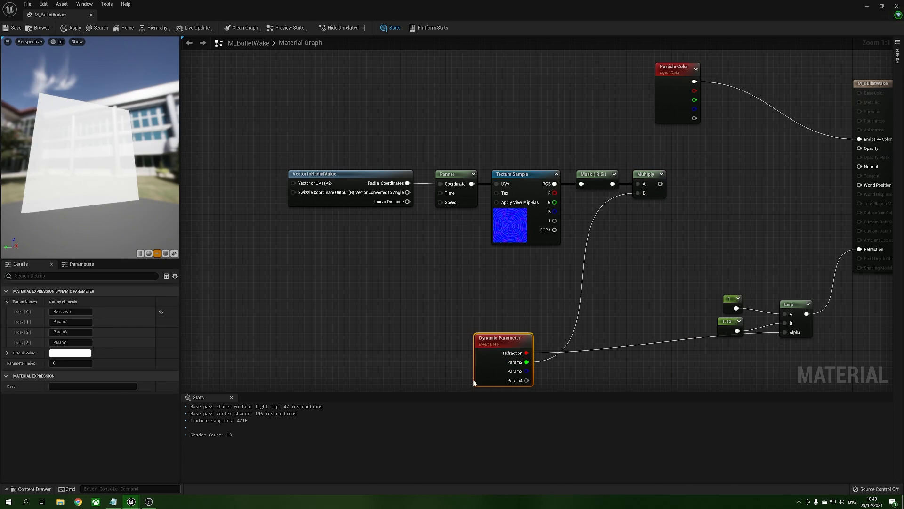
# Rename the Dynamic Parameter's second parameter as NormalStrength.
pyautogui.click(471, 382)
pyautogui.click(492, 377)
pyautogui.click(71, 322)
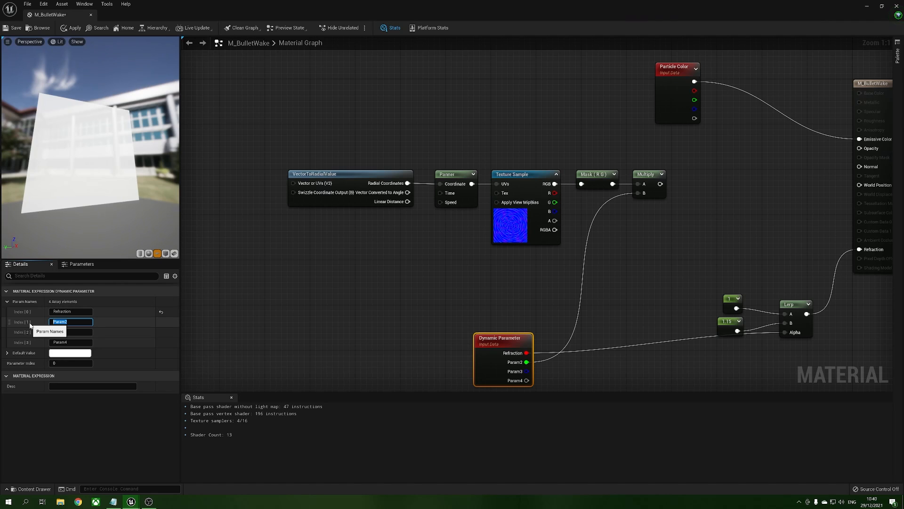
pyautogui.write('NormalStrength')
pyautogui.press('Return')
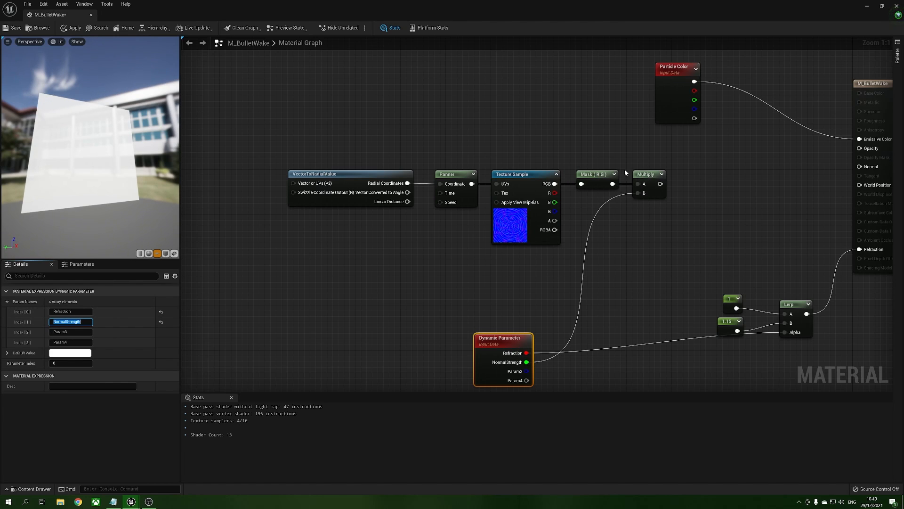
# Try the Multiply output in the Normal input, inspect the distortion on the preview plane and disconnect it.
pyautogui.moveTo(660, 184); pyautogui.dragTo(859, 167)
pyautogui.moveTo(104, 200); pyautogui.dragTo(127, 200)
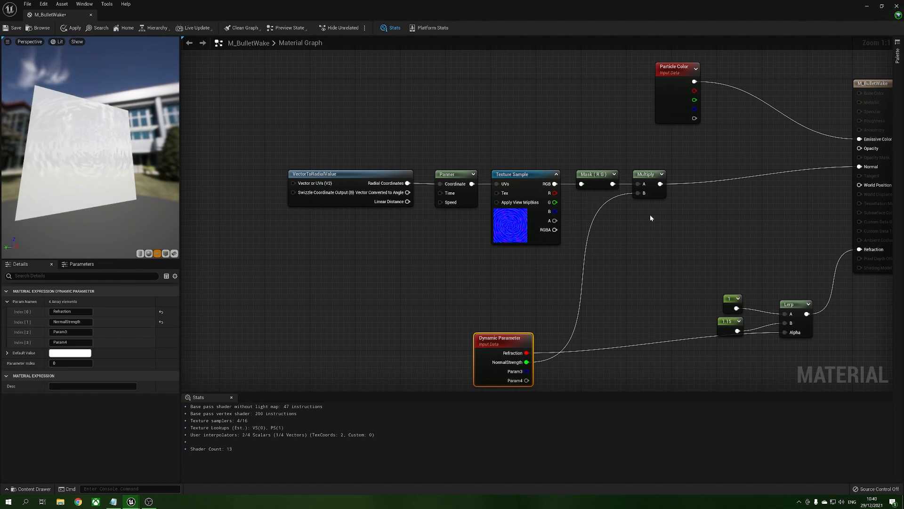
pyautogui.keyDown('alt'); pyautogui.click(860, 167); pyautogui.keyUp('alt')
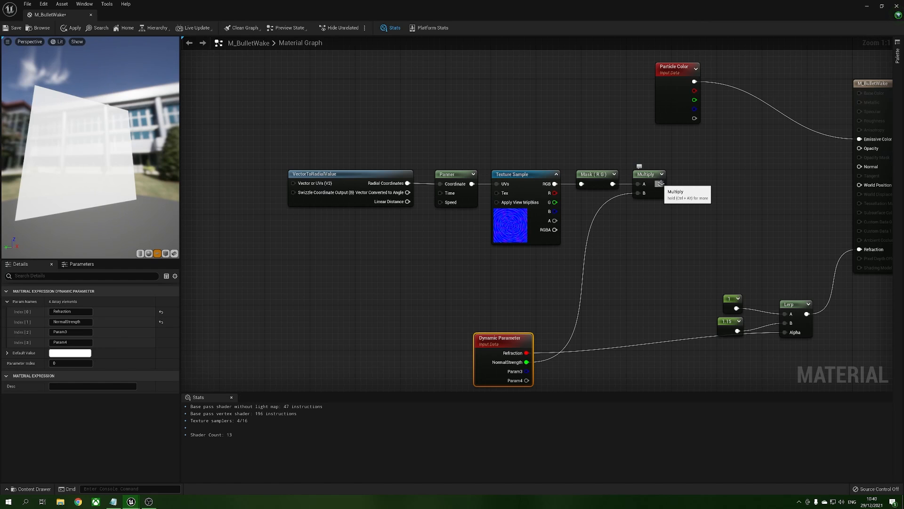
# Add an Append node taking the Multiply output in A and the Texture Sample's B channel in B, and shift the normal chain away from the material output.
pyautogui.moveTo(659, 184); pyautogui.dragTo(686, 194)
pyautogui.write('append')
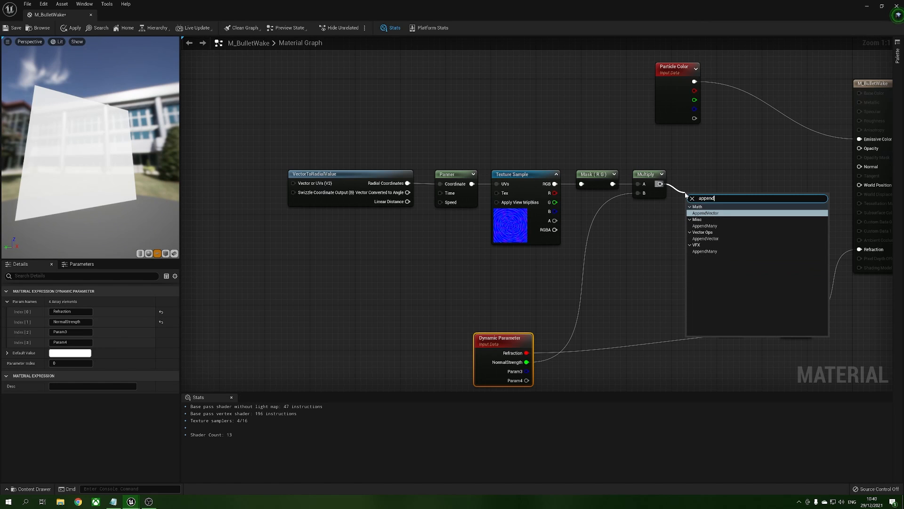
pyautogui.press('Return')
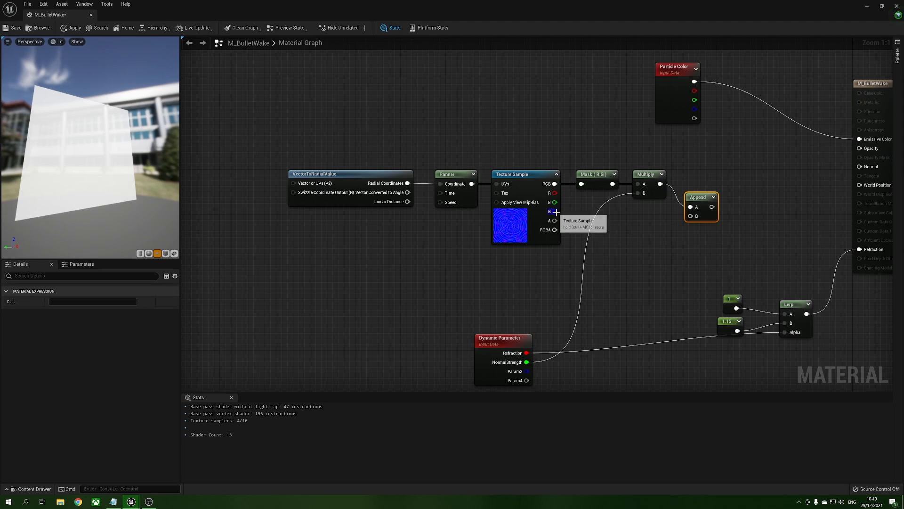
pyautogui.moveTo(555, 211); pyautogui.dragTo(697, 193)
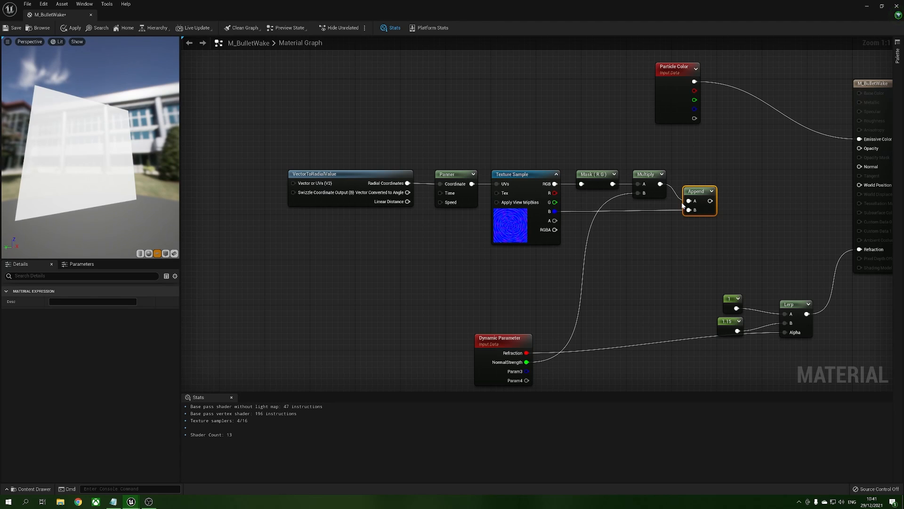
pyautogui.moveTo(293, 152); pyautogui.dragTo(725, 268)
pyautogui.moveTo(647, 176); pyautogui.dragTo(602, 180)
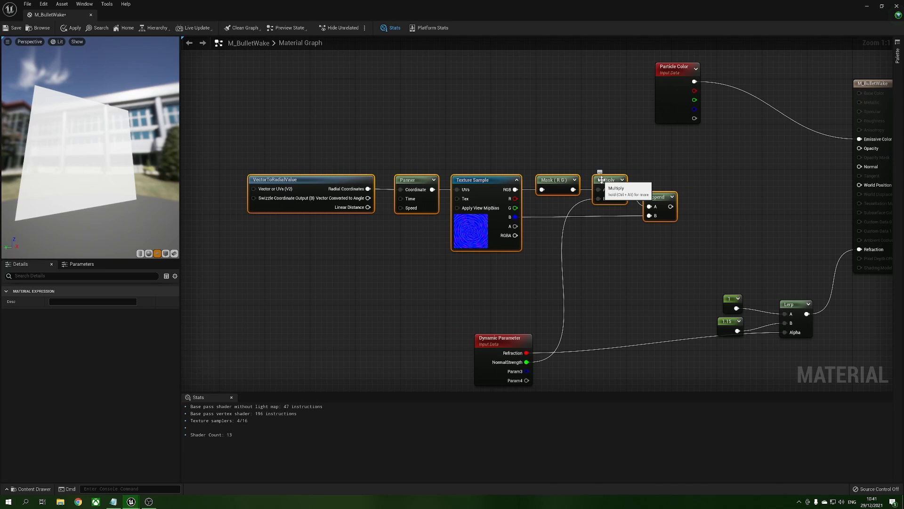
pyautogui.click(580, 151)
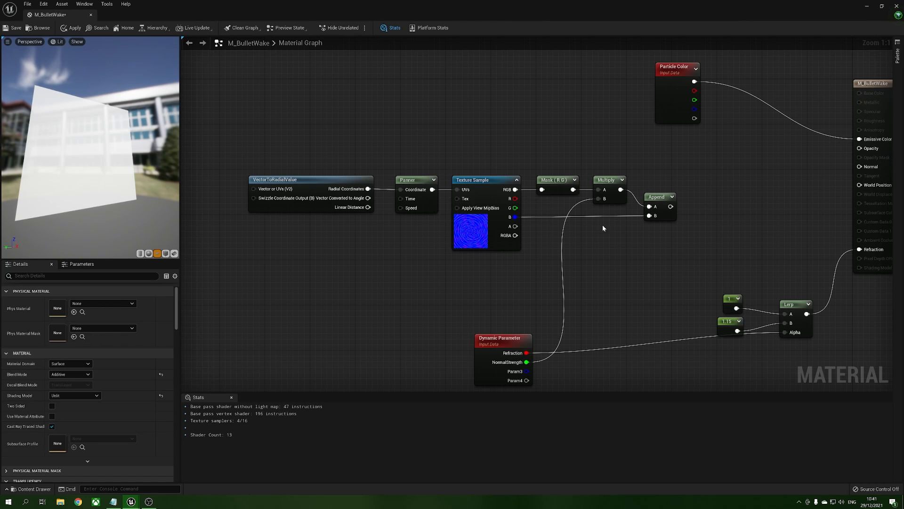
pyautogui.click(659, 198)
pyautogui.moveTo(670, 206); pyautogui.dragTo(704, 192)
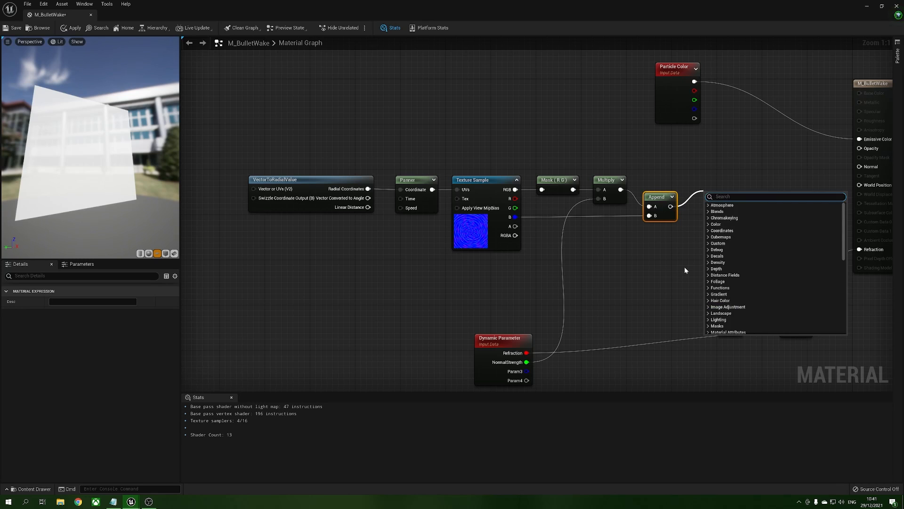
pyautogui.click(684, 266)
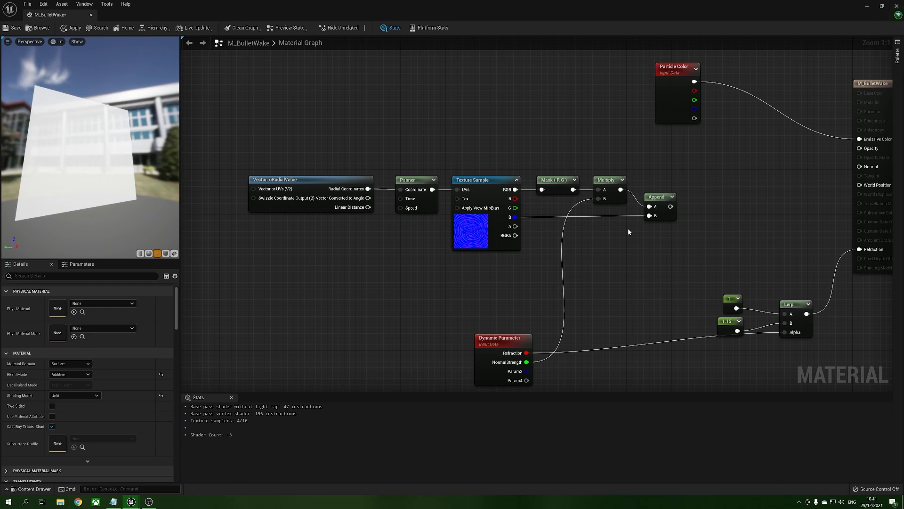
# Move the water-normal node chain and the Dynamic Parameter farther from the material output to make room for more nodes.
pyautogui.moveTo(275, 149); pyautogui.dragTo(714, 274)
pyautogui.moveTo(480, 189); pyautogui.dragTo(441, 161)
pyautogui.moveTo(520, 343); pyautogui.dragTo(496, 347)
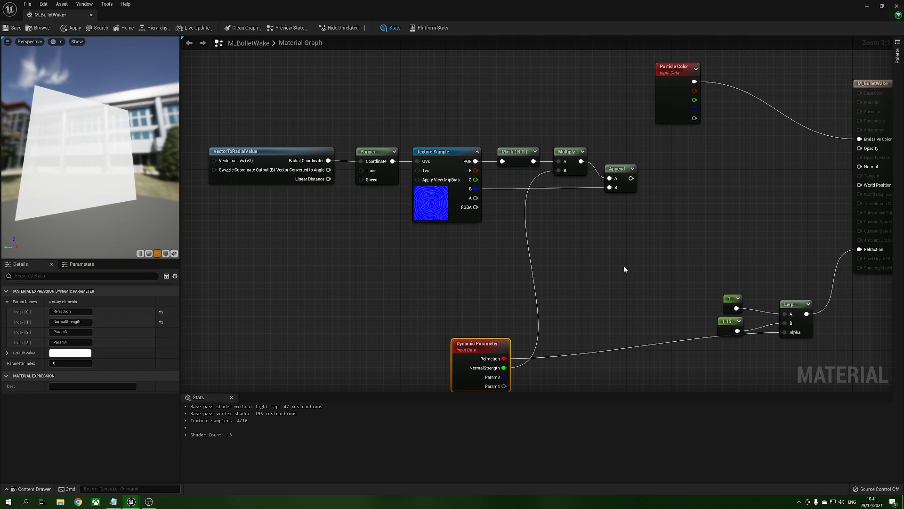
# Add a Fresnel node and place it below the Multiply and Append nodes.
pyautogui.rightClick(603, 241)
pyautogui.write('fre')
pyautogui.press('Return')
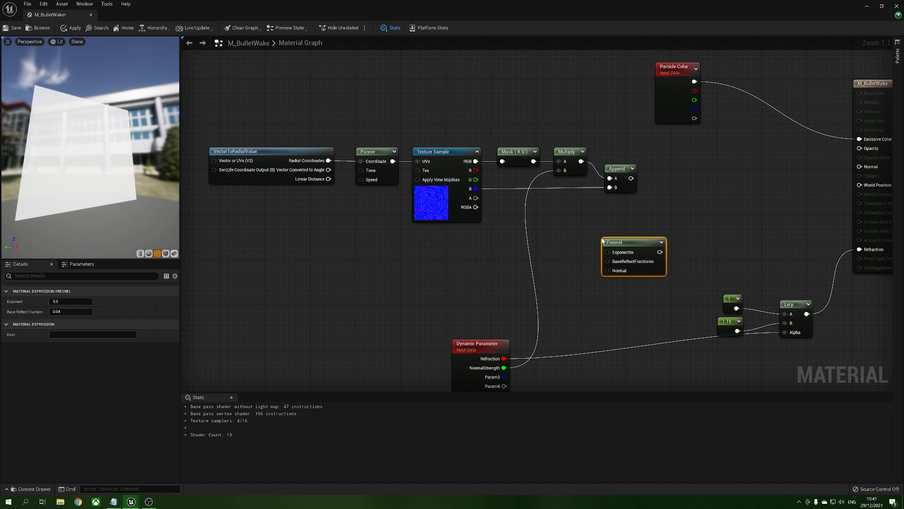
pyautogui.moveTo(625, 241); pyautogui.dragTo(576, 242)
pyautogui.click(649, 213)
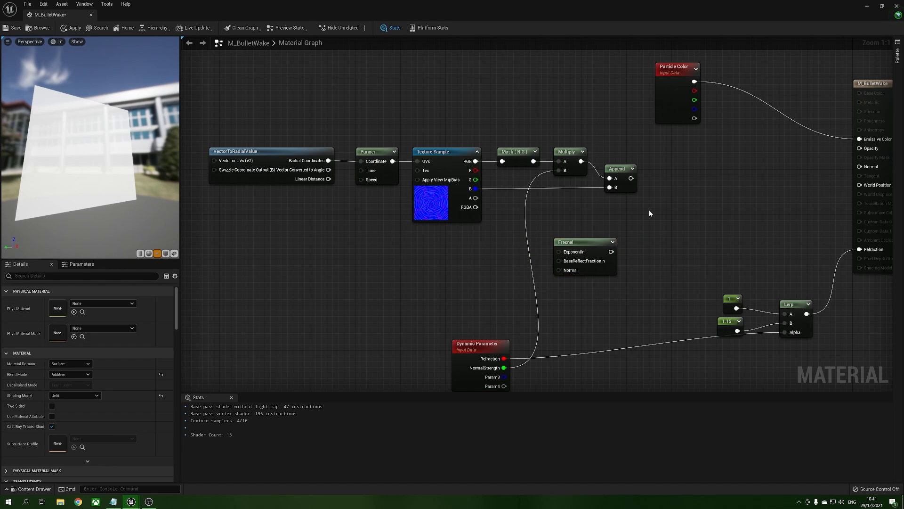
# Add a Lerp node beside the Append node, feeding the Append output into A and the Fresnel into Alpha.
pyautogui.press('l')
pyautogui.click(654, 198)
pyautogui.moveTo(664, 203); pyautogui.dragTo(682, 186)
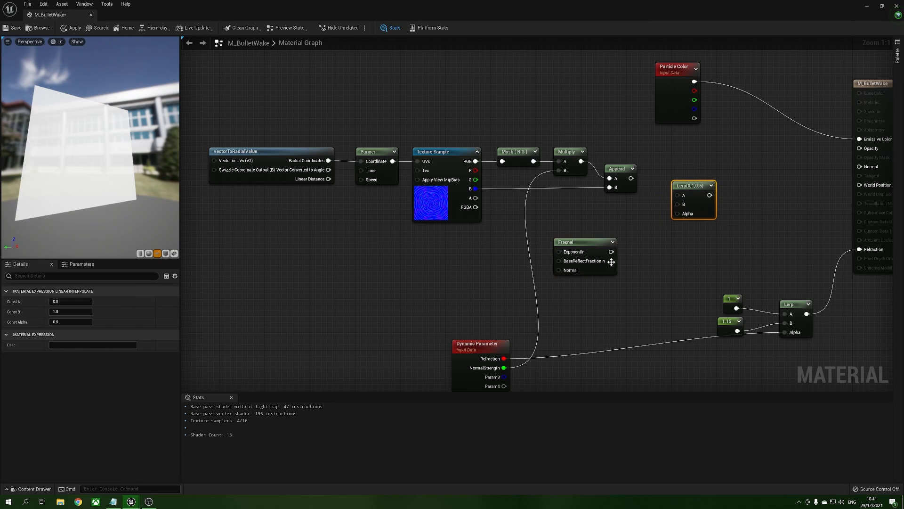
pyautogui.moveTo(611, 251); pyautogui.dragTo(683, 216)
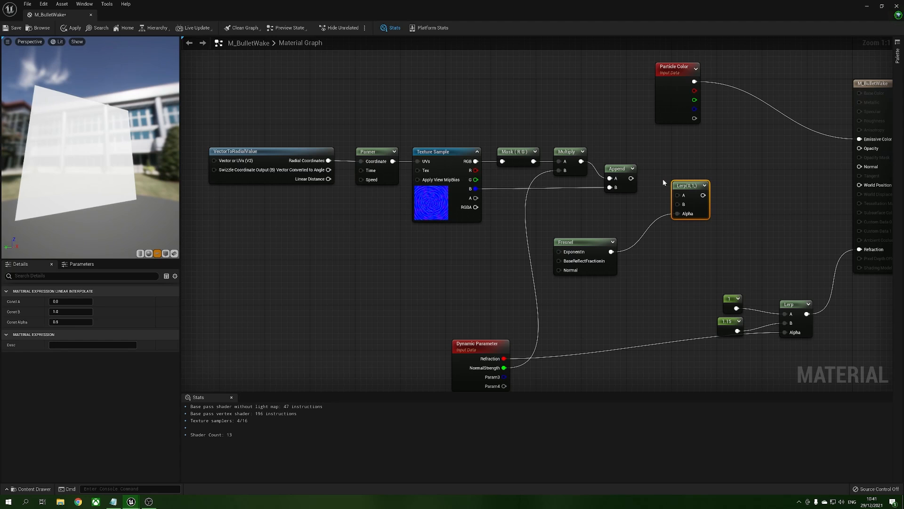
pyautogui.moveTo(631, 178); pyautogui.dragTo(680, 195)
pyautogui.moveTo(599, 242); pyautogui.dragTo(620, 260)
# Add a Constant3Vector below the Texture Sample with values 0.5, 0.5, 1 and connect it to the new Lerp's B input.
pyautogui.click(416, 254)
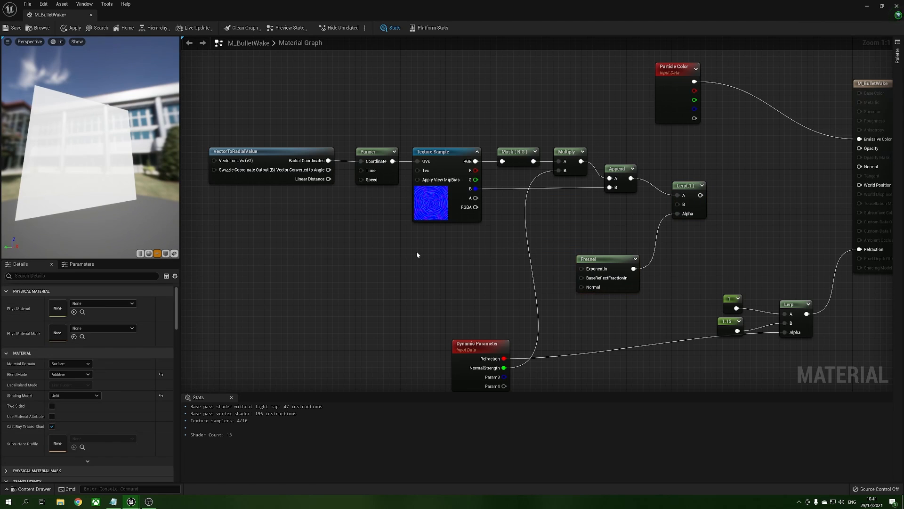
pyautogui.click(421, 248)
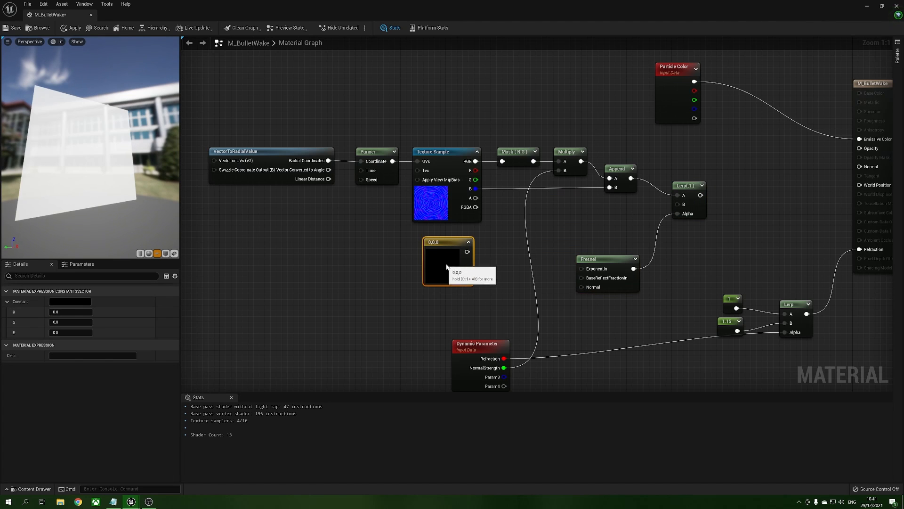
pyautogui.click(80, 313)
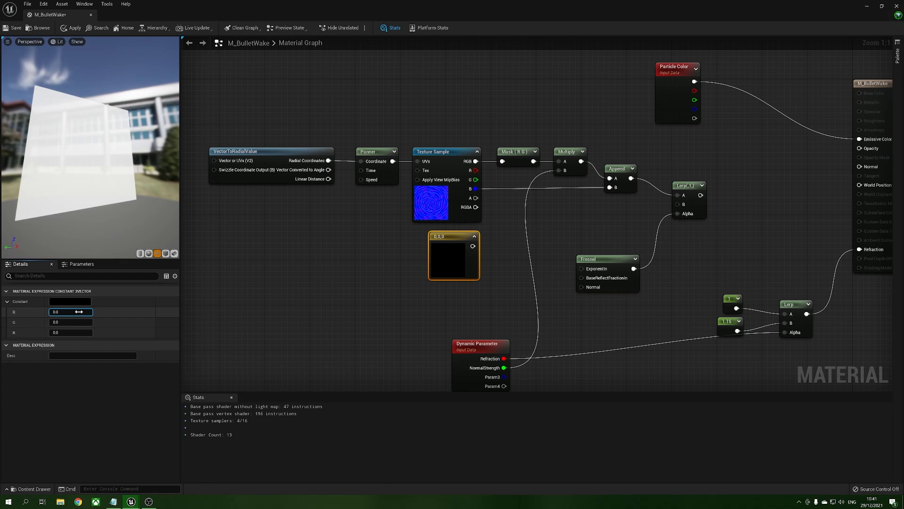
pyautogui.write('0.5')
pyautogui.press('Tab')
pyautogui.write('.5')
pyautogui.press('Tab')
pyautogui.write('1')
pyautogui.press('Return')
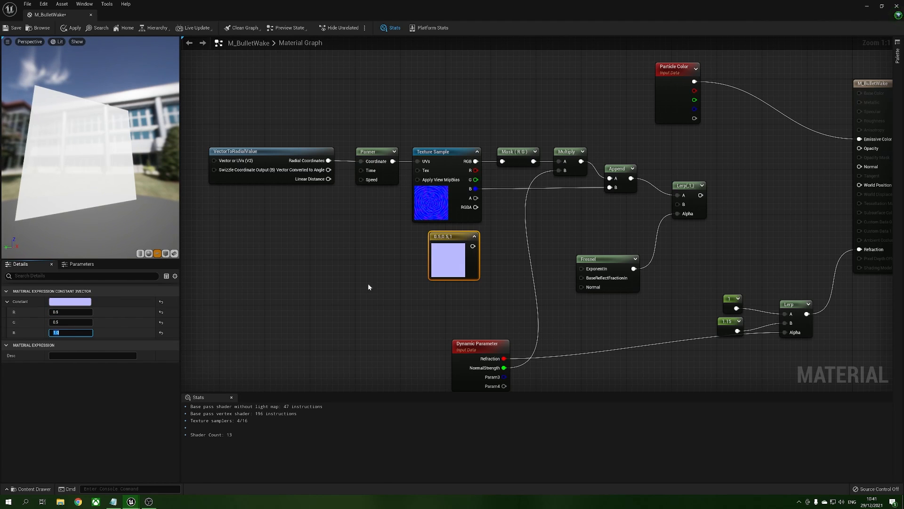
pyautogui.moveTo(473, 246); pyautogui.dragTo(678, 204)
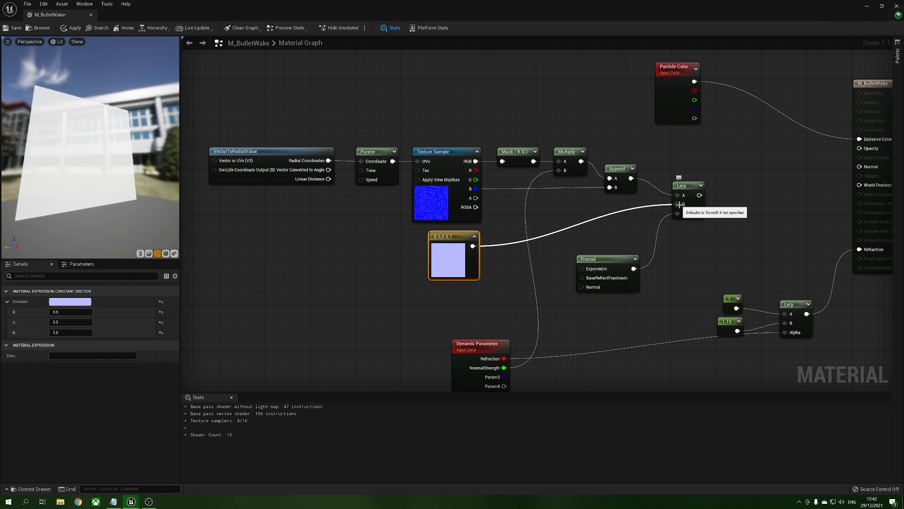
# Connect the new Lerp to the material's Normal input and the 0.5, 0.5, 1 constant to the Fresnel's Normal input, and apply the material.
pyautogui.moveTo(700, 195); pyautogui.dragTo(859, 166)
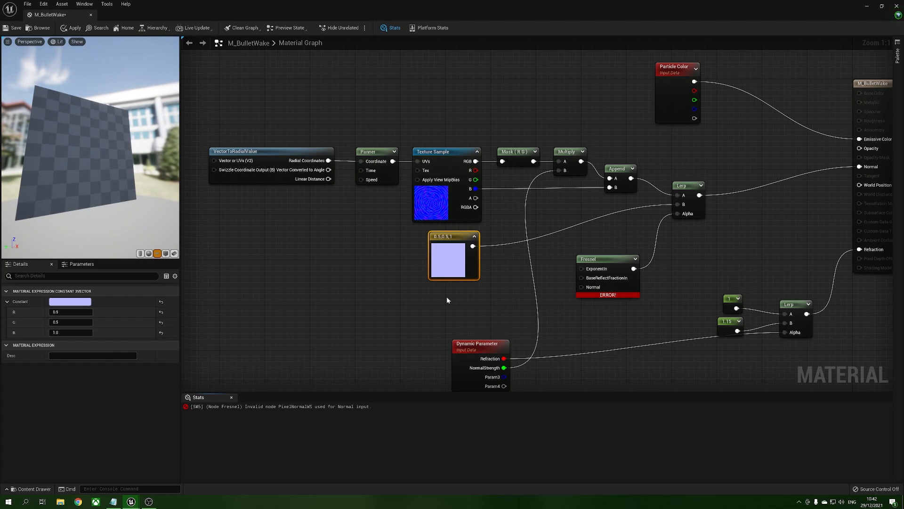
pyautogui.moveTo(443, 275); pyautogui.dragTo(443, 269)
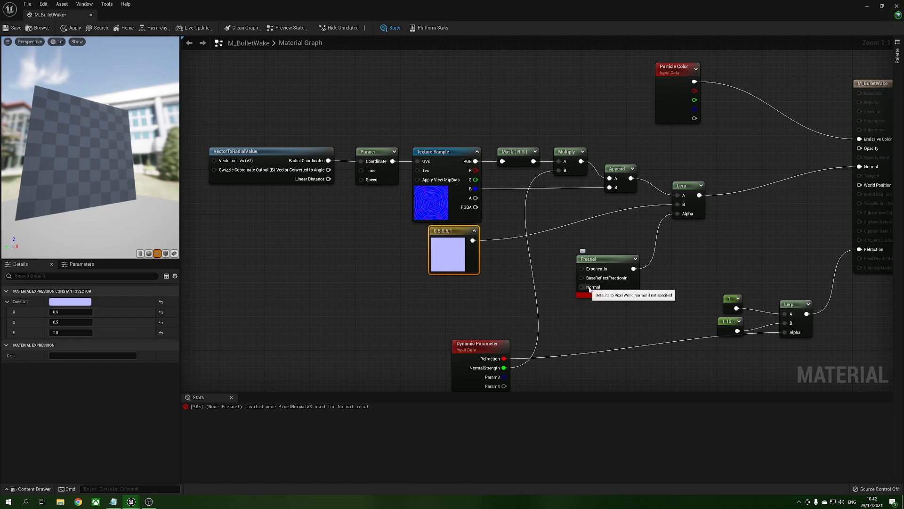
pyautogui.moveTo(608, 288); pyautogui.dragTo(591, 289)
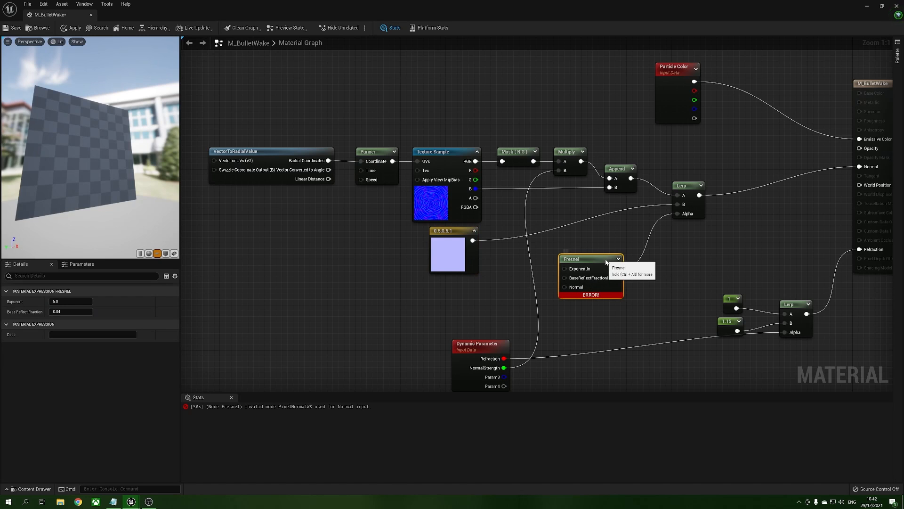
pyautogui.moveTo(472, 240); pyautogui.dragTo(565, 287)
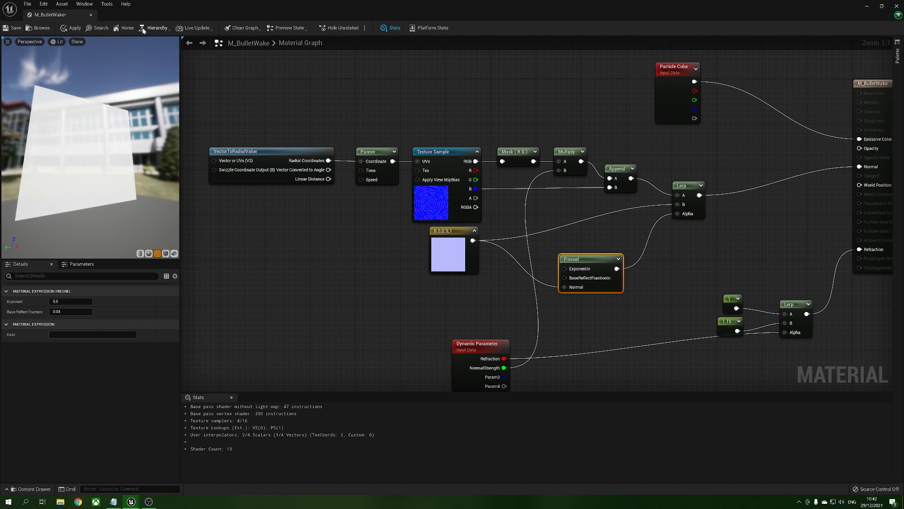
pyautogui.click(75, 29)
# Rearrange the normal chain, Dynamic Parameter, refraction Lerp with its constants, and Particle Color node to space out the graph.
pyautogui.moveTo(198, 139); pyautogui.dragTo(683, 289)
pyautogui.moveTo(627, 187); pyautogui.dragTo(627, 226)
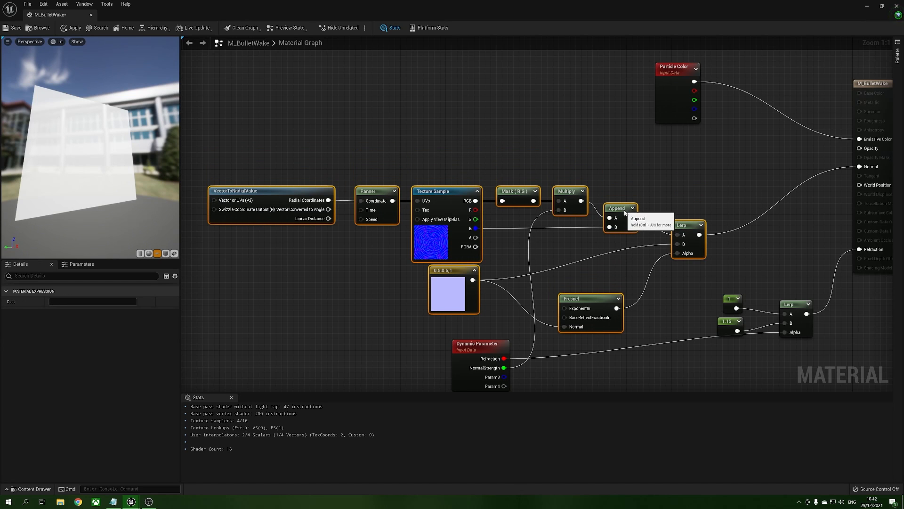
pyautogui.moveTo(474, 360); pyautogui.dragTo(440, 359)
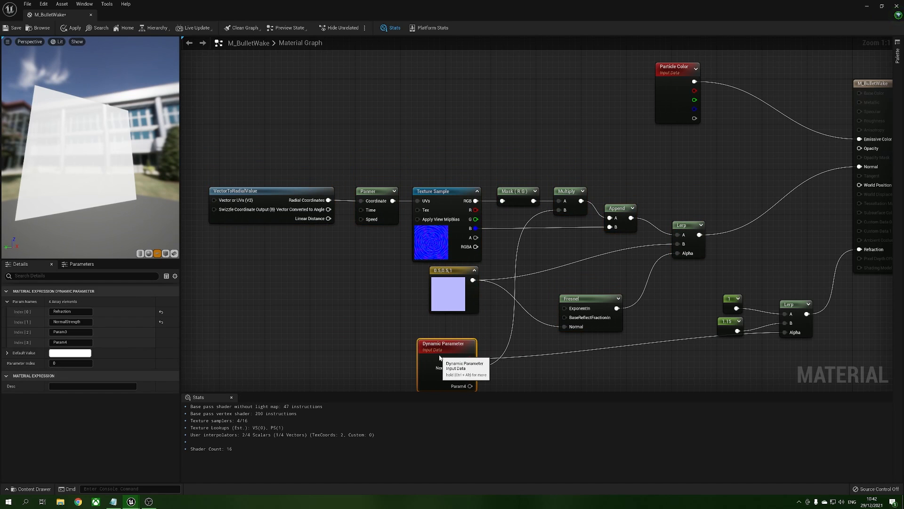
pyautogui.moveTo(793, 303); pyautogui.dragTo(794, 326)
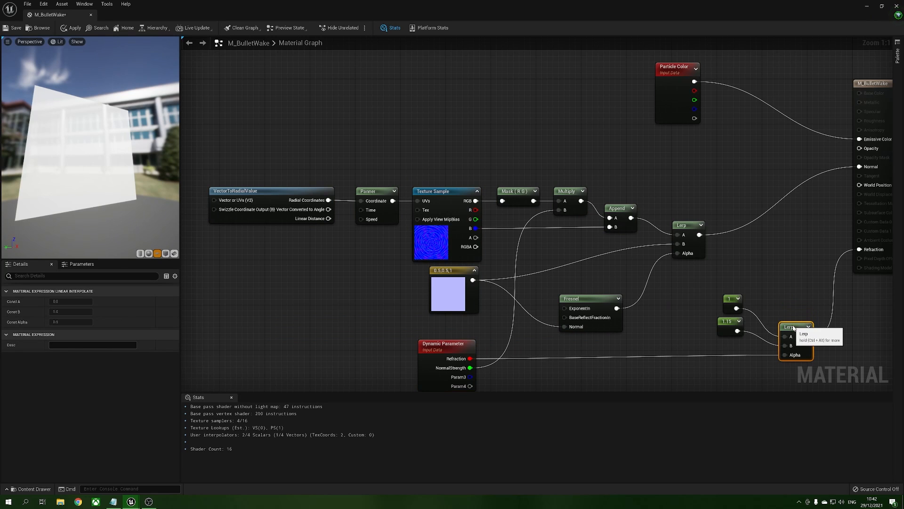
pyautogui.moveTo(712, 291); pyautogui.dragTo(744, 337)
pyautogui.click(749, 277)
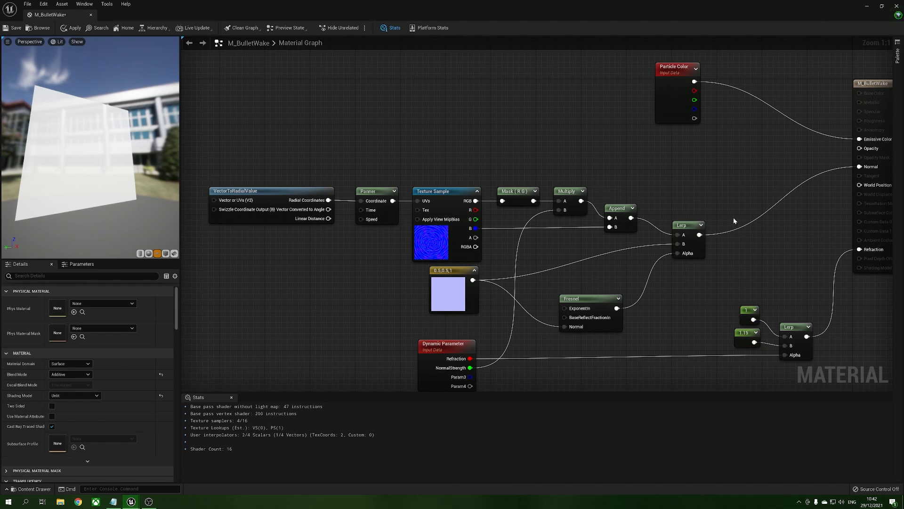
pyautogui.moveTo(670, 106); pyautogui.dragTo(680, 84)
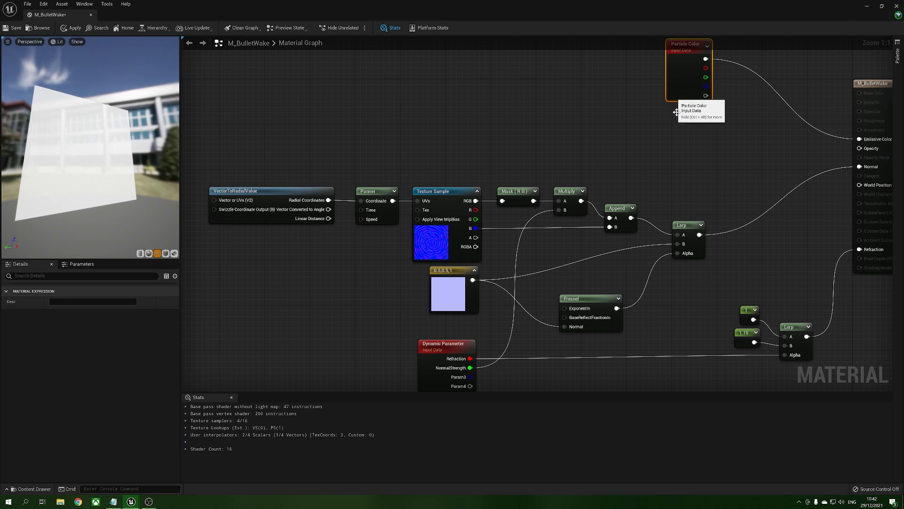
pyautogui.moveTo(674, 114); pyautogui.dragTo(680, 156, button='right')
pyautogui.moveTo(685, 121); pyautogui.dragTo(680, 101)
pyautogui.moveTo(545, 142); pyautogui.dragTo(559, 149, button='right')
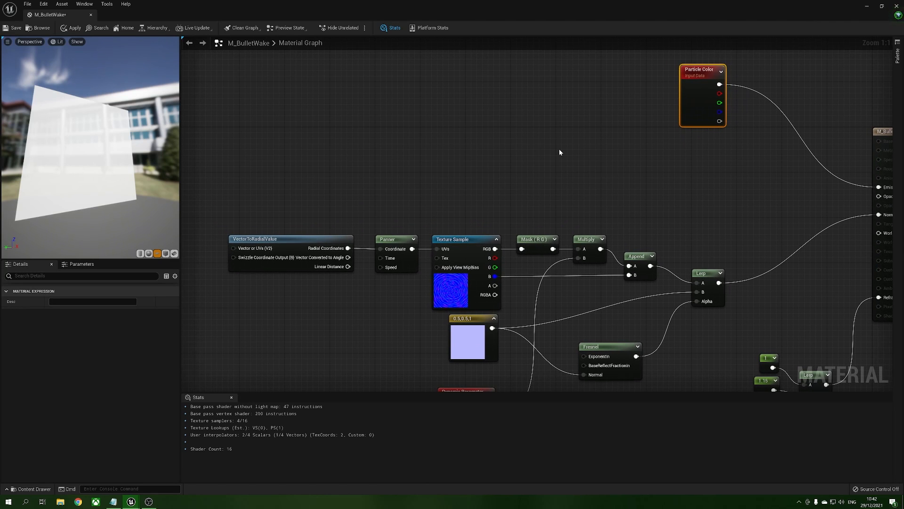
pyautogui.click(558, 148)
# Add a PixelNormalWS node above the Texture Sample and a Camera Vector node beneath it.
pyautogui.rightClick(469, 144)
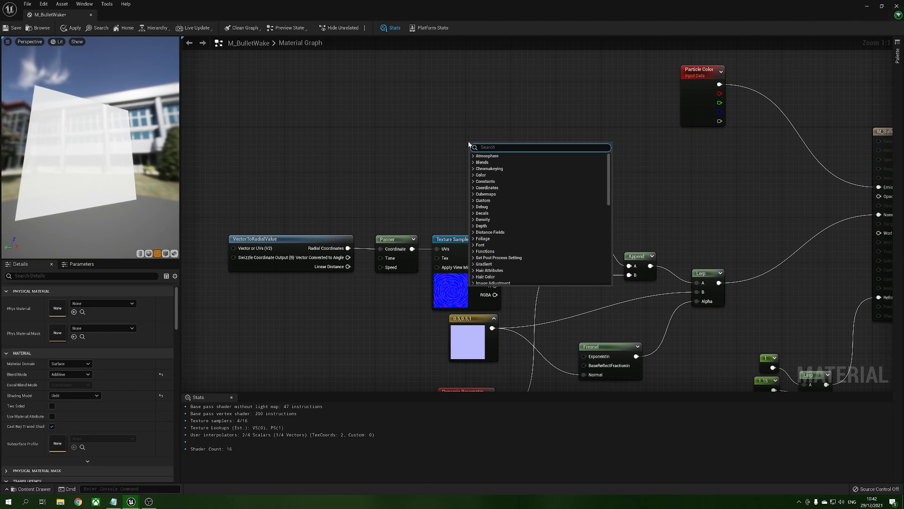
pyautogui.write('pix')
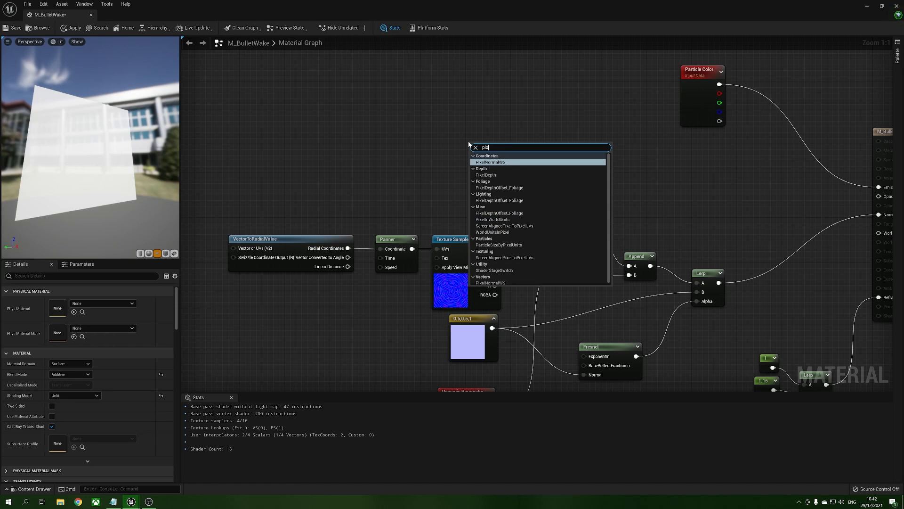
pyautogui.press('Return')
pyautogui.moveTo(469, 144); pyautogui.dragTo(466, 119)
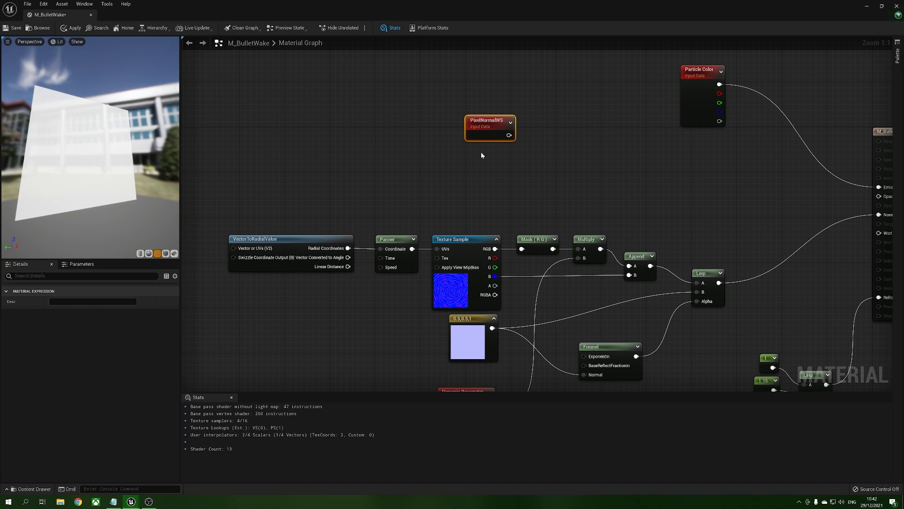
pyautogui.rightClick(490, 174)
pyautogui.write('cam')
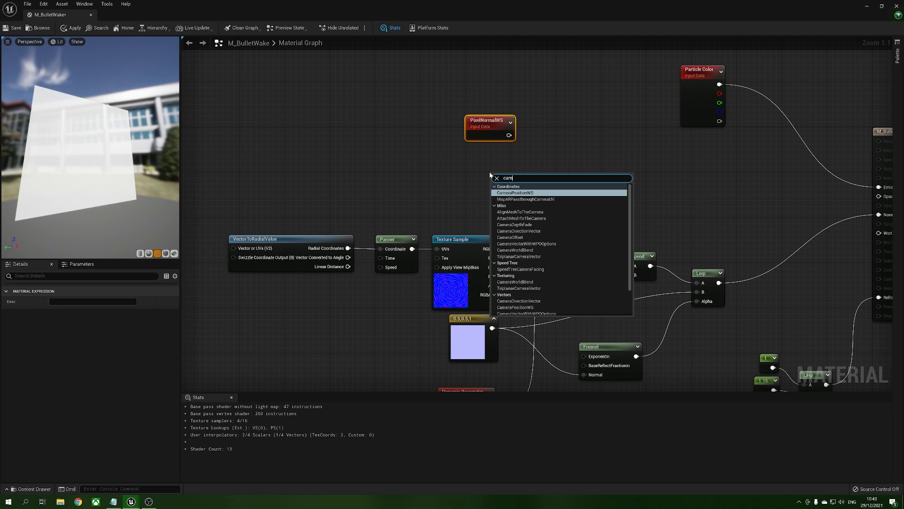
pyautogui.write('era ve')
pyautogui.press('Up')
pyautogui.press('Down')
pyautogui.press('Return')
# Add a Dot node with PixelNormalWS in A and Camera Vector in B, and line up the three nodes.
pyautogui.moveTo(490, 175); pyautogui.dragTo(532, 143)
pyautogui.write('dot')
pyautogui.press('Return')
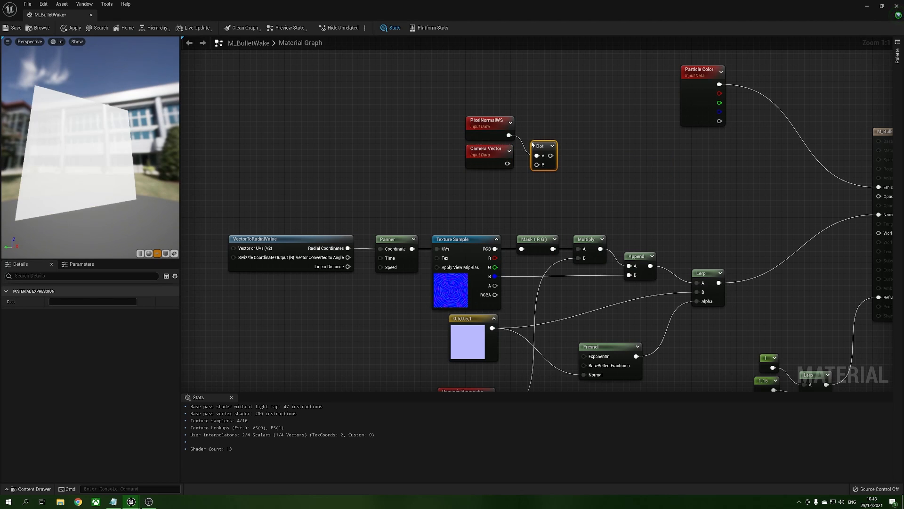
pyautogui.moveTo(506, 164); pyautogui.dragTo(543, 130)
pyautogui.moveTo(468, 165); pyautogui.dragTo(490, 158)
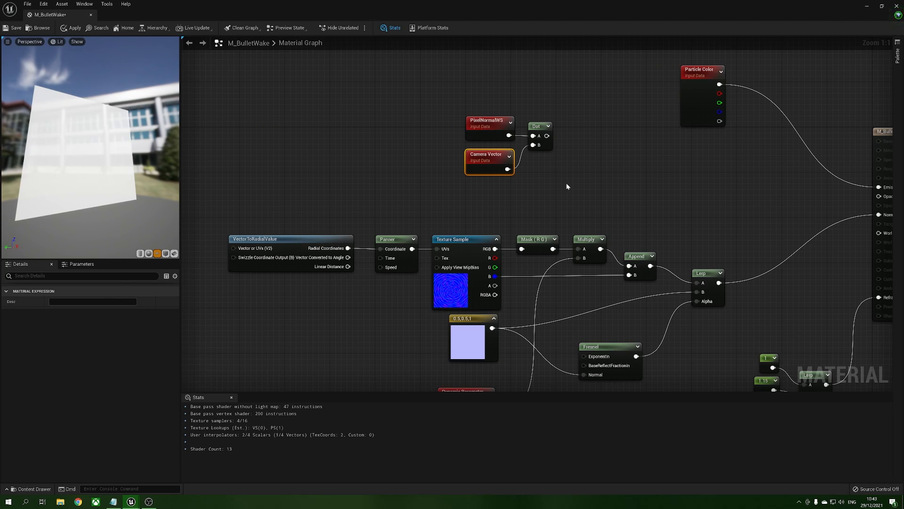
# Add a Lerp node below Particle Color with the Dot output in Alpha, and move the Dot group closer to the normal chain.
pyautogui.click(601, 166)
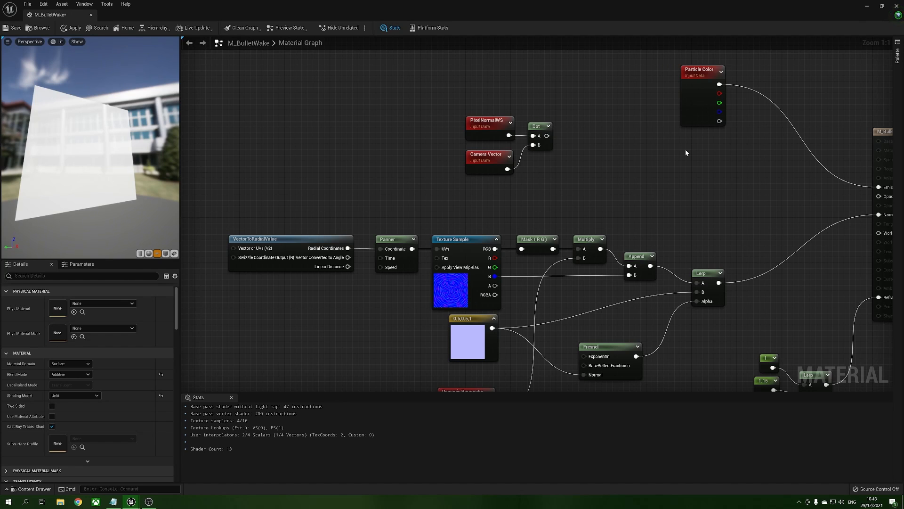
pyautogui.click(657, 161)
pyautogui.moveTo(547, 136)
pyautogui.mouseDown()
pyautogui.moveTo(662, 192)
pyautogui.moveTo(689, 165)
pyautogui.mouseUp()
pyautogui.moveTo(437, 113); pyautogui.dragTo(556, 185)
pyautogui.moveTo(476, 158); pyautogui.dragTo(493, 203)
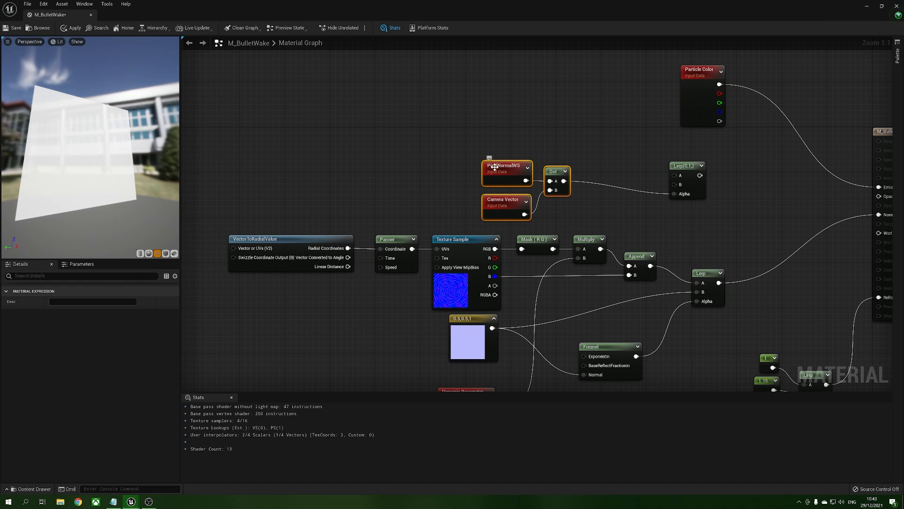
# Feed the new Lerp beside the Dot group with a 0.06 constant in A and a 0 constant in B, placed next to it.
pyautogui.click(506, 145)
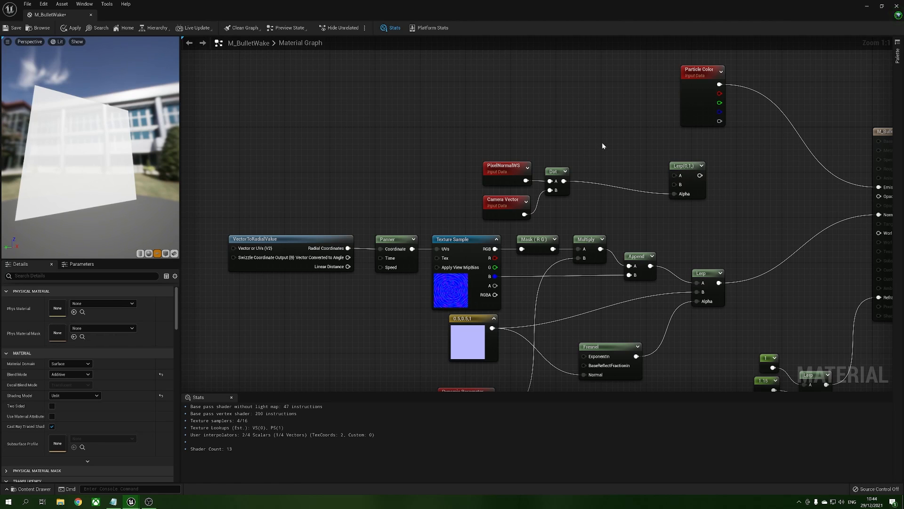
pyautogui.click(596, 126)
pyautogui.moveTo(604, 133); pyautogui.dragTo(641, 181)
pyautogui.press('1')
pyautogui.click(597, 126)
pyautogui.click(80, 302)
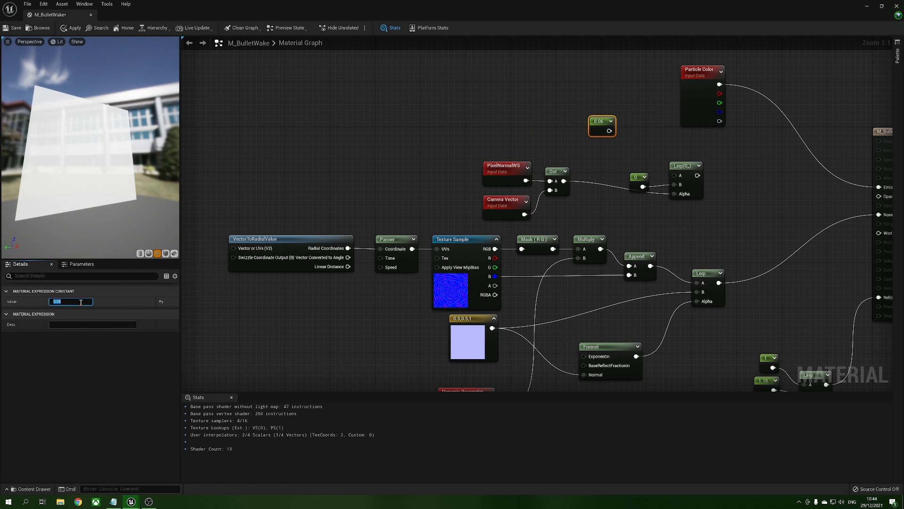
pyautogui.moveTo(610, 131); pyautogui.dragTo(675, 175)
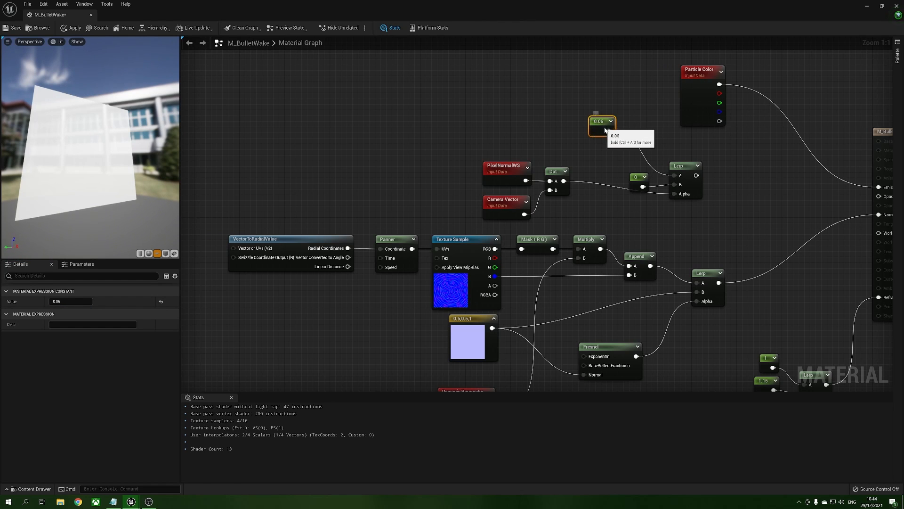
pyautogui.moveTo(605, 131); pyautogui.dragTo(640, 164)
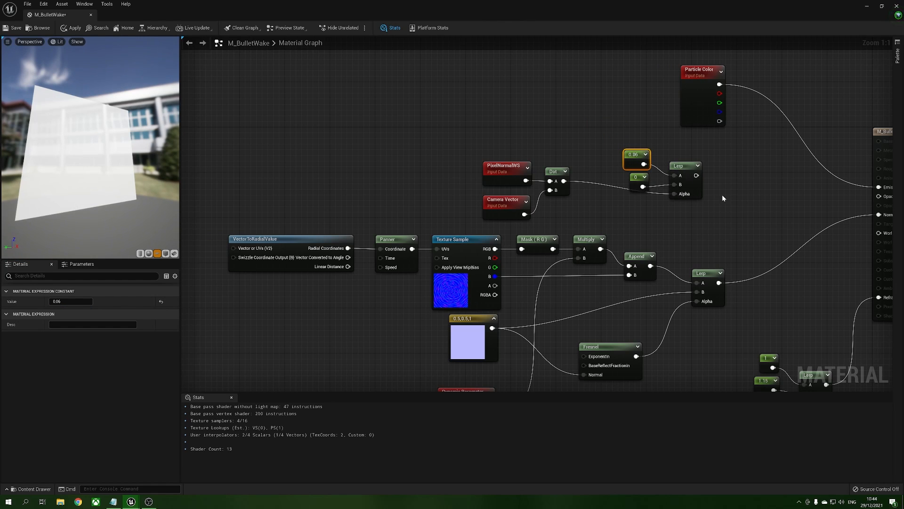
# Multiply the camera-facing Lerp output by Particle Color's alpha and connect the result to the material's Opacity.
pyautogui.click(746, 157)
pyautogui.moveTo(719, 122); pyautogui.dragTo(743, 136)
pyautogui.moveTo(749, 168); pyautogui.dragTo(749, 160)
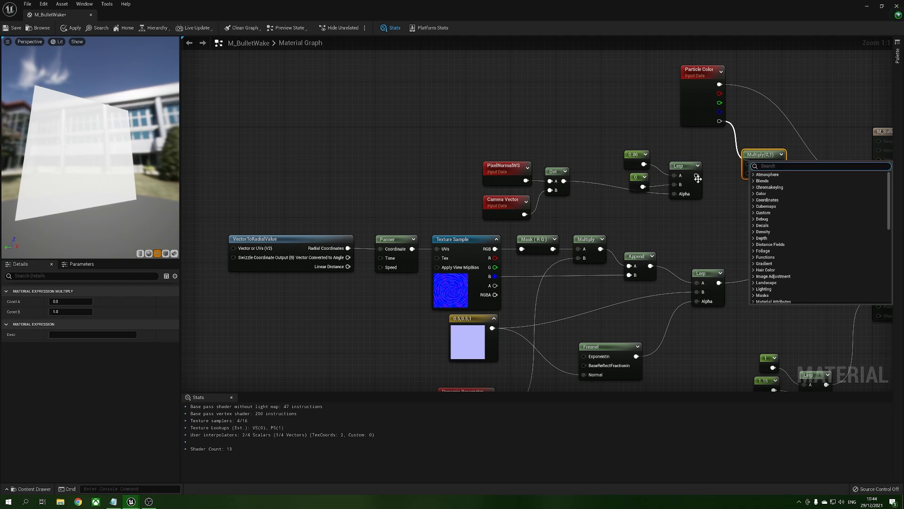
pyautogui.click(738, 155)
pyautogui.moveTo(718, 121); pyautogui.dragTo(755, 165)
pyautogui.moveTo(795, 203); pyautogui.dragTo(745, 209, button='right')
pyautogui.moveTo(720, 170); pyautogui.dragTo(831, 204)
# Preview the material on a sphere, inspect it from several angles, then apply the material and close its editor.
pyautogui.moveTo(125, 182); pyautogui.dragTo(113, 141)
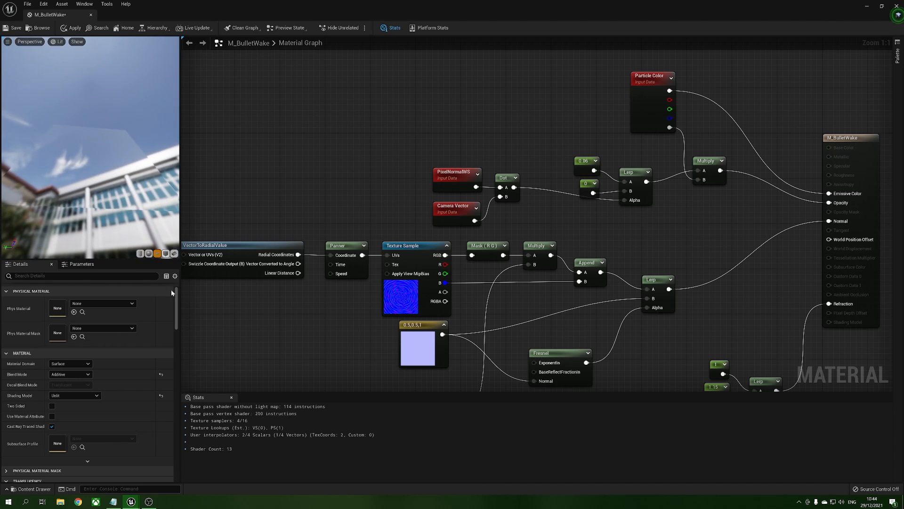
pyautogui.click(149, 253)
pyautogui.moveTo(90, 146); pyautogui.dragTo(109, 172)
pyautogui.moveTo(109, 172); pyautogui.dragTo(108, 144, button='right')
pyautogui.moveTo(109, 143)
pyautogui.mouseDown()
pyautogui.moveTo(120, 177)
pyautogui.moveTo(121, 137)
pyautogui.mouseUp()
pyautogui.moveTo(121, 137); pyautogui.dragTo(120, 151, button='right')
pyautogui.moveTo(120, 151); pyautogui.dragTo(84, 147)
pyautogui.click(71, 28)
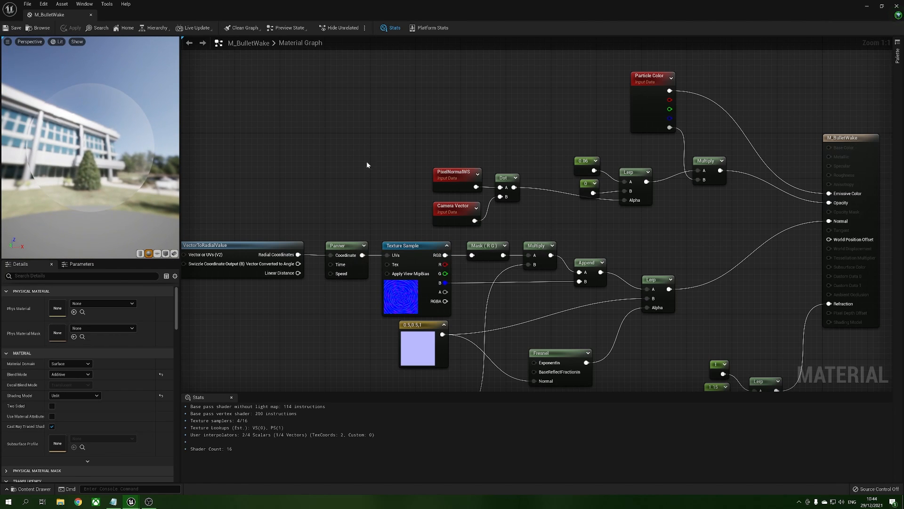
pyautogui.click(896, 7)
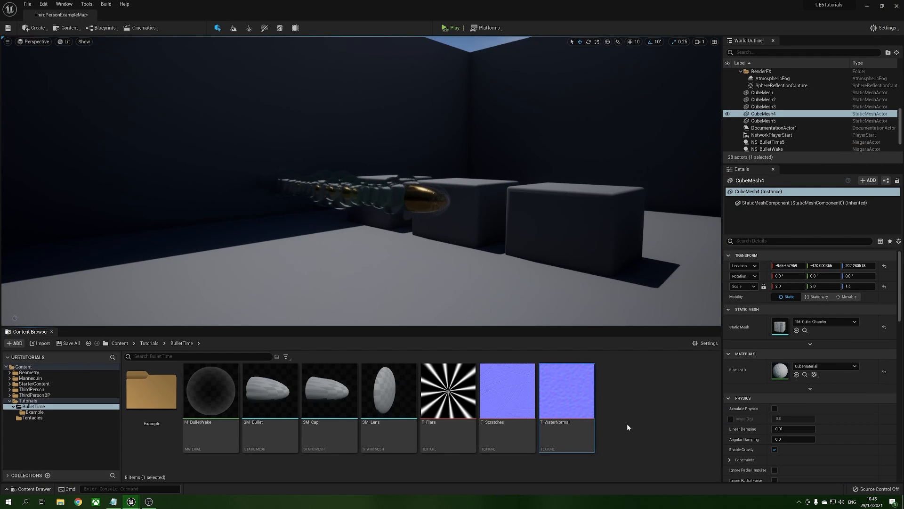
# Create a Niagara system named NS_BulletWakes in the BulletTime folder from the Directional Burst emitter.
pyautogui.rightClick(641, 404)
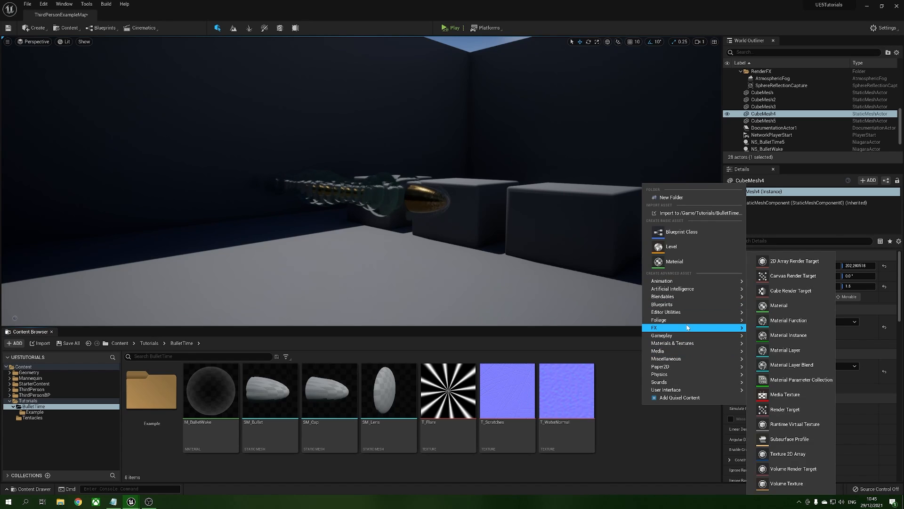
pyautogui.moveTo(678, 327)
pyautogui.click(789, 437)
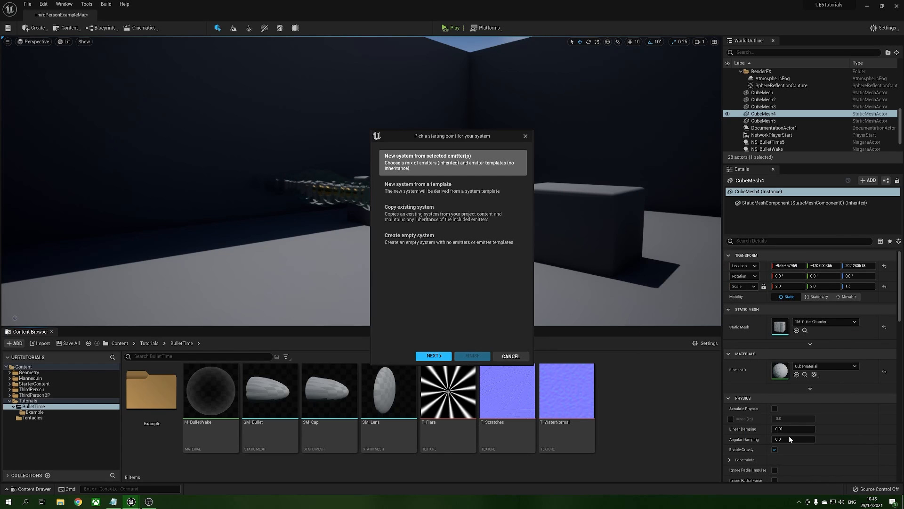
pyautogui.click(434, 356)
pyautogui.click(448, 186)
pyautogui.click(513, 341)
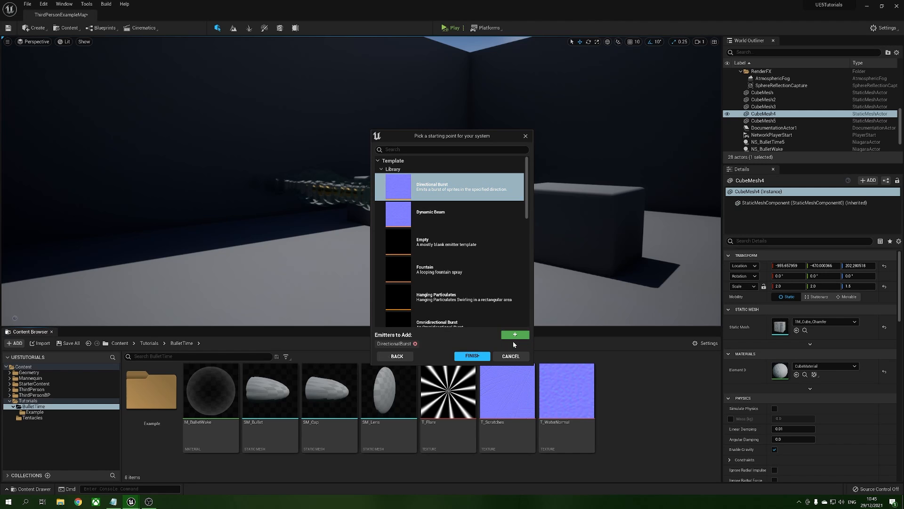
pyautogui.click(473, 356)
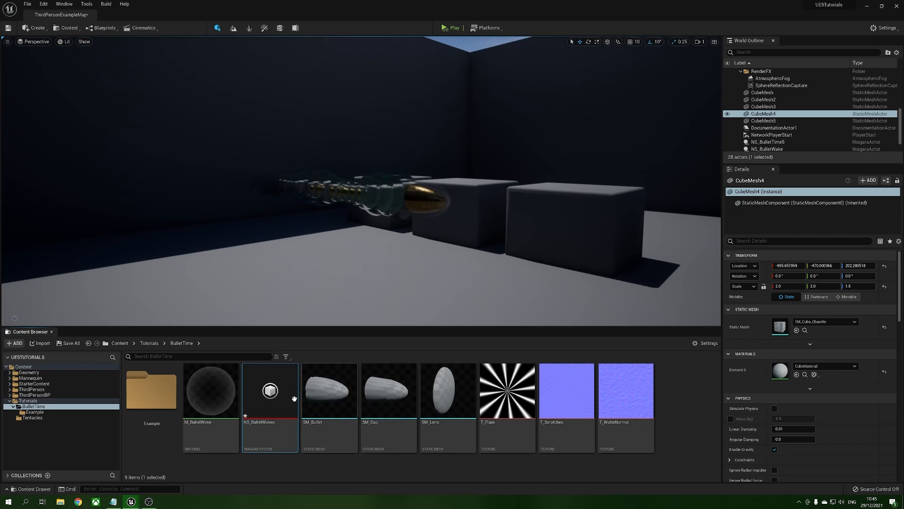
# Place NS_BulletWakes in the level and copy the existing NS_BulletWake actor's location onto it.
pyautogui.moveTo(292, 398); pyautogui.dragTo(257, 282)
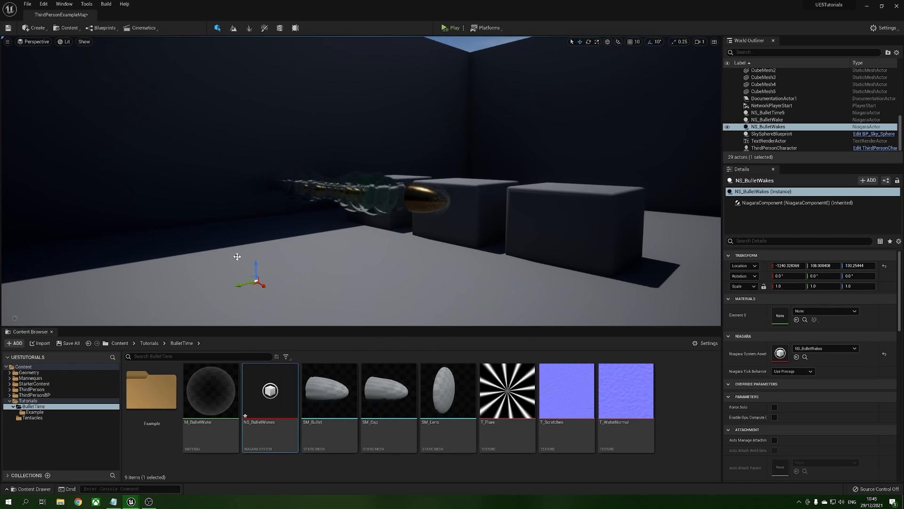
pyautogui.click(784, 120)
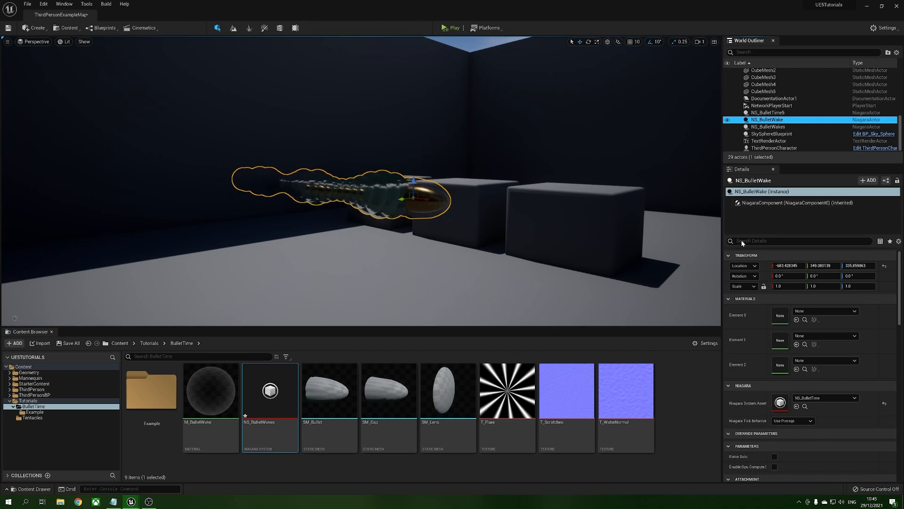
pyautogui.rightClick(754, 266)
pyautogui.click(777, 274)
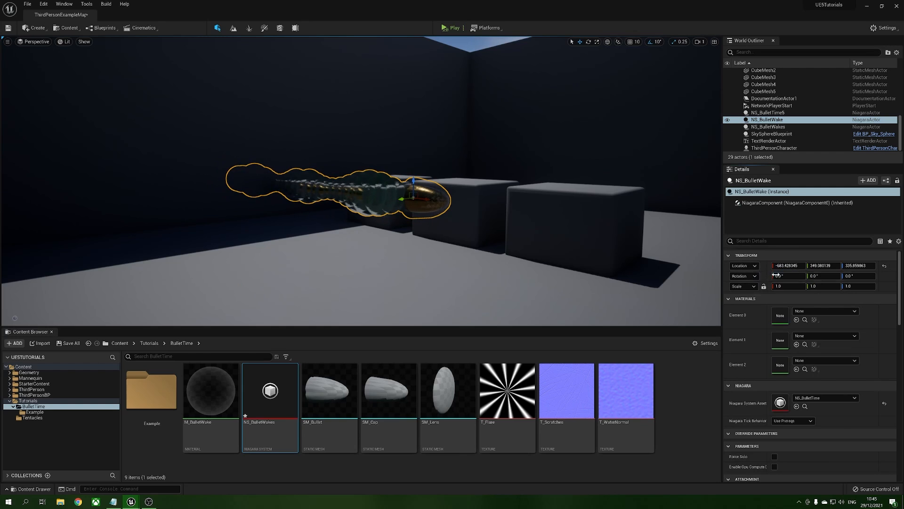
pyautogui.moveTo(502, 252); pyautogui.dragTo(507, 252, button='right')
pyautogui.press('g')
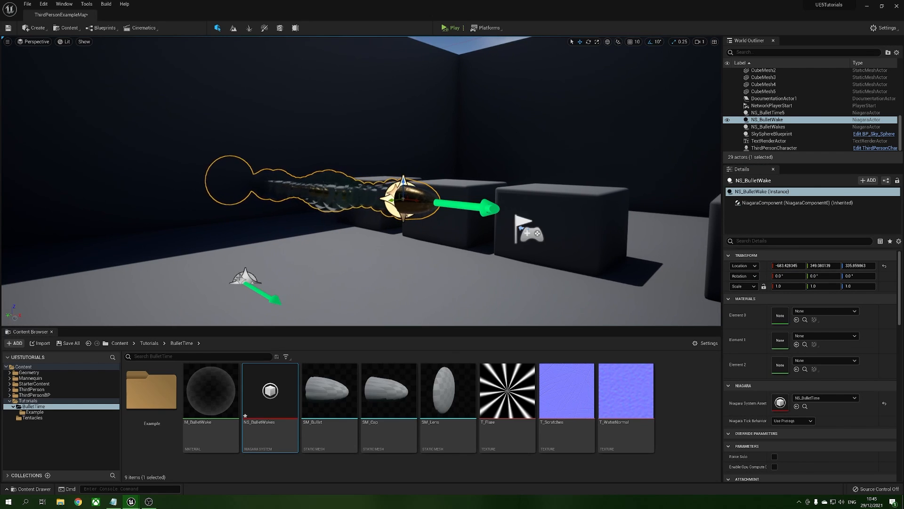
pyautogui.click(768, 127)
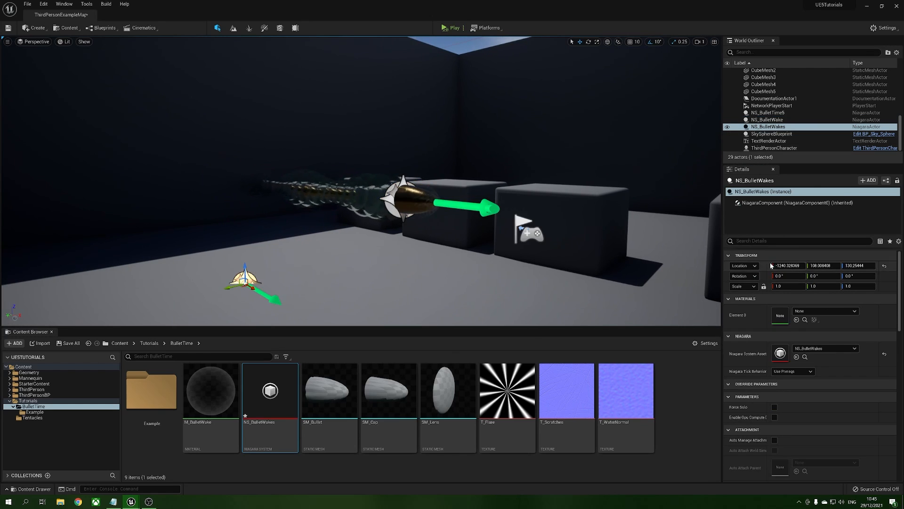
pyautogui.rightClick(754, 266)
pyautogui.click(773, 283)
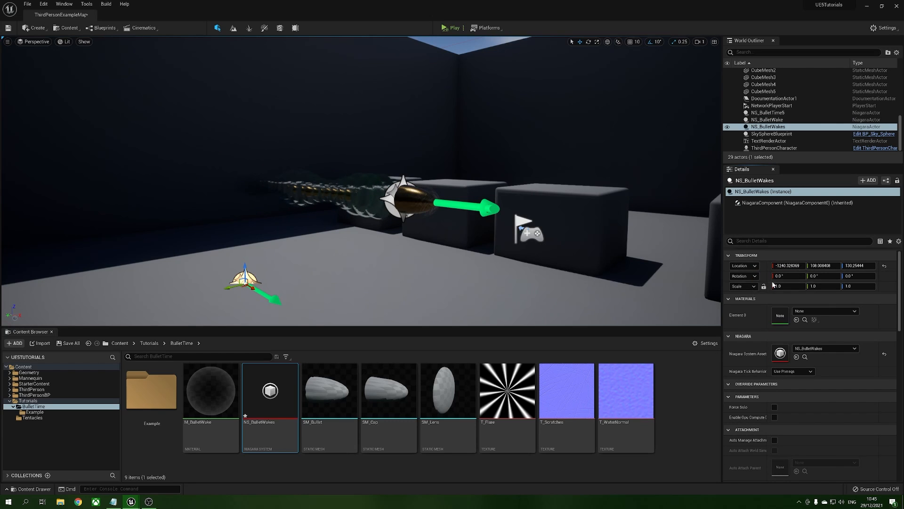
# Delete the old NS_BulletWake actor from the level and hide the editor icons in the viewport.
pyautogui.click(783, 120)
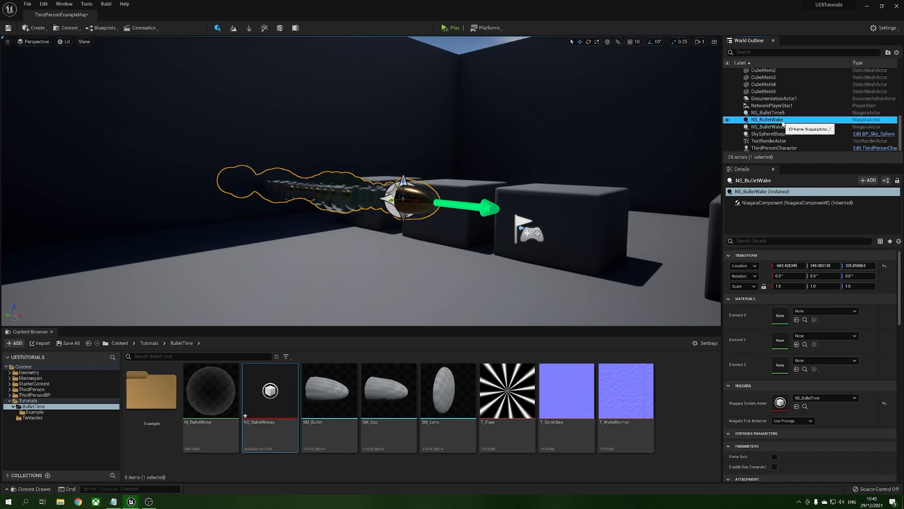
pyautogui.press('Delete')
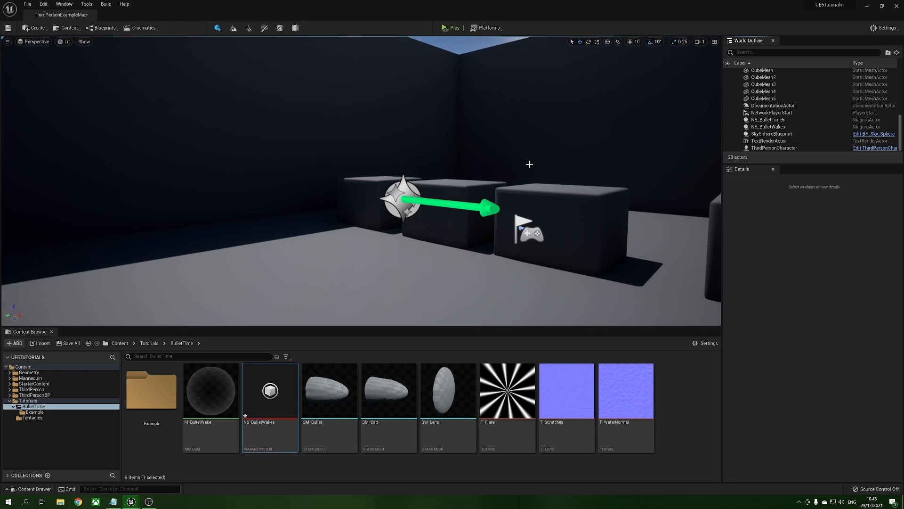
pyautogui.click(510, 154)
pyautogui.press('g')
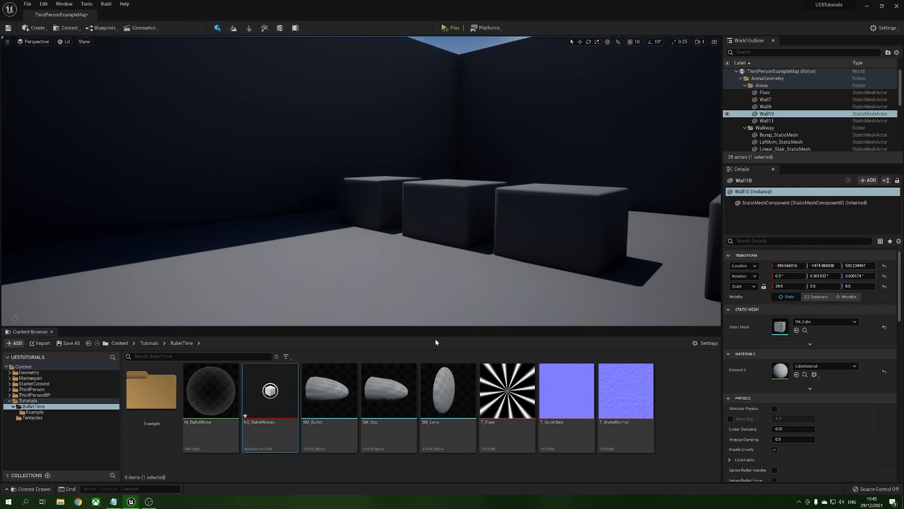
# Open the NS_BulletWakes system and replace the DirectionalBurst emitter's Sprite Renderer with a Mesh Renderer.
pyautogui.moveTo(324, 159); pyautogui.dragTo(329, 150)
pyautogui.doubleClick(482, 157)
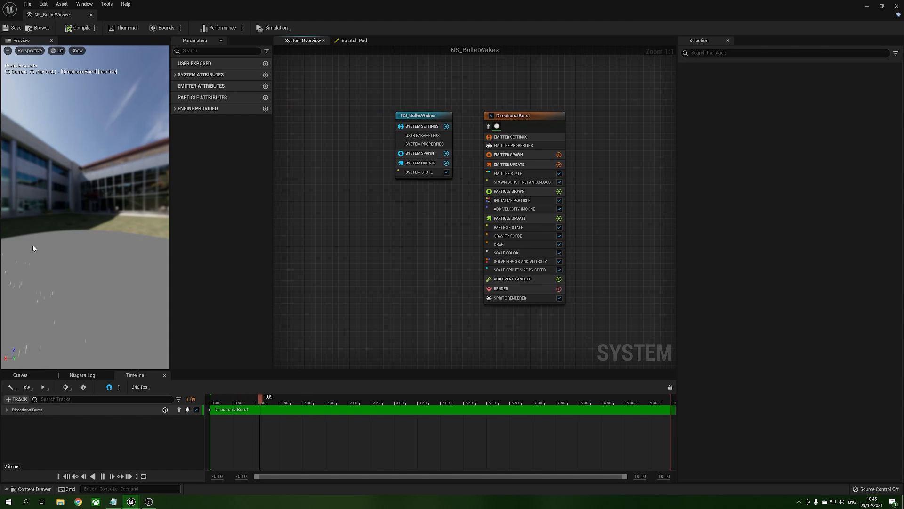
pyautogui.click(515, 299)
pyautogui.press('Delete')
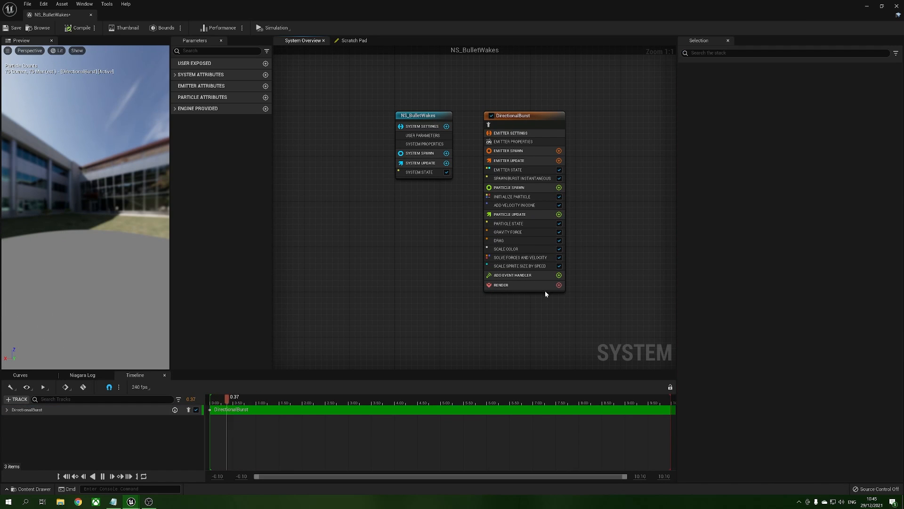
pyautogui.click(559, 285)
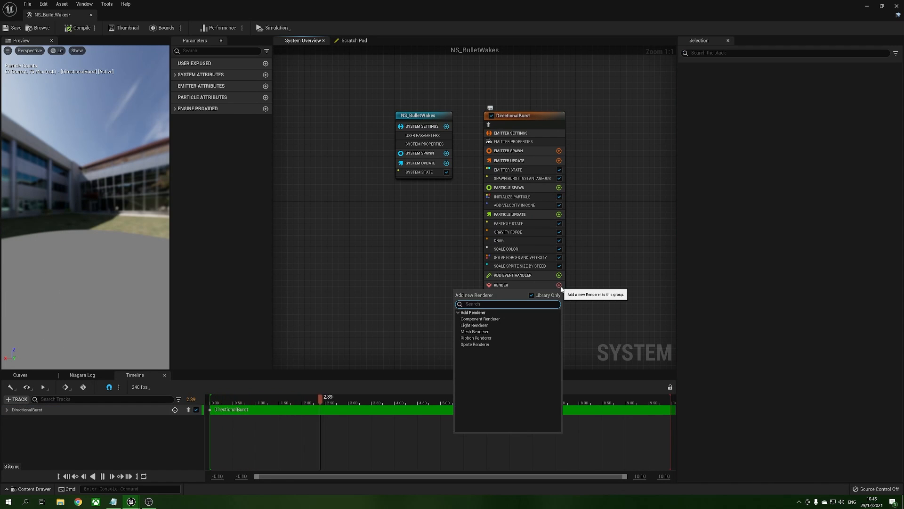
pyautogui.write('mesh')
pyautogui.press('Return')
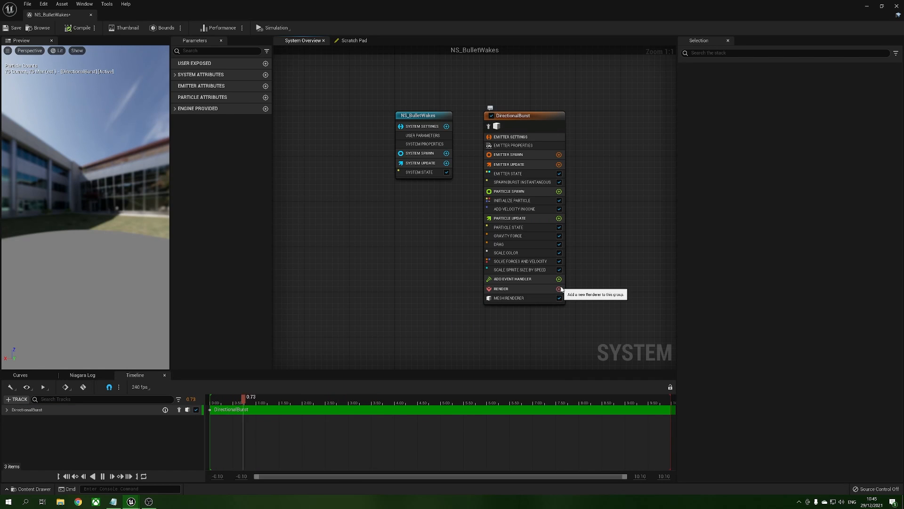
# Enable Override Materials on the Mesh Renderer and add one element each to Meshes and Override Materials.
pyautogui.click(518, 297)
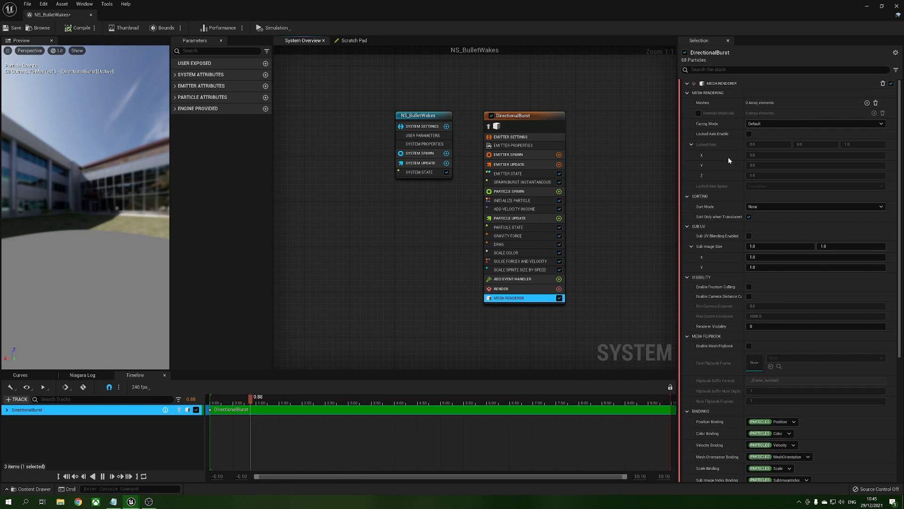
pyautogui.click(698, 113)
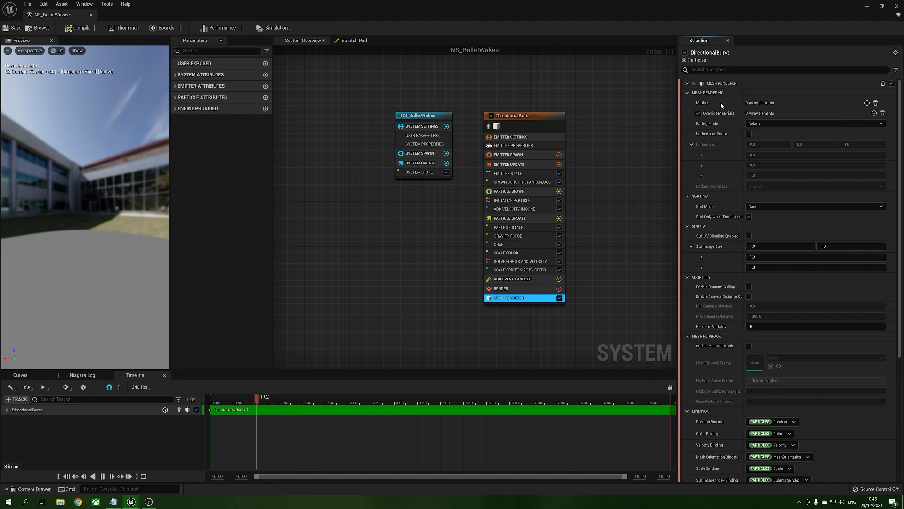
pyautogui.click(867, 102)
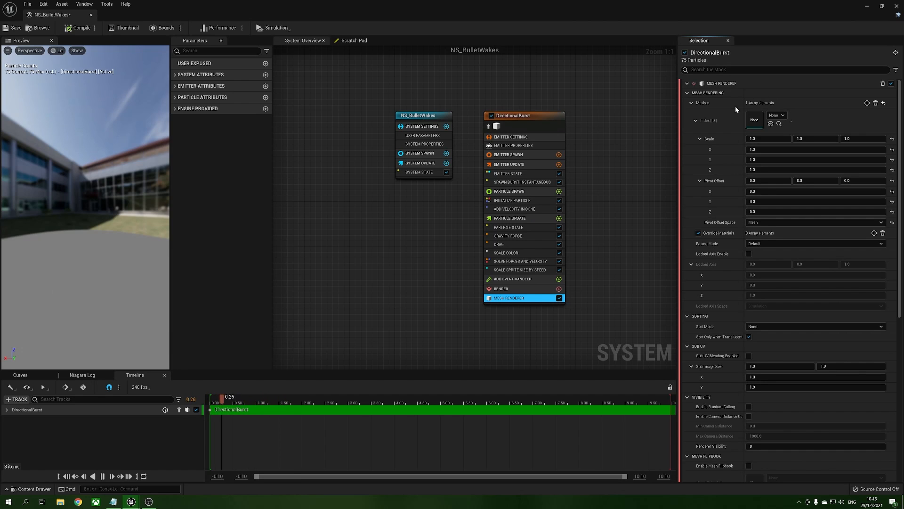
pyautogui.click(875, 232)
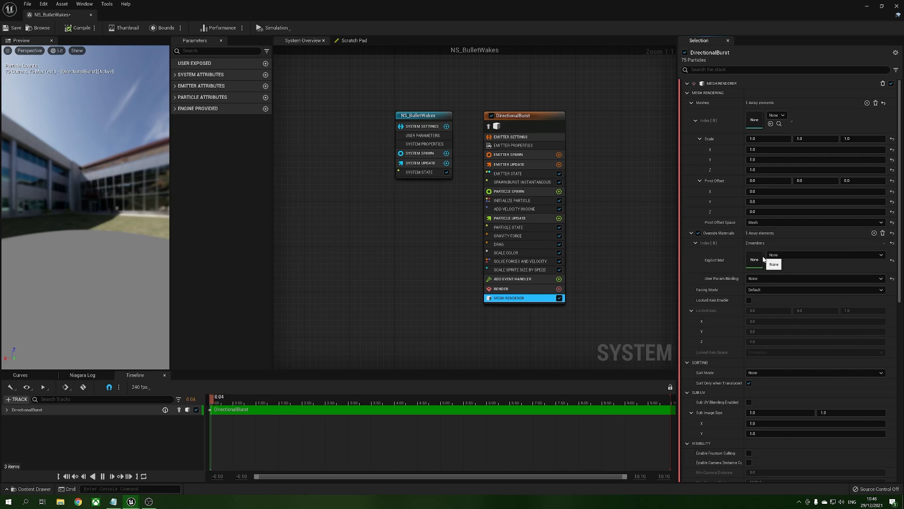
# Assign the SM_Lens static mesh to the Mesh Renderer's first mesh element.
pyautogui.click(782, 115)
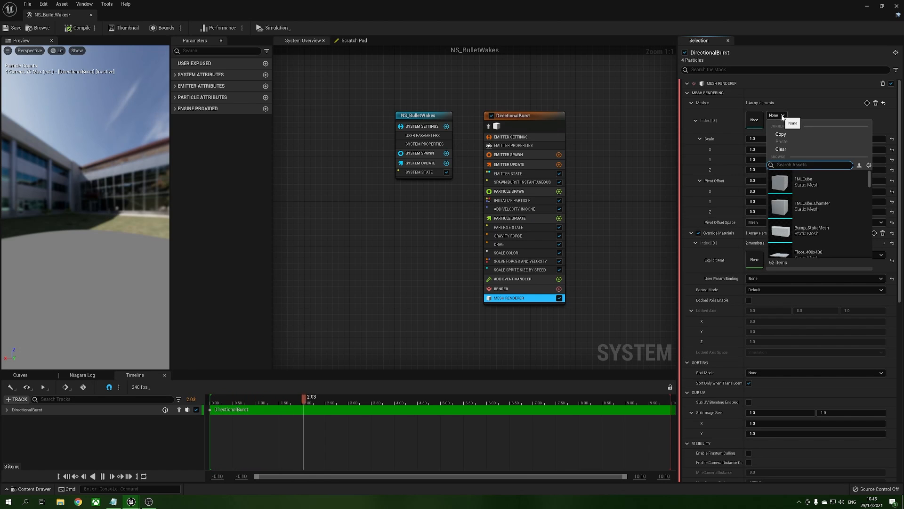
pyautogui.write('sm_')
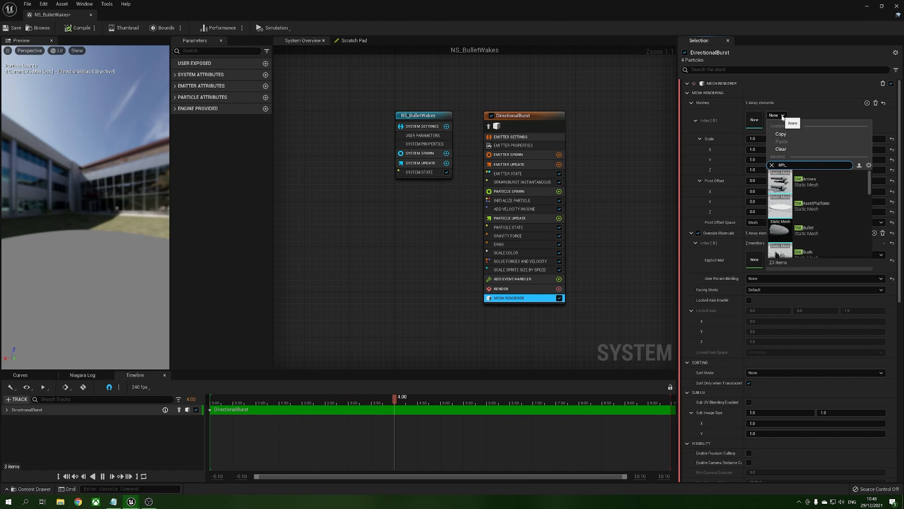
pyautogui.write('lens')
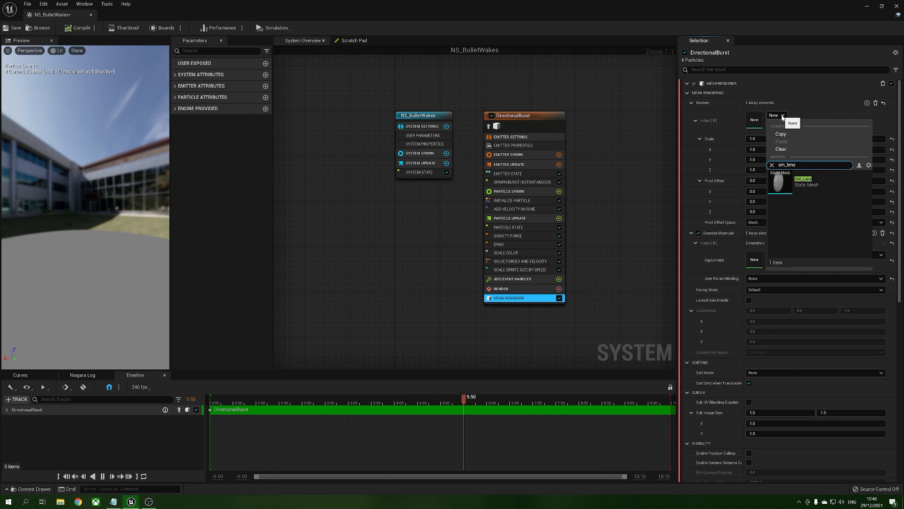
pyautogui.click(812, 178)
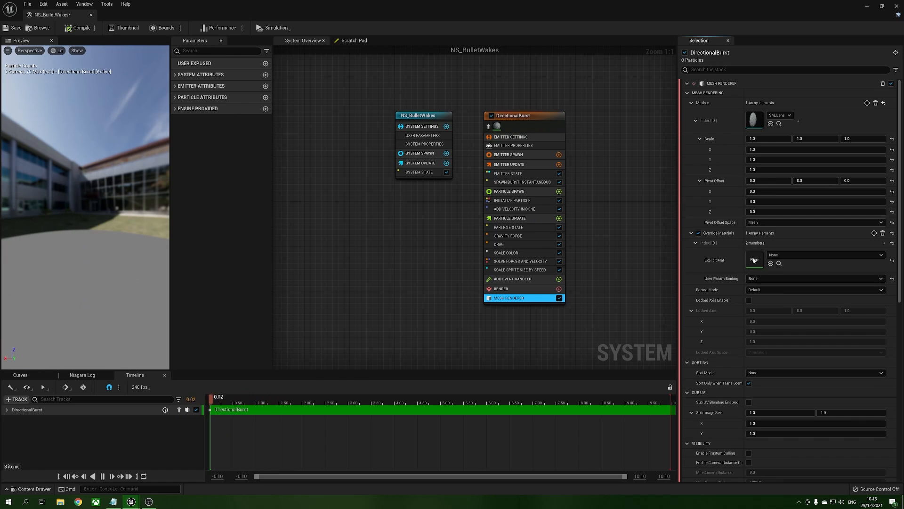
# Assign the M_BulletWake material from the Content Browser to the Mesh Renderer's Explicit Mat override.
pyautogui.moveTo(626, 9); pyautogui.dragTo(440, 219)
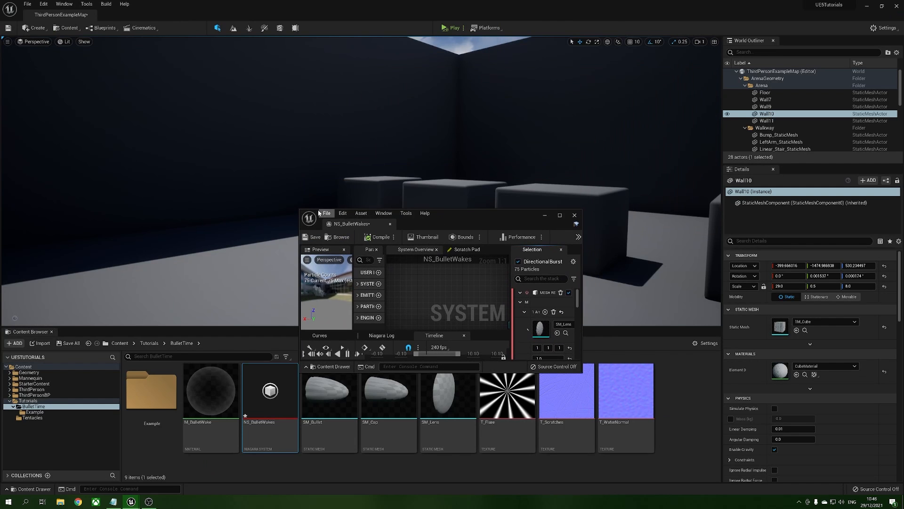
pyautogui.moveTo(300, 208); pyautogui.dragTo(57, 26)
pyautogui.moveTo(213, 440); pyautogui.dragTo(514, 294)
pyautogui.moveTo(512, 34); pyautogui.dragTo(619, 70)
pyautogui.doubleClick(594, 67)
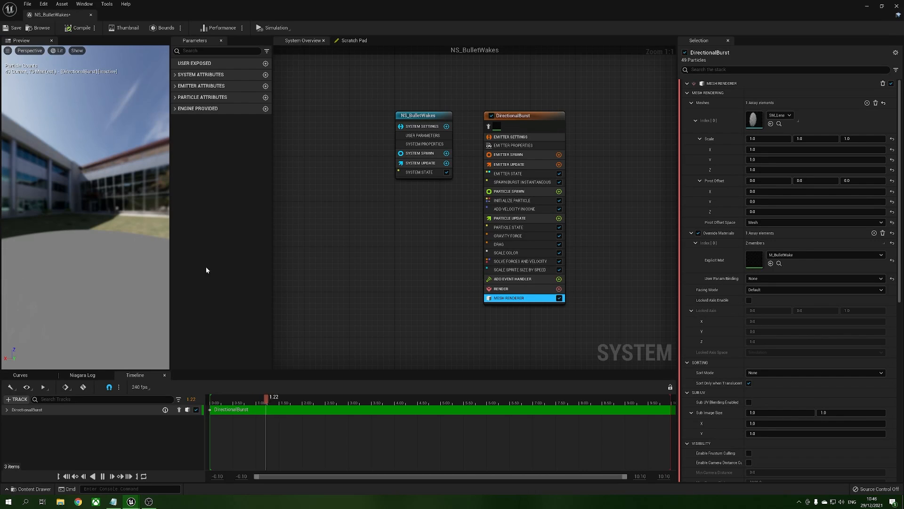
# Remove the Gravity Force, Drag, Scale Color and Scale Sprite Size by Speed modules from the DirectionalBurst emitter's Particle Update.
pyautogui.moveTo(78, 253); pyautogui.dragTo(71, 229)
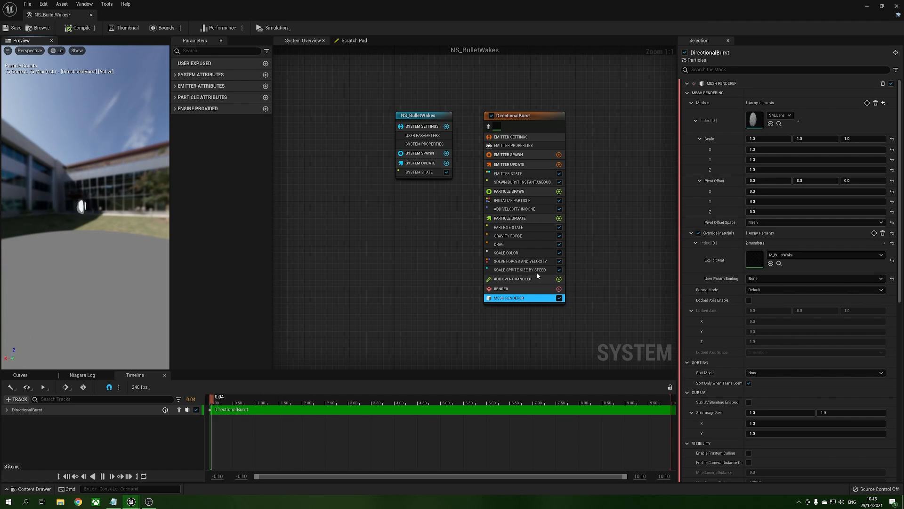
pyautogui.click(537, 235)
pyautogui.press('Delete')
pyautogui.click(538, 236)
pyautogui.press('Delete')
pyautogui.click(536, 235)
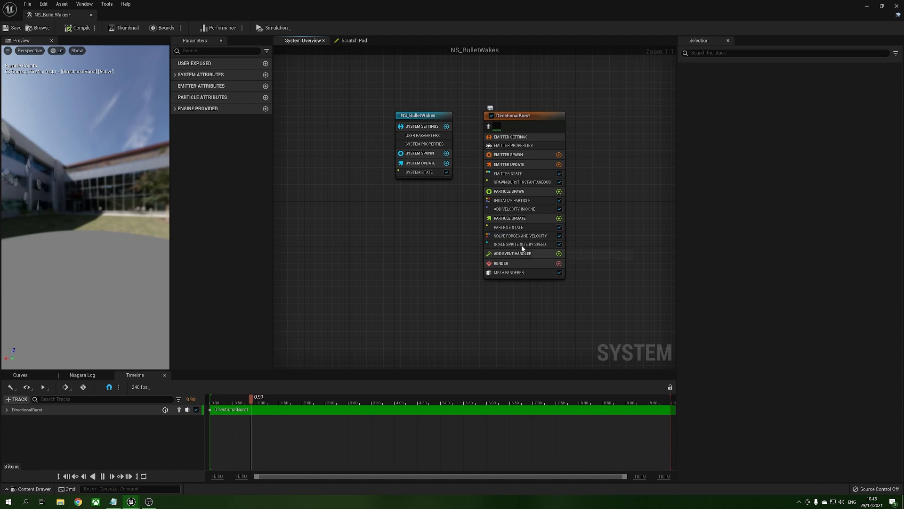
pyautogui.click(517, 244)
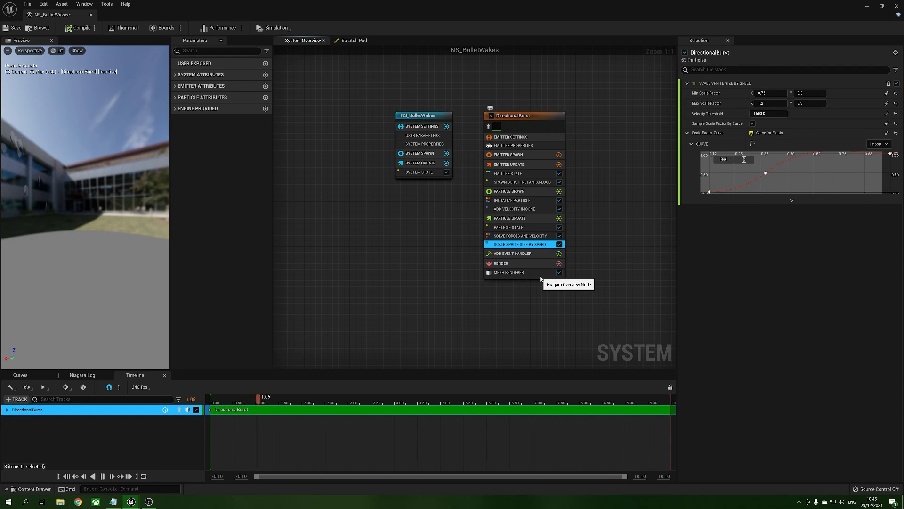
pyautogui.press('Delete')
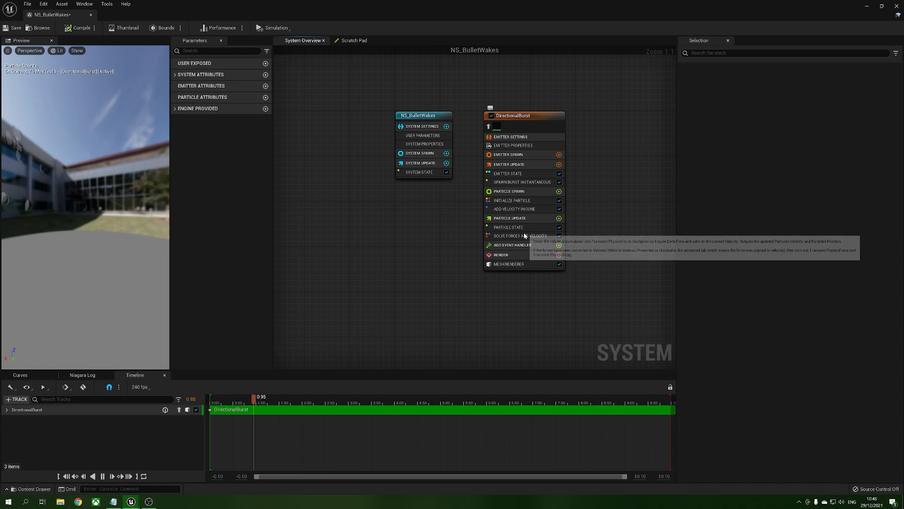
# Remove the Add Velocity in Cone and Spawn Burst Instantaneous modules from the DirectionalBurst emitter.
pyautogui.click(524, 209)
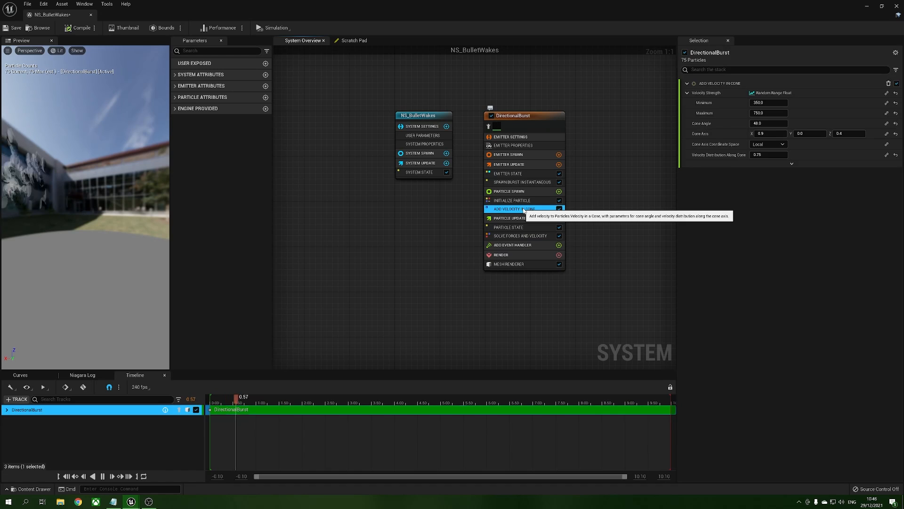
pyautogui.press('Delete')
pyautogui.click(529, 183)
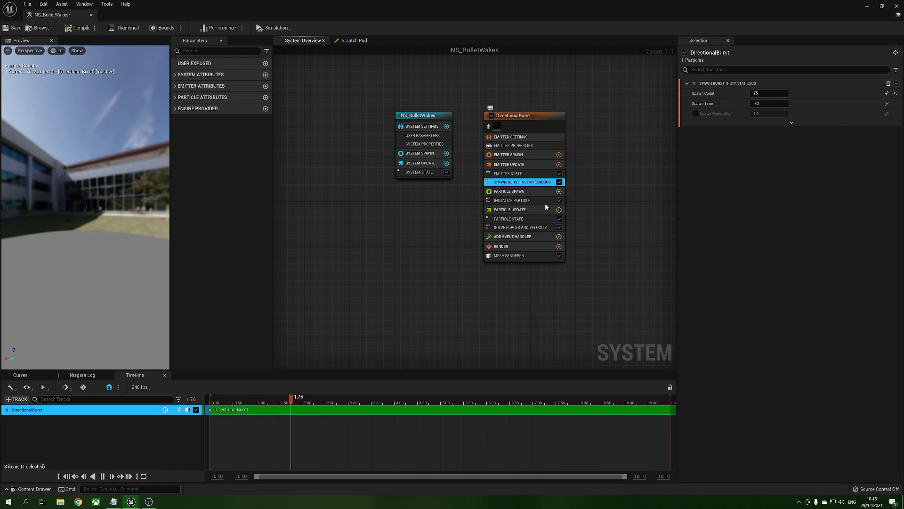
pyautogui.press('Delete')
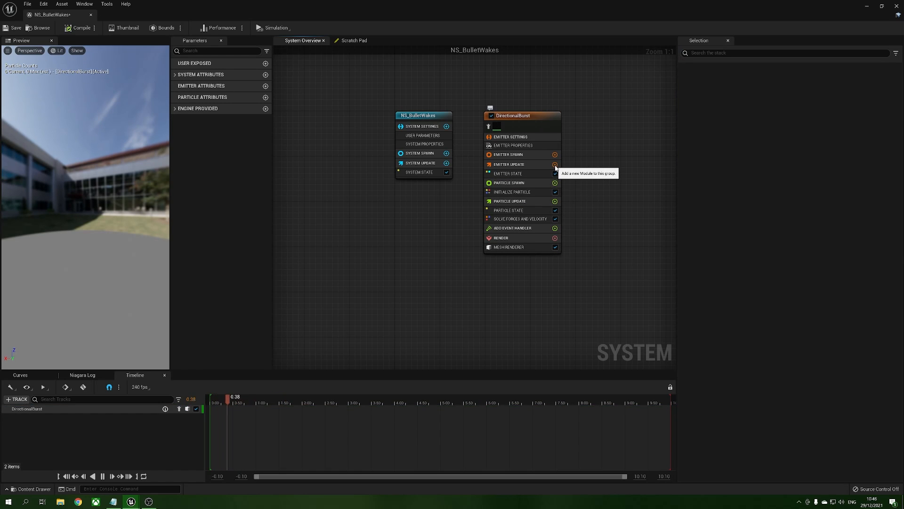
# Add a Spawn Rate module to the emitter's Emitter Update group.
pyautogui.click(554, 165)
pyautogui.write('spawn ra')
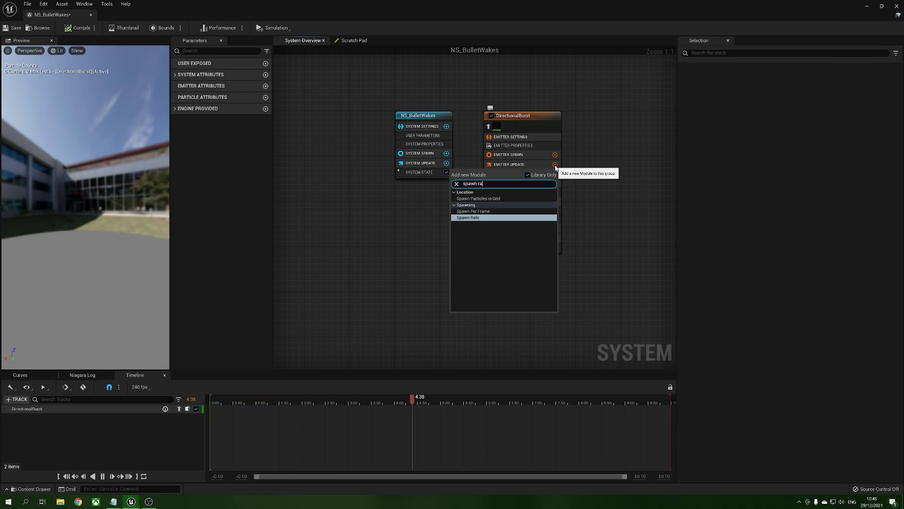
pyautogui.press('Return')
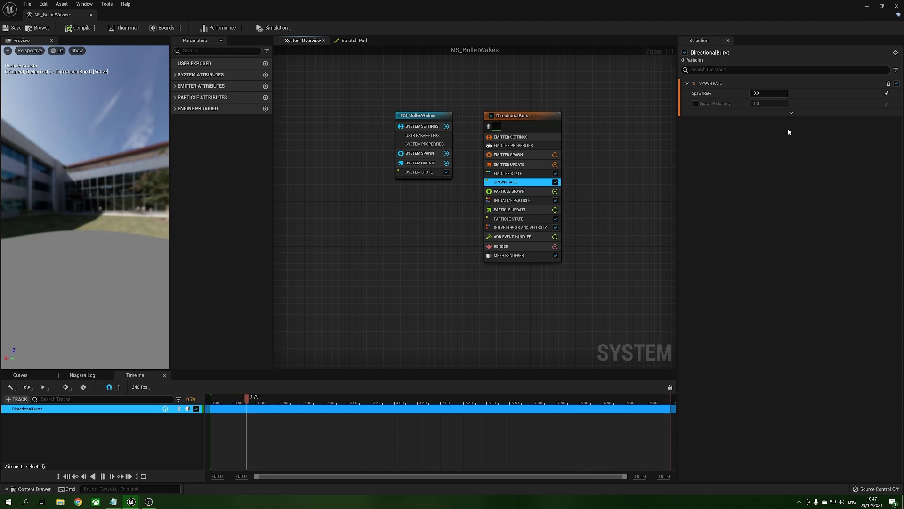
# Drive the SpawnRate value with a Divide Float input, setting A to 32 and B to 20.
pyautogui.click(887, 94)
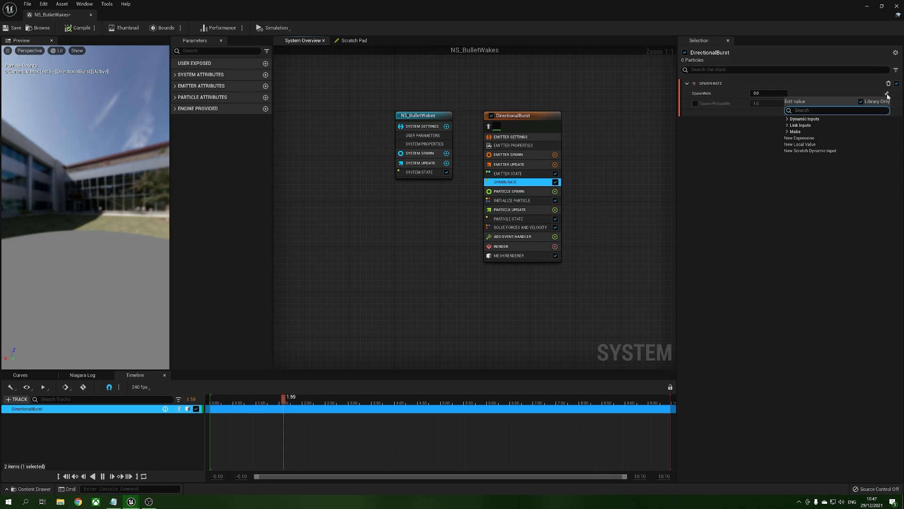
pyautogui.write('divi')
pyautogui.press('Return')
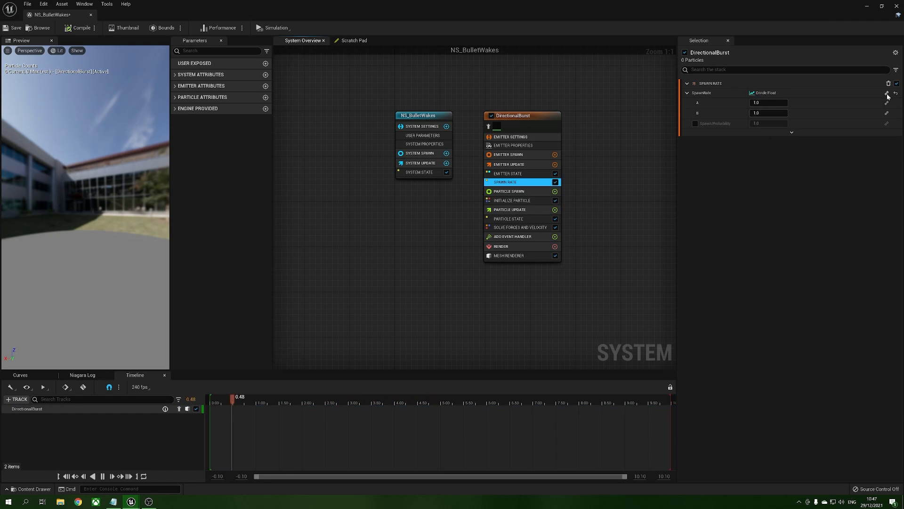
pyautogui.click(787, 102)
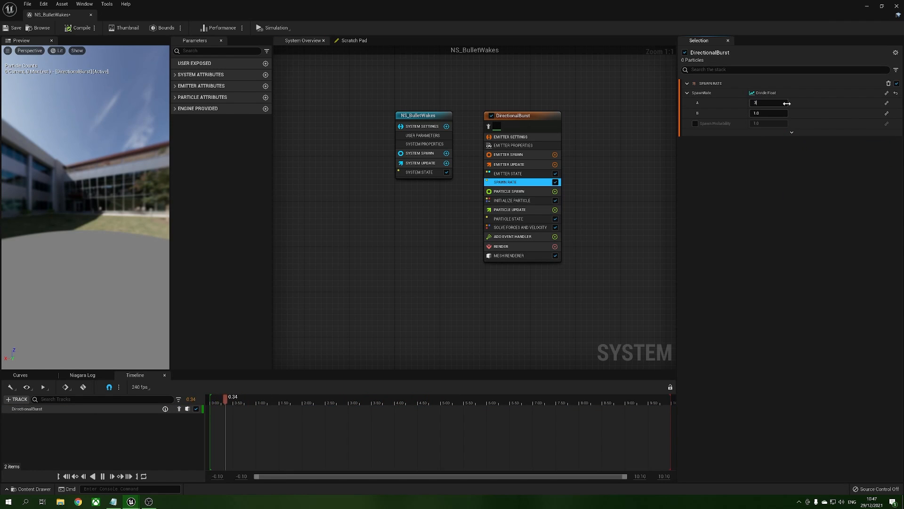
pyautogui.write('32')
pyautogui.press('Tab')
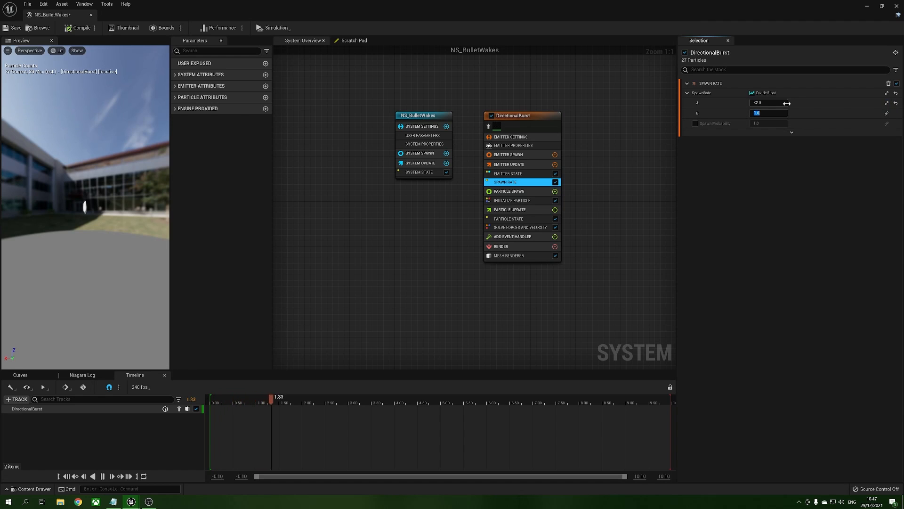
pyautogui.write('20')
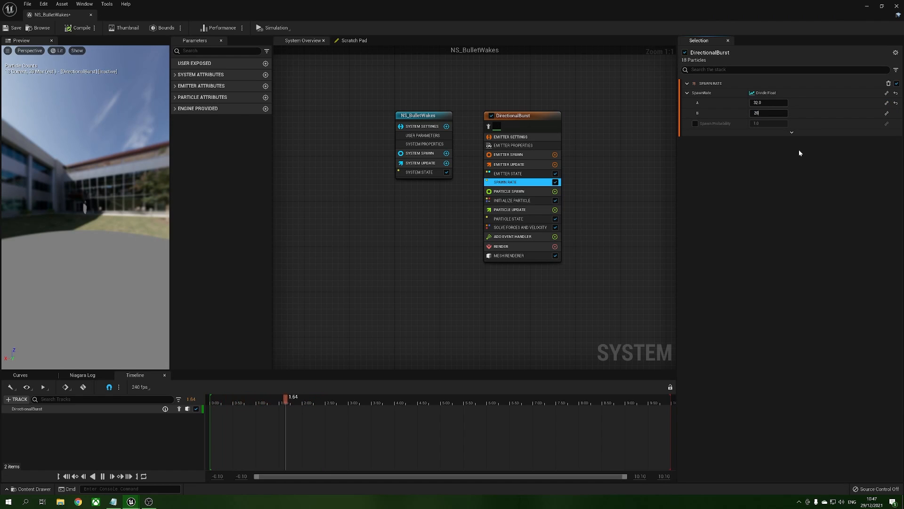
pyautogui.press('Return')
# Add an Add Velocity module to Particle Spawn and set its X velocity to -1.
pyautogui.moveTo(54, 245); pyautogui.dragTo(72, 245)
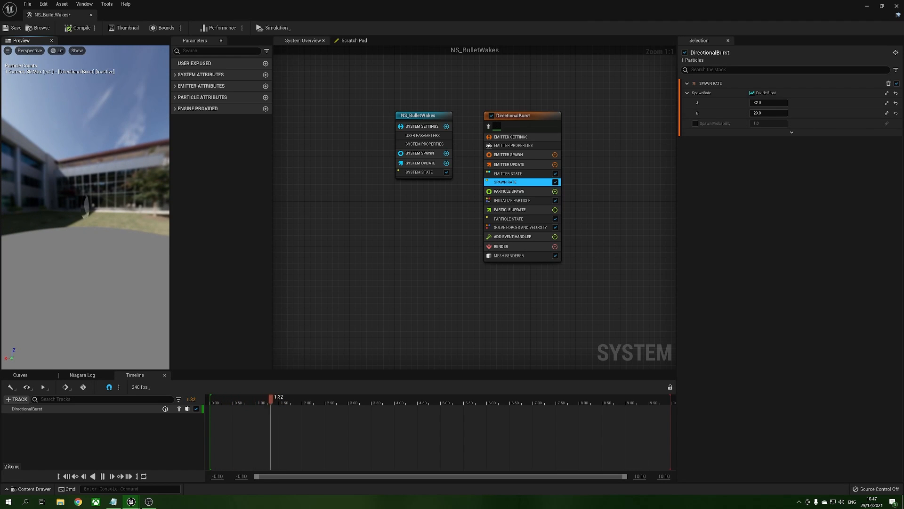
pyautogui.moveTo(72, 245); pyautogui.dragTo(82, 210)
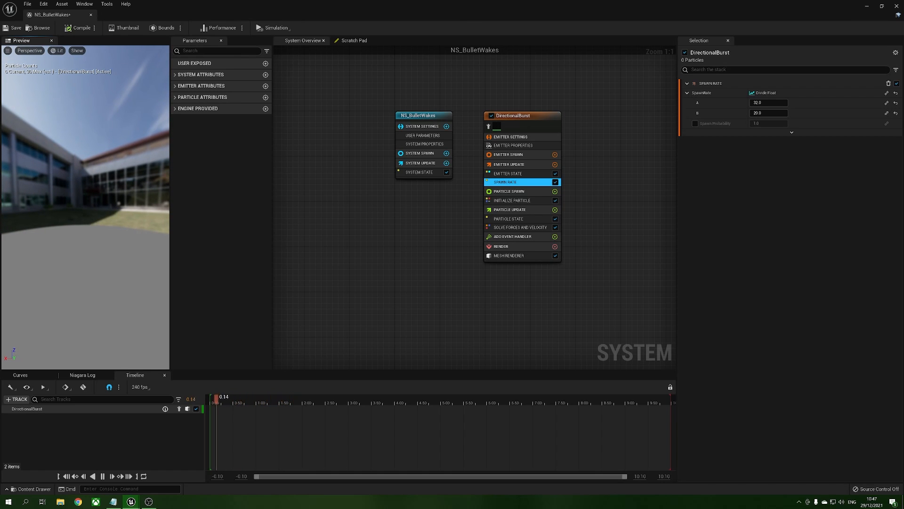
pyautogui.moveTo(83, 211); pyautogui.dragTo(115, 211)
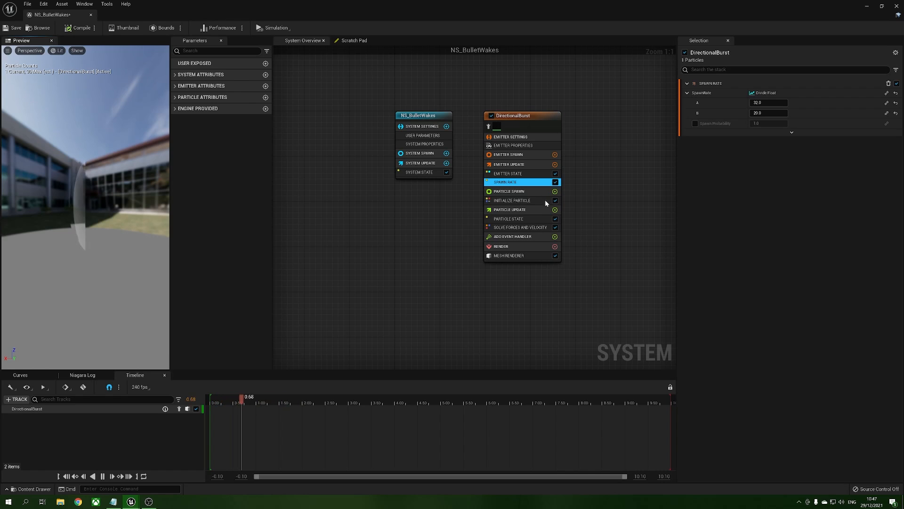
pyautogui.click(555, 191)
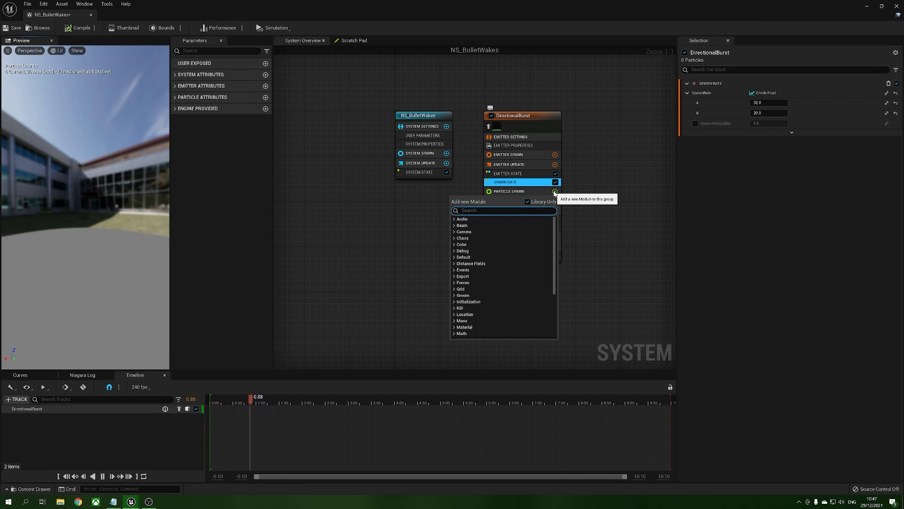
pyautogui.write('add v')
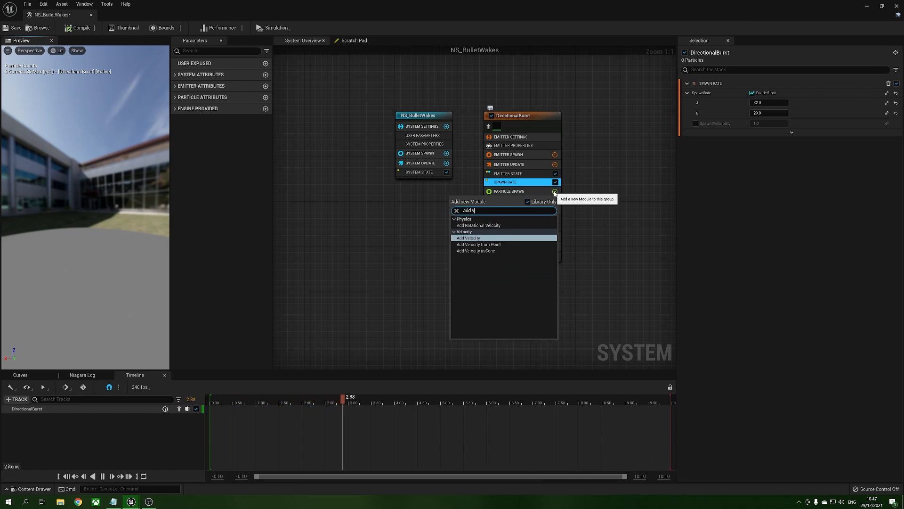
pyautogui.write('el')
pyautogui.press('Return')
pyautogui.click(770, 94)
pyautogui.write('1')
pyautogui.press('Return')
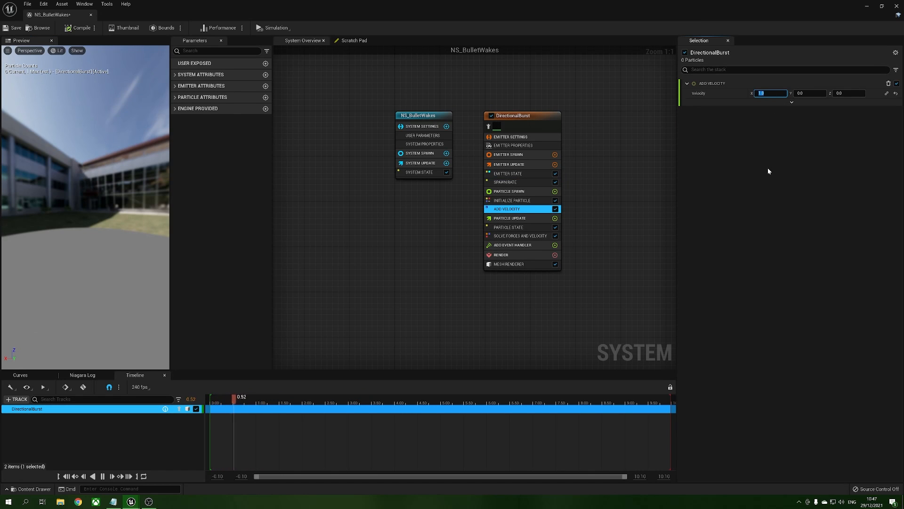
pyautogui.write('-1')
pyautogui.press('Return')
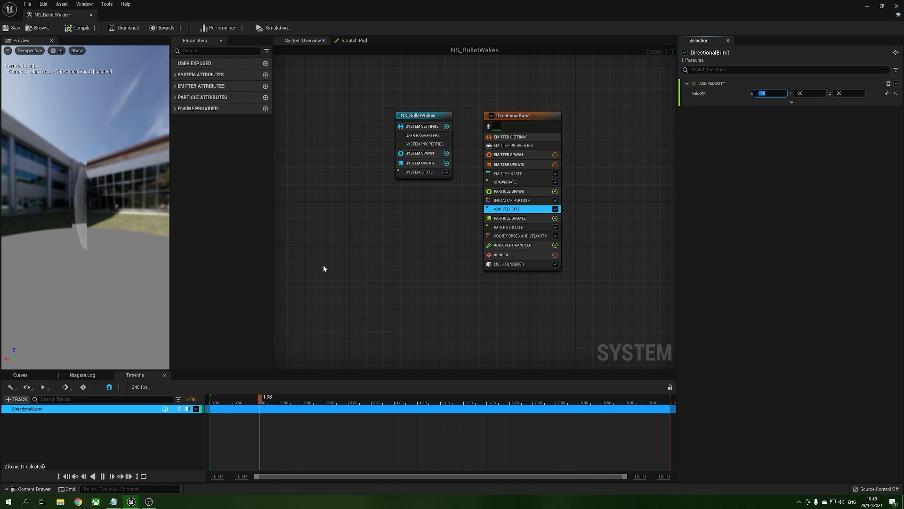
pyautogui.click(373, 270)
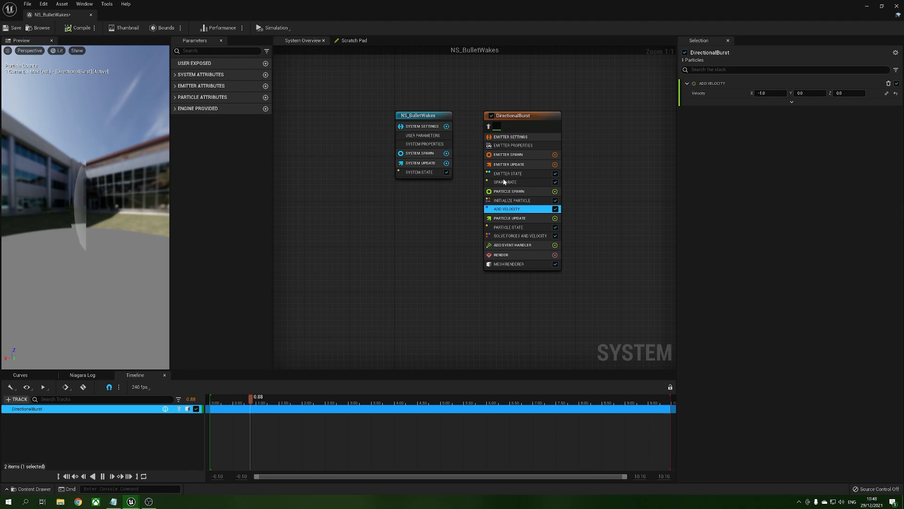
# In Initialize Particle, set Lifetime Mode to Direct Set and drive the Lifetime with a Multiply Float input.
pyautogui.click(511, 192)
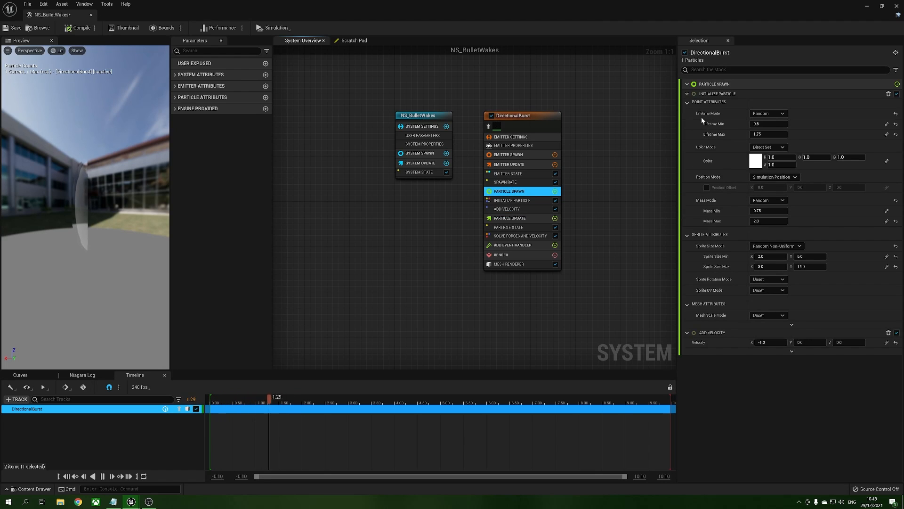
pyautogui.click(771, 114)
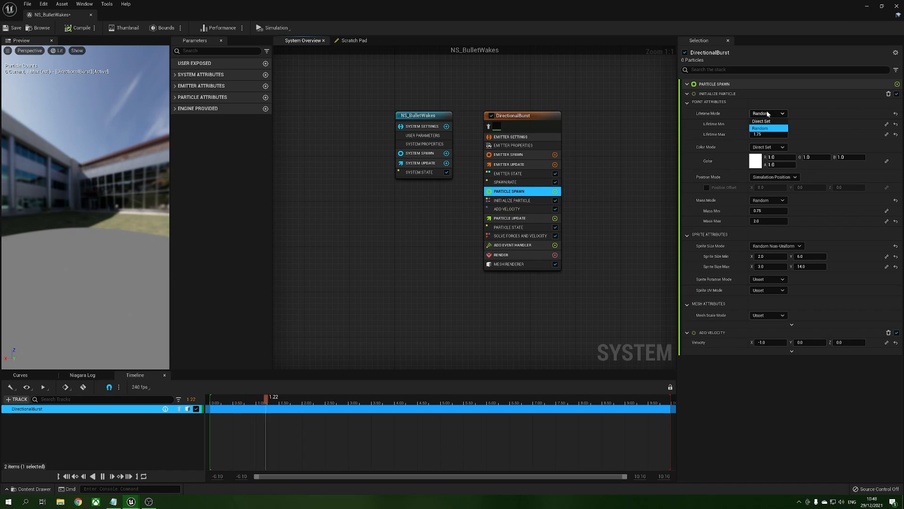
pyautogui.click(772, 121)
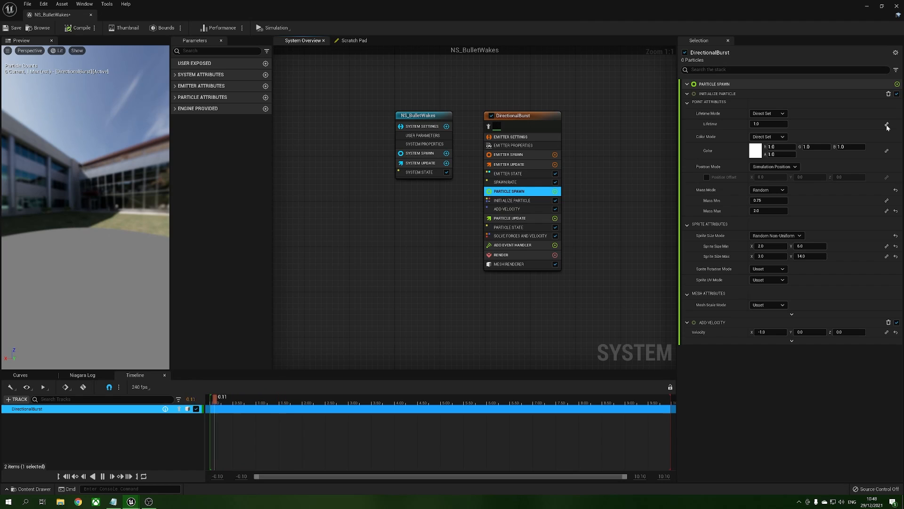
pyautogui.click(887, 126)
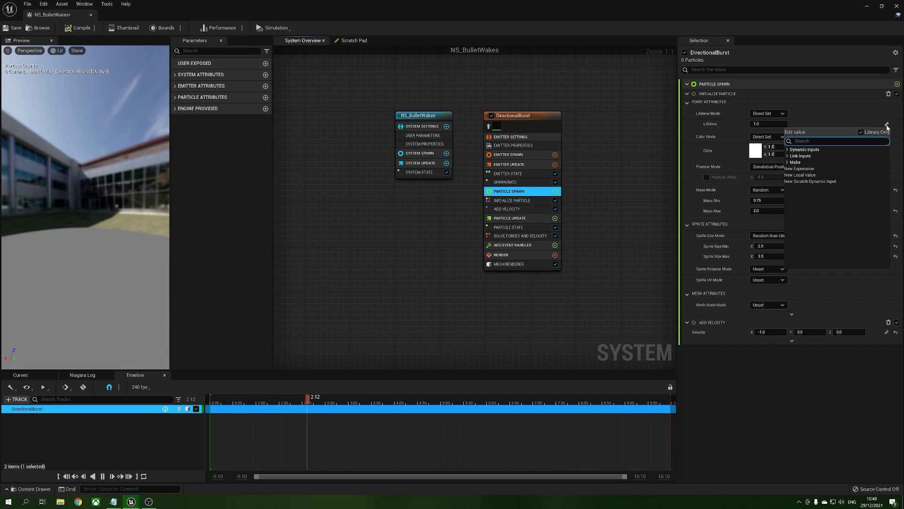
pyautogui.write('mult')
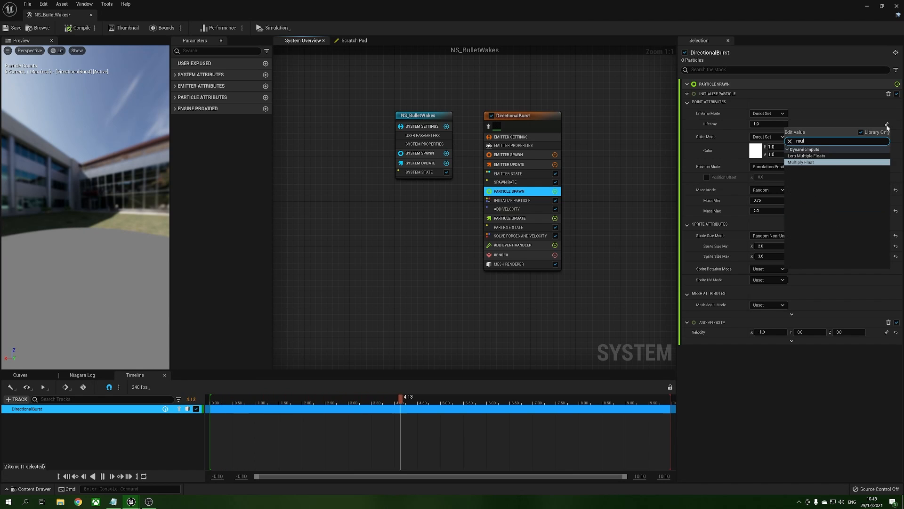
pyautogui.press('Return')
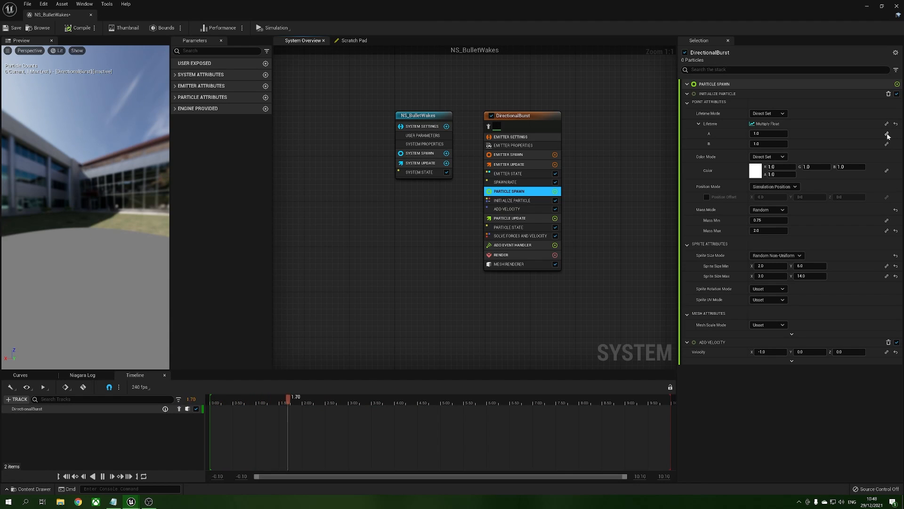
# Make the lifetime multiplication's A a Random Range Float from 5 to 6 and set B to 3.
pyautogui.click(887, 134)
pyautogui.write('random')
pyautogui.press('Return')
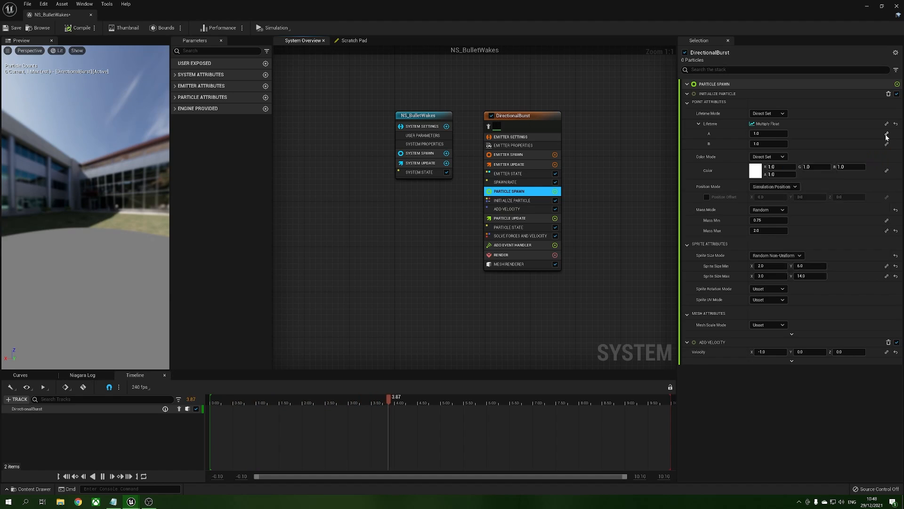
pyautogui.click(775, 143)
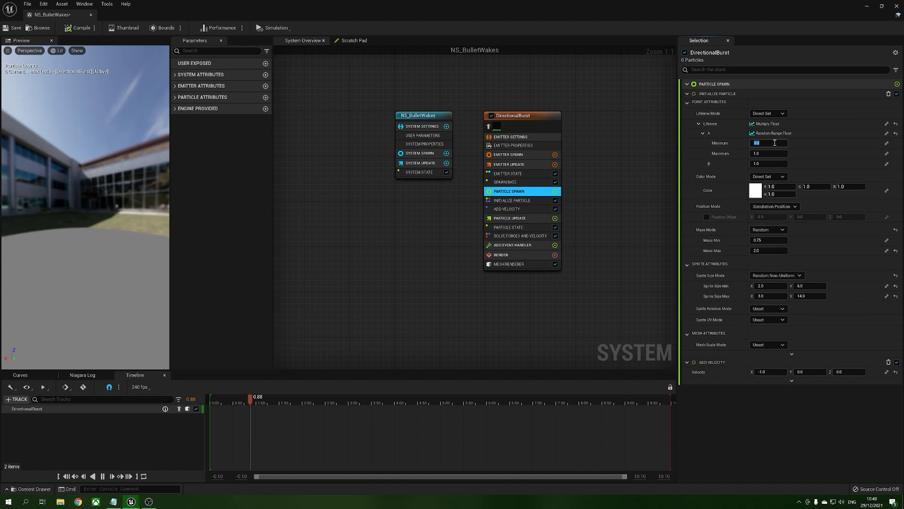
pyautogui.press('Tab')
pyautogui.write('6')
pyautogui.press('Return')
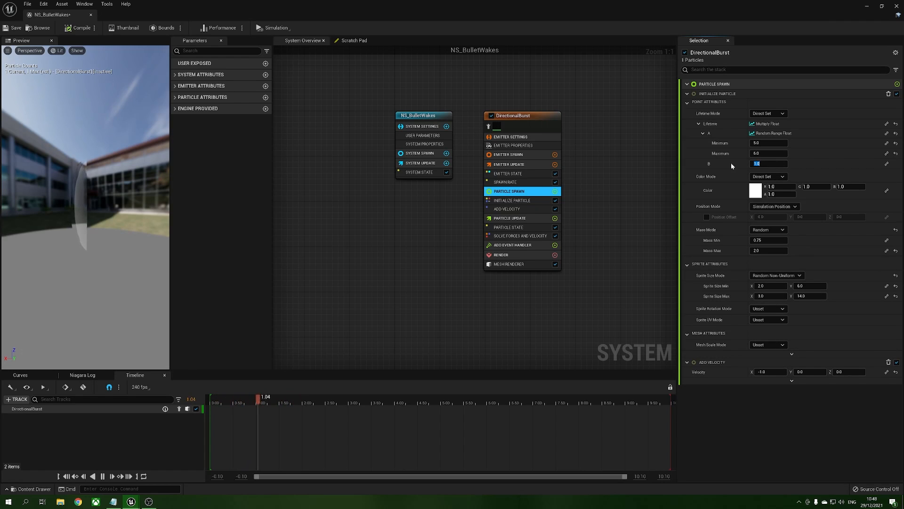
pyautogui.click(769, 165)
pyautogui.write('3')
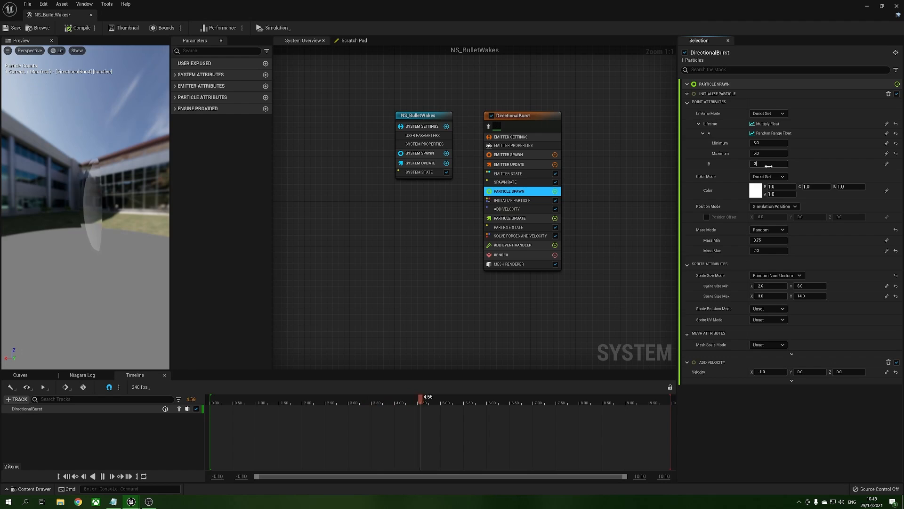
pyautogui.press('Return')
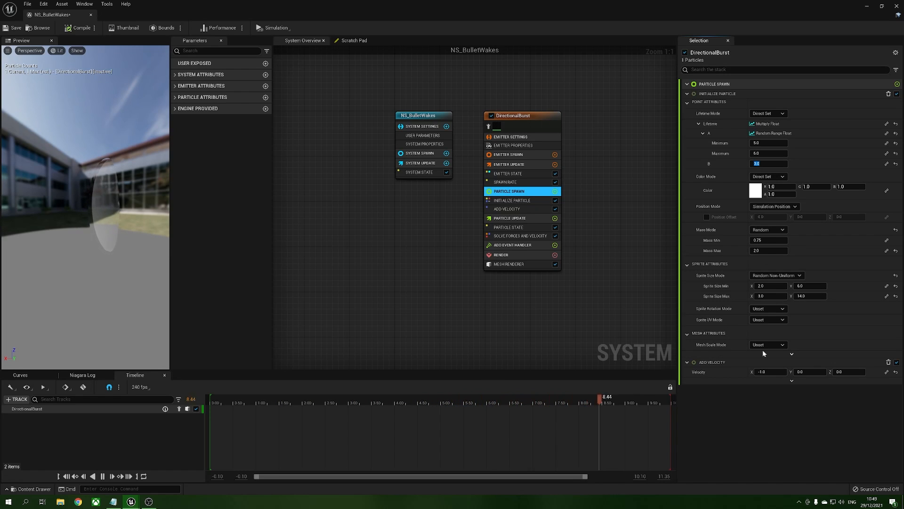
# In Initialize Particle, set Mesh Scale Mode to Uniform and drive the Mesh Uniform Scale with a Multiply Float input.
pyautogui.click(777, 346)
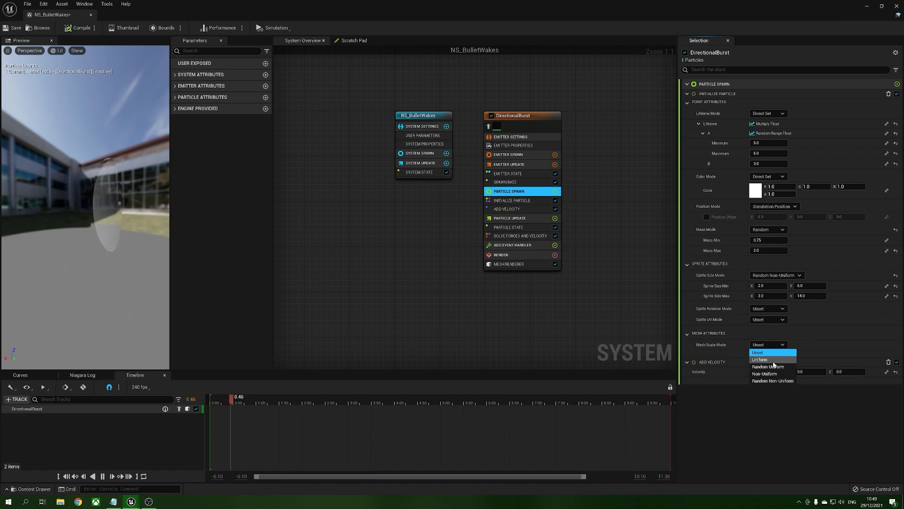
pyautogui.click(772, 360)
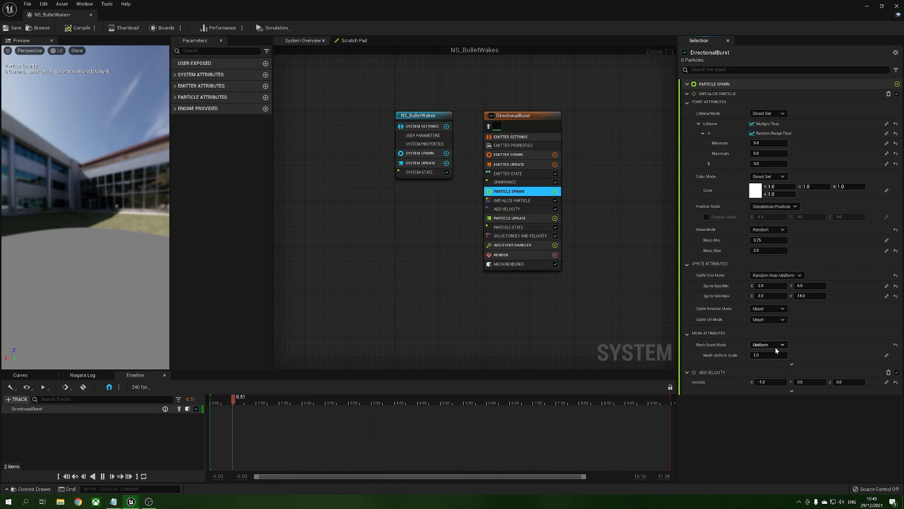
pyautogui.click(773, 356)
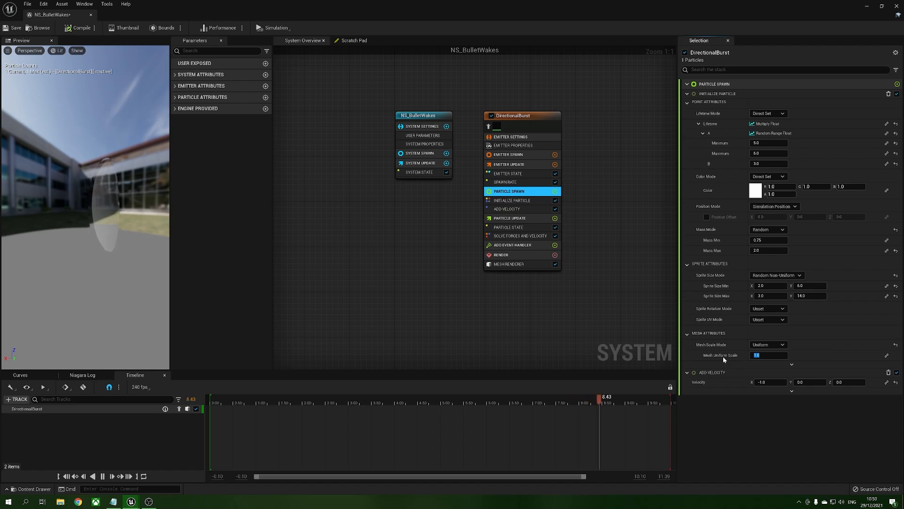
pyautogui.click(887, 357)
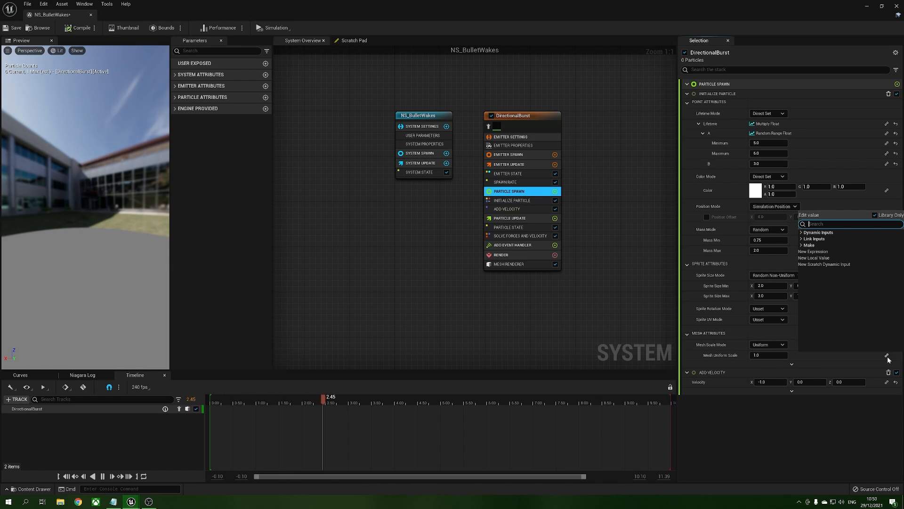
pyautogui.write('mul')
pyautogui.press('Return')
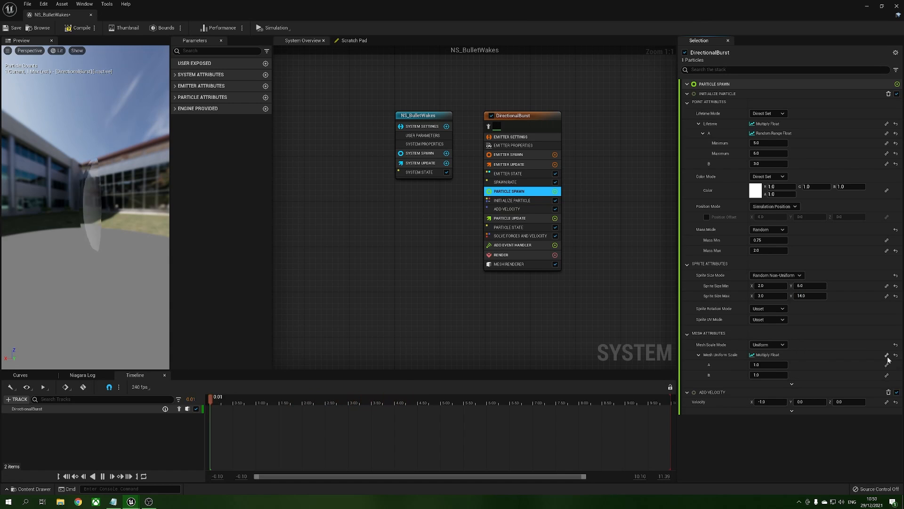
# Lower the mesh scale multiplication's A below 1 and drive its B with a Float from Curve input.
pyautogui.click(777, 364)
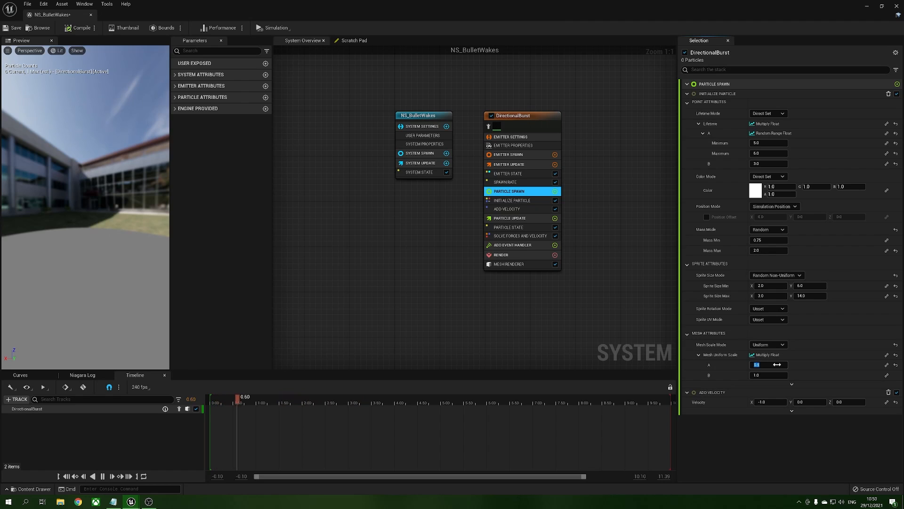
pyautogui.click(887, 376)
pyautogui.write('cur')
pyautogui.press('Return')
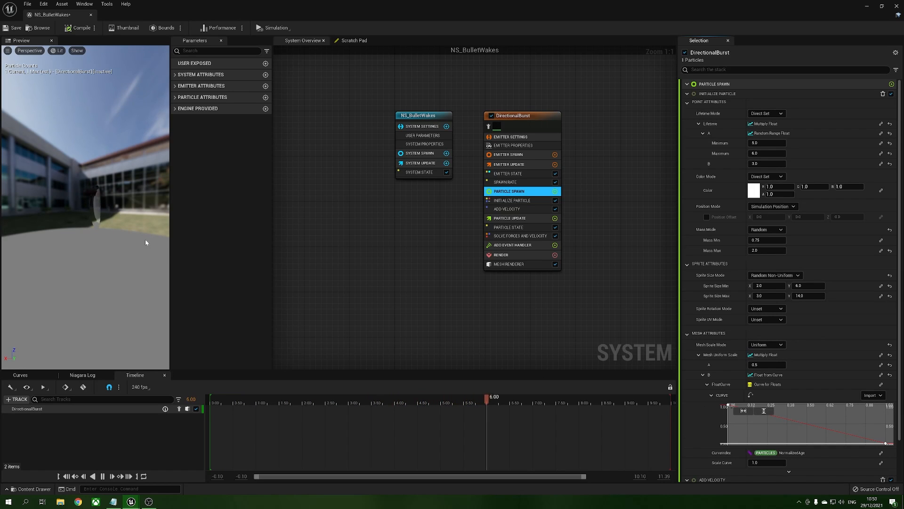
# Add a key in the middle of the mesh scale curve with time 0.5 and value 0.5.
pyautogui.rightClick(803, 432)
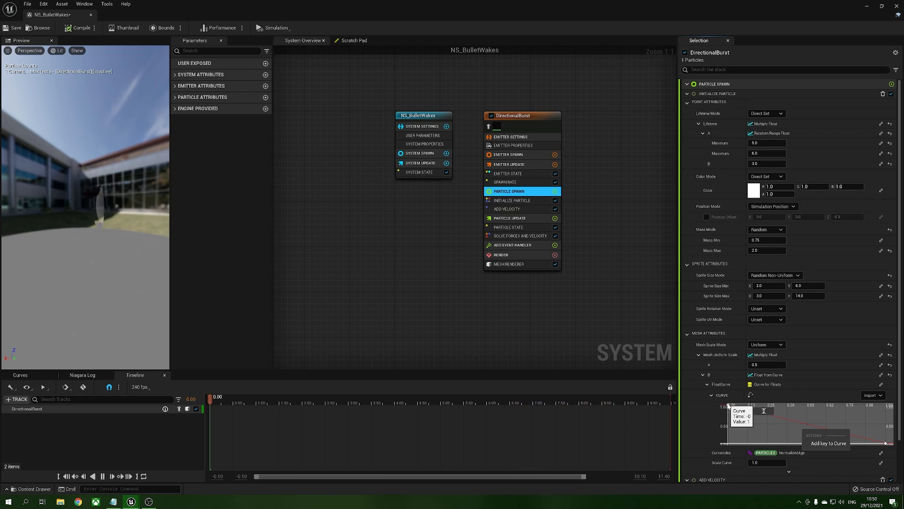
pyautogui.click(827, 444)
pyautogui.click(808, 411)
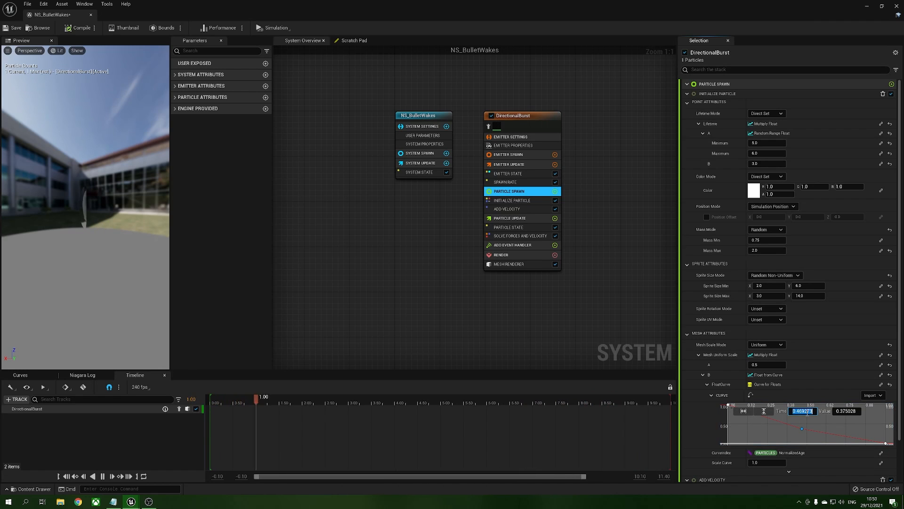
pyautogui.press('Tab')
pyautogui.write('.5')
pyautogui.press('Return')
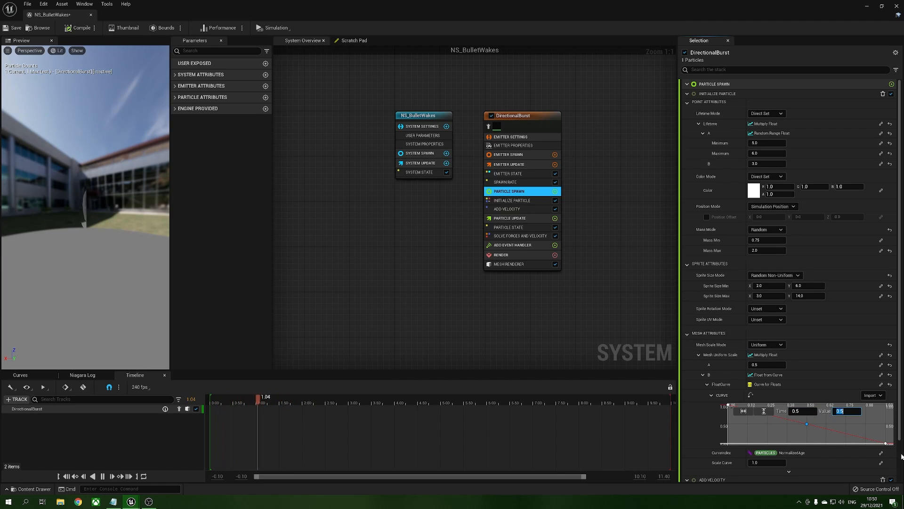
# Set the mesh scale curve's end key to value 1.0 and smooth the curve through all its keys.
pyautogui.click(886, 443)
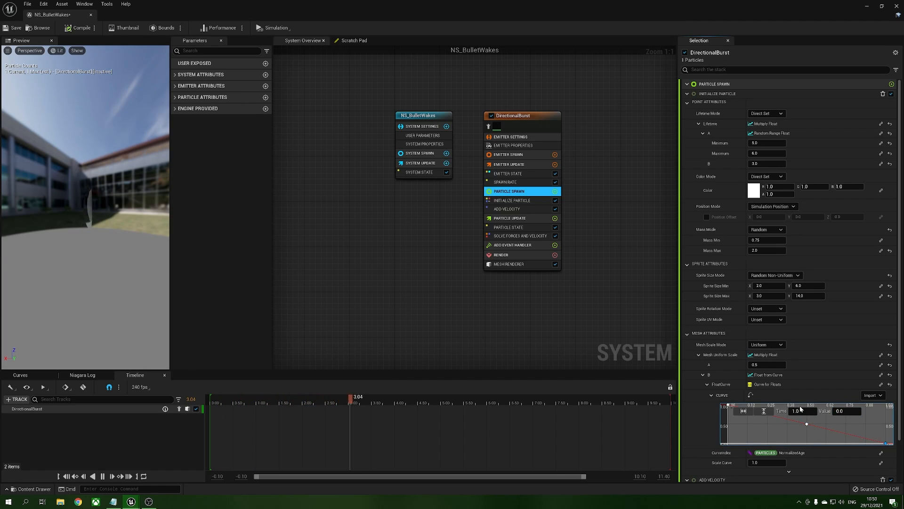
pyautogui.moveTo(789, 423); pyautogui.dragTo(787, 434, button='right')
pyautogui.scroll(-1, 789, 427)
pyautogui.scroll(-1, 789, 427)
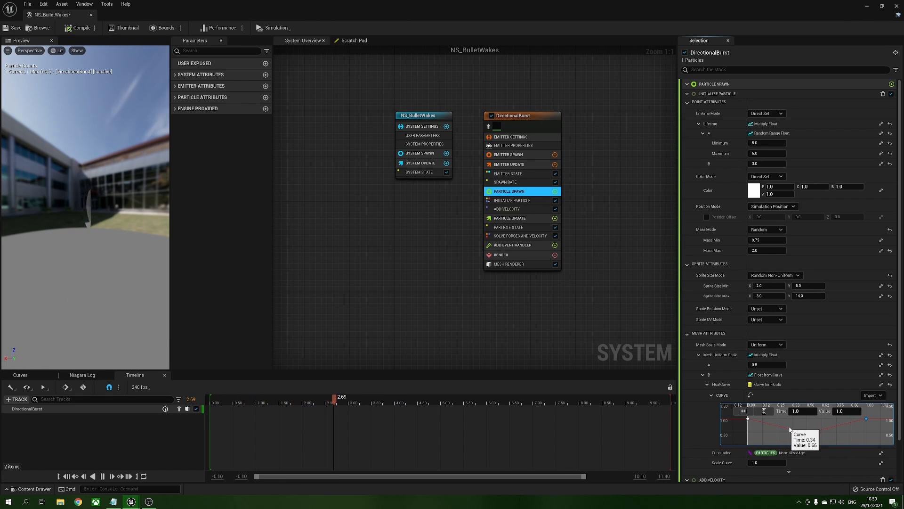
pyautogui.moveTo(733, 388); pyautogui.dragTo(733, 387)
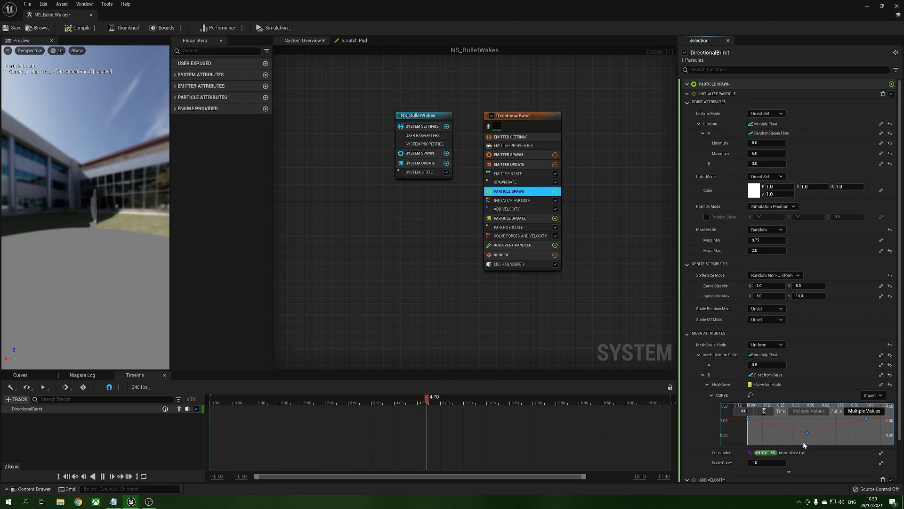
pyautogui.click(875, 420)
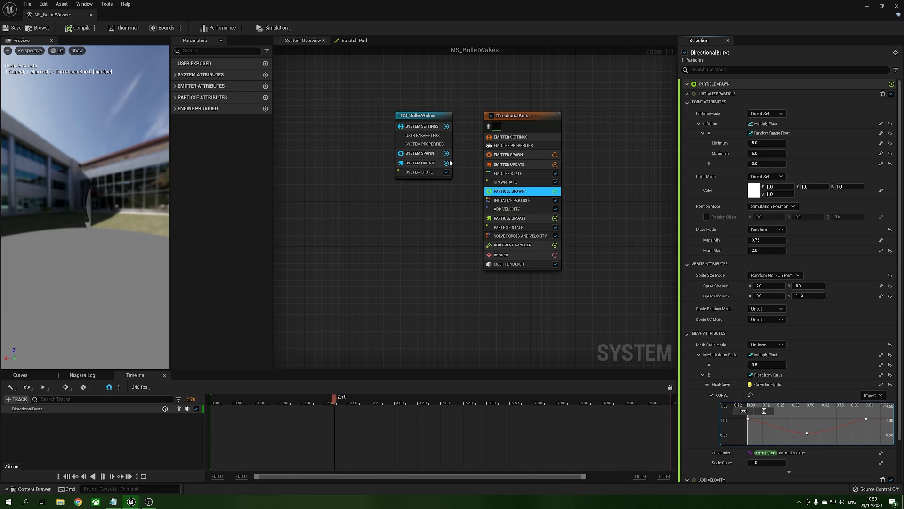
# In the DirectionalBurst emitter's Emitter State, set Loop Behavior to Infinite and Loop Duration to 5.
pyautogui.click(507, 116)
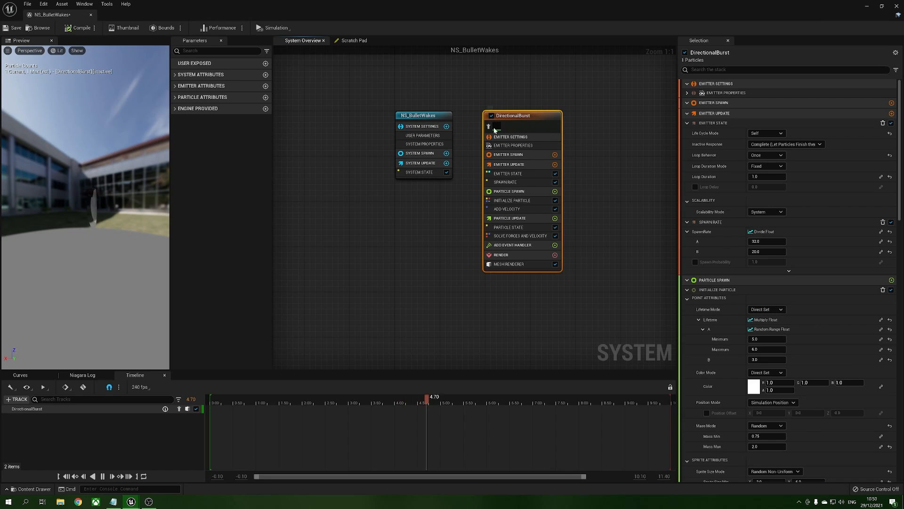
pyautogui.click(773, 156)
pyautogui.click(770, 163)
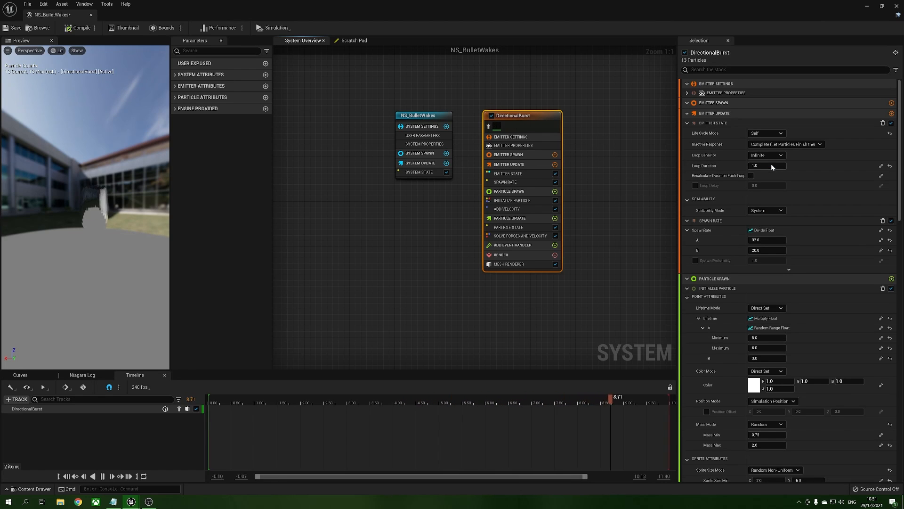
pyautogui.moveTo(97, 221); pyautogui.dragTo(145, 220)
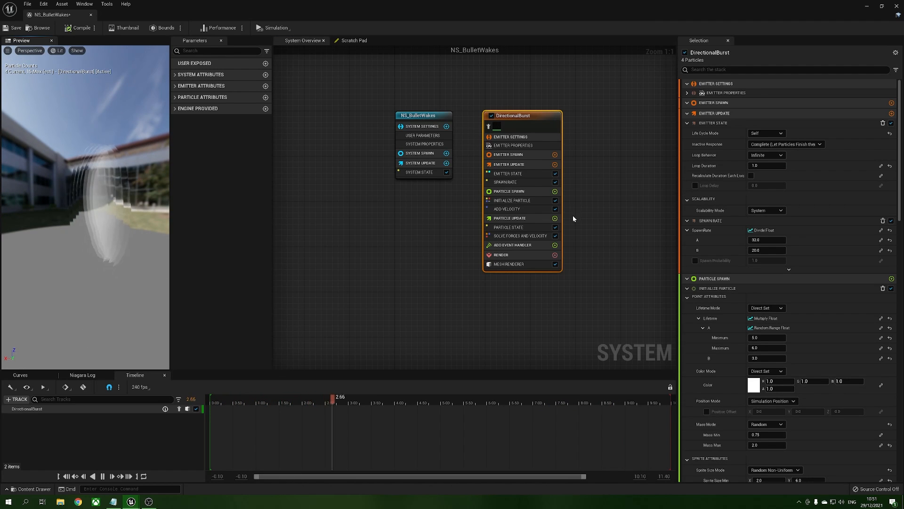
pyautogui.click(767, 166)
pyautogui.write('5')
pyautogui.press('Return')
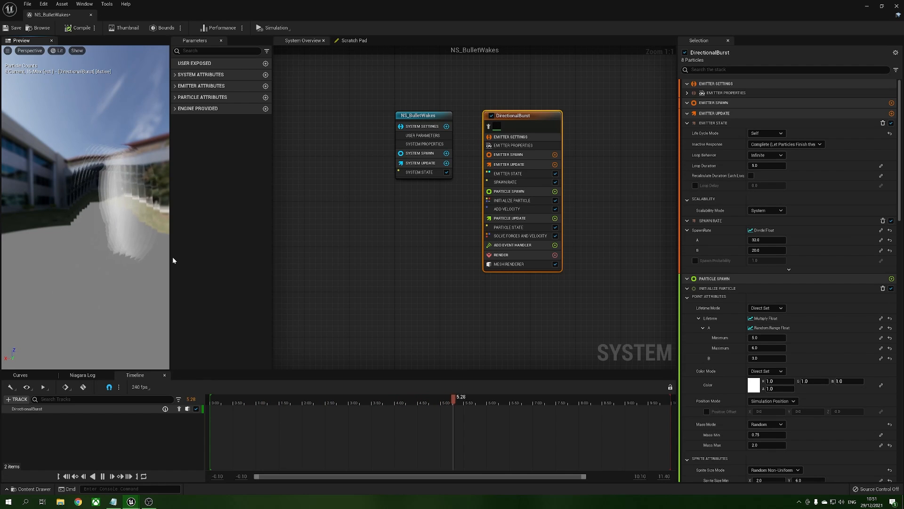
# In Initialize Particle, link the mesh scale curve's Curve Index to the emitter's NormalizedLoopAge.
pyautogui.click(526, 201)
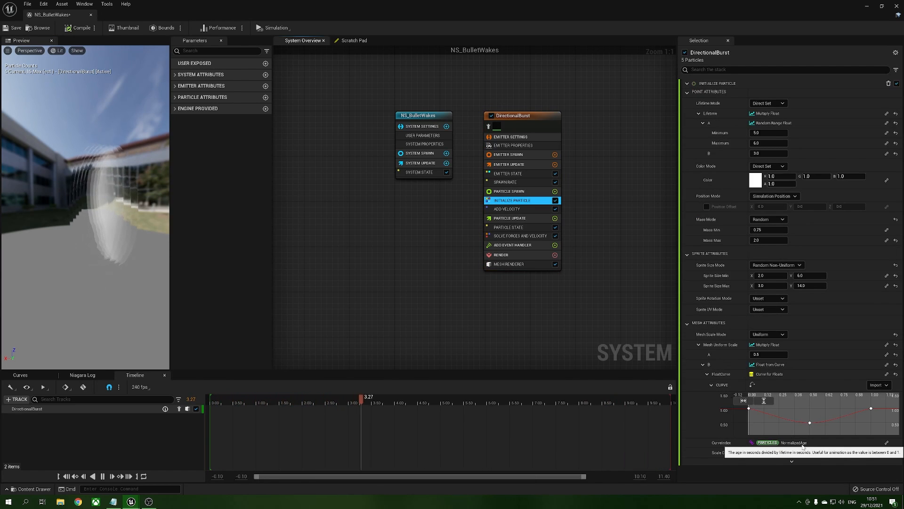
pyautogui.moveTo(750, 410)
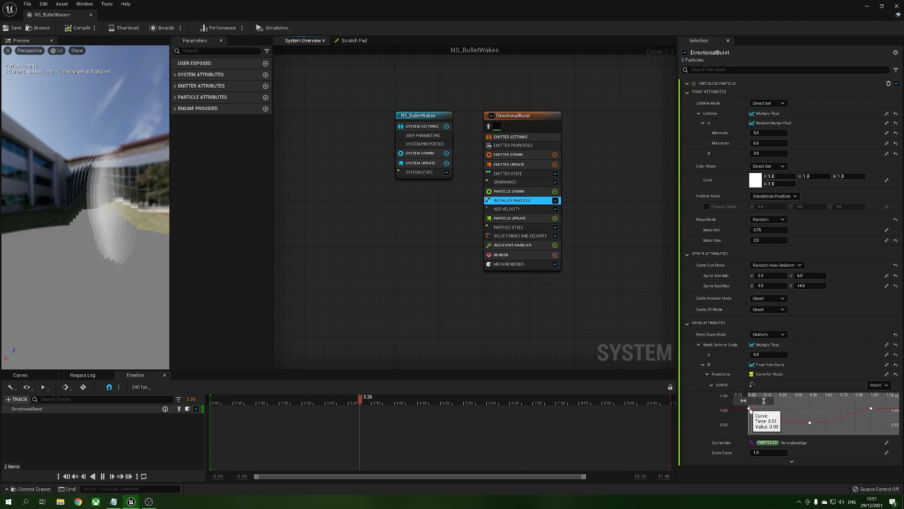
pyautogui.click(887, 443)
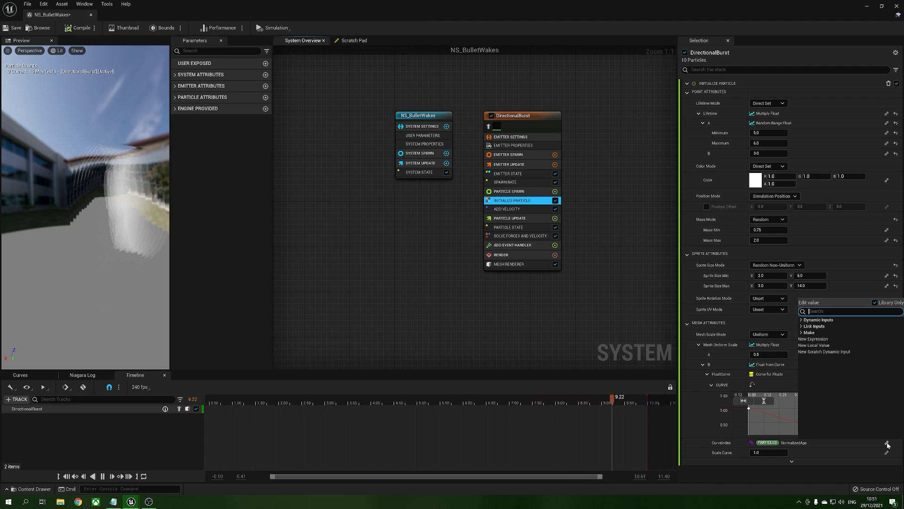
pyautogui.write('emitter')
pyautogui.press('Down')
pyautogui.press('Down')
pyautogui.press('Down')
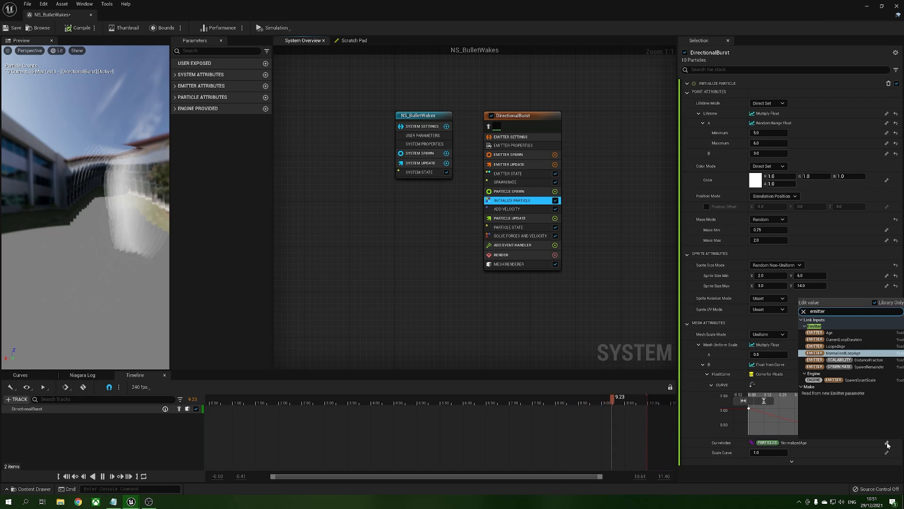
pyautogui.click(849, 354)
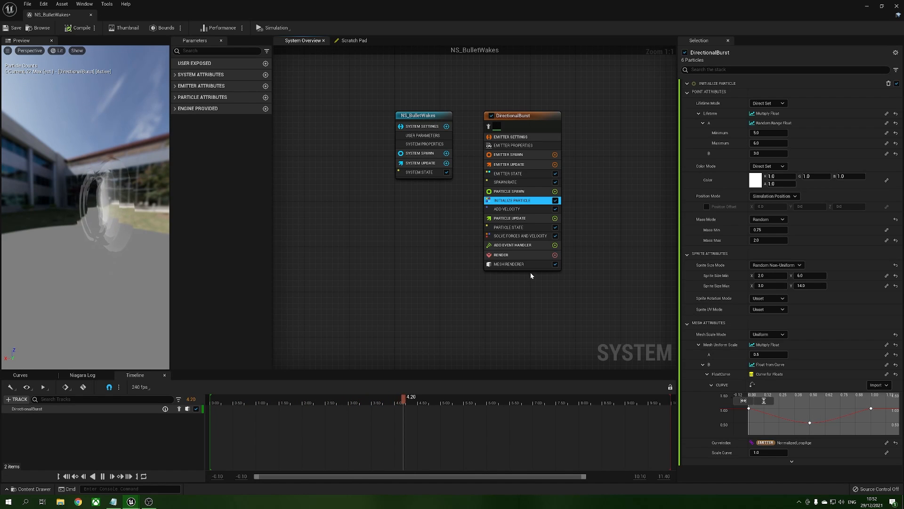
# Add a Scale Mesh Size module to Particle Update and set its Scale Factor to 0.1 on X, Y and Z.
pyautogui.click(556, 219)
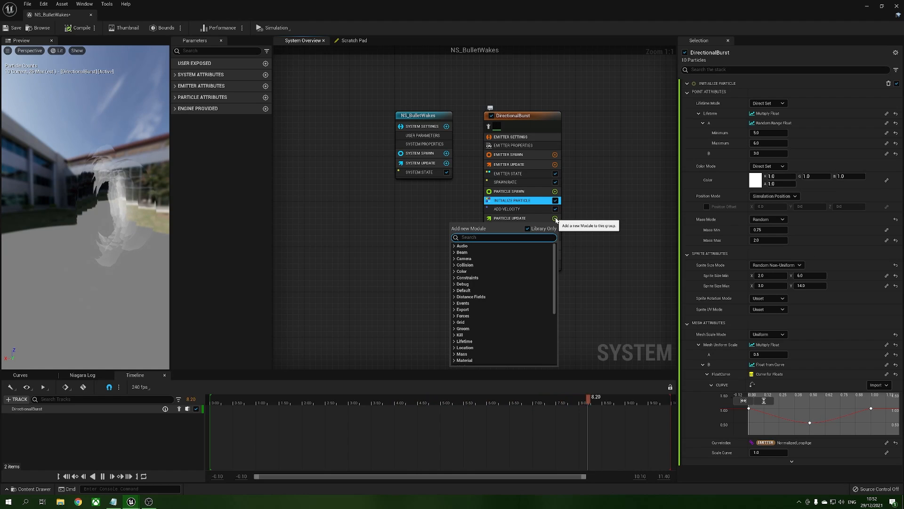
pyautogui.write('scale mesh')
pyautogui.press('Return')
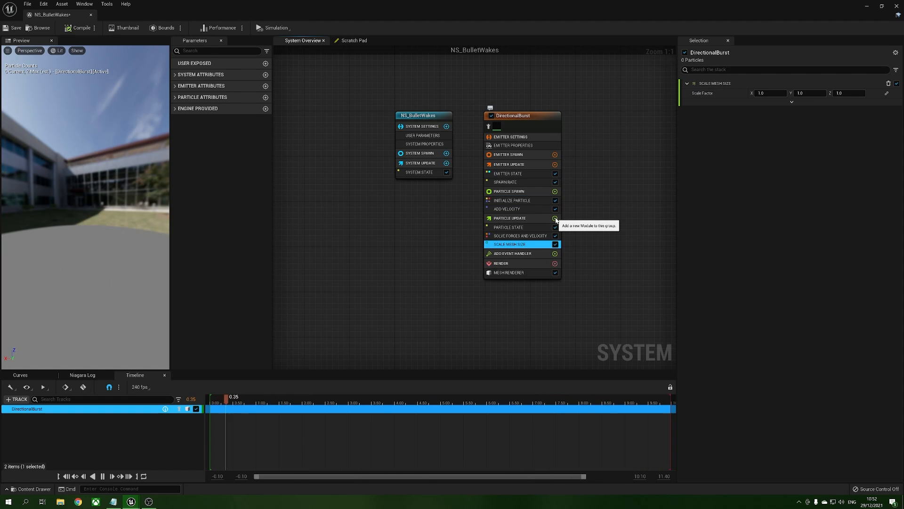
pyautogui.click(887, 93)
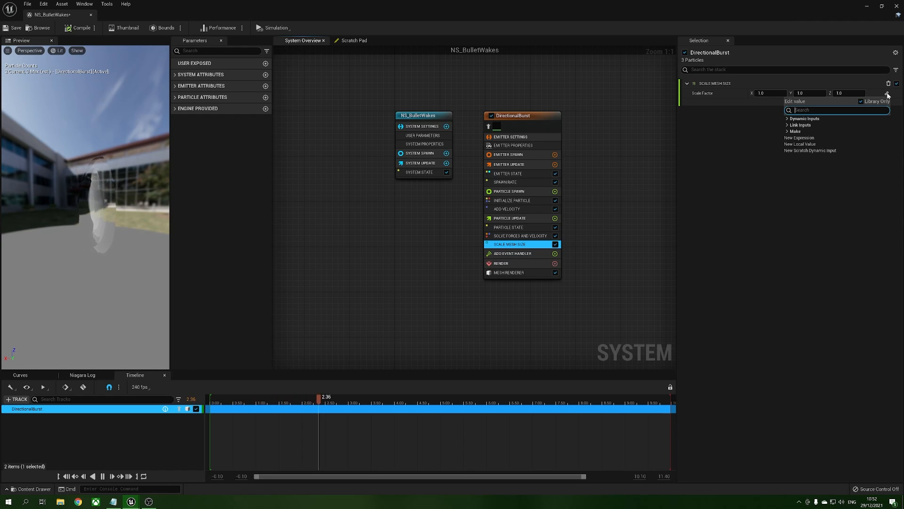
pyautogui.click(763, 94)
pyautogui.write('0.1')
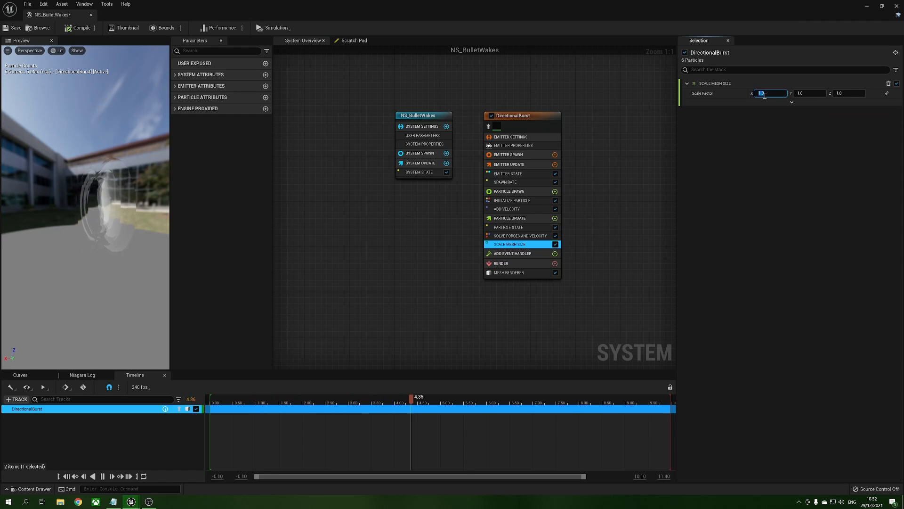
pyautogui.press('Tab')
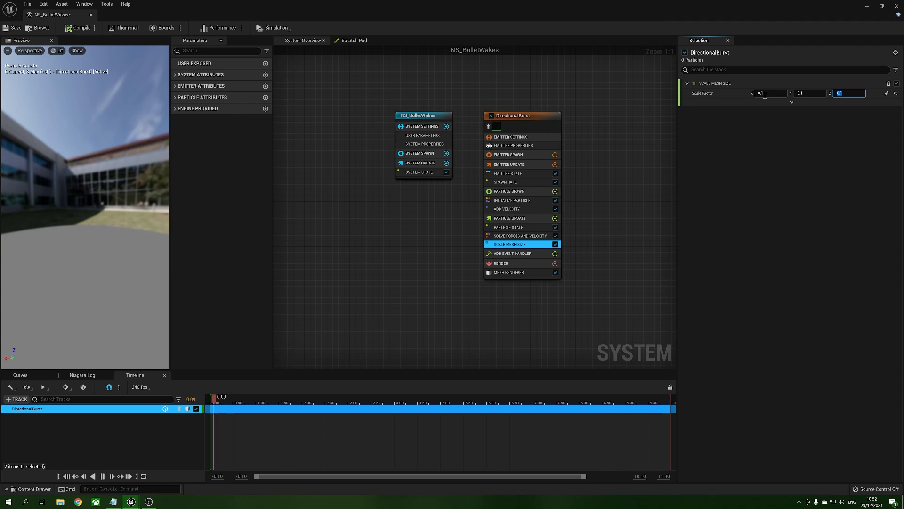
pyautogui.moveTo(83, 217)
pyautogui.mouseDown()
pyautogui.moveTo(95, 221)
pyautogui.moveTo(95, 212)
pyautogui.mouseUp()
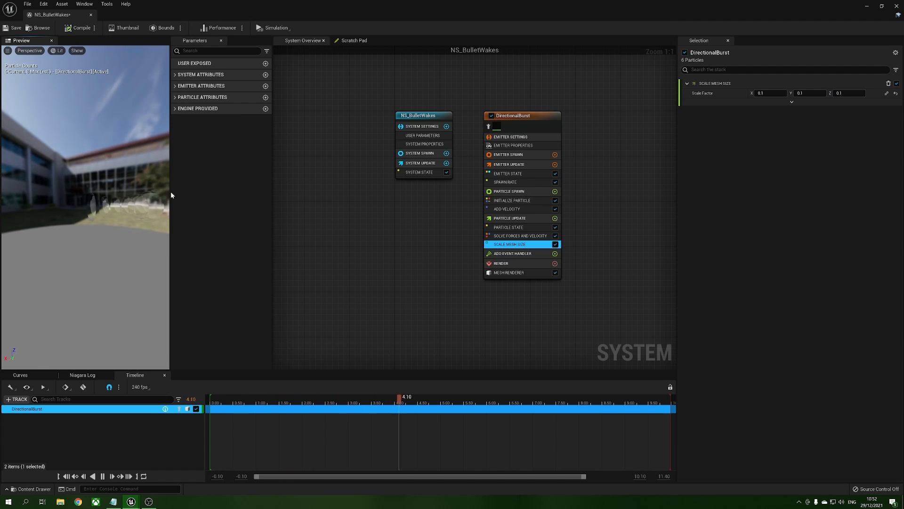
pyautogui.moveTo(100, 227); pyautogui.dragTo(121, 227)
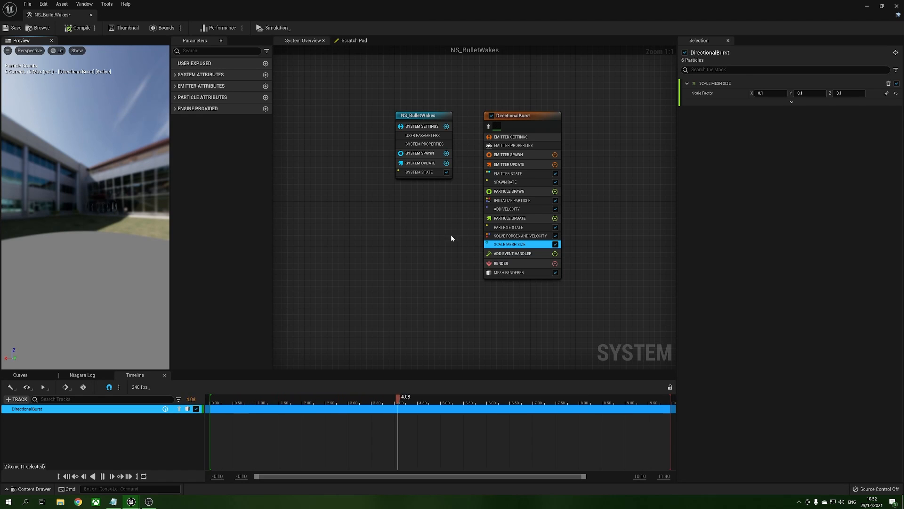
# Add a Color module to Particle Update and drive its color with a Color from Curve input.
pyautogui.click(554, 219)
pyautogui.write('color')
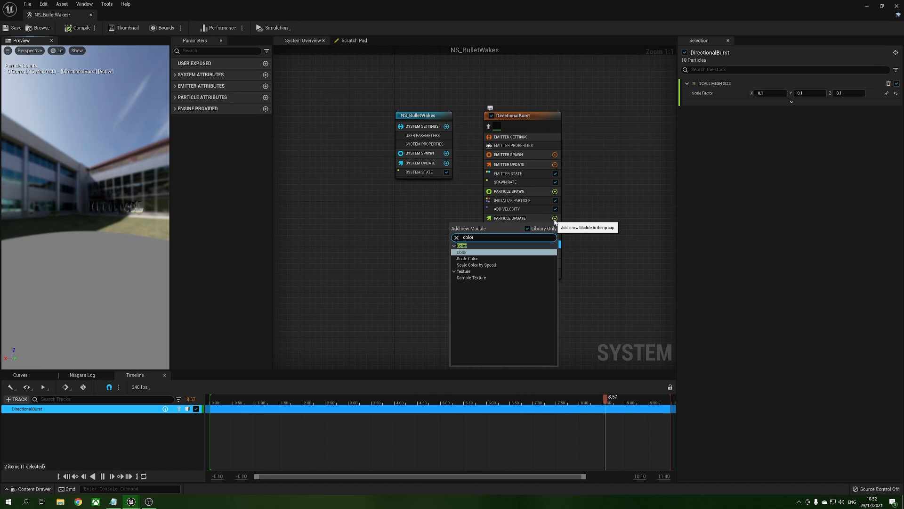
pyautogui.press('Return')
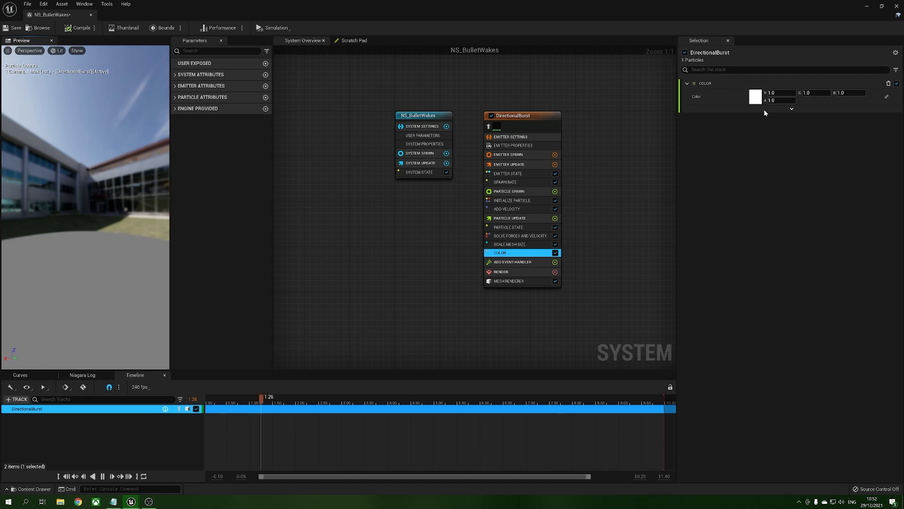
pyautogui.click(887, 97)
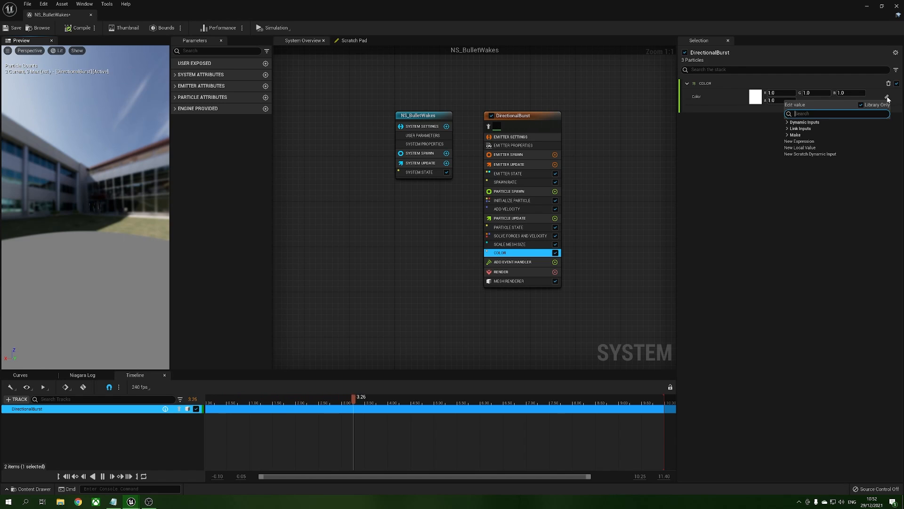
pyautogui.write('curv')
pyautogui.press('Return')
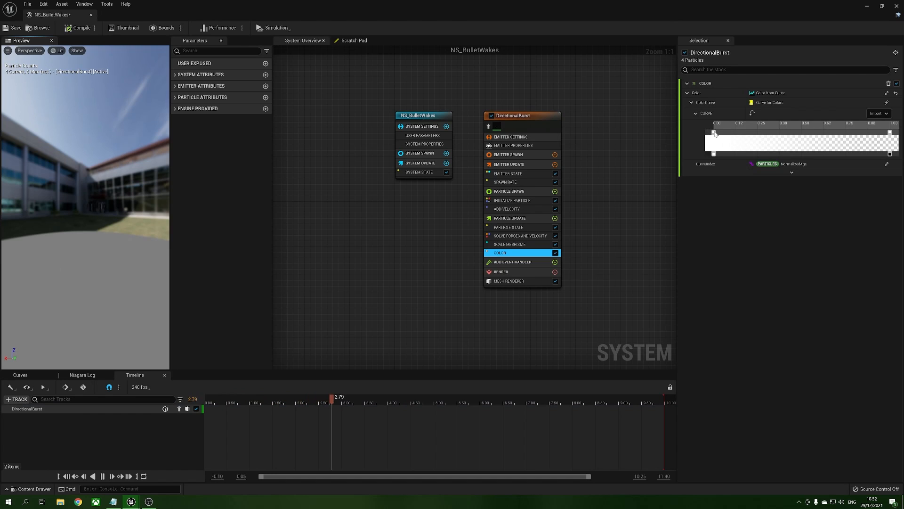
# Set the color curve's start key to the saved green, R 0.000911, G 0.351533, B 0.122139.
pyautogui.doubleClick(714, 134)
pyautogui.moveTo(756, 158)
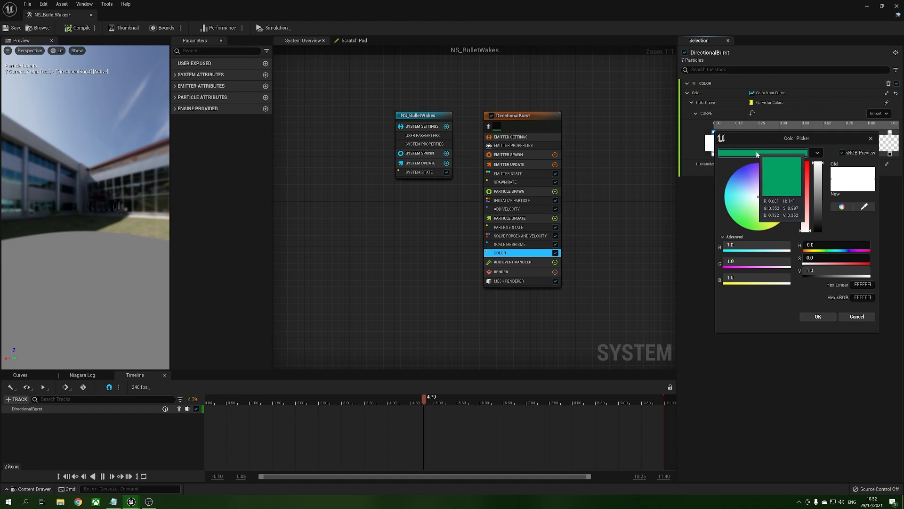
pyautogui.click(760, 156)
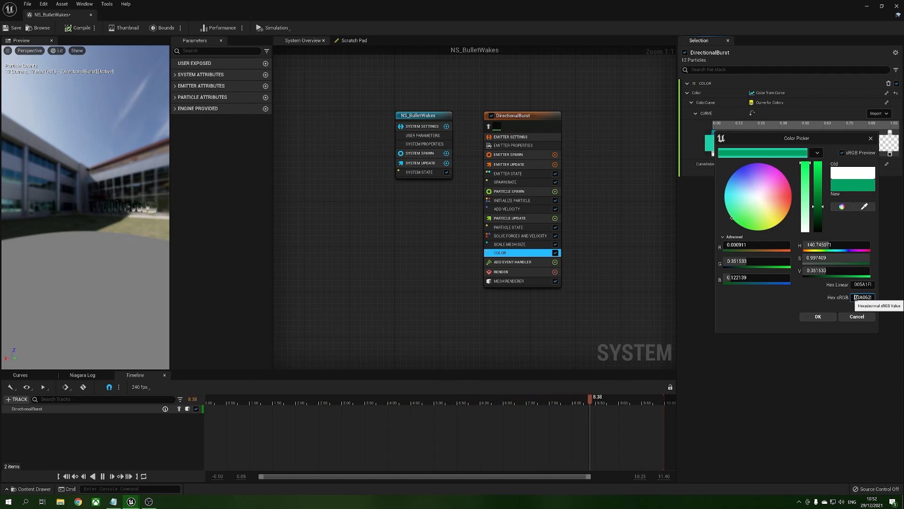
pyautogui.click(871, 297)
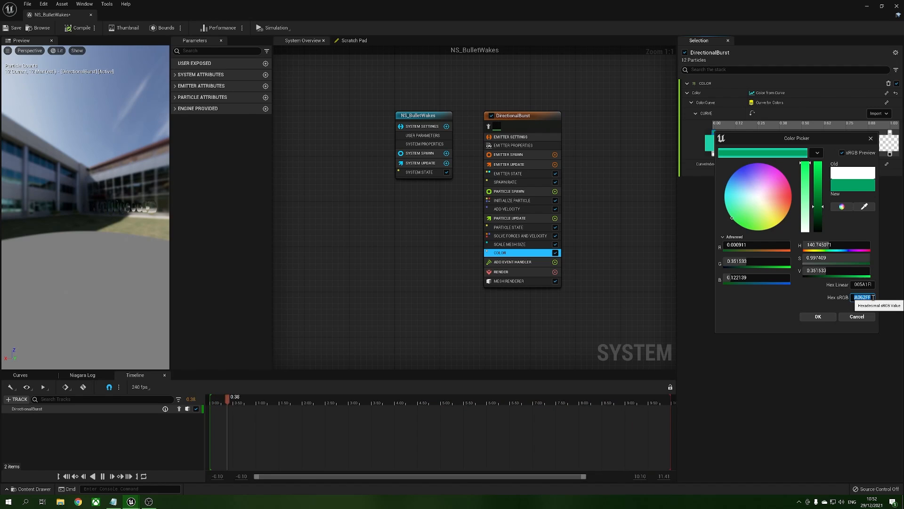
pyautogui.click(819, 316)
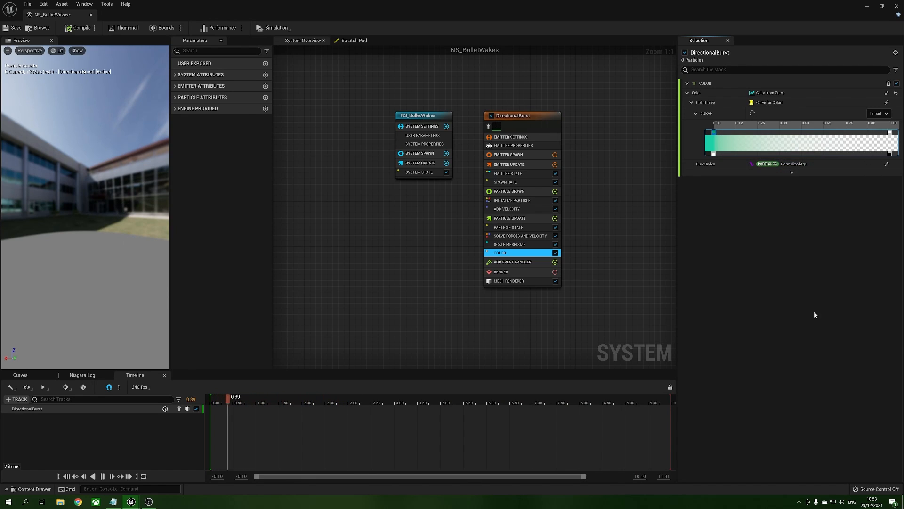
# Set the color curve's end key to black and reveal the Color module's advanced options.
pyautogui.doubleClick(891, 133)
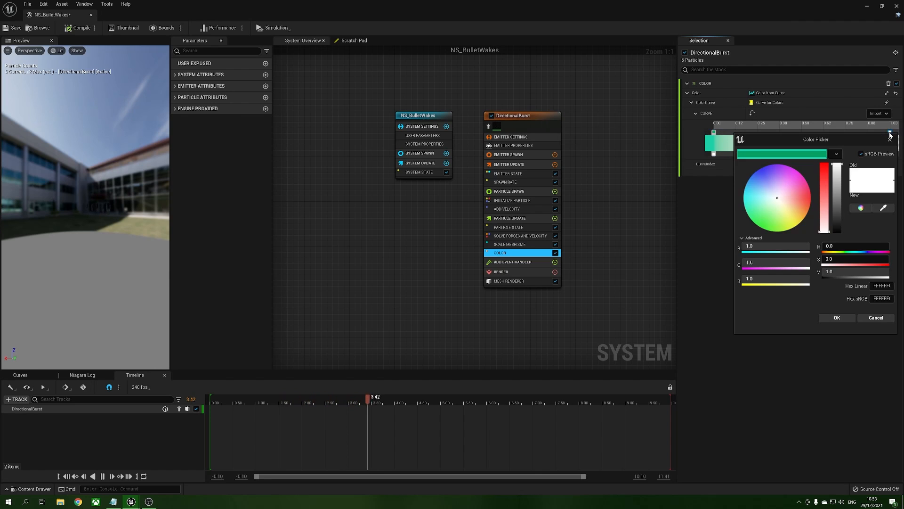
pyautogui.moveTo(843, 176); pyautogui.dragTo(837, 231)
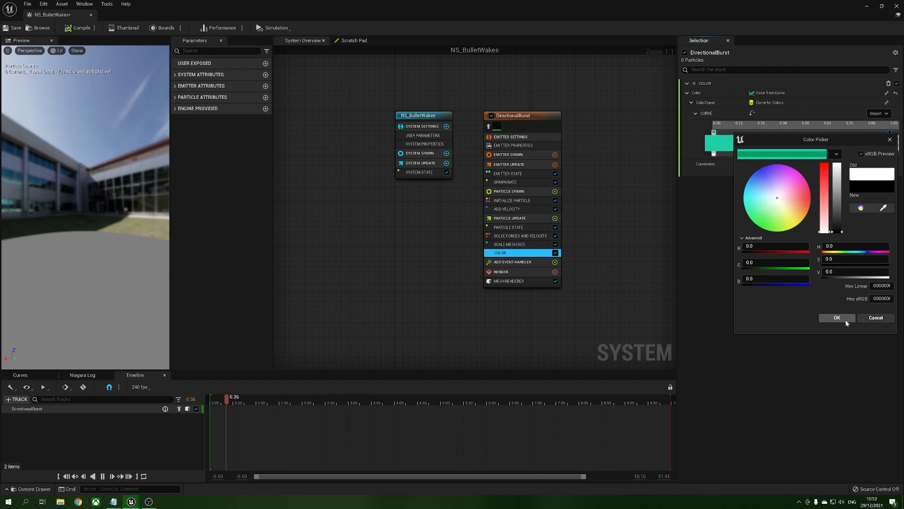
pyautogui.click(837, 318)
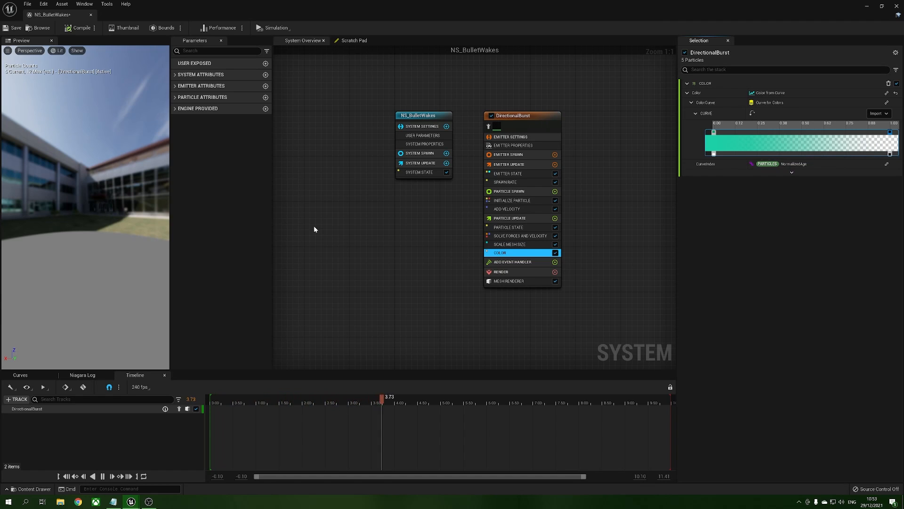
pyautogui.click(793, 174)
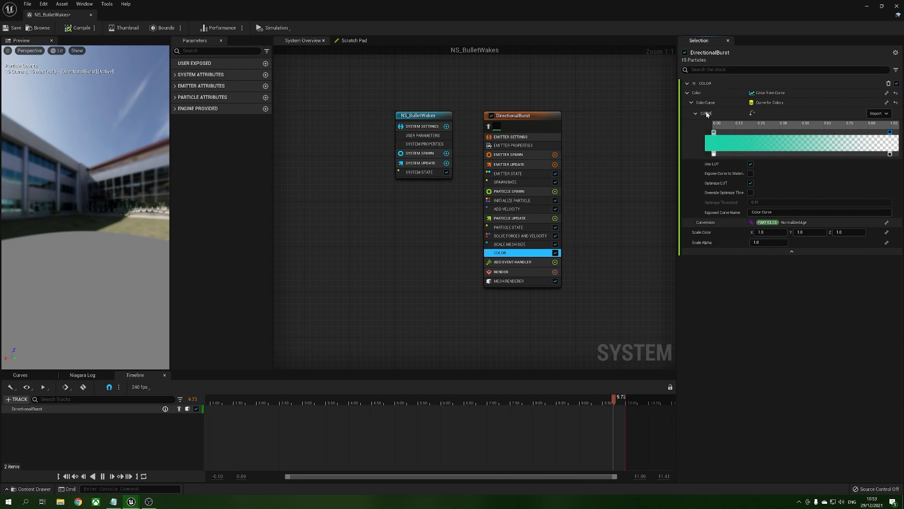
# Drive the Color module's Scale Alpha with a Float from Curve input and set the curve's first key value to 0.
pyautogui.click(886, 243)
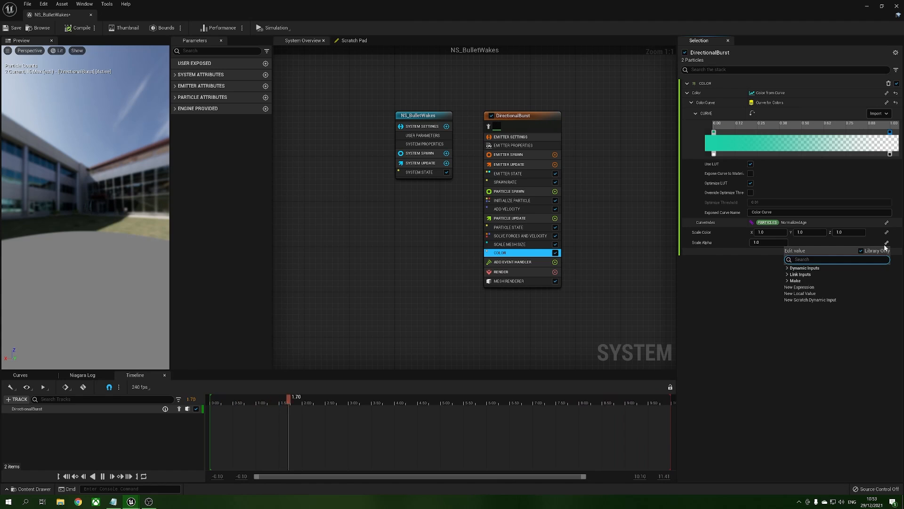
pyautogui.write('curve')
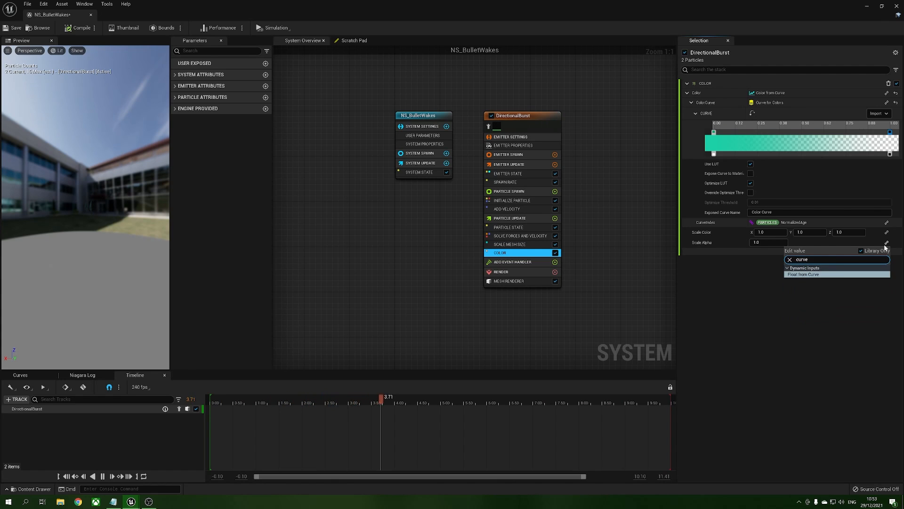
pyautogui.press('Return')
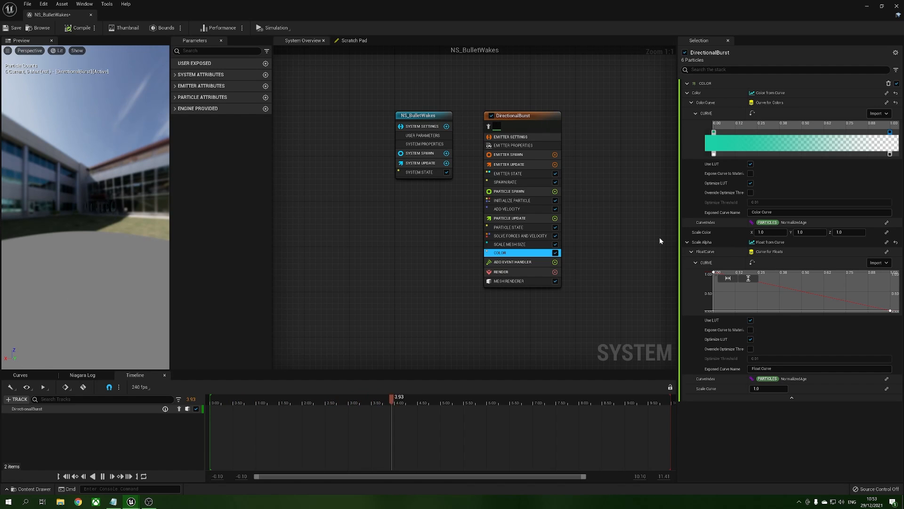
pyautogui.click(714, 273)
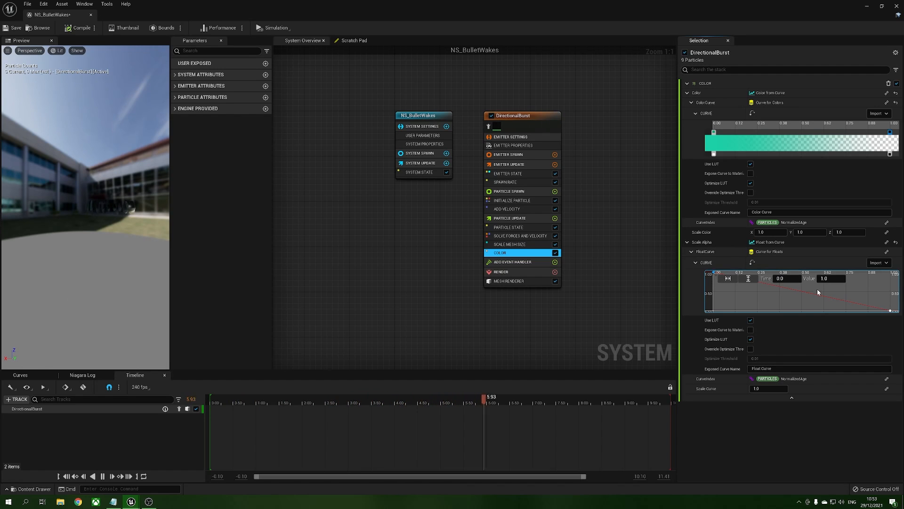
pyautogui.click(831, 281)
pyautogui.write('0')
pyautogui.press('Return')
# Add a key to the Scale Alpha curve at time 0.1 with a value of 1.0.
pyautogui.middleClick(736, 294)
pyautogui.click(788, 278)
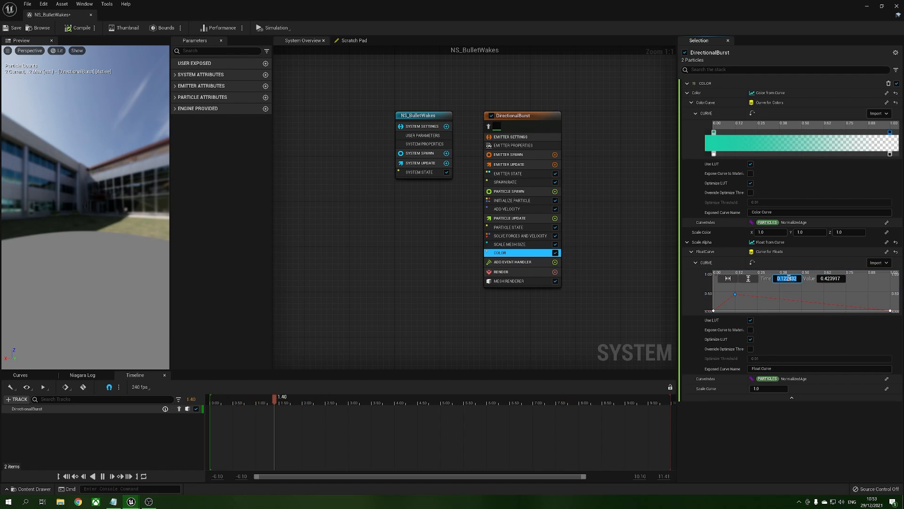
pyautogui.press('Tab')
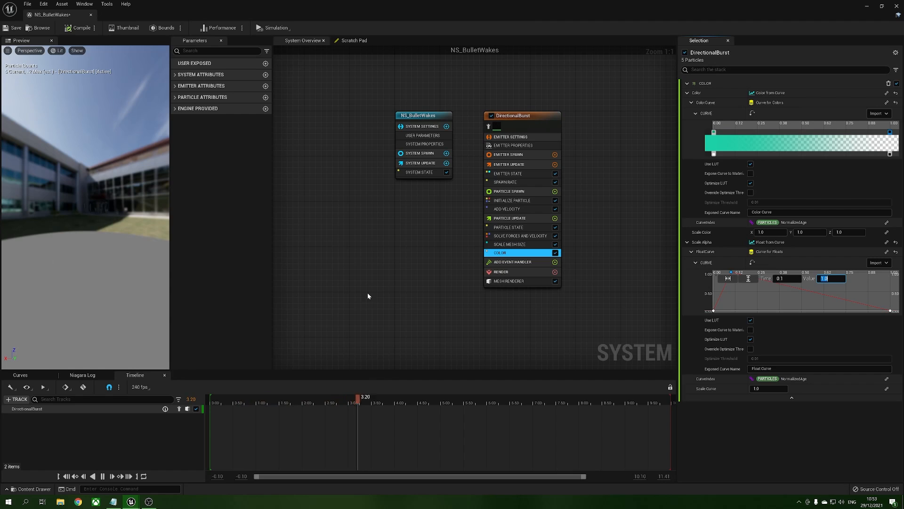
# Save the NS_BulletWakes system and check the wake effect in the level viewport.
pyautogui.moveTo(85, 231); pyautogui.dragTo(95, 229)
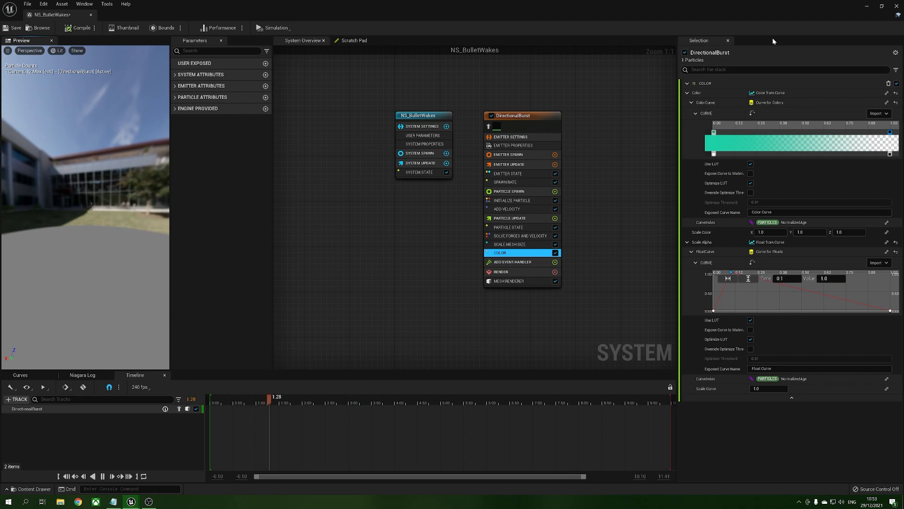
pyautogui.click(13, 28)
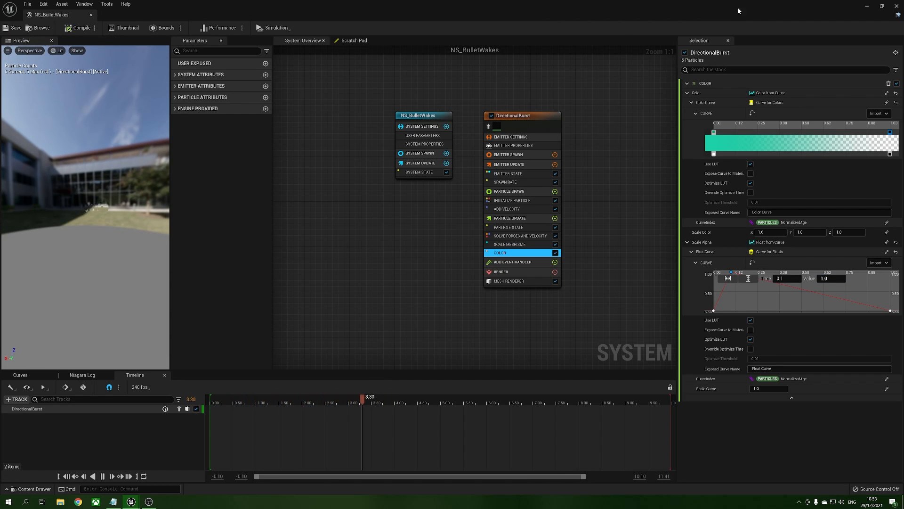
pyautogui.moveTo(697, 7); pyautogui.dragTo(634, 338)
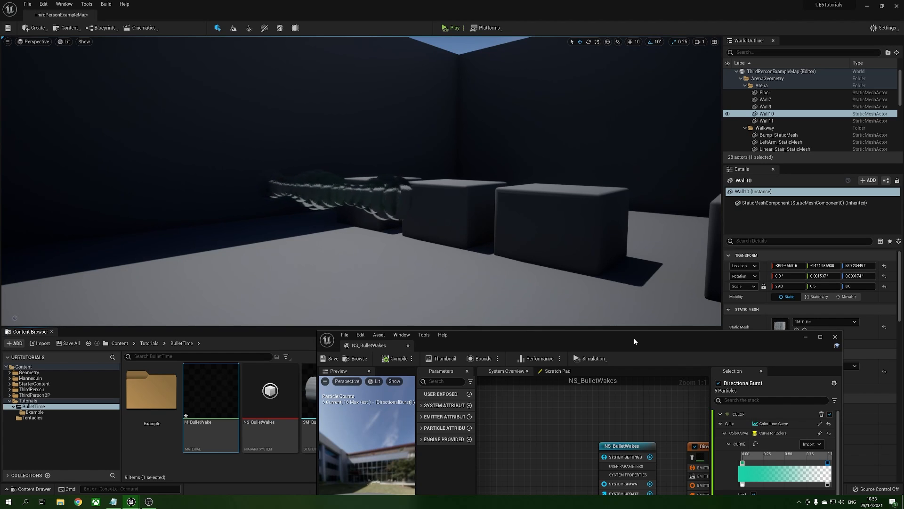
pyautogui.doubleClick(634, 339)
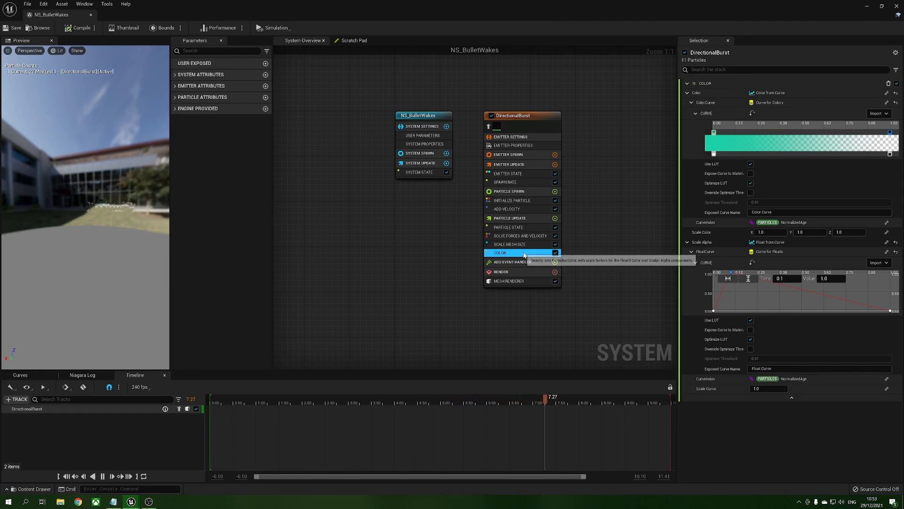
# Add a Dynamic Material Parameters module to the emitter's Particle Update group.
pyautogui.click(555, 219)
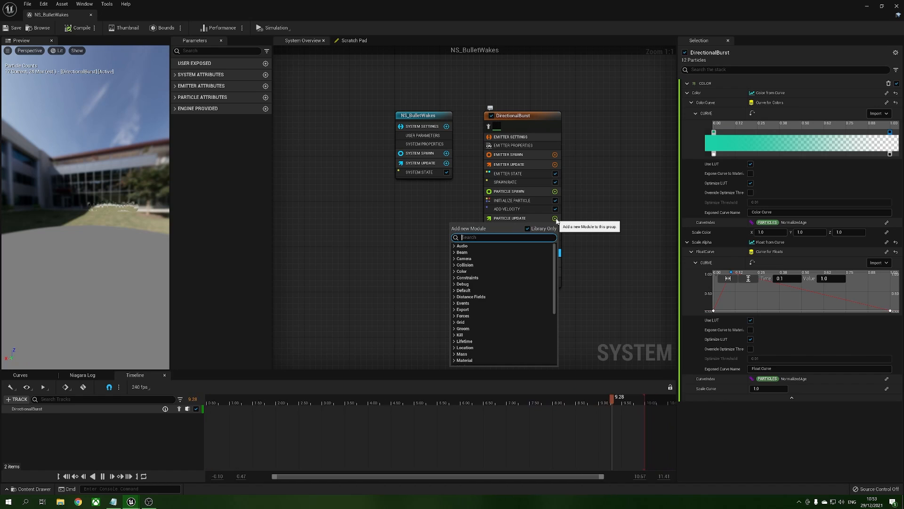
pyautogui.write('dyn')
pyautogui.press('Return')
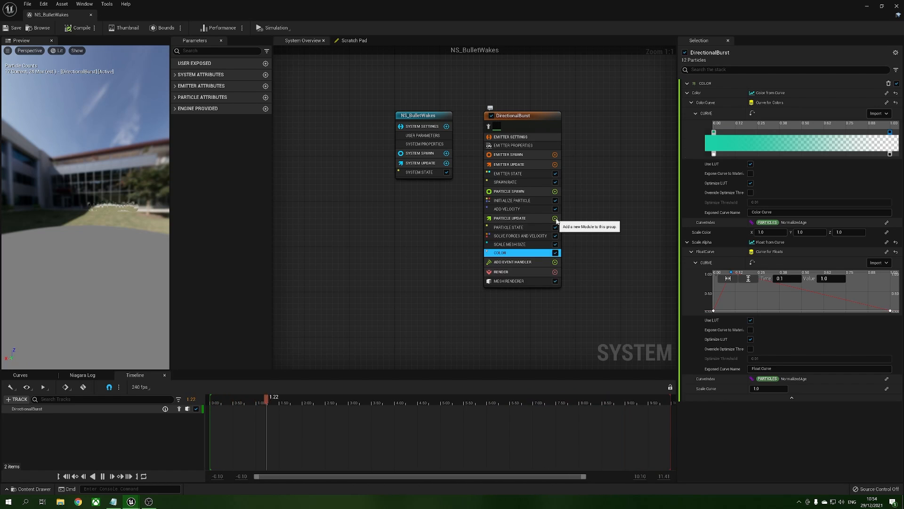
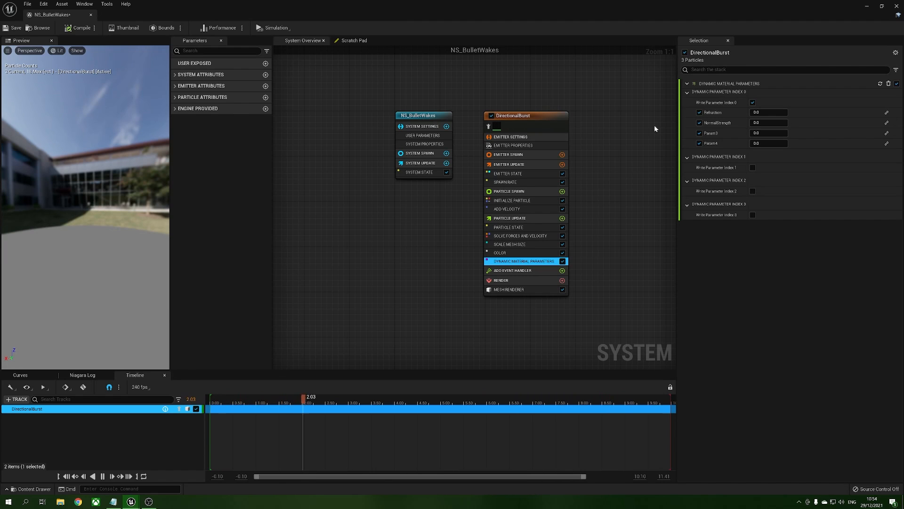
# Drive the Refraction parameter with a Float from Curve input and set the curve's first key value to 0.
pyautogui.click(886, 113)
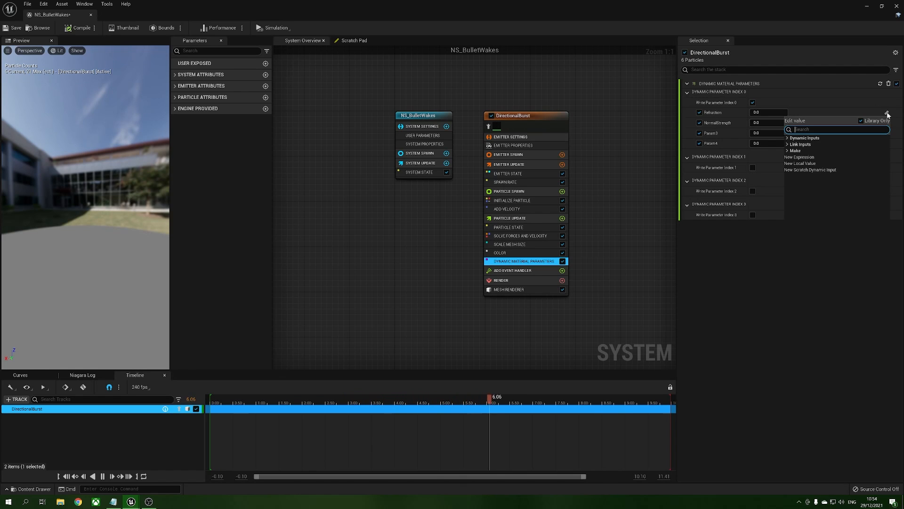
pyautogui.write('cur')
pyautogui.press('Return')
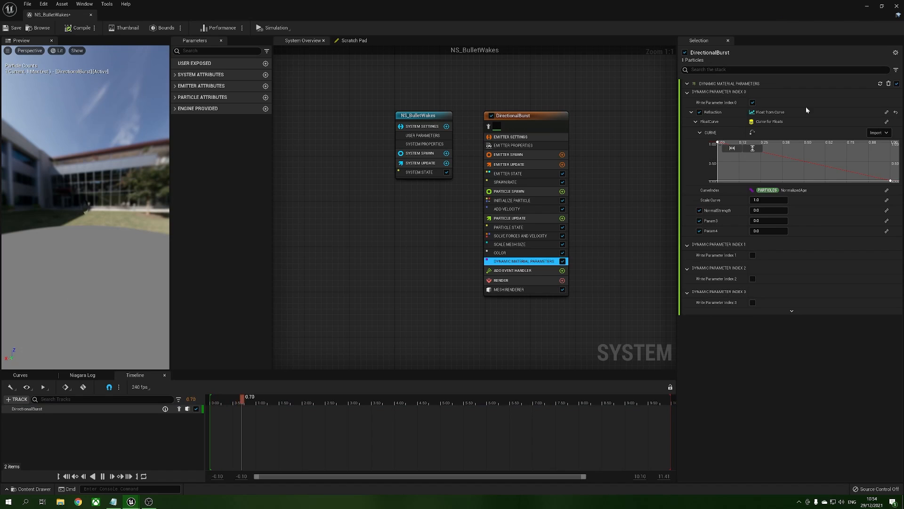
pyautogui.click(718, 143)
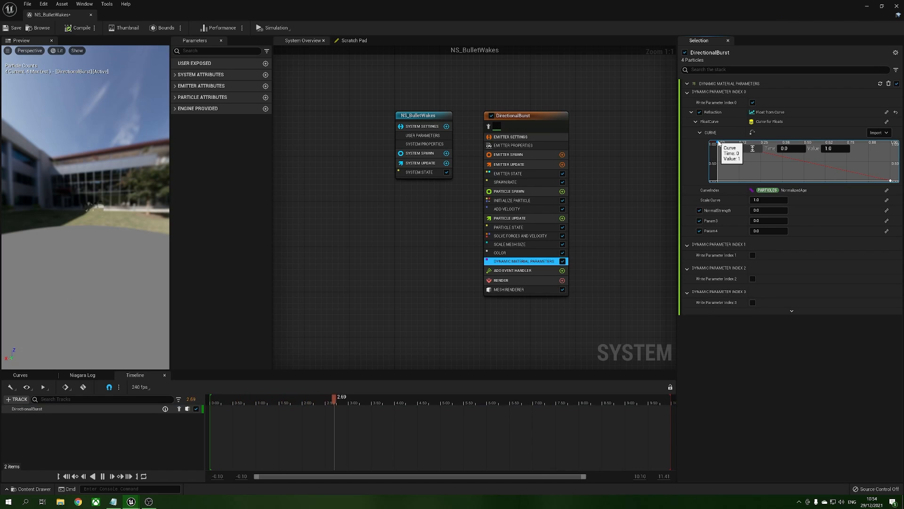
pyautogui.click(829, 148)
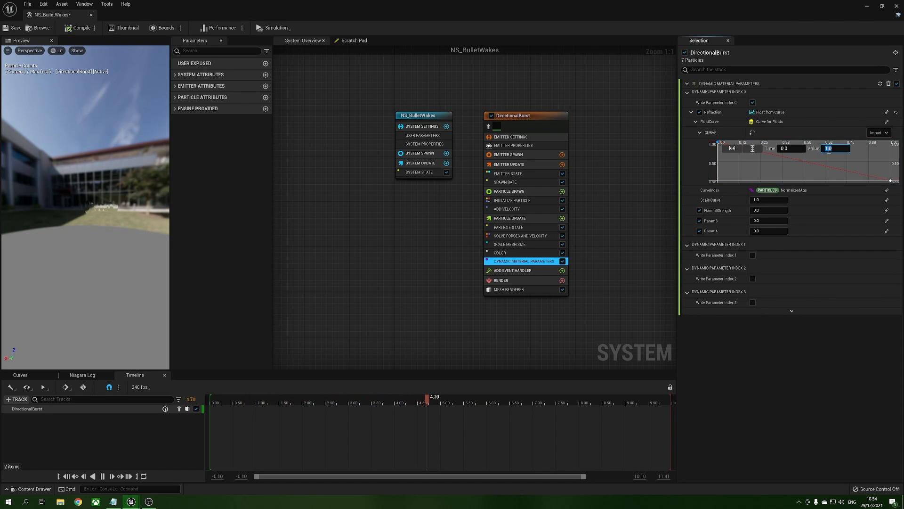
pyautogui.write('0')
pyautogui.press('Return')
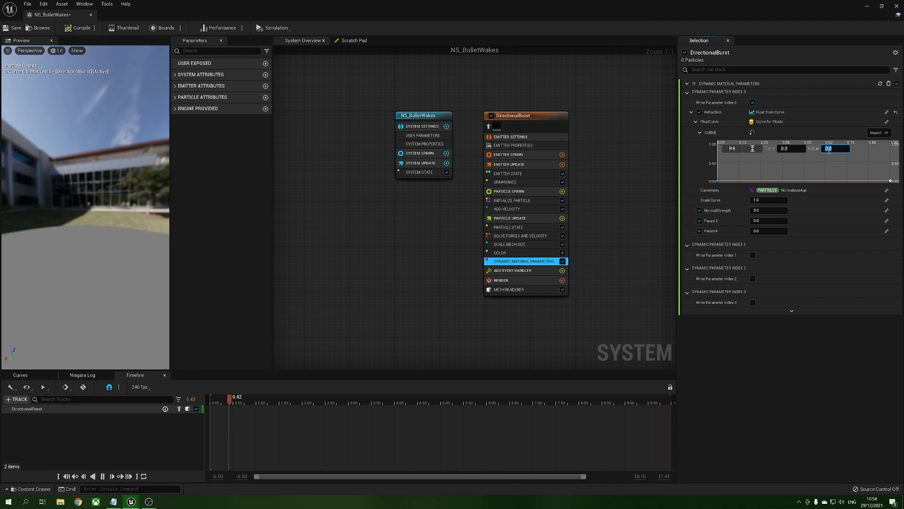
# Add a key to the Refraction curve at time 0.1 with a value of 1.0.
pyautogui.rightClick(731, 165)
pyautogui.click(752, 181)
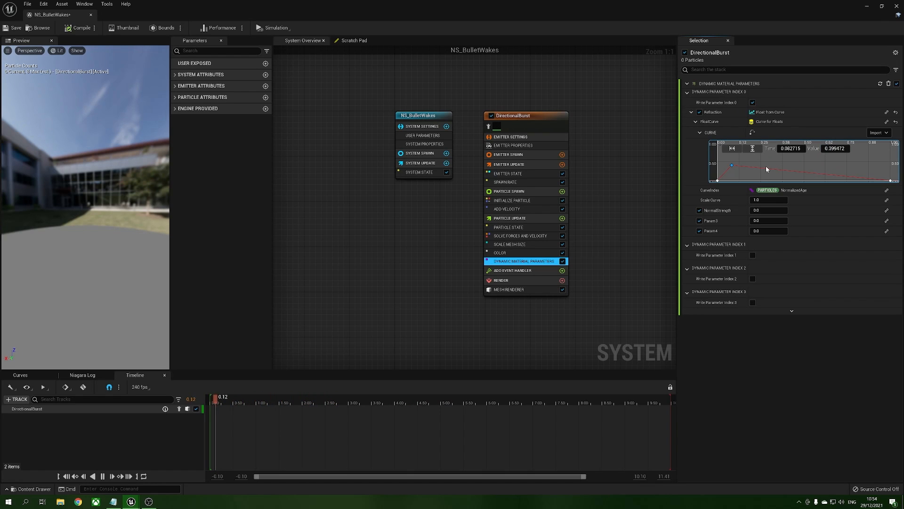
pyautogui.click(791, 149)
pyautogui.write('0.1')
pyautogui.press('Tab')
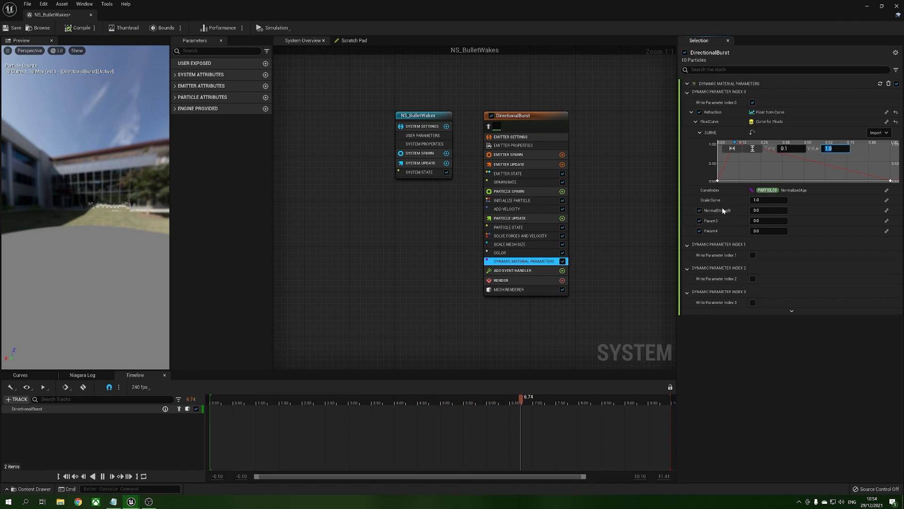
# Drive the NormalStrength parameter with a Float from Curve input.
pyautogui.click(887, 212)
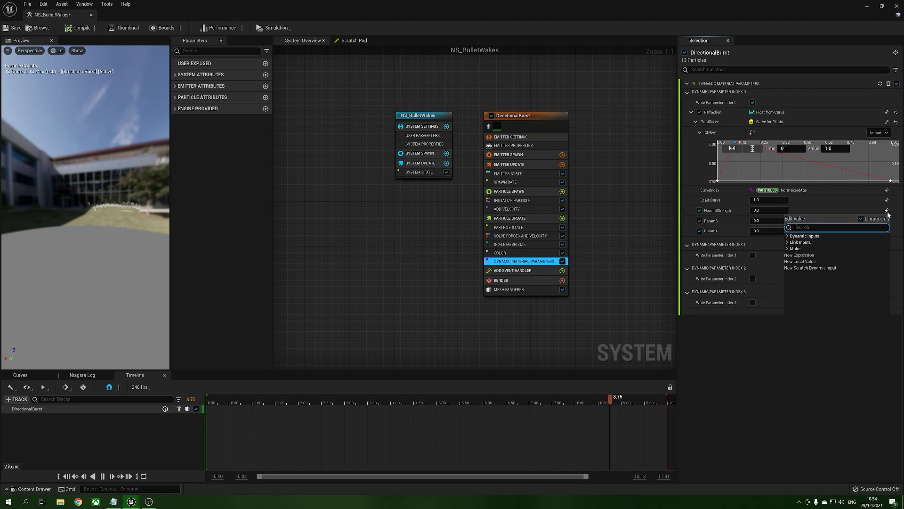
pyautogui.write('cur')
pyautogui.press('Return')
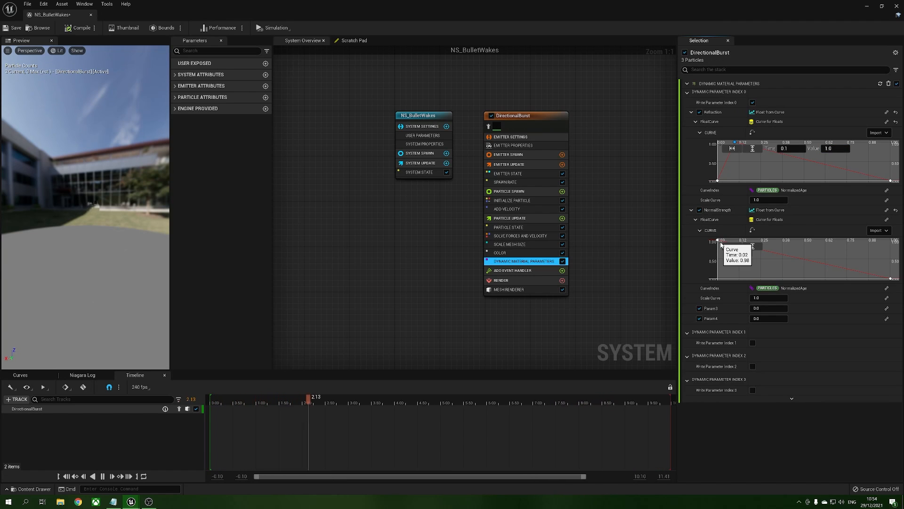
# Add a key to the NormalStrength curve at time 0.1 with a value of 0.5, and compile and save the system.
pyautogui.rightClick(739, 259)
pyautogui.click(754, 274)
pyautogui.click(799, 247)
pyautogui.write('0.1')
pyautogui.press('Tab')
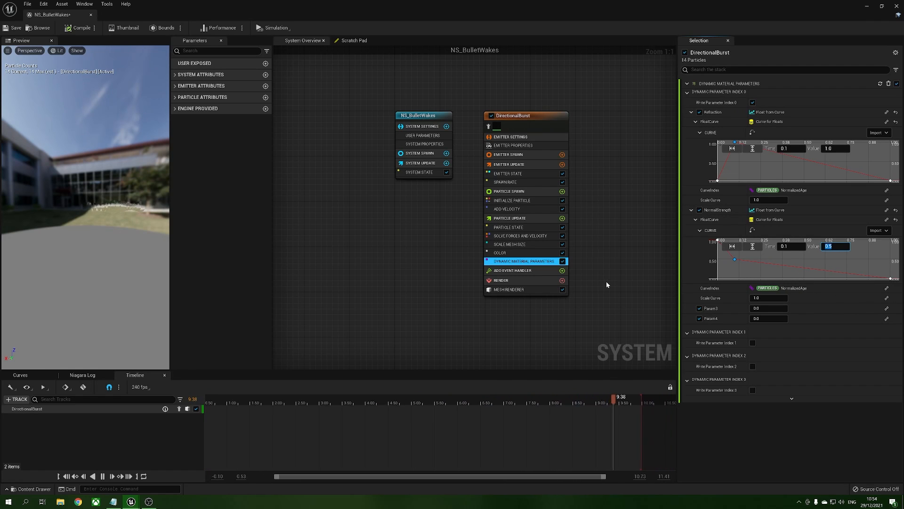
pyautogui.click(75, 32)
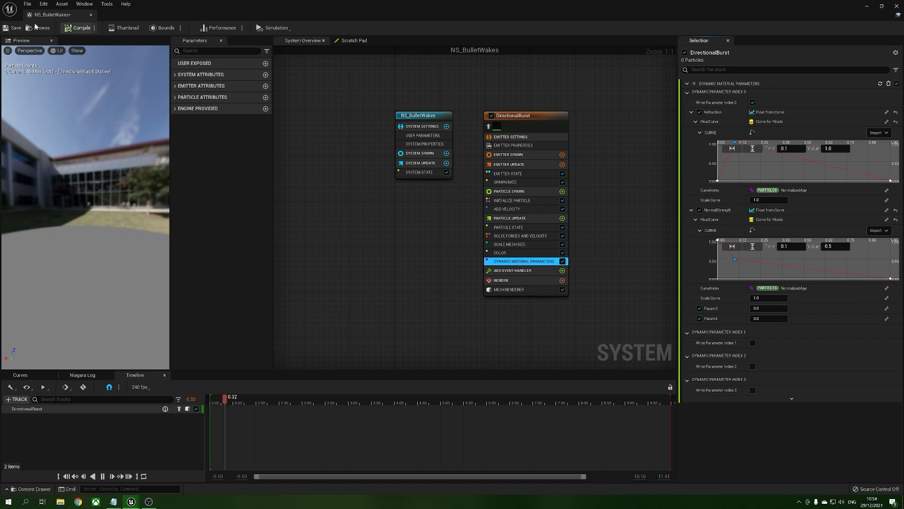
pyautogui.click(16, 29)
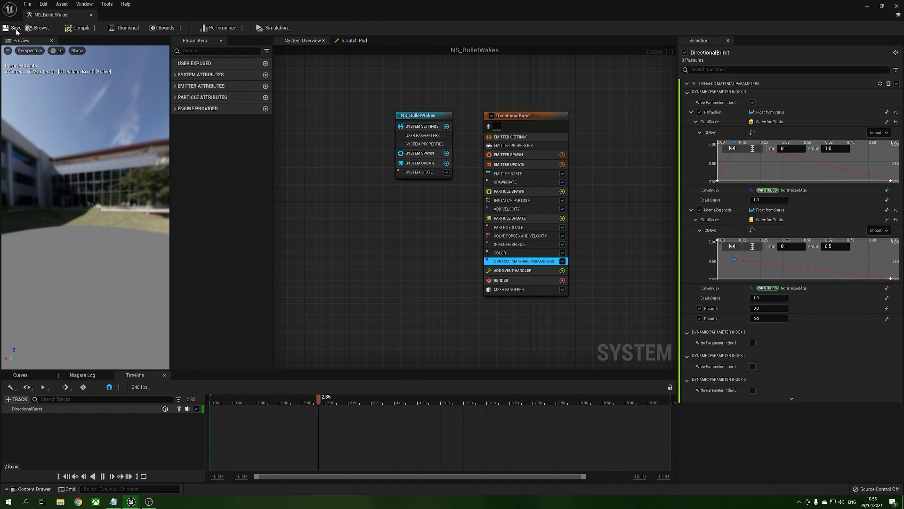
# Rename the DirectionalBurst emitter to Lens and save the NS_BulletWakes system.
pyautogui.click(522, 115)
pyautogui.rightClick(523, 115)
pyautogui.click(569, 150)
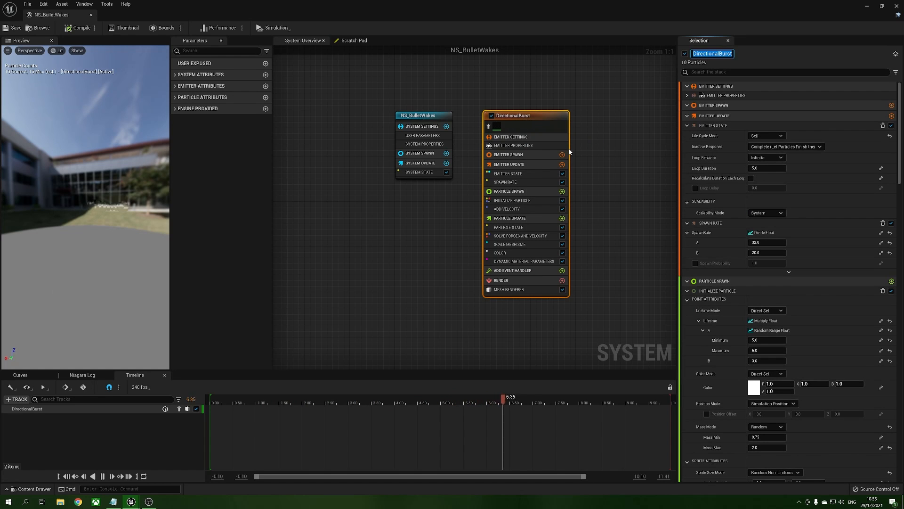
pyautogui.write('Lens')
pyautogui.press('Return')
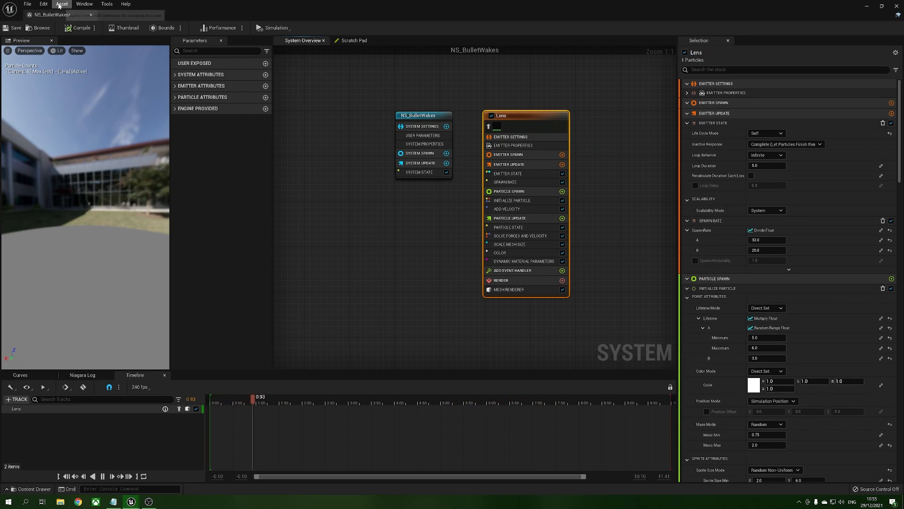
pyautogui.click(15, 27)
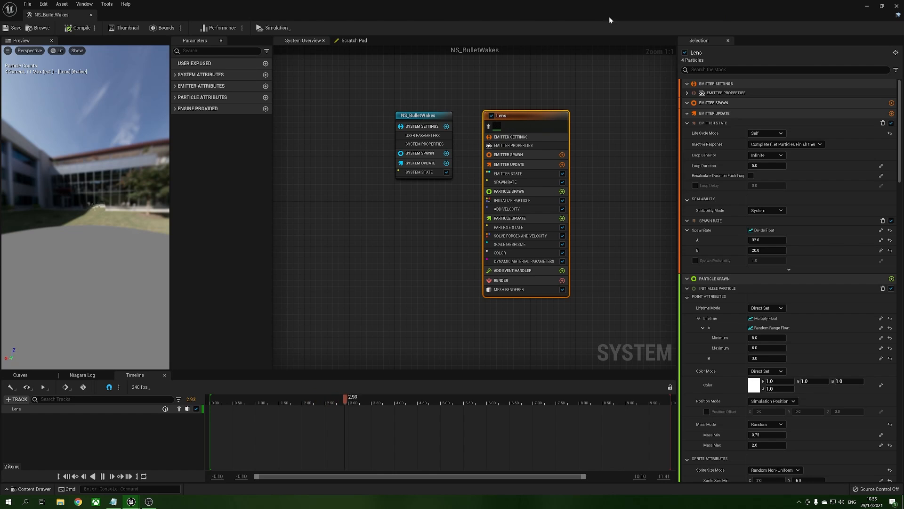
# Minimize the Niagara editor and save the M_BulletWake material in the BulletTime folder.
pyautogui.click(866, 7)
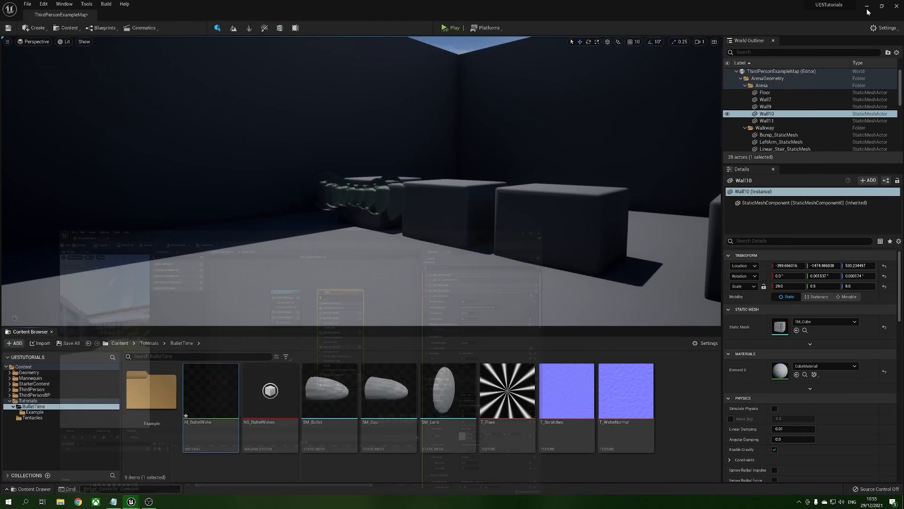
pyautogui.click(662, 415)
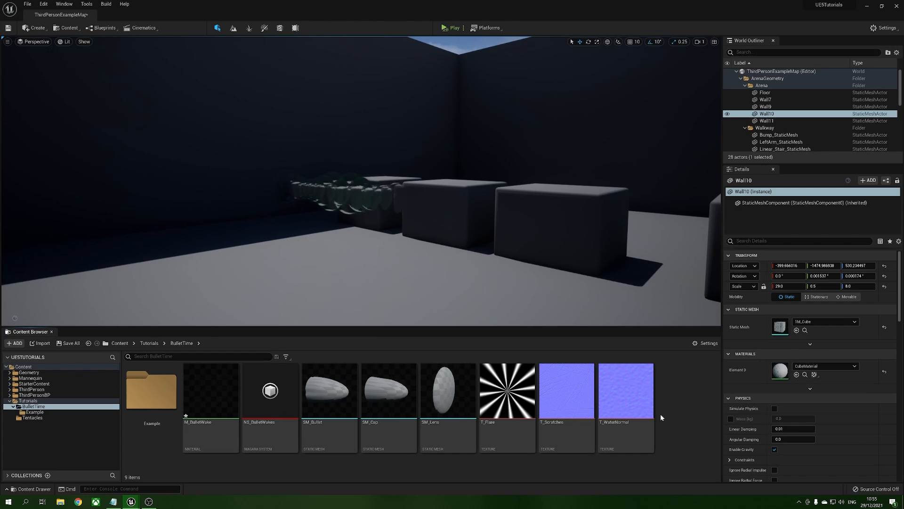
pyautogui.click(211, 404)
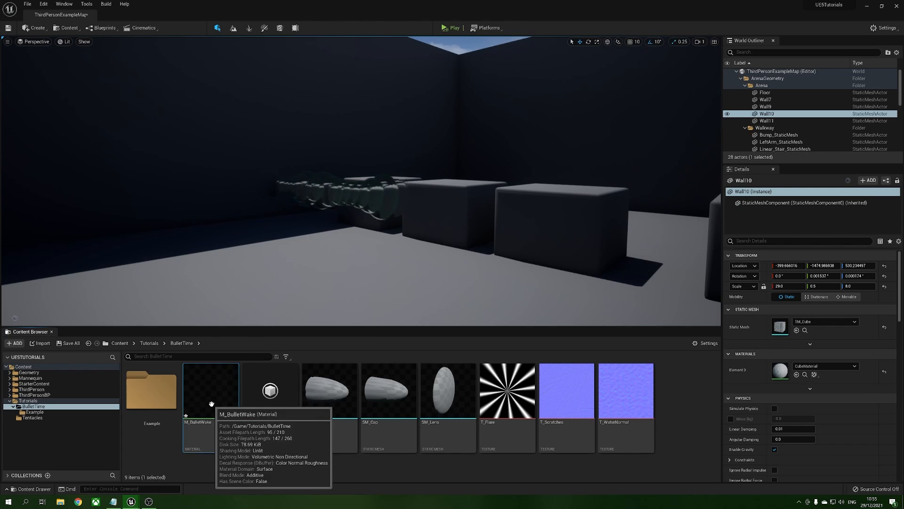
# Create a new material named M_Bullets in the BulletTime folder.
pyautogui.rightClick(677, 391)
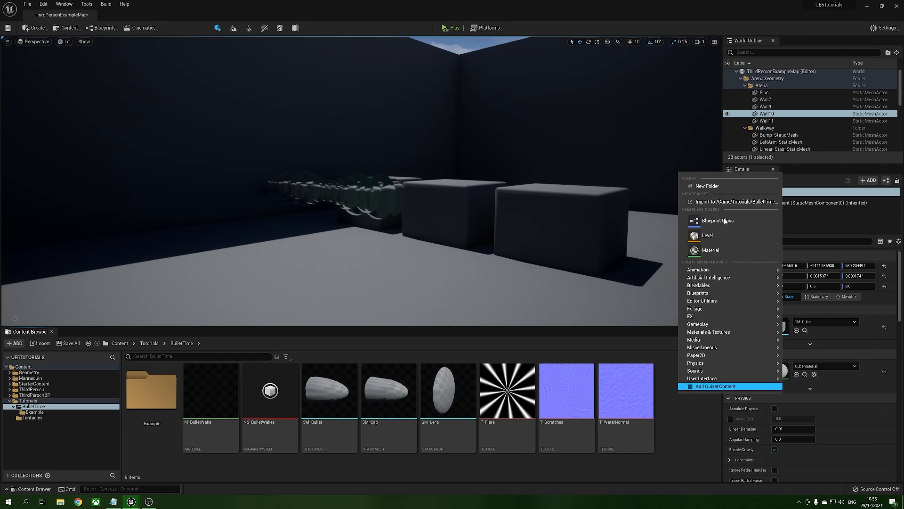
pyautogui.click(718, 251)
pyautogui.write('M_Bullets')
pyautogui.press('Return')
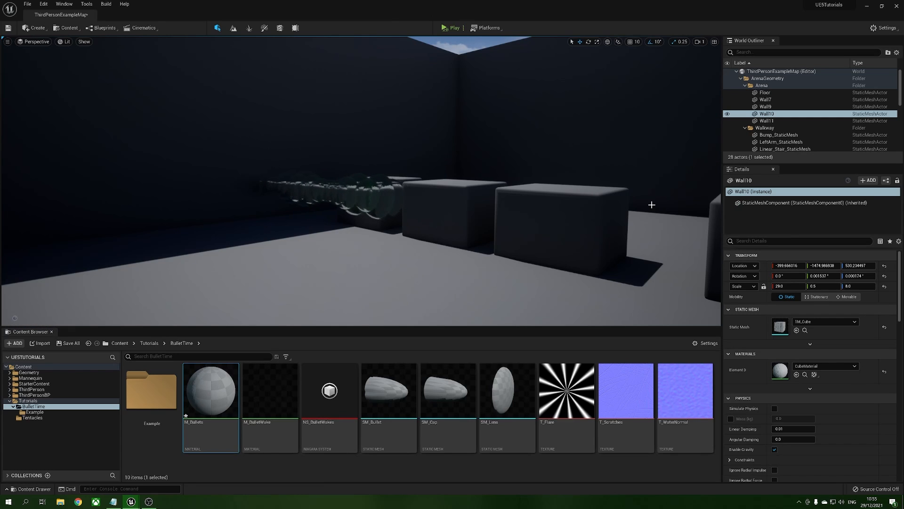
# Open the M_Bullets material in a reduced window and add the T_Scratches texture to its graph as a Texture Sample.
pyautogui.doubleClick(556, 140)
pyautogui.doubleClick(510, 7)
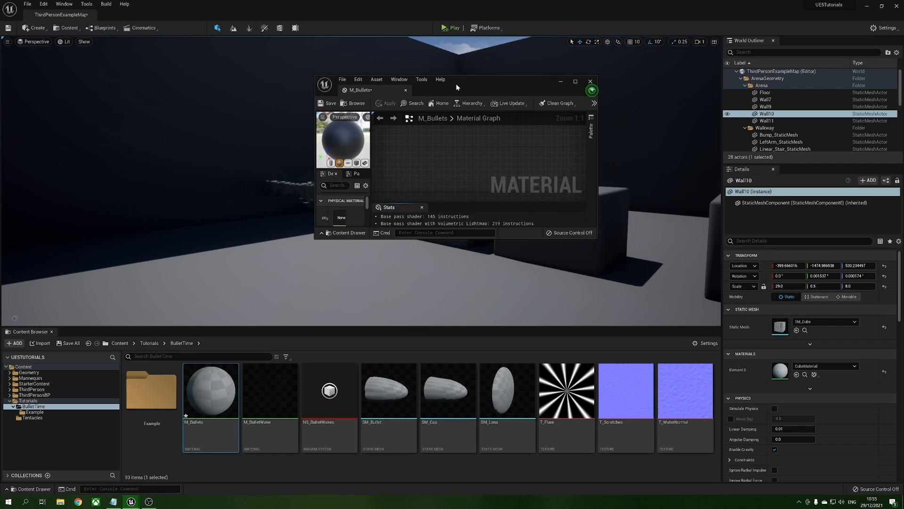
pyautogui.moveTo(626, 391); pyautogui.dragTo(423, 150)
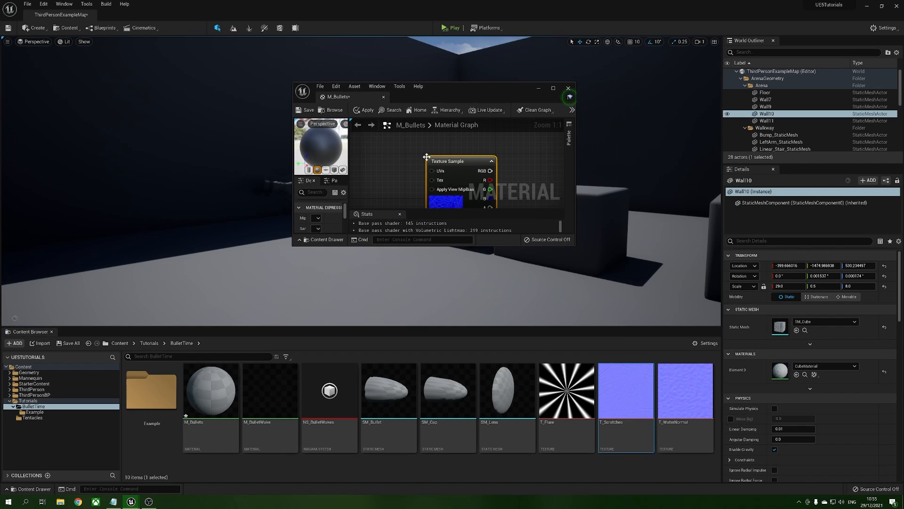
# Maximize the material editor and connect the scratches Texture Sample's RGB output to the Normal input of M_Bullets.
pyautogui.doubleClick(475, 85)
pyautogui.moveTo(349, 152); pyautogui.dragTo(404, 316)
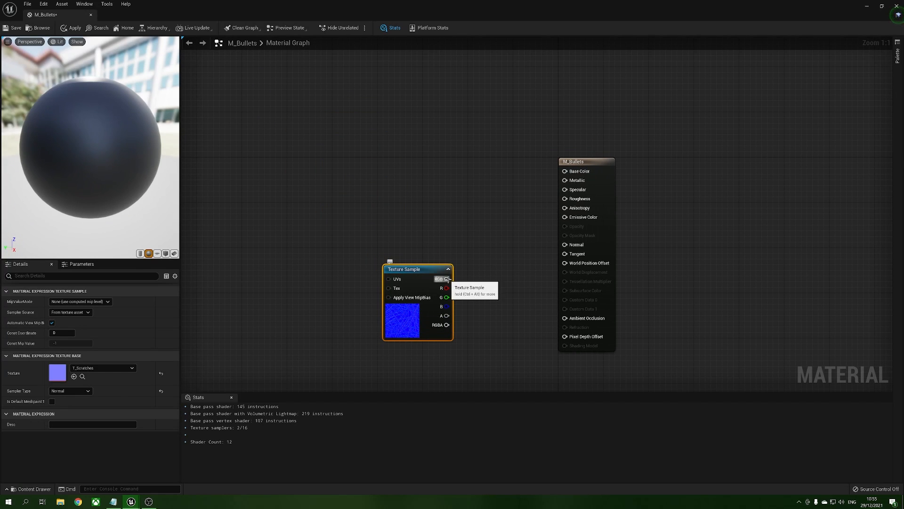
pyautogui.moveTo(578, 245); pyautogui.dragTo(577, 245)
pyautogui.moveTo(419, 316); pyautogui.dragTo(435, 315)
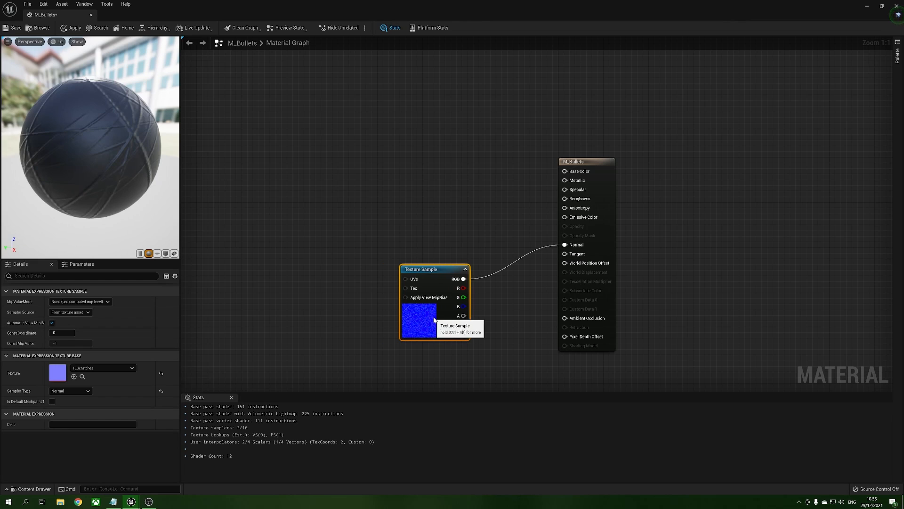
pyautogui.moveTo(70, 146); pyautogui.dragTo(148, 149)
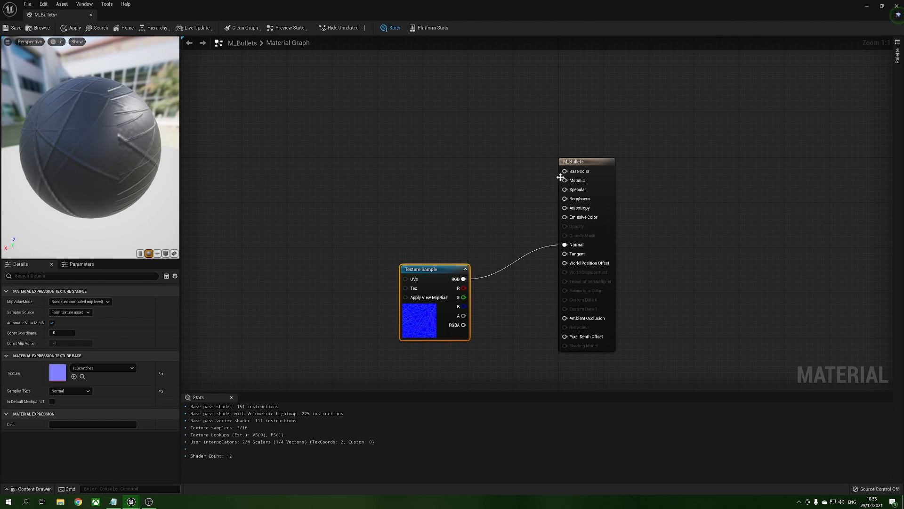
# Add a Constant node, connect it to the Metallic input and set its value to 1.
pyautogui.click(502, 182)
pyautogui.click(502, 182)
pyautogui.moveTo(509, 194); pyautogui.dragTo(566, 187)
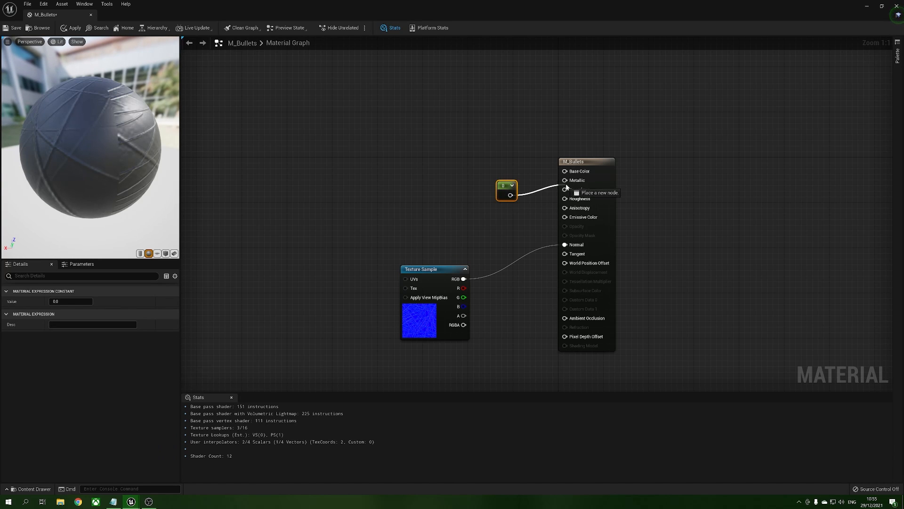
pyautogui.moveTo(495, 195); pyautogui.dragTo(483, 216)
pyautogui.click(66, 300)
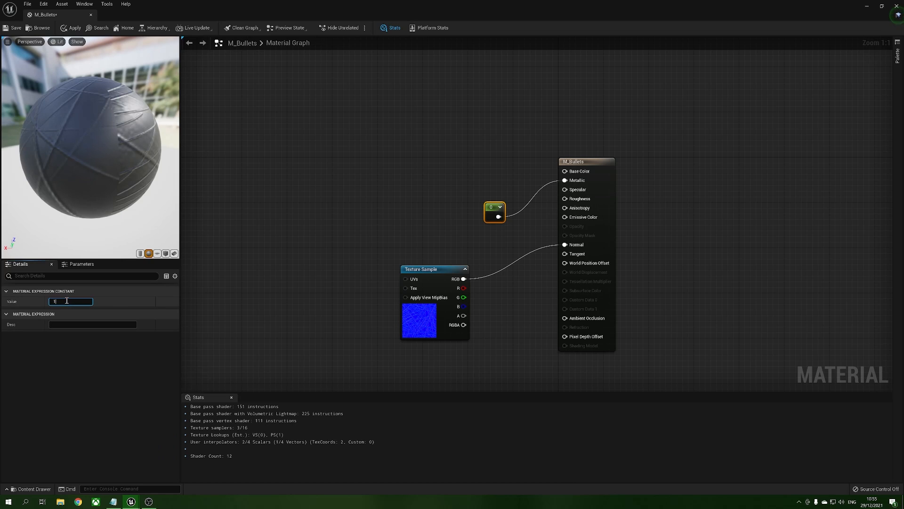
pyautogui.write('1')
pyautogui.press('Return')
# Add a second Constant of 0.2 for the Roughness input and arrange both constants above the Texture Sample.
pyautogui.moveTo(485, 211); pyautogui.dragTo(452, 182)
pyautogui.click(462, 217)
pyautogui.click(462, 217)
pyautogui.moveTo(475, 228); pyautogui.dragTo(565, 198)
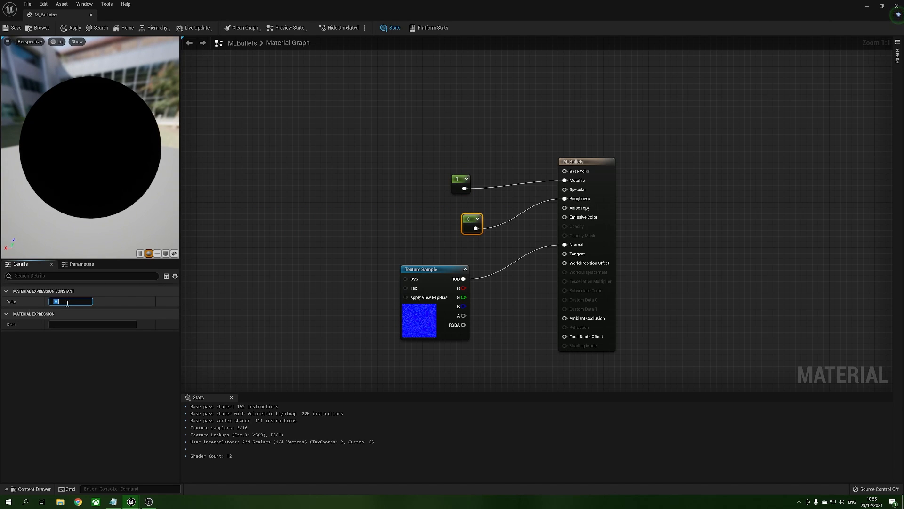
pyautogui.write('0.2')
pyautogui.press('Return')
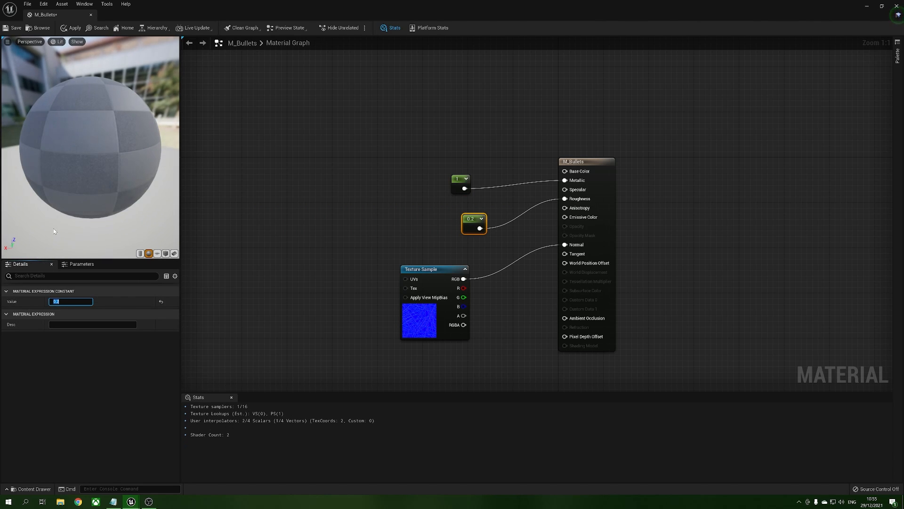
pyautogui.moveTo(92, 190); pyautogui.dragTo(121, 191)
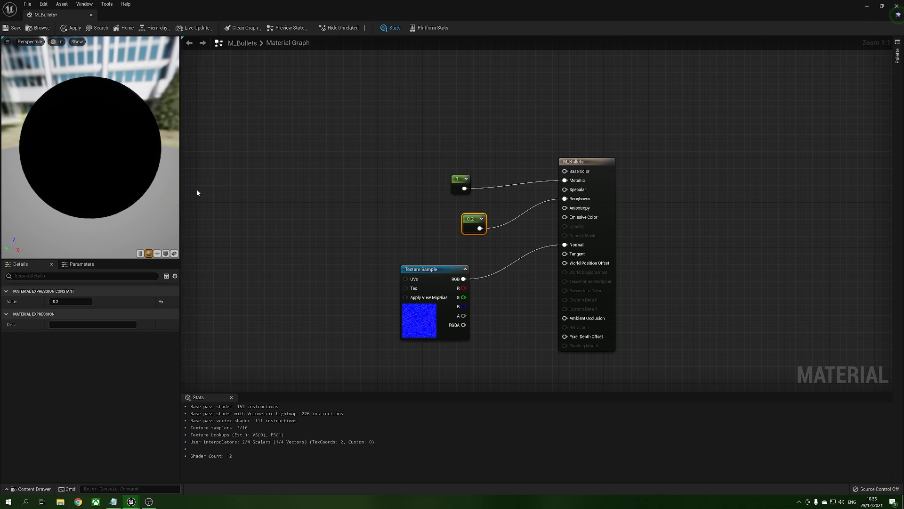
pyautogui.moveTo(473, 225)
pyautogui.mouseDown()
pyautogui.moveTo(474, 251)
pyautogui.moveTo(466, 224)
pyautogui.moveTo(472, 231)
pyautogui.mouseUp()
pyautogui.click(451, 186)
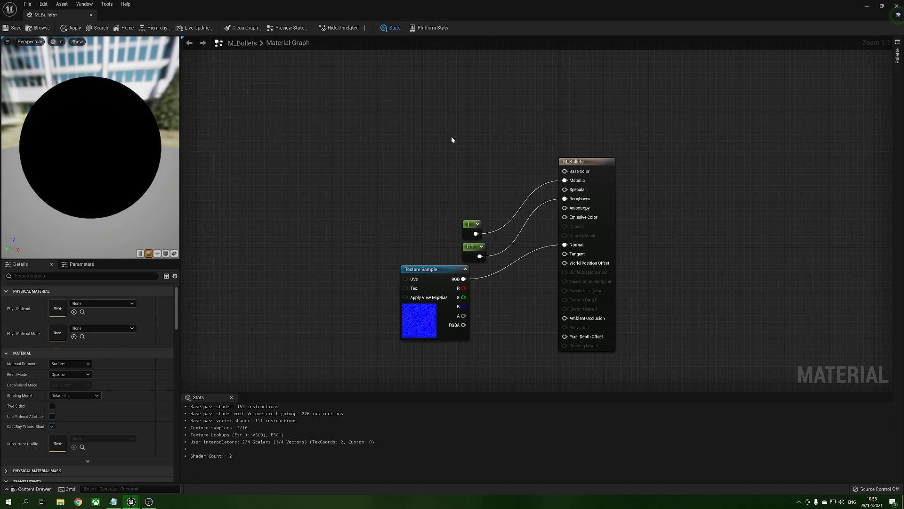
# Add a Constant3Vector for Base Color and set it to a brass tone of about 0.245, 0.137, 0.0378.
pyautogui.click(451, 137)
pyautogui.moveTo(494, 152); pyautogui.dragTo(565, 171)
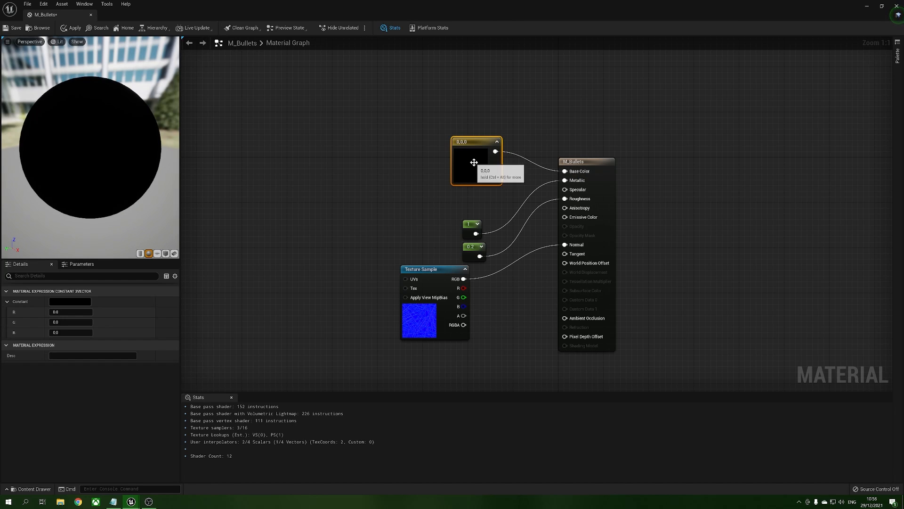
pyautogui.click(66, 302)
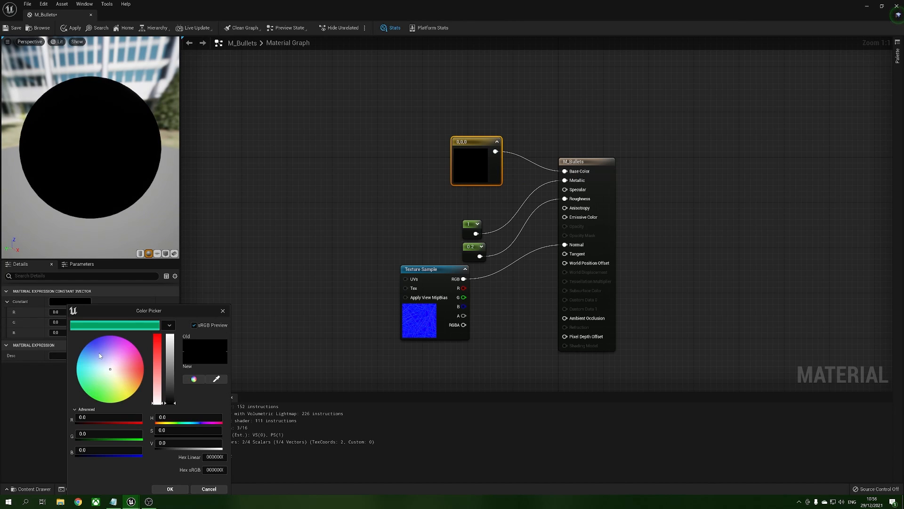
pyautogui.click(127, 381)
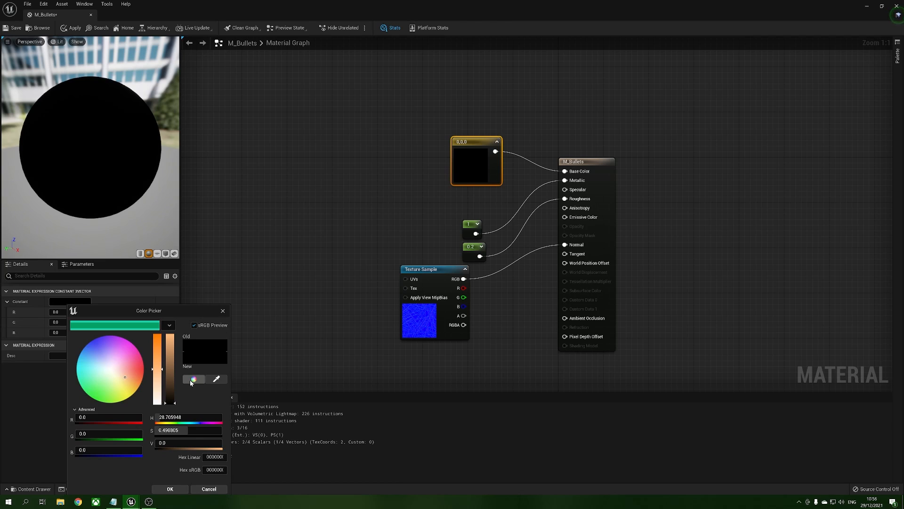
pyautogui.click(173, 386)
pyautogui.moveTo(158, 363); pyautogui.dragTo(159, 348)
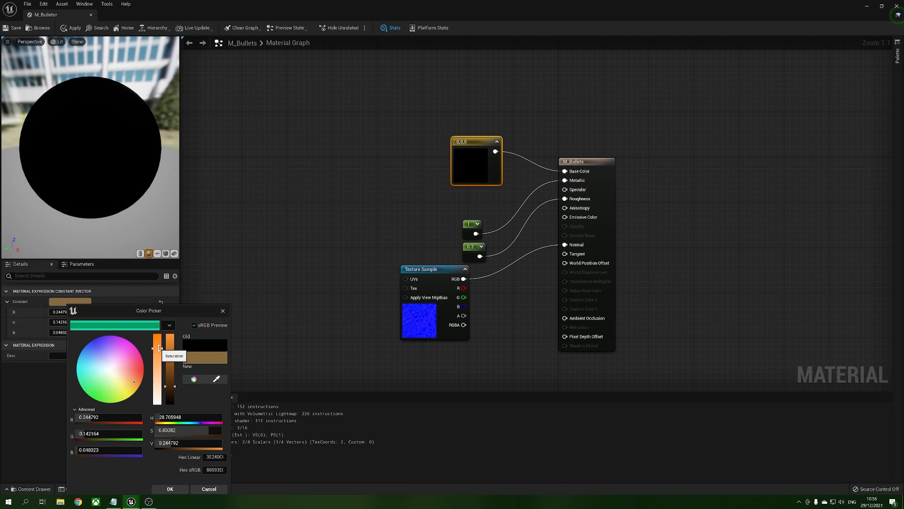
pyautogui.click(171, 489)
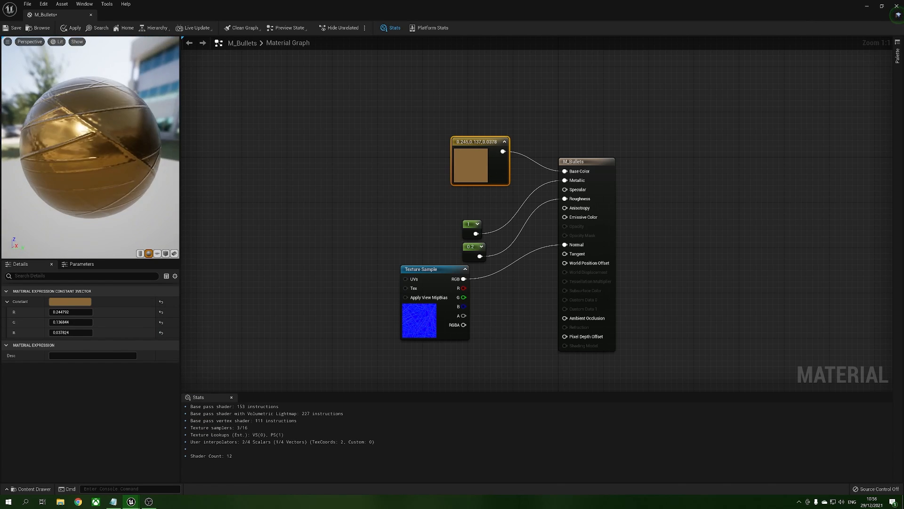
pyautogui.moveTo(477, 171); pyautogui.dragTo(443, 169)
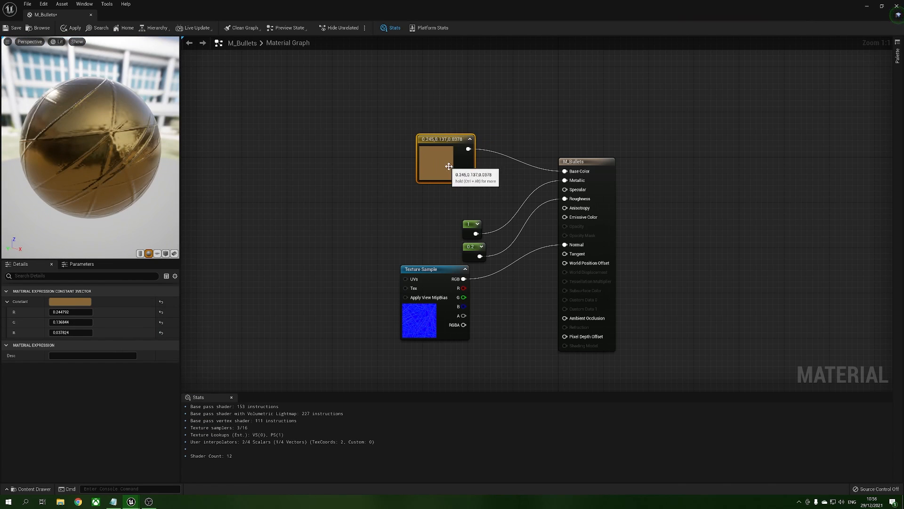
# Examine the hex sRGB value of the base colour and leave the colour picker without changes.
pyautogui.click(77, 302)
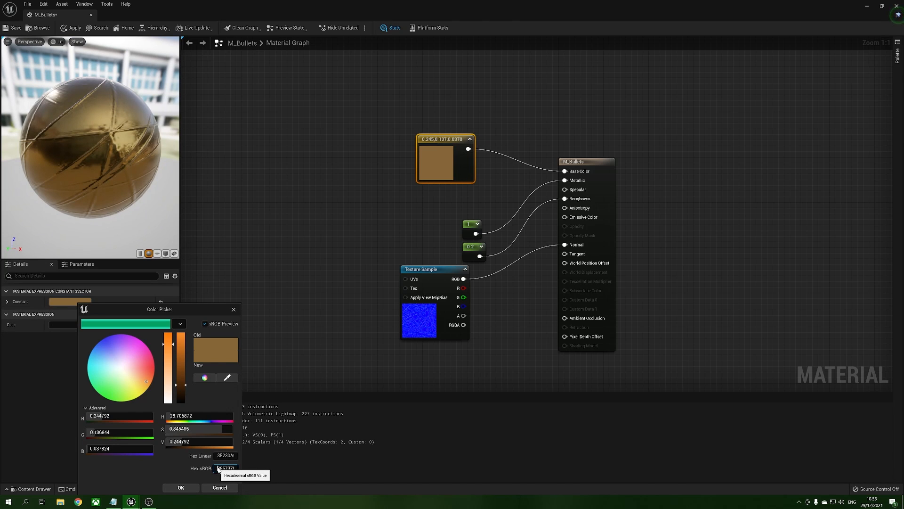
pyautogui.moveTo(230, 469); pyautogui.dragTo(240, 468)
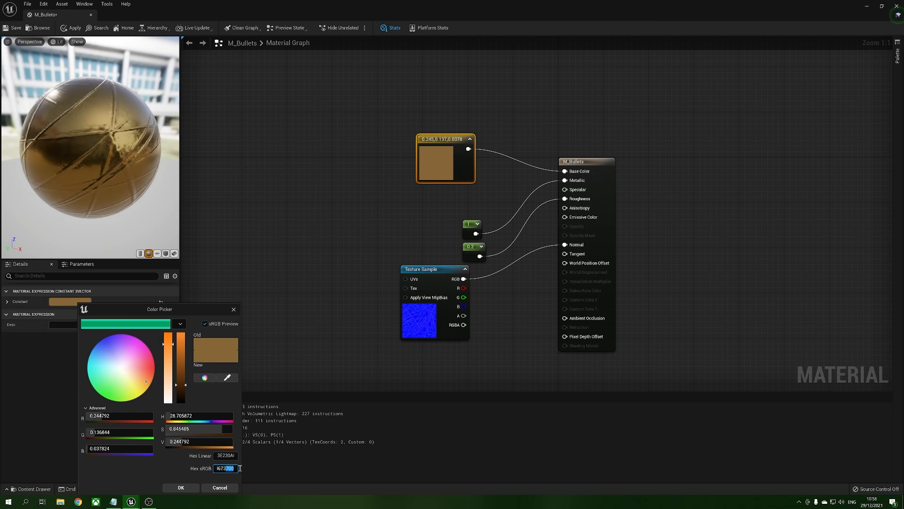
pyautogui.click(220, 488)
pyautogui.click(352, 214)
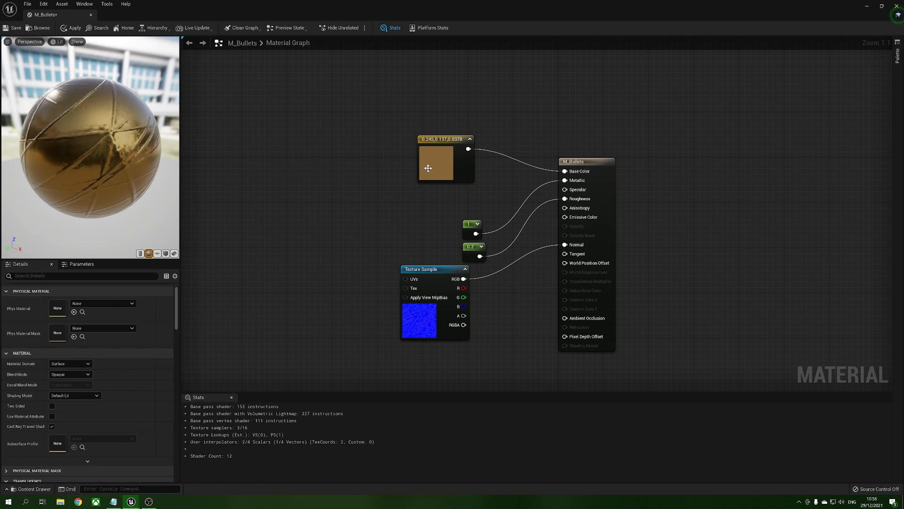
# Move the colour node closer to the constants, then apply, save and close the M_Bullets material.
pyautogui.moveTo(429, 168); pyautogui.dragTo(423, 184)
pyautogui.click(74, 32)
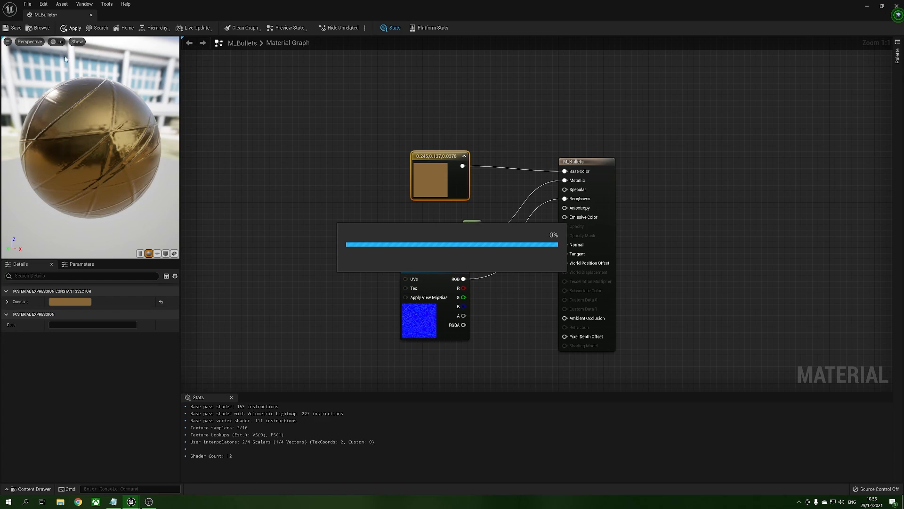
pyautogui.click(13, 27)
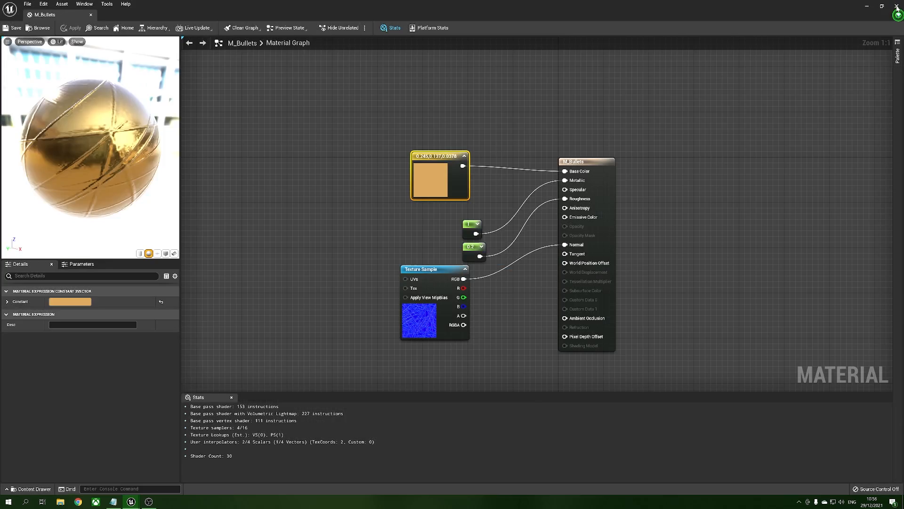
pyautogui.click(897, 6)
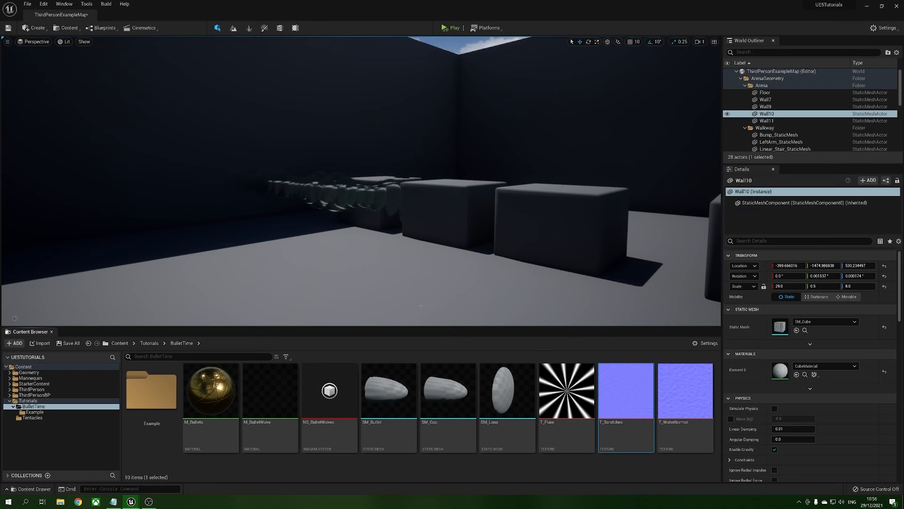
# Open the NS_BulletWakes system and add a Directional Burst emitter beside the Lens emitter.
pyautogui.doubleClick(332, 391)
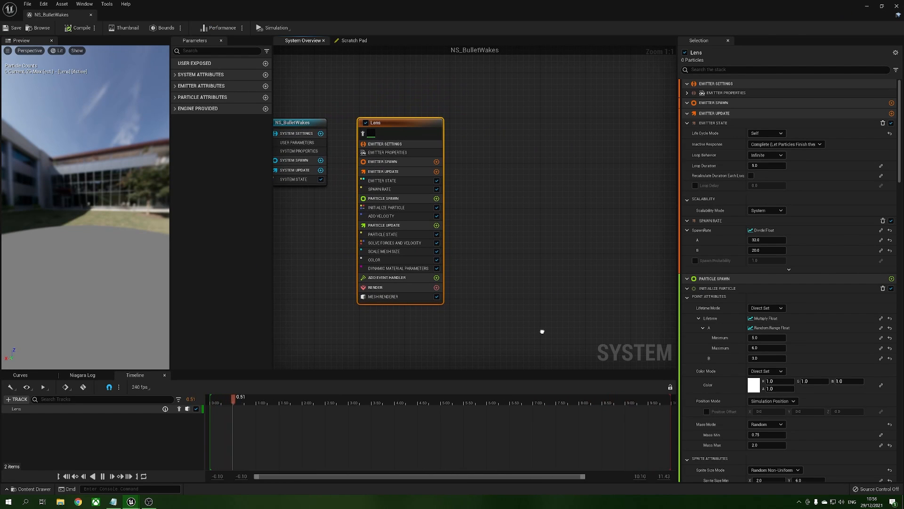
pyautogui.rightClick(491, 192)
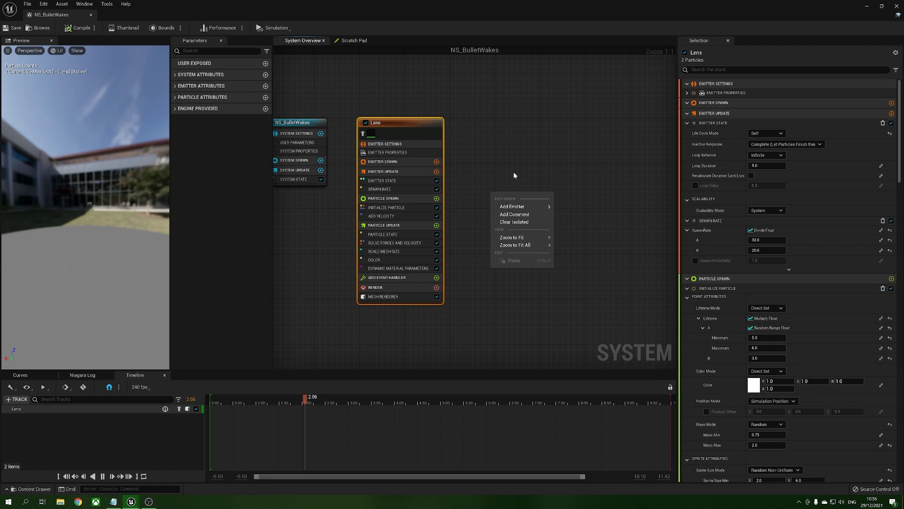
pyautogui.click(496, 161)
pyautogui.moveTo(476, 253)
pyautogui.mouseDown(button='right')
pyautogui.moveTo(481, 281)
pyautogui.moveTo(469, 254)
pyautogui.mouseUp(button='right')
pyautogui.rightClick(468, 189)
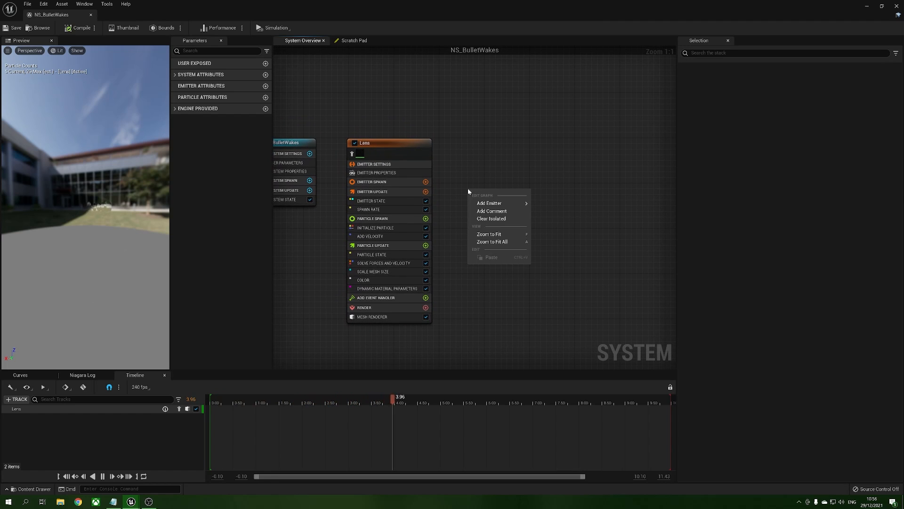
pyautogui.moveTo(507, 204)
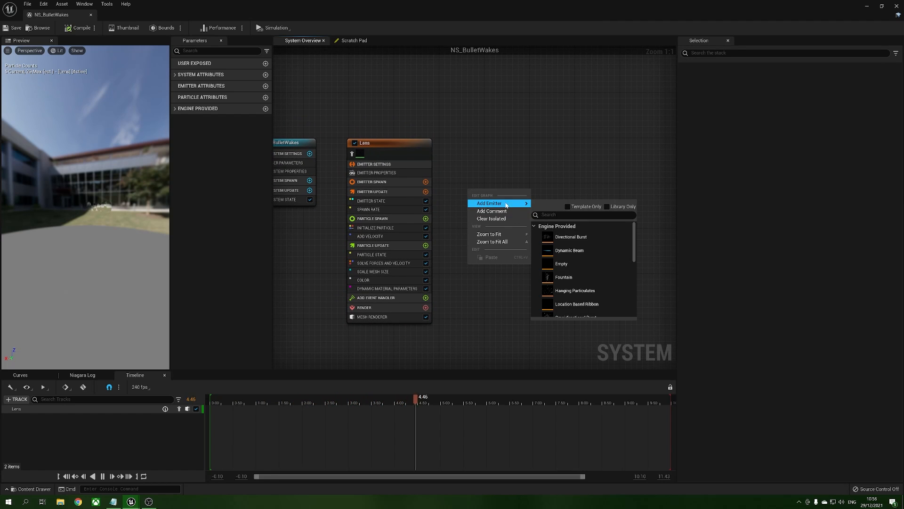
pyautogui.click(595, 237)
pyautogui.click(536, 108)
pyautogui.moveTo(472, 145); pyautogui.dragTo(476, 145)
# Rename the new DirectionalBurst emitter to Bullet.
pyautogui.rightClick(476, 145)
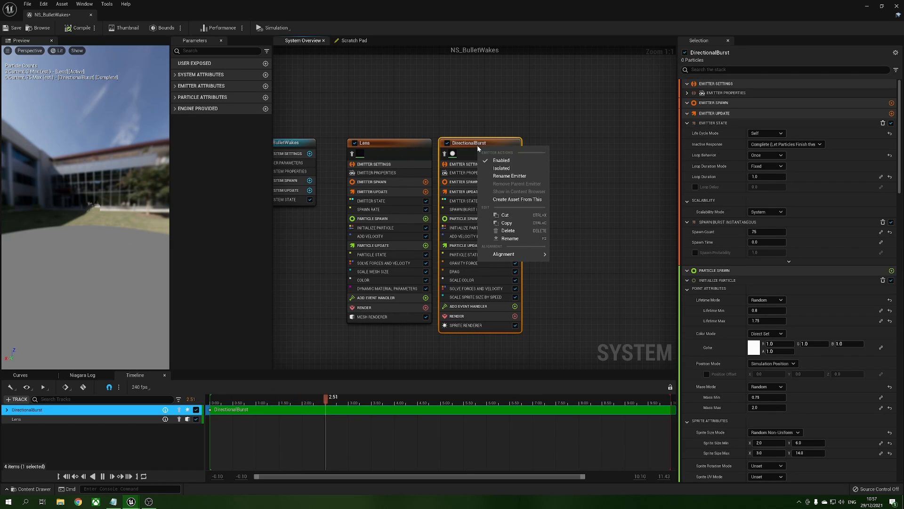
pyautogui.click(519, 176)
pyautogui.write('Bulle')
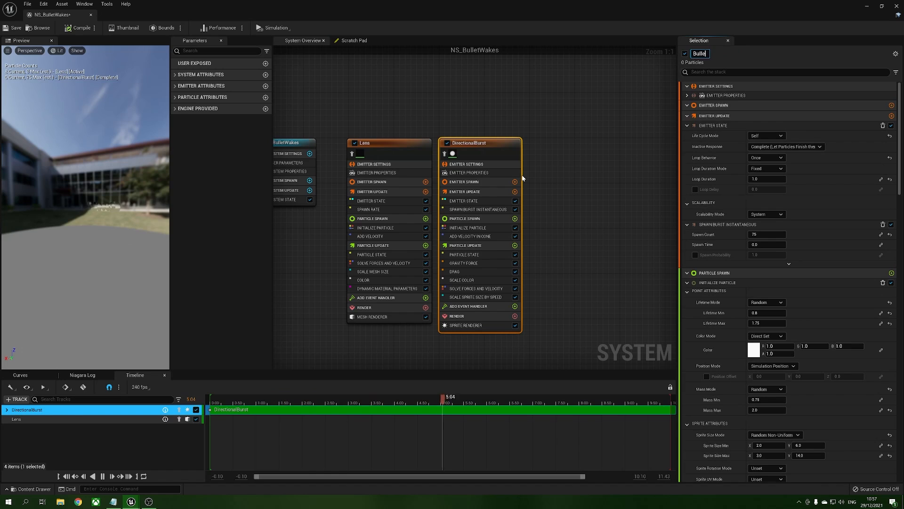
pyautogui.write('t')
pyautogui.press('Return')
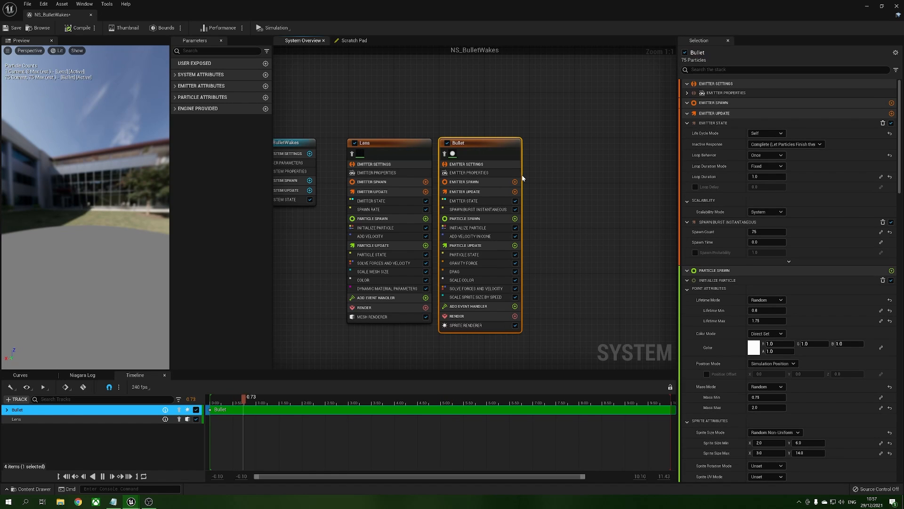
# Replace the Bullet emitter's Sprite Renderer with a Mesh Renderer.
pyautogui.click(479, 326)
pyautogui.press('Delete')
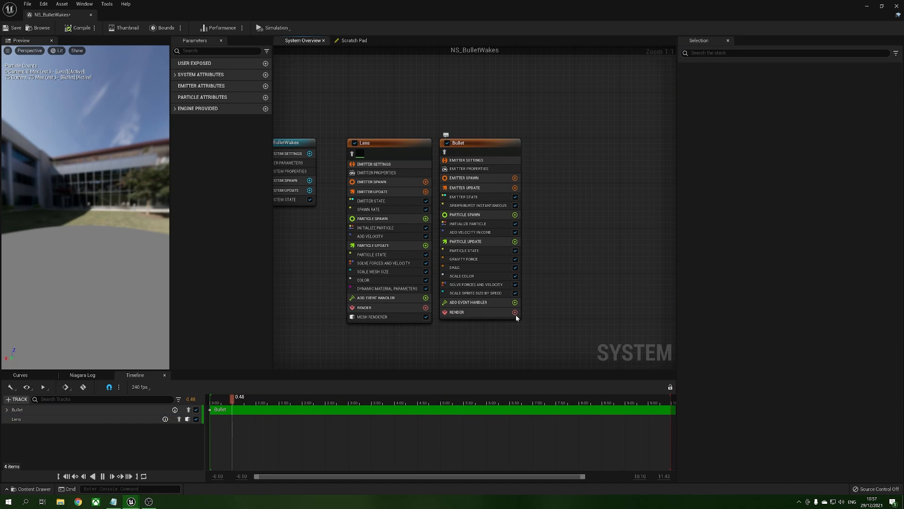
pyautogui.click(515, 314)
pyautogui.write('mesh')
pyautogui.press('Return')
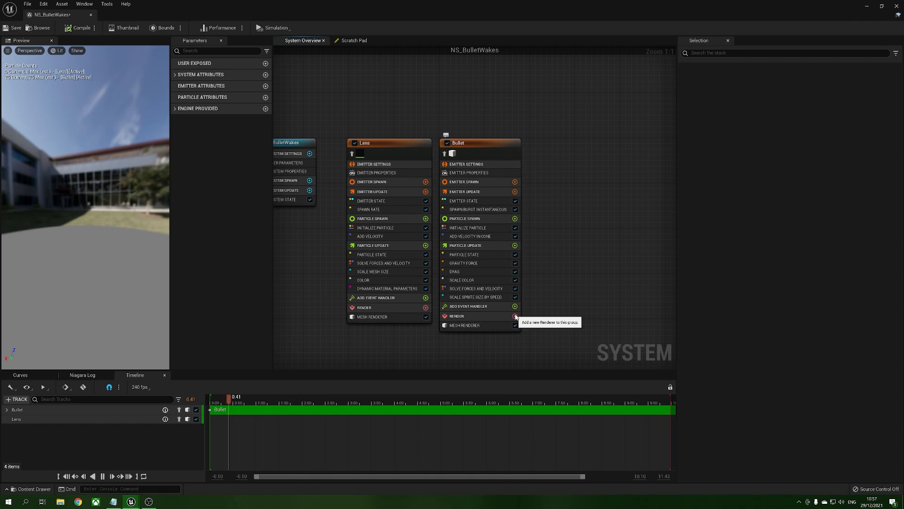
# Enable Override Materials on the Bullet Mesh Renderer, add one mesh and one material element, and reduce the Niagara editor window.
pyautogui.click(479, 325)
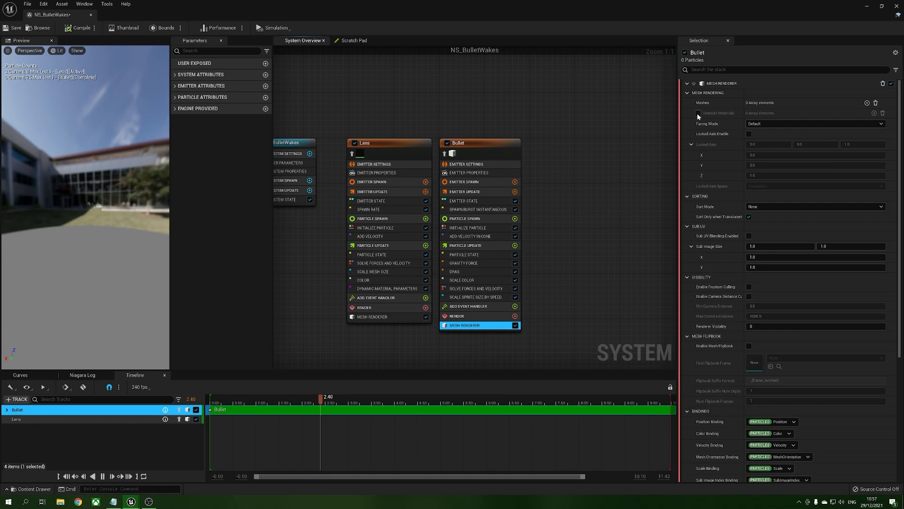
pyautogui.click(698, 113)
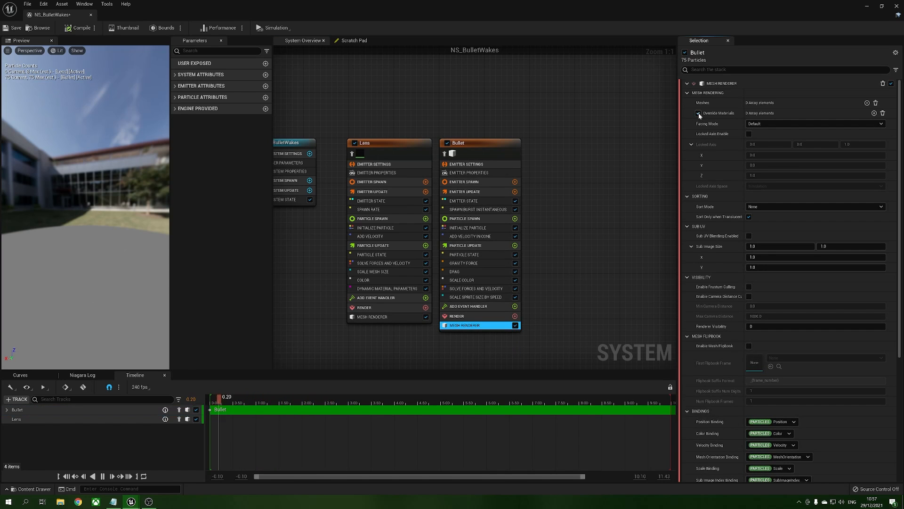
pyautogui.click(867, 103)
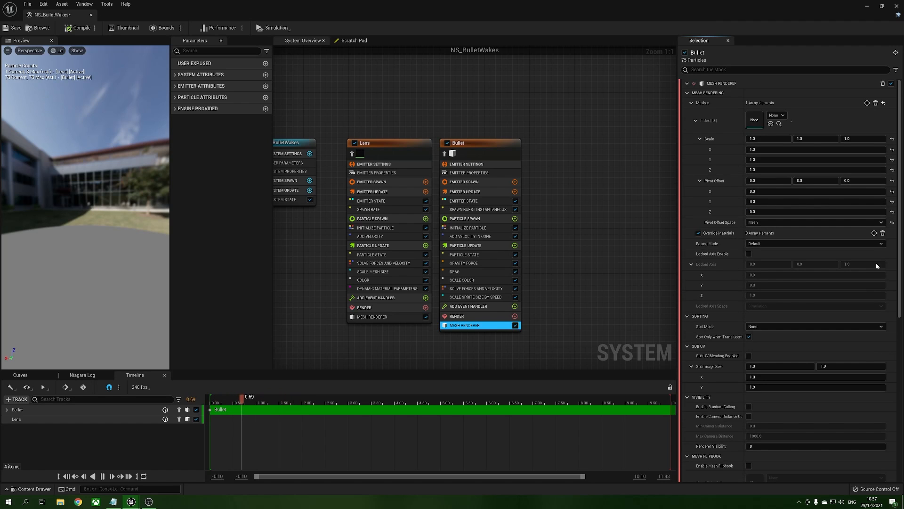
pyautogui.click(875, 233)
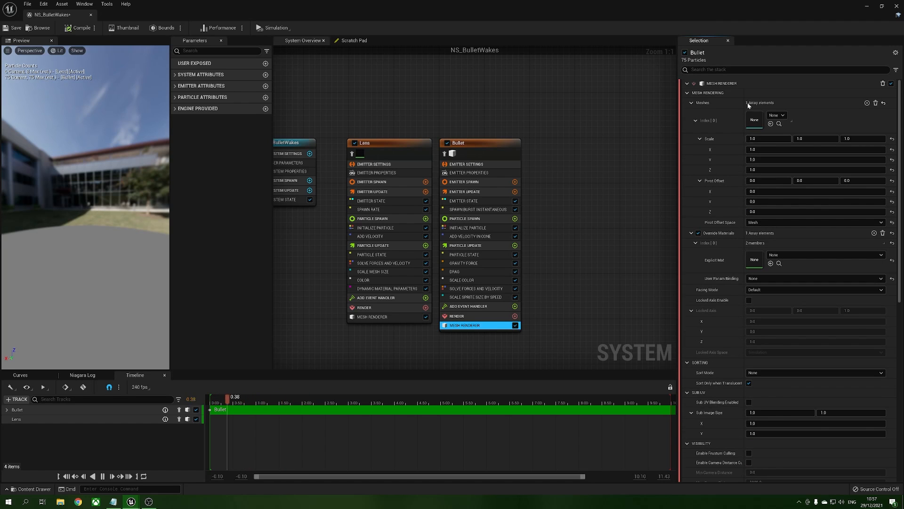
pyautogui.doubleClick(521, 7)
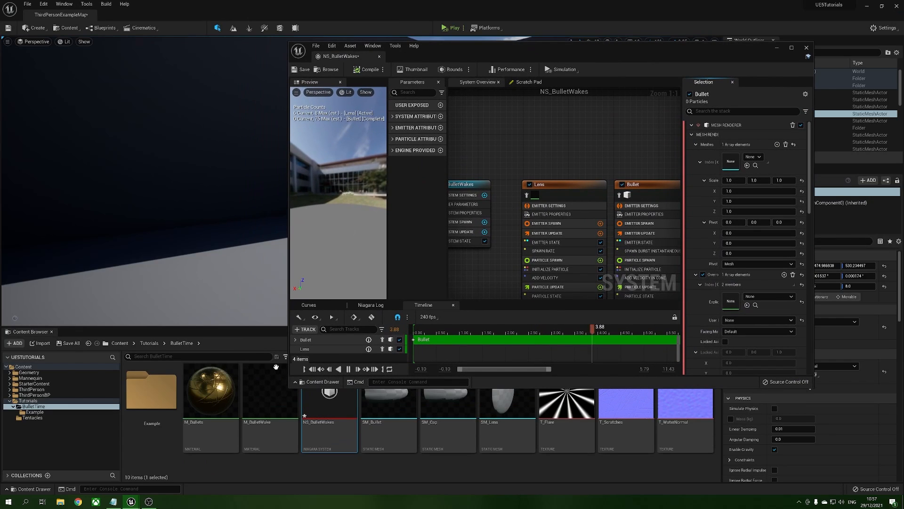
# Assign SM_Bullet as the Bullet renderer's mesh and M_Bullets as its explicit override material, and maximize the Niagara editor window.
pyautogui.moveTo(389, 403); pyautogui.dragTo(737, 165)
pyautogui.moveTo(210, 395); pyautogui.dragTo(731, 302)
pyautogui.moveTo(501, 52); pyautogui.dragTo(461, 92)
pyautogui.doubleClick(456, 90)
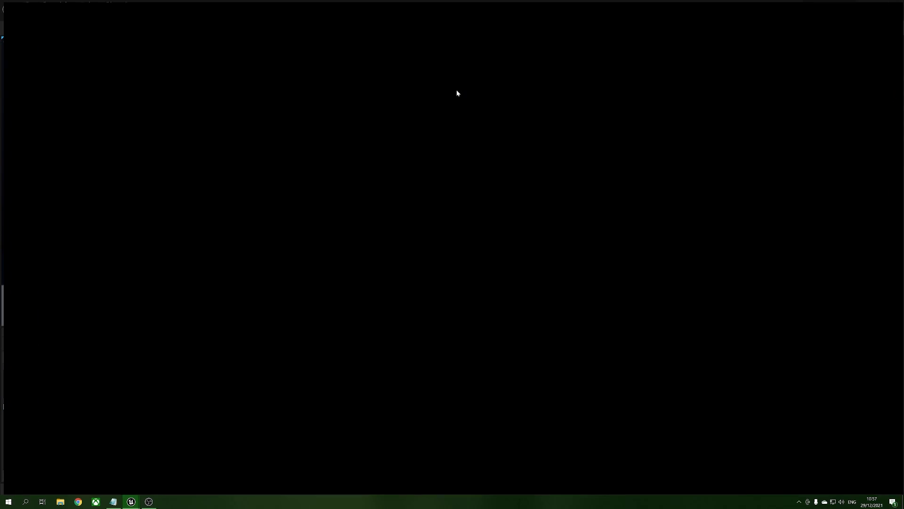
# Delete the Scale Sprite Size by Speed, Scale Color, Drag, Gravity Force and Add Velocity in Cone modules from the Bullet emitter.
pyautogui.click(471, 297)
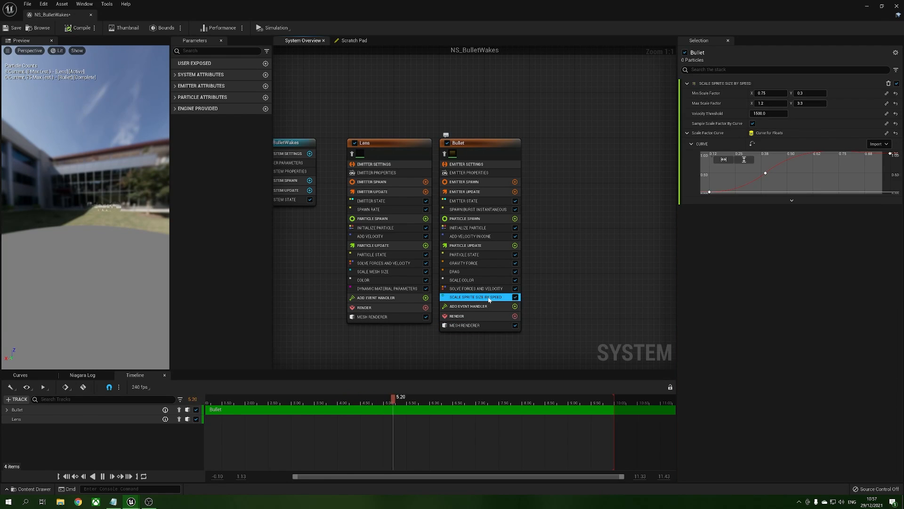
pyautogui.press('Delete')
pyautogui.click(489, 289)
pyautogui.click(490, 282)
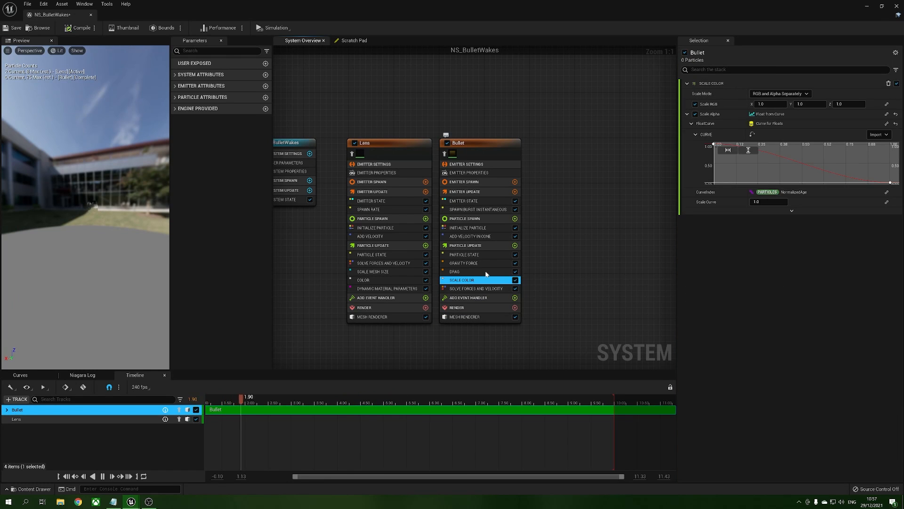
pyautogui.press('Delete')
pyautogui.click(490, 272)
pyautogui.press('Delete')
pyautogui.click(487, 262)
pyautogui.press('Delete')
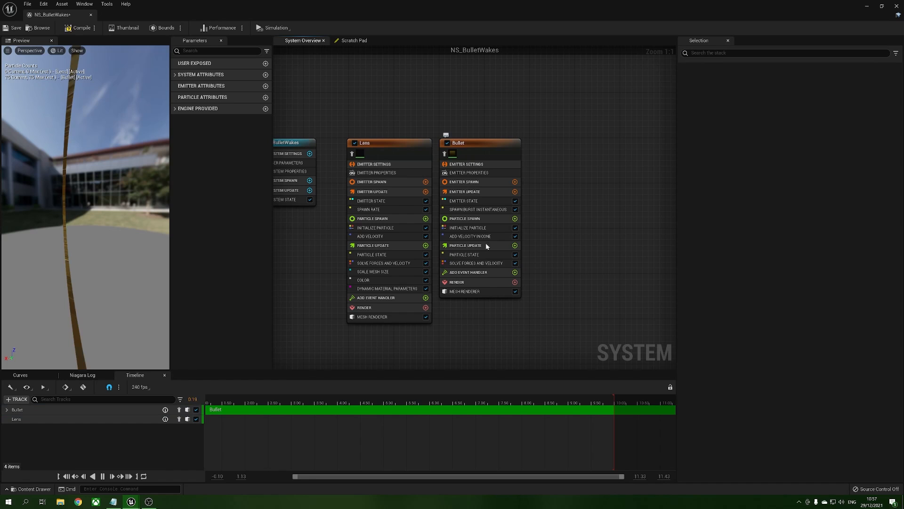
pyautogui.click(490, 236)
pyautogui.press('Delete')
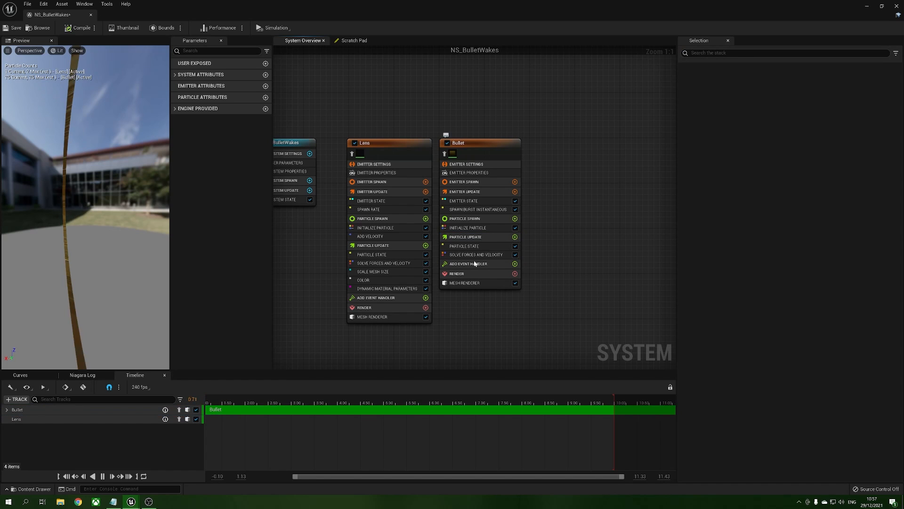
# Replace the Bullet emitter's Spawn Burst Instantaneous module with a fresh one in Emitter Update, with a Spawn Count of 1.
pyautogui.click(487, 210)
pyautogui.press('Delete')
pyautogui.click(511, 191)
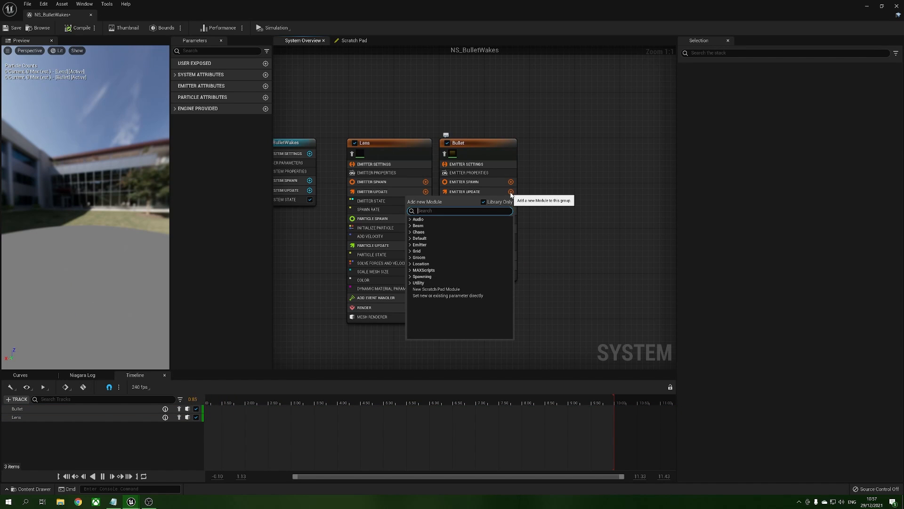
pyautogui.write('spaw')
pyautogui.press('Up')
pyautogui.press('Up')
pyautogui.press('Up')
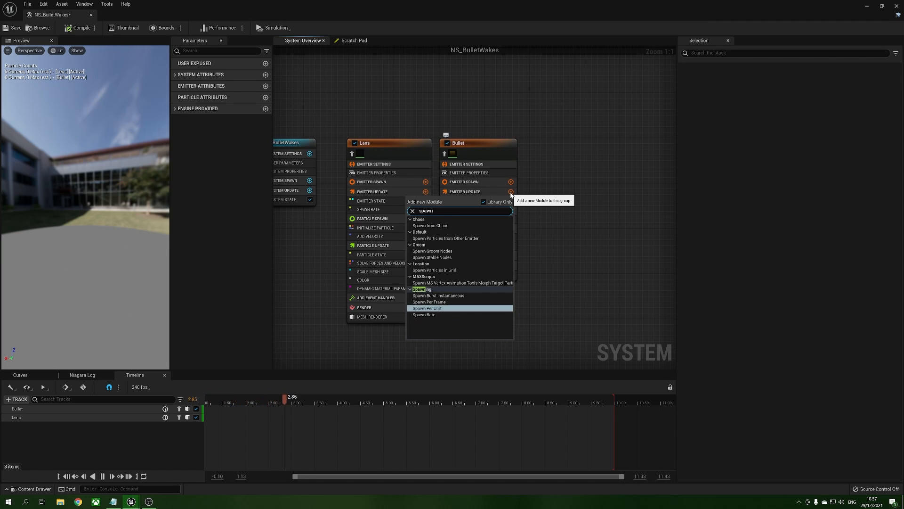
pyautogui.press('Return')
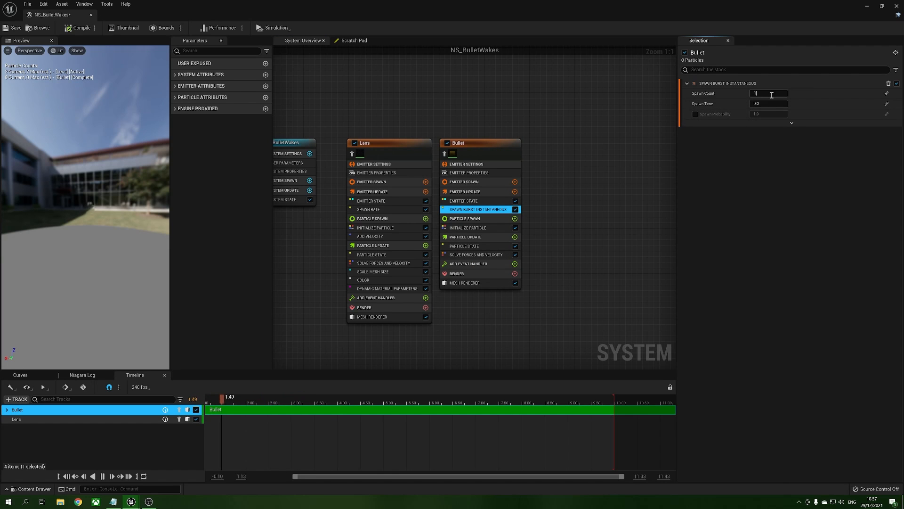
pyautogui.click(497, 150)
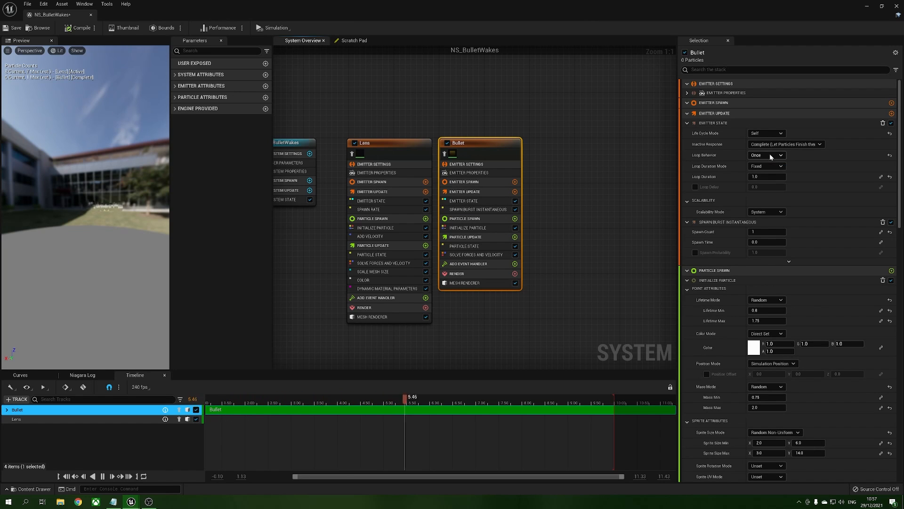
pyautogui.click(773, 168)
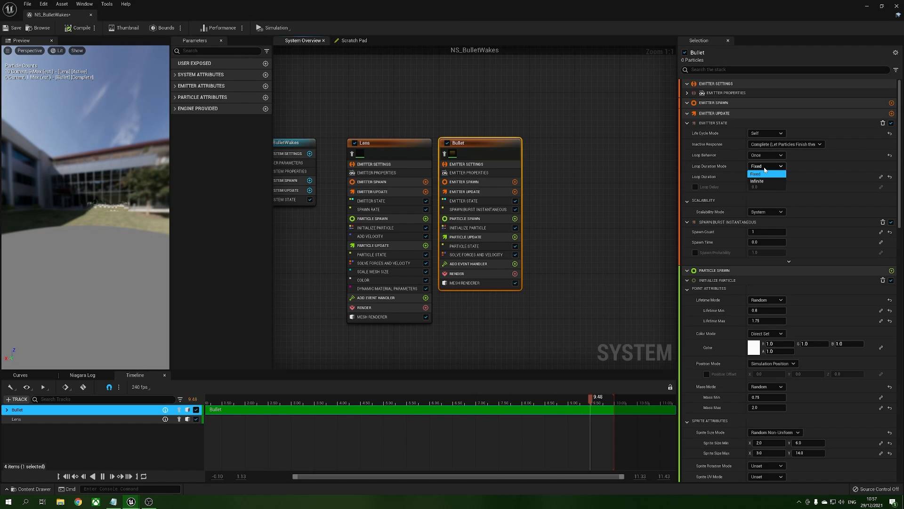
pyautogui.click(764, 173)
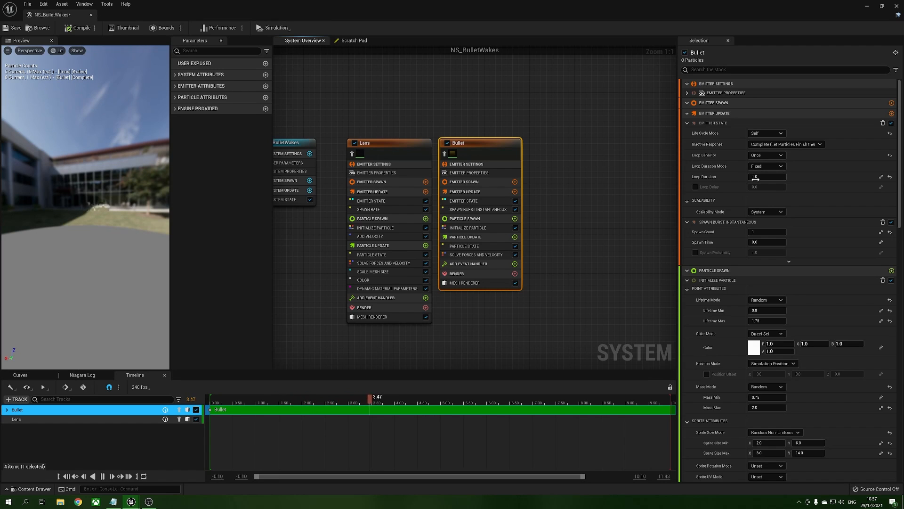
# Disable killing particles when their lifetime has elapsed in the Bullet emitter's Particle State and inspect the bullet in the preview.
pyautogui.click(491, 245)
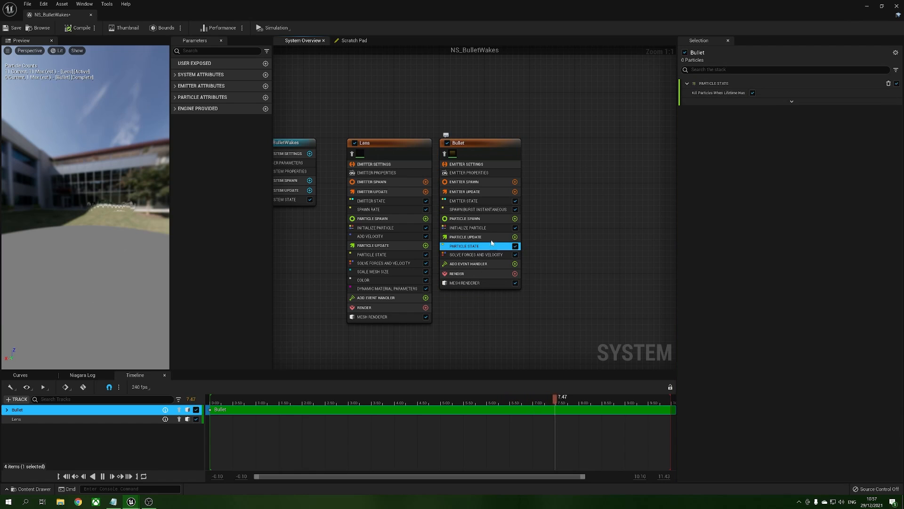
pyautogui.click(753, 93)
pyautogui.scroll(-4, 102, 243)
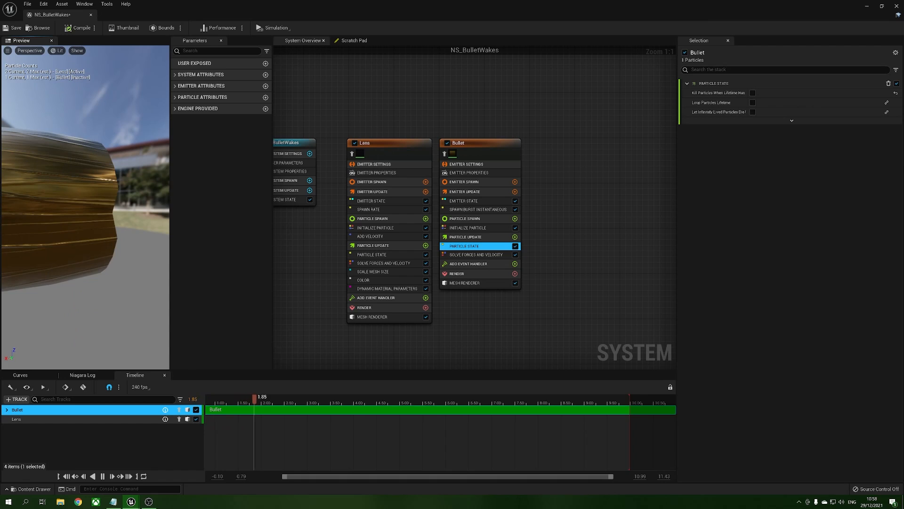
pyautogui.moveTo(102, 244); pyautogui.dragTo(194, 242)
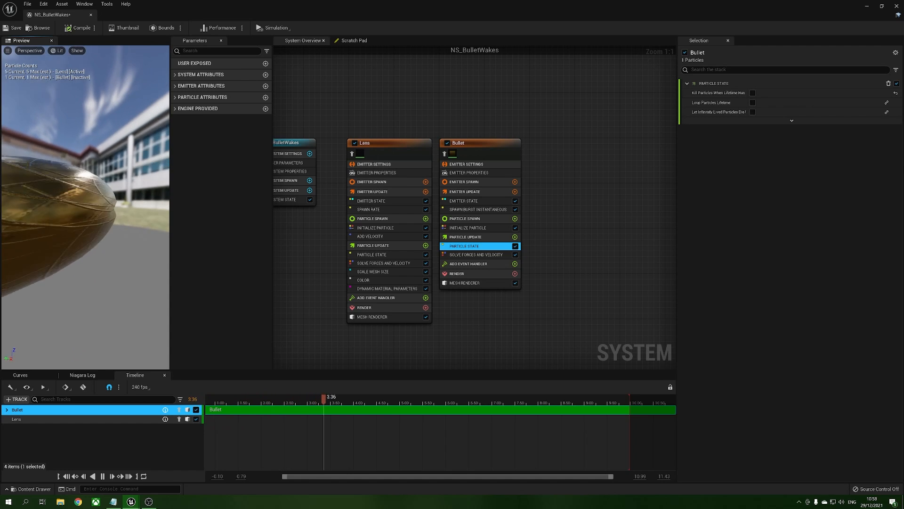
pyautogui.scroll(-4, 102, 243)
pyautogui.scroll(5, 102, 243)
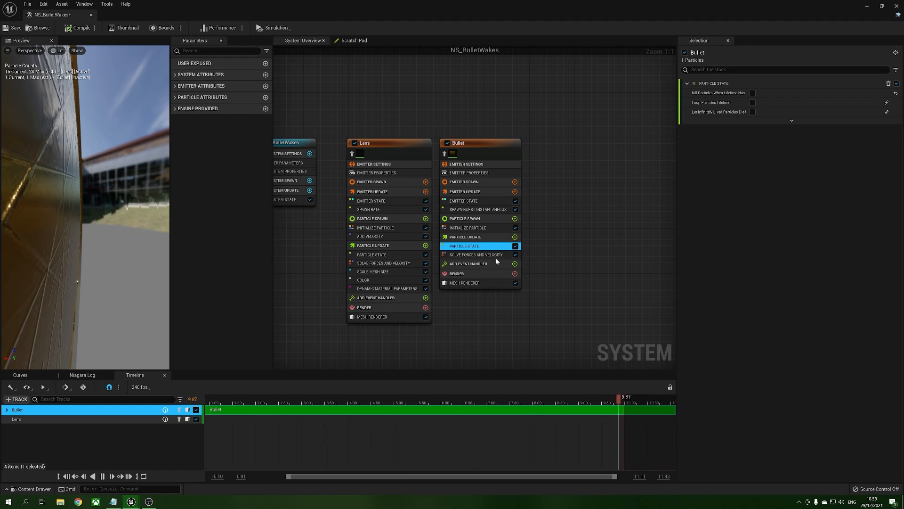
# Set the Bullet emitter's Mesh Scale Mode to Uniform in Initialize Particle, with a Mesh Uniform Scale of 0.025.
pyautogui.click(471, 228)
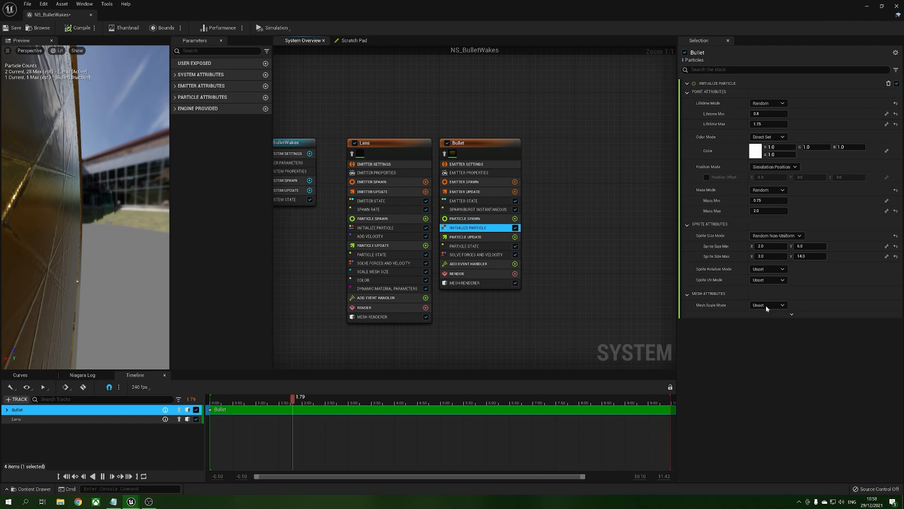
pyautogui.click(768, 304)
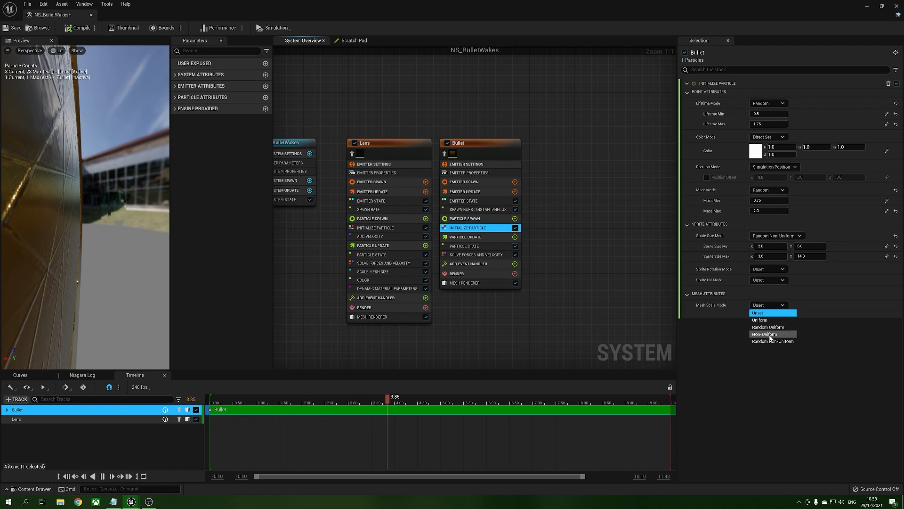
pyautogui.click(763, 320)
pyautogui.click(773, 317)
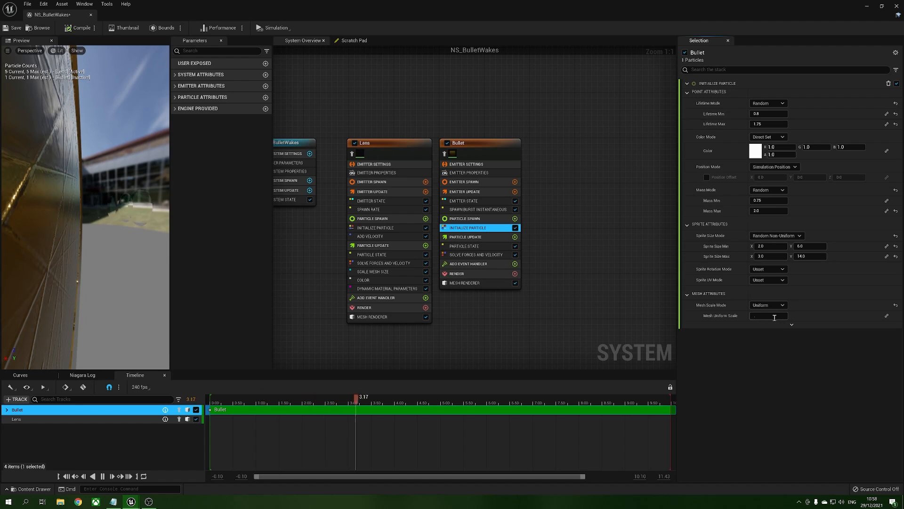
pyautogui.write('0.025')
pyautogui.press('Return')
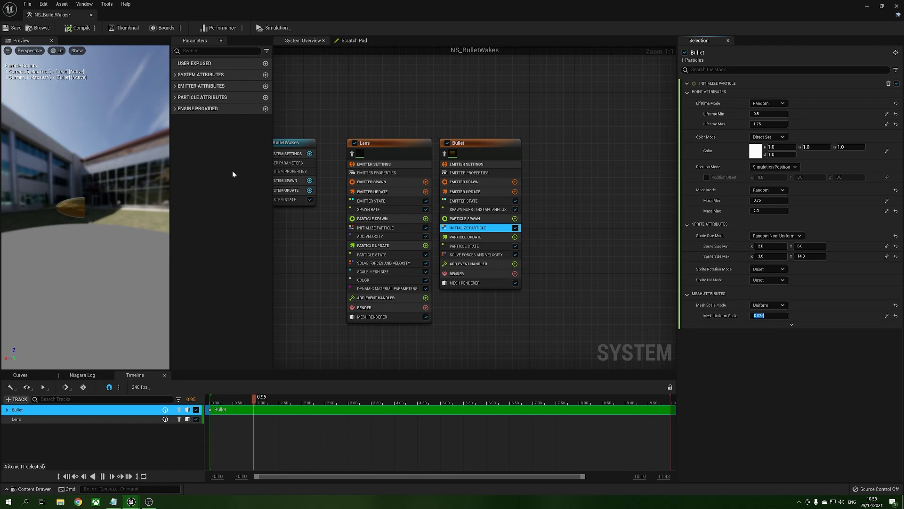
pyautogui.moveTo(111, 220)
pyautogui.mouseDown()
pyautogui.moveTo(255, 219)
pyautogui.moveTo(99, 218)
pyautogui.moveTo(128, 218)
pyautogui.mouseUp()
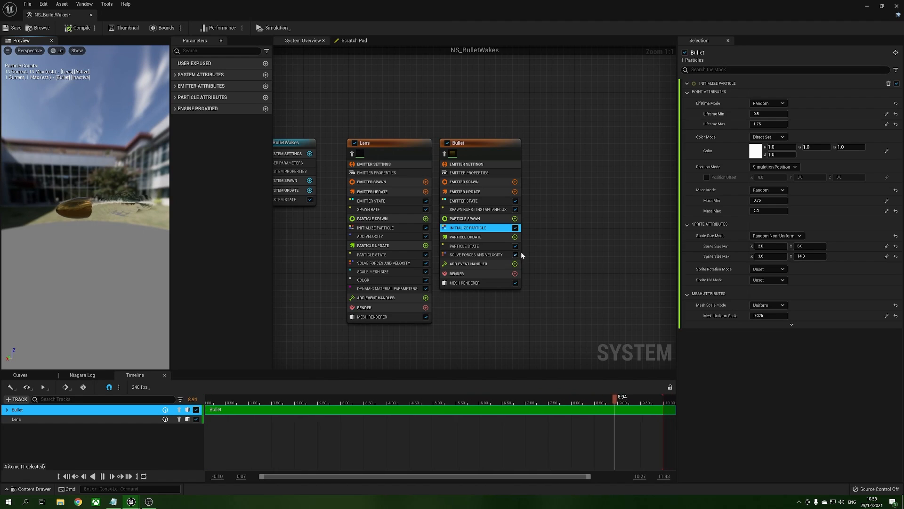
# Add an Update Mesh Orientation module to the Bullet emitter's Particle Update group.
pyautogui.click(515, 237)
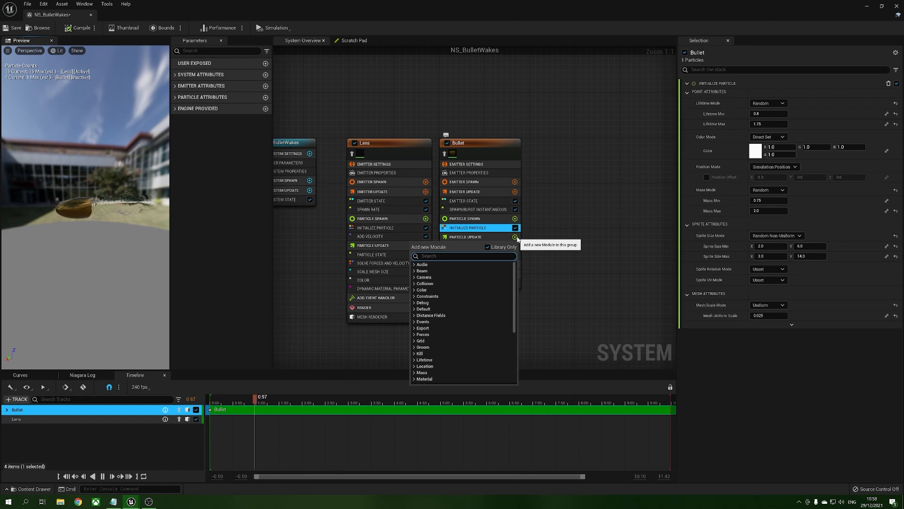
pyautogui.write('update m')
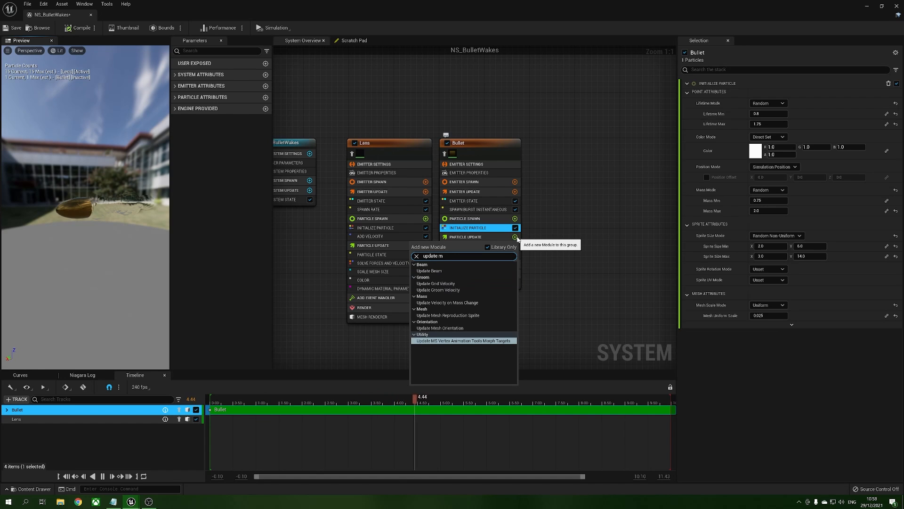
pyautogui.click(460, 329)
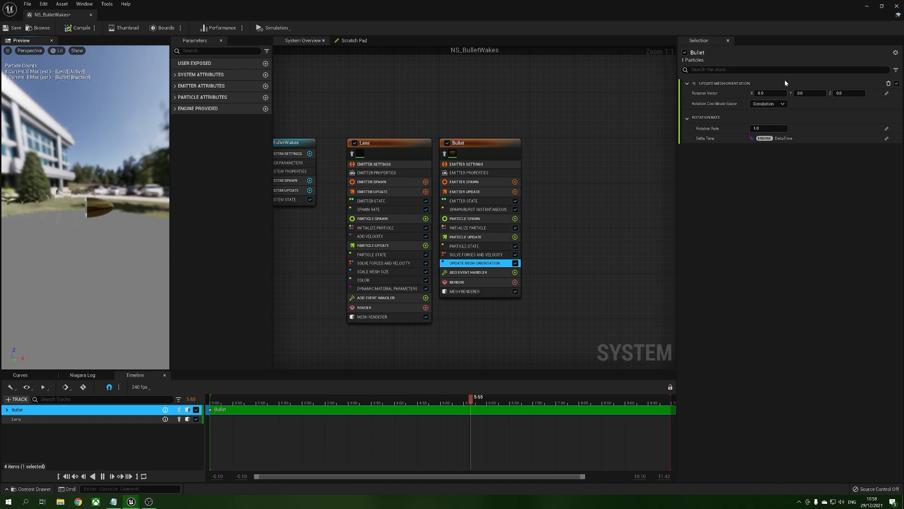
# Set the Update Mesh Orientation rotation vector to X 1, Y 0, Z 0, and save and close the NS_BulletWakes editor.
pyautogui.click(807, 93)
pyautogui.write('1')
pyautogui.press('Return')
pyautogui.write('0')
pyautogui.press('Return')
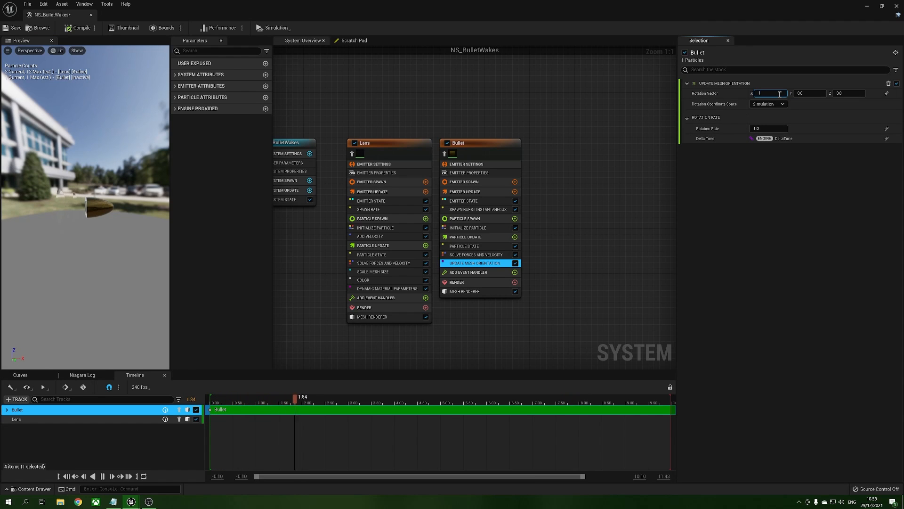
pyautogui.moveTo(123, 219); pyautogui.dragTo(73, 211)
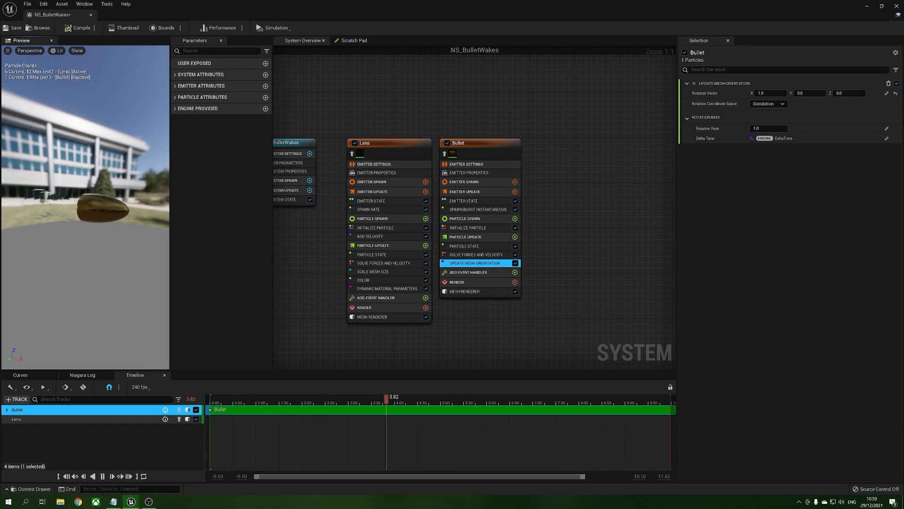
pyautogui.moveTo(95, 219)
pyautogui.mouseDown()
pyautogui.moveTo(168, 219)
pyautogui.moveTo(73, 218)
pyautogui.moveTo(107, 219)
pyautogui.moveTo(95, 219)
pyautogui.mouseUp()
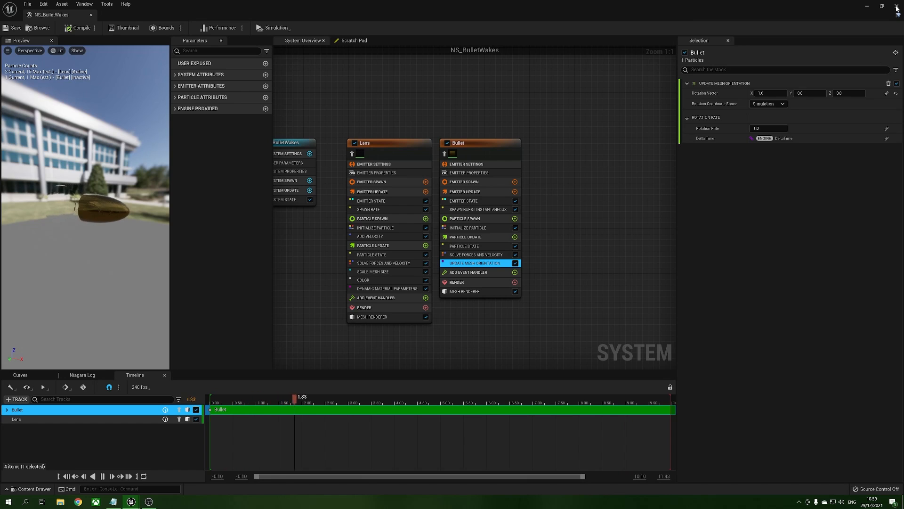
pyautogui.click(897, 8)
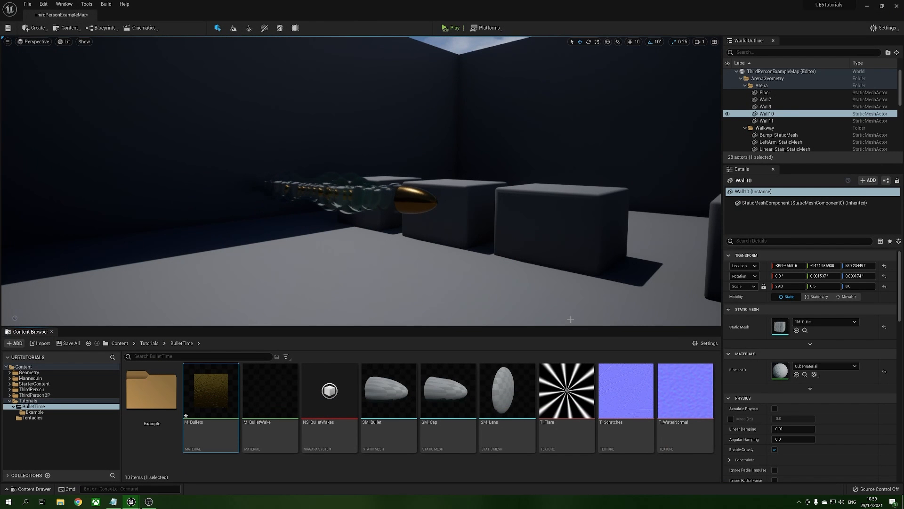
# Look through the assets in the Example folder and return to the BulletTime folder.
pyautogui.doubleClick(152, 393)
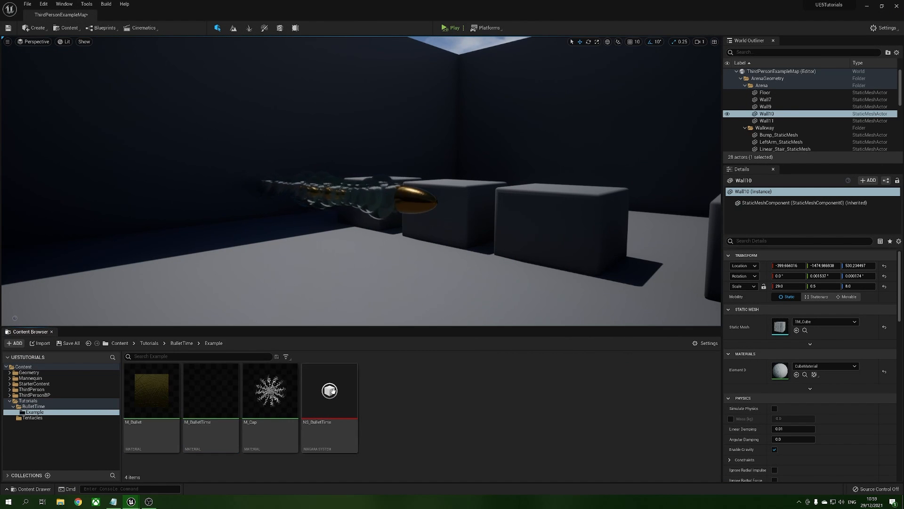
pyautogui.click(182, 343)
pyautogui.click(238, 399)
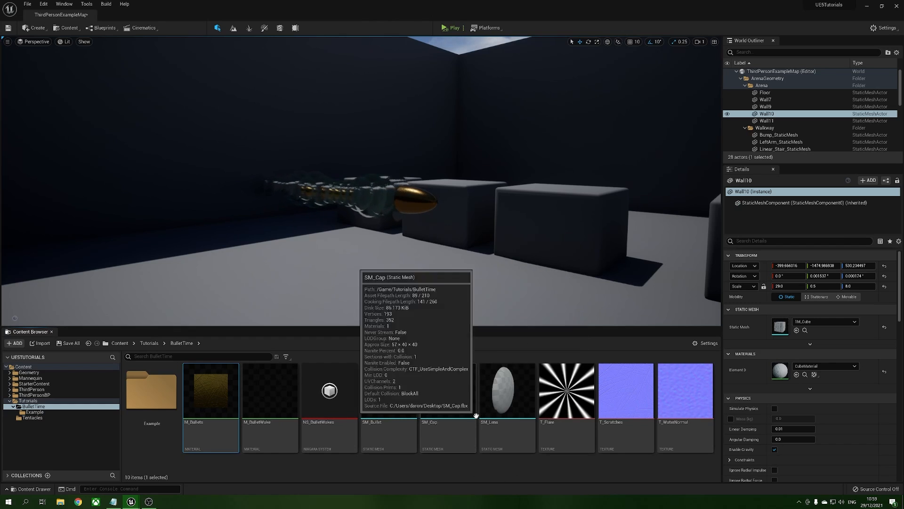
# Create a new material named M_AirDistort in the BulletTime folder.
pyautogui.rightClick(443, 474)
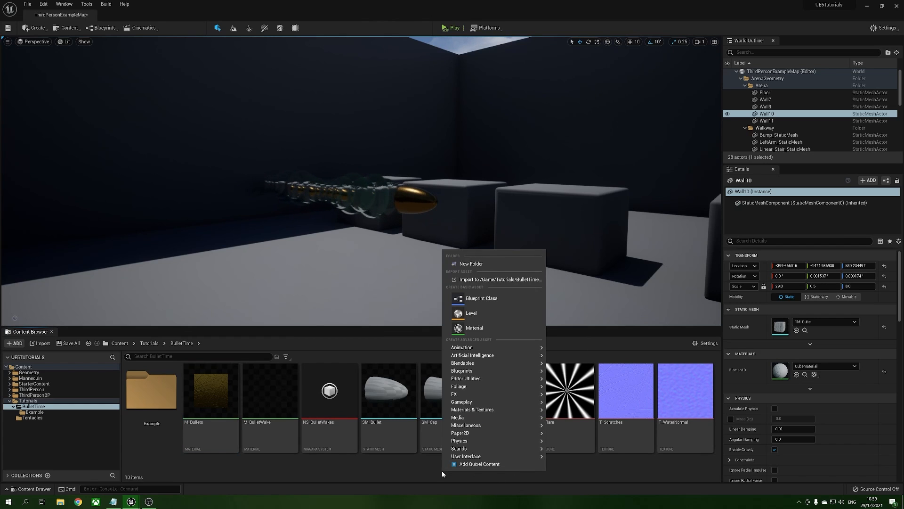
pyautogui.click(476, 328)
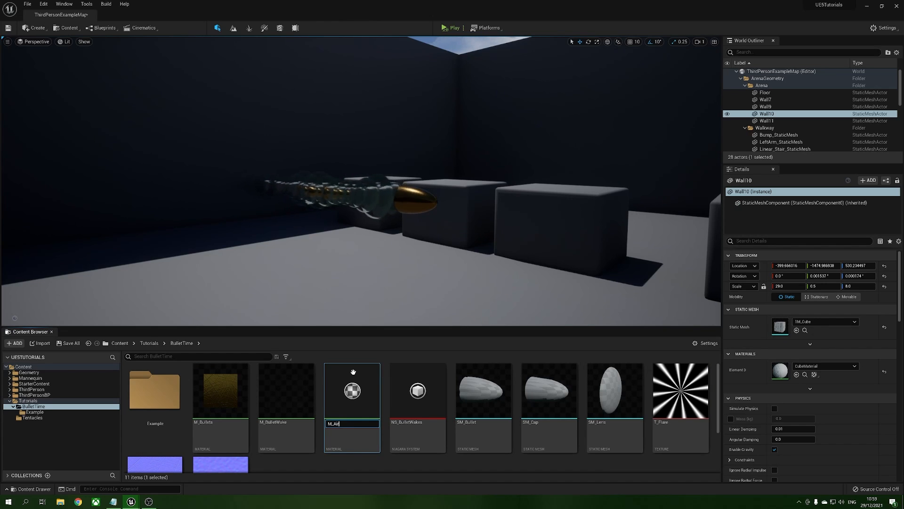
pyautogui.write('M_AirDistor')
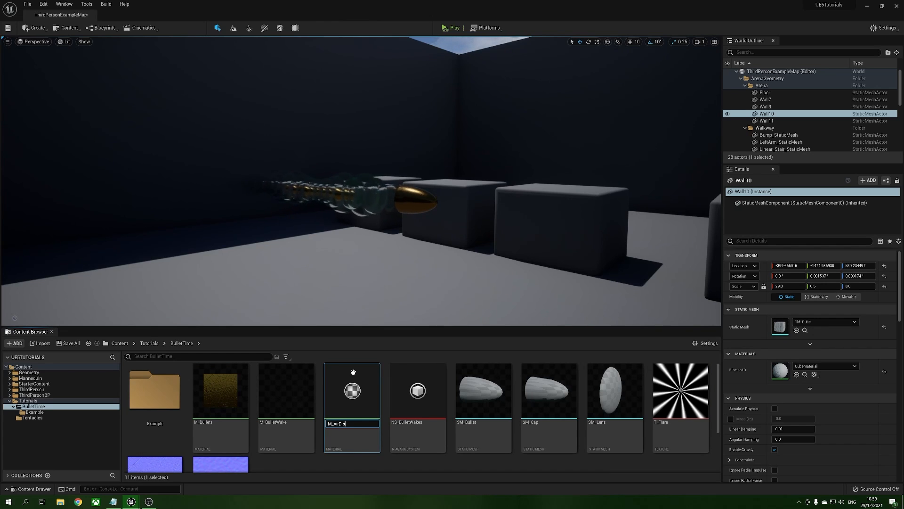
pyautogui.press('Return')
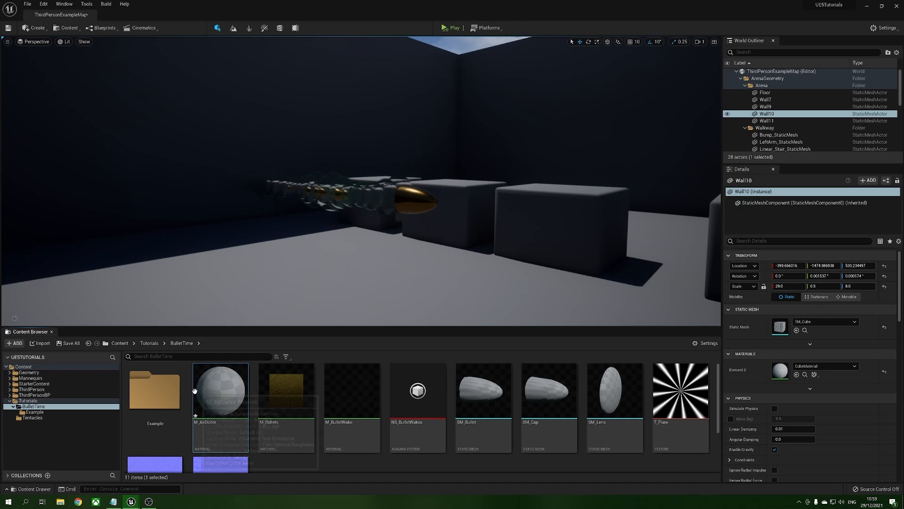
pyautogui.rightClick(230, 391)
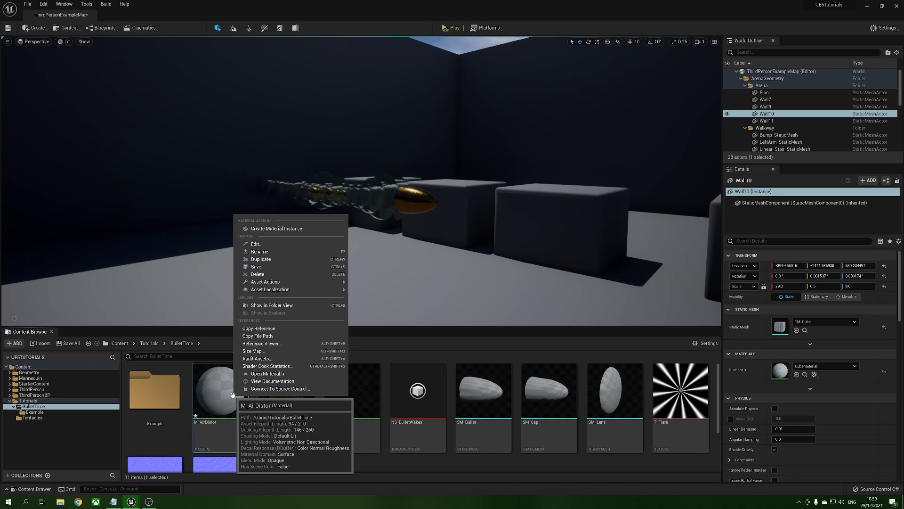
pyautogui.click(289, 253)
pyautogui.write('t')
pyautogui.press('Return')
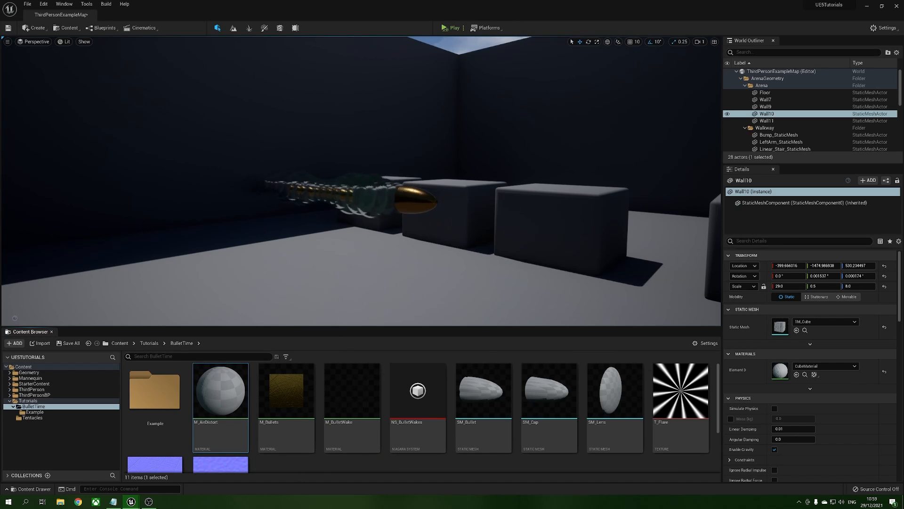
# Open the M_AirDistort material and add the T_Flare and T_WaterNormal textures to its graph as texture samples.
pyautogui.doubleClick(225, 390)
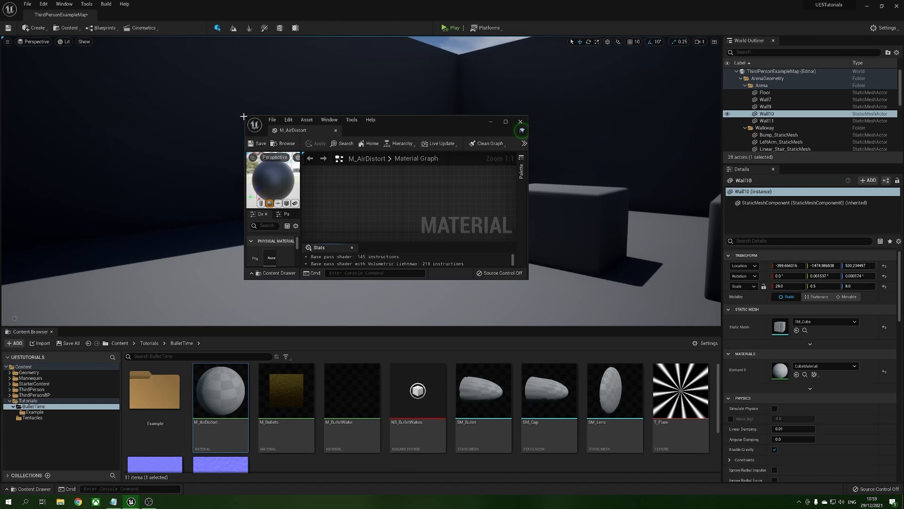
pyautogui.moveTo(245, 115); pyautogui.dragTo(161, 36)
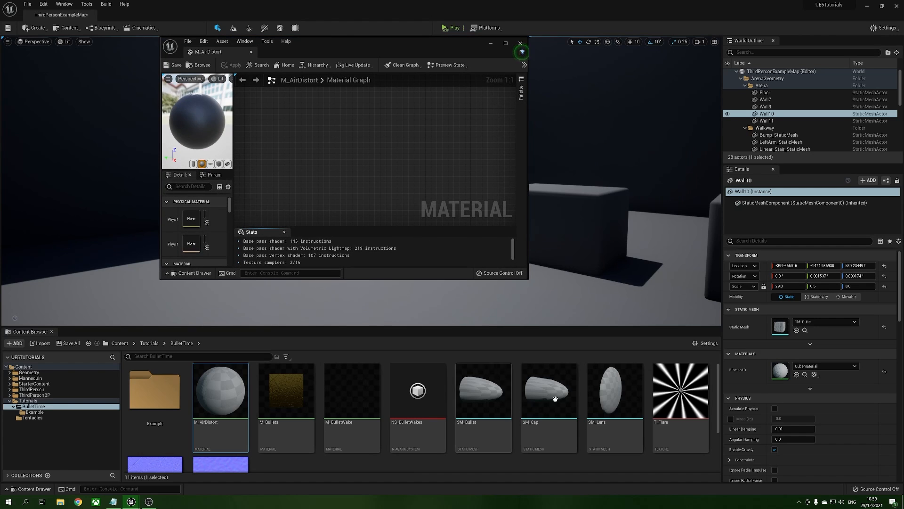
pyautogui.scroll(-1, 532, 381)
pyautogui.moveTo(681, 383); pyautogui.dragTo(361, 151)
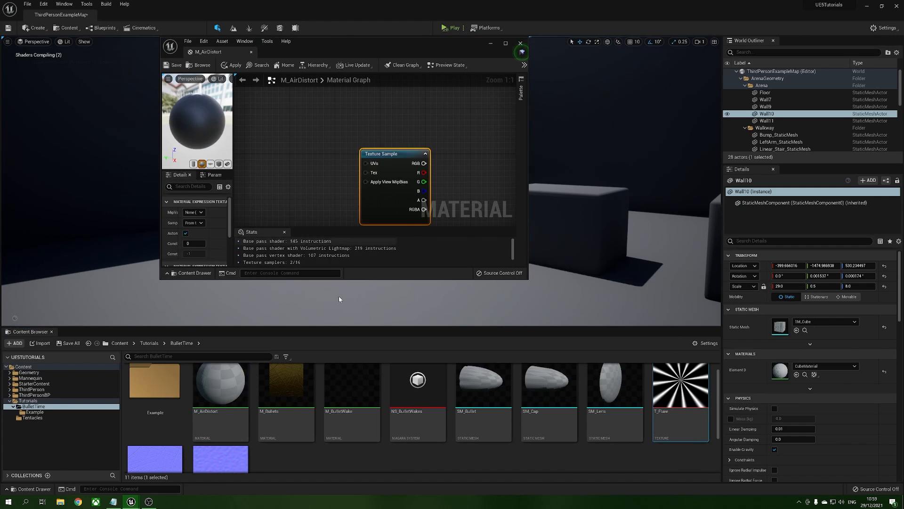
pyautogui.scroll(-1, 254, 430)
pyautogui.moveTo(253, 431); pyautogui.dragTo(310, 122)
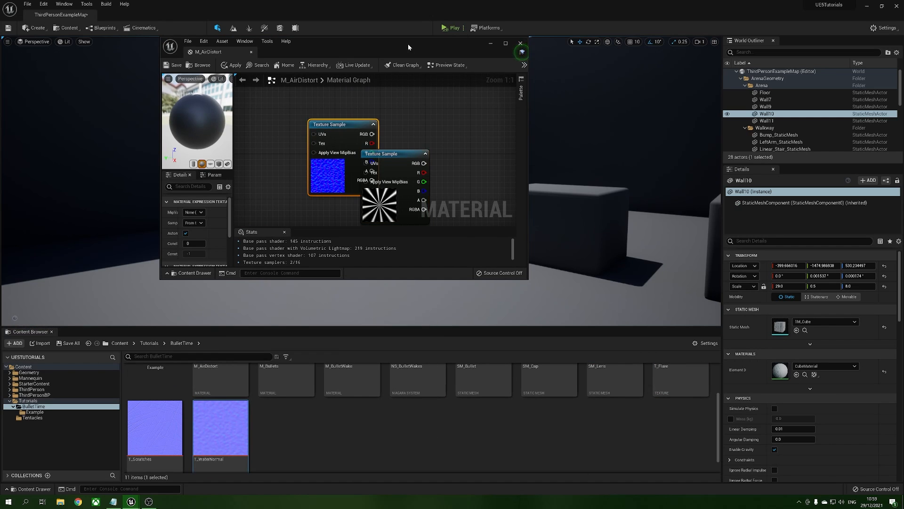
# Maximize the material editor and spread out the T_WaterNormal and T_Flare samples ahead of the material output node.
pyautogui.doubleClick(411, 45)
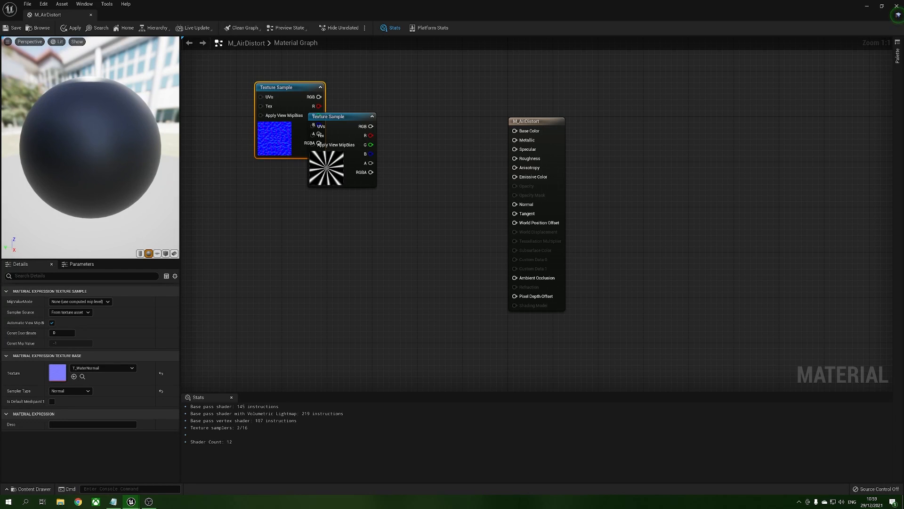
pyautogui.moveTo(336, 234); pyautogui.dragTo(445, 247, button='right')
pyautogui.moveTo(439, 184); pyautogui.dragTo(419, 251)
pyautogui.moveTo(373, 137); pyautogui.dragTo(242, 239)
pyautogui.moveTo(255, 253); pyautogui.dragTo(366, 247, button='right')
pyautogui.moveTo(365, 247); pyautogui.dragTo(338, 230)
pyautogui.moveTo(370, 256); pyautogui.dragTo(431, 255, button='right')
pyautogui.moveTo(415, 234); pyautogui.dragTo(382, 239)
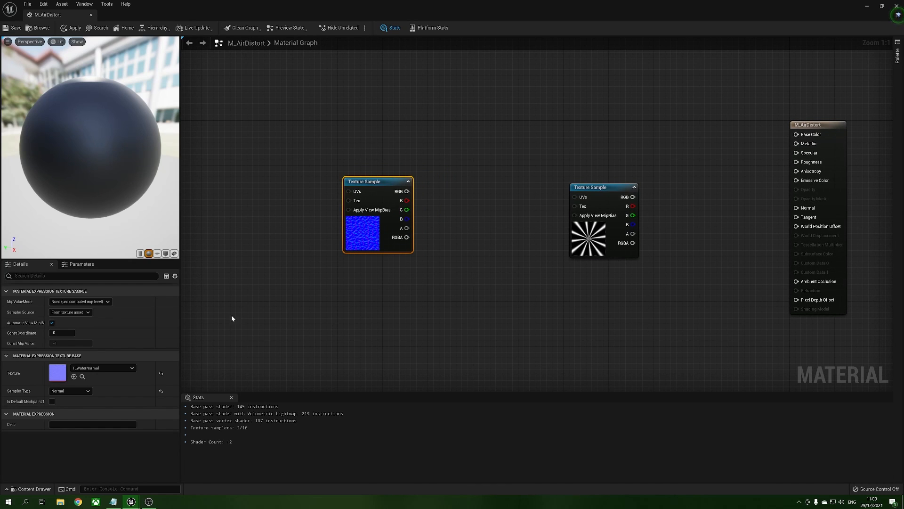
# Add a VectorToRadialValue node before the T_WaterNormal sample.
pyautogui.moveTo(217, 250); pyautogui.dragTo(319, 253, button='right')
pyautogui.rightClick(249, 228)
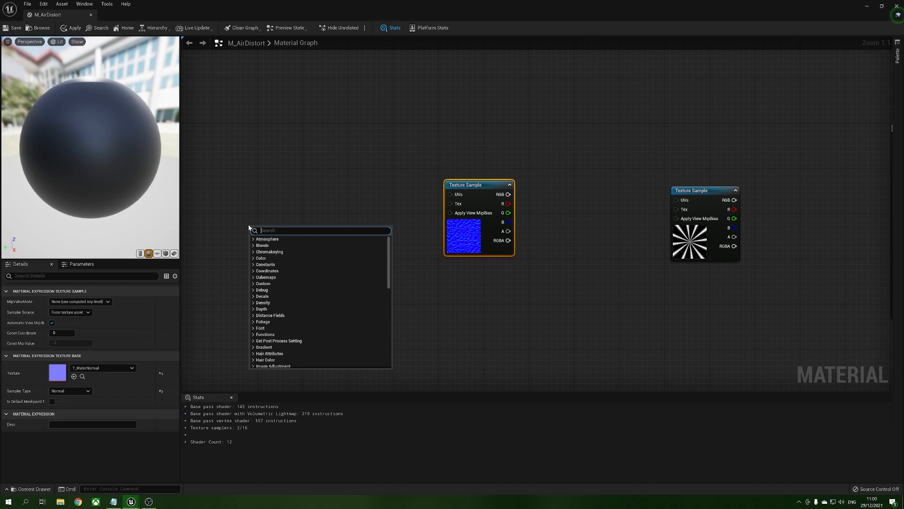
pyautogui.write('vector ')
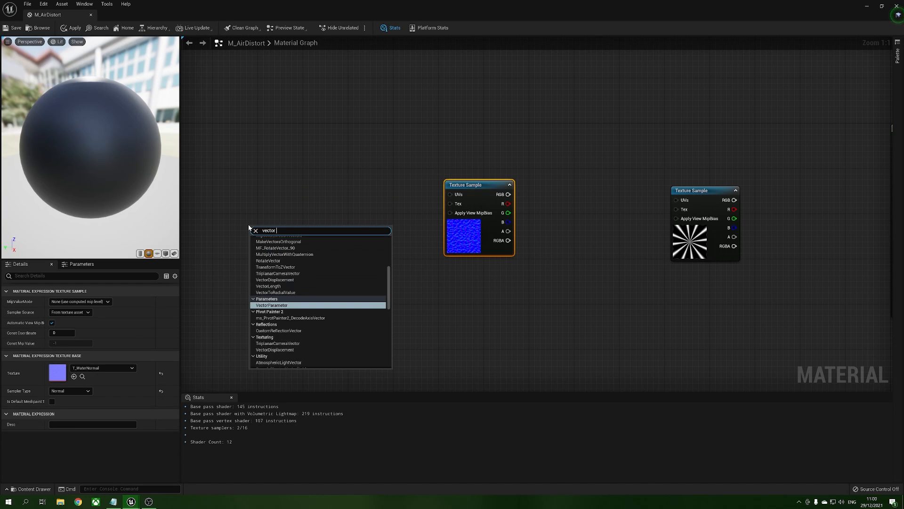
pyautogui.write('to radia')
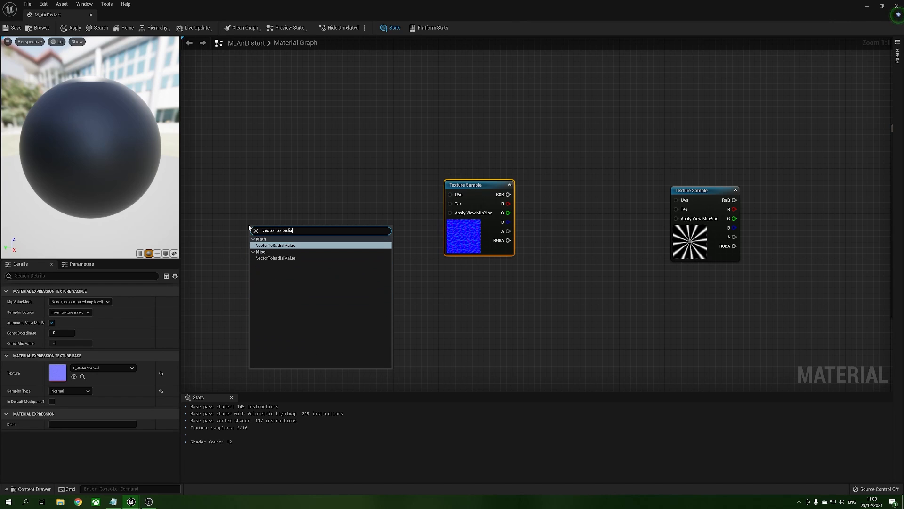
pyautogui.press('Return')
# Connect VectorToRadialValue's Radial Coordinates through a new Panner to the UVs of the T_WaterNormal sample.
pyautogui.moveTo(257, 196); pyautogui.dragTo(308, 211, button='right')
pyautogui.moveTo(339, 215); pyautogui.dragTo(390, 217)
pyautogui.write('panner')
pyautogui.press('Return')
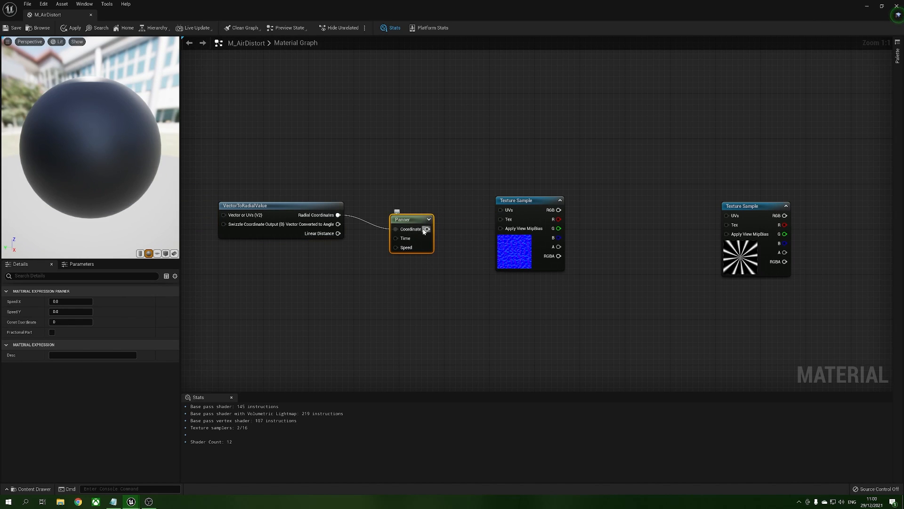
pyautogui.moveTo(508, 212); pyautogui.dragTo(509, 211)
pyautogui.moveTo(407, 219); pyautogui.dragTo(399, 206)
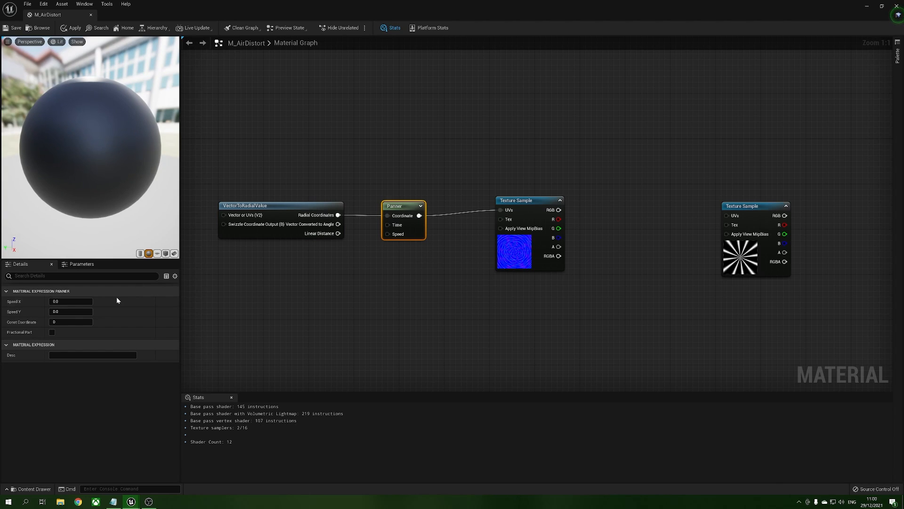
# Set the Panner's Speed Y to -0.7 and reposition the two texture samples.
pyautogui.click(71, 303)
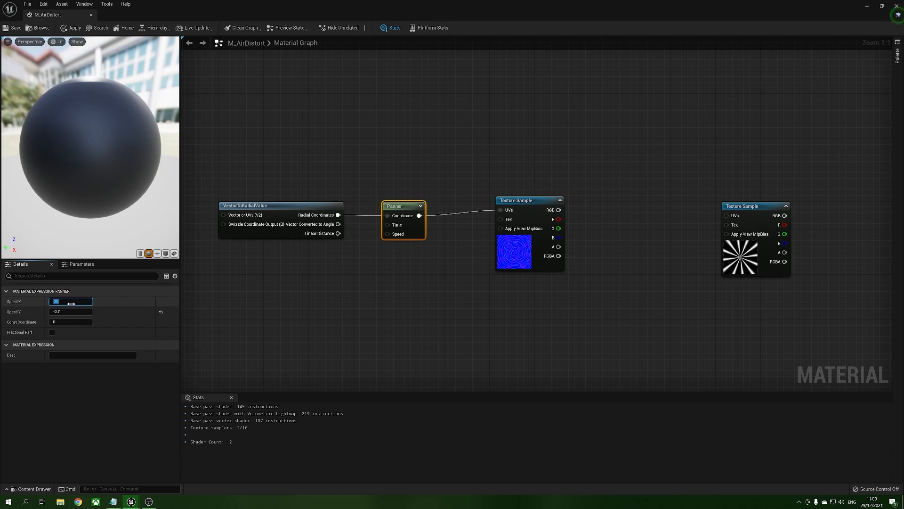
pyautogui.moveTo(512, 252); pyautogui.dragTo(463, 258)
pyautogui.moveTo(525, 241); pyautogui.dragTo(491, 256, button='right')
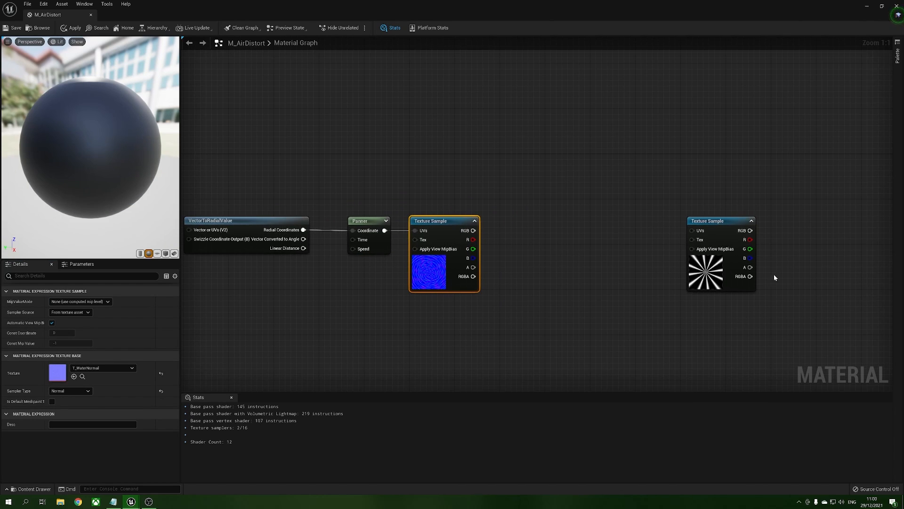
pyautogui.moveTo(706, 278); pyautogui.dragTo(677, 266)
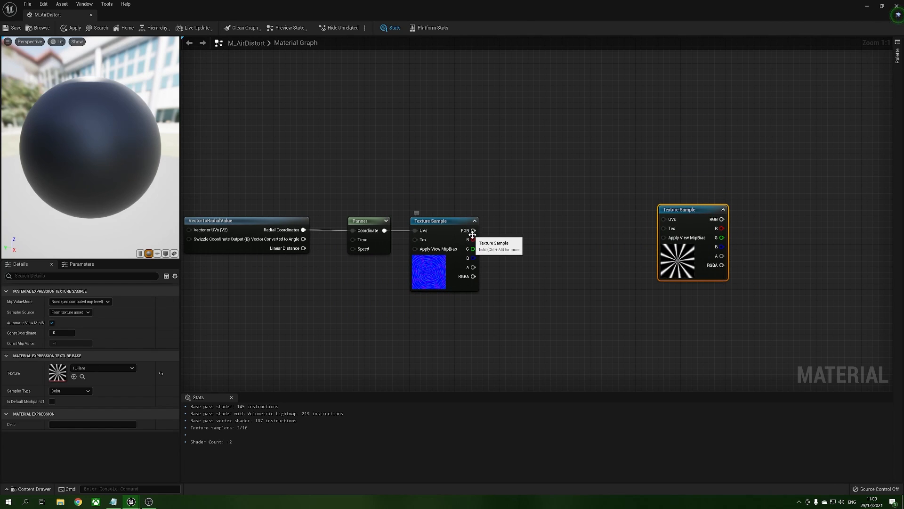
pyautogui.moveTo(711, 253); pyautogui.dragTo(716, 252)
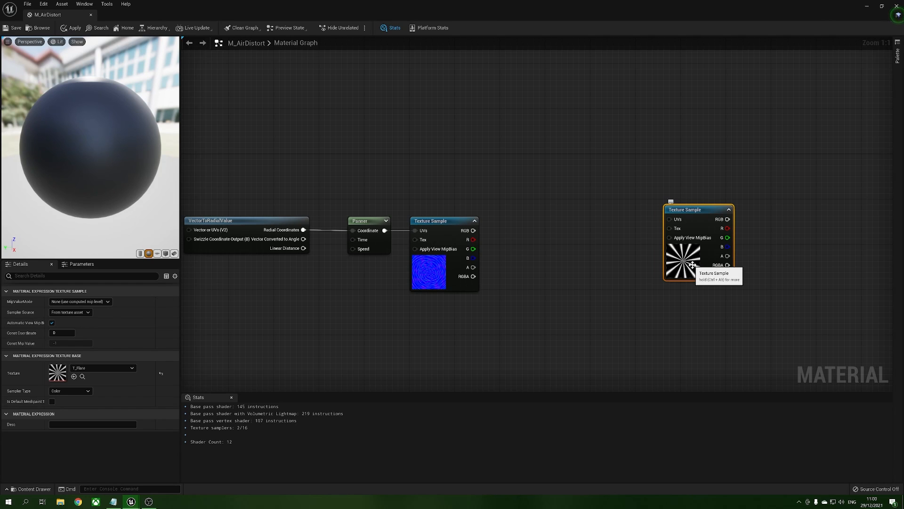
# Add a Component Mask for the R and G channels to the T_WaterNormal sample's RGB output.
pyautogui.moveTo(470, 230); pyautogui.dragTo(486, 237)
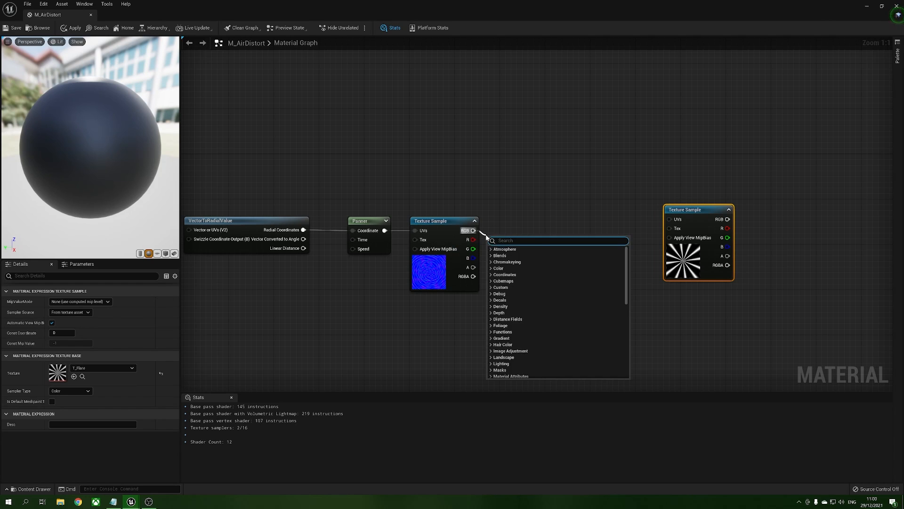
pyautogui.write('comp')
pyautogui.press('Return')
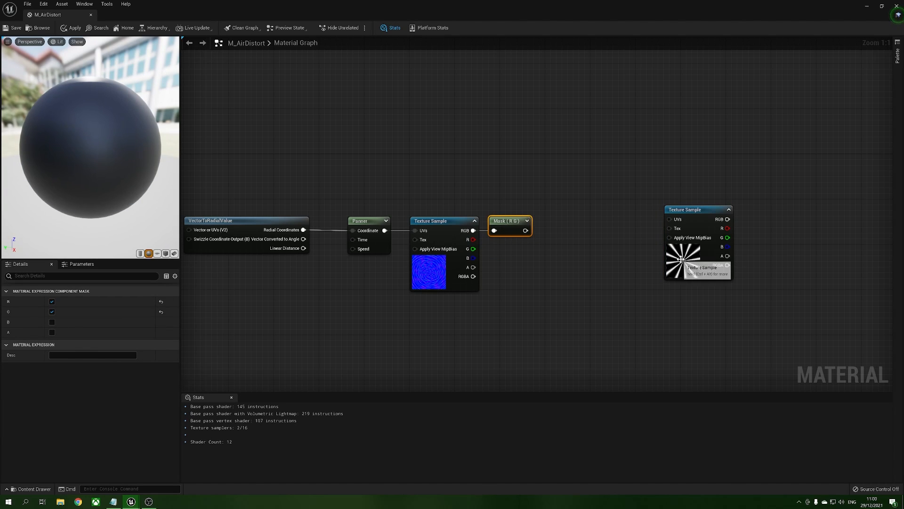
# Sum a new TexCoord node and the R G mask in an Add node, and feed the result into the T_Flare sample's UVs.
pyautogui.click(559, 183)
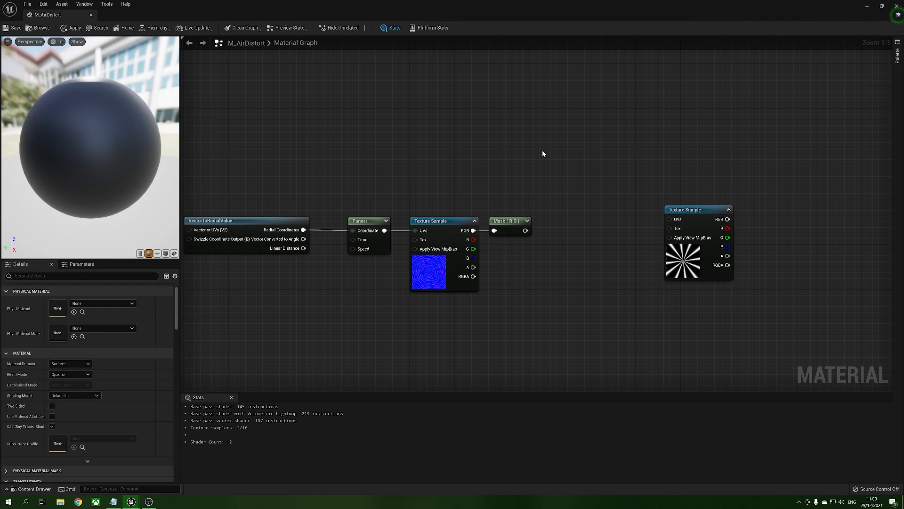
pyautogui.click(534, 166)
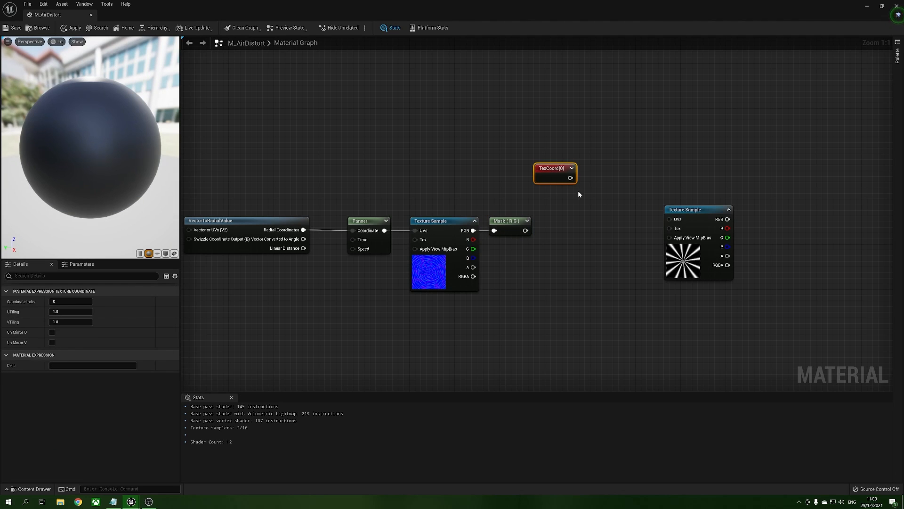
pyautogui.moveTo(548, 173); pyautogui.dragTo(531, 153)
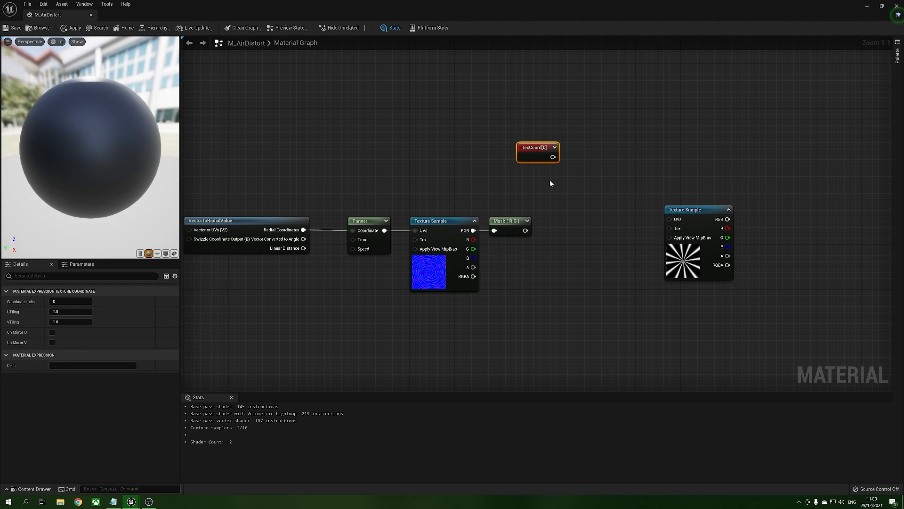
pyautogui.click(558, 168)
pyautogui.moveTo(552, 157); pyautogui.dragTo(575, 179)
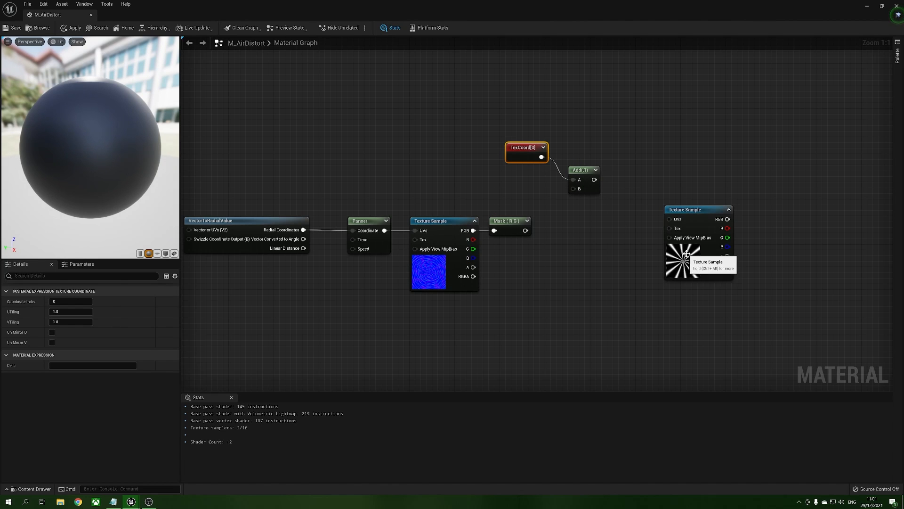
pyautogui.moveTo(687, 209); pyautogui.dragTo(700, 210)
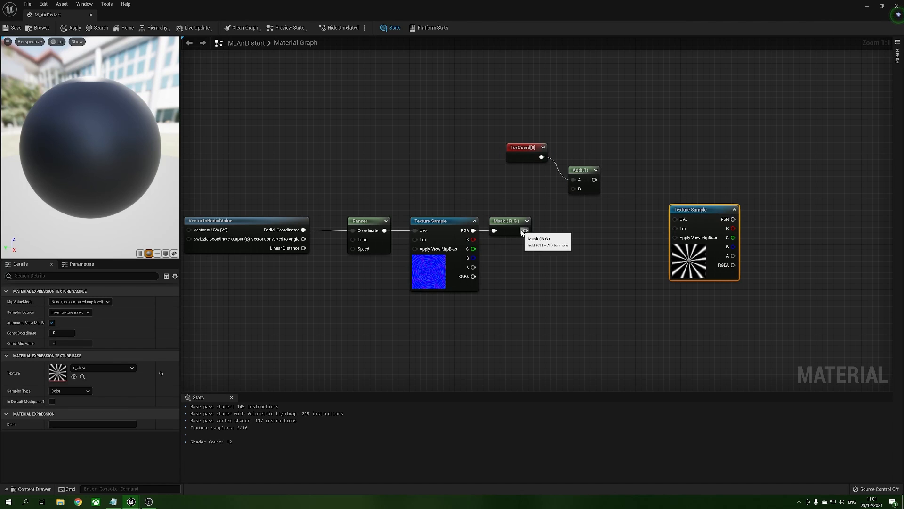
pyautogui.moveTo(573, 196); pyautogui.dragTo(678, 219)
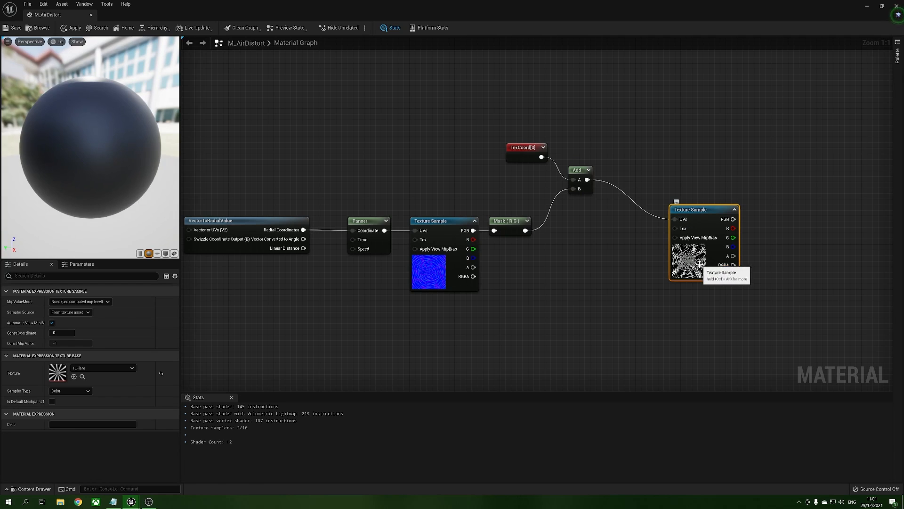
# Enable realtime preview on the T_Flare sample and preview the node on a plane mesh.
pyautogui.rightClick(698, 266)
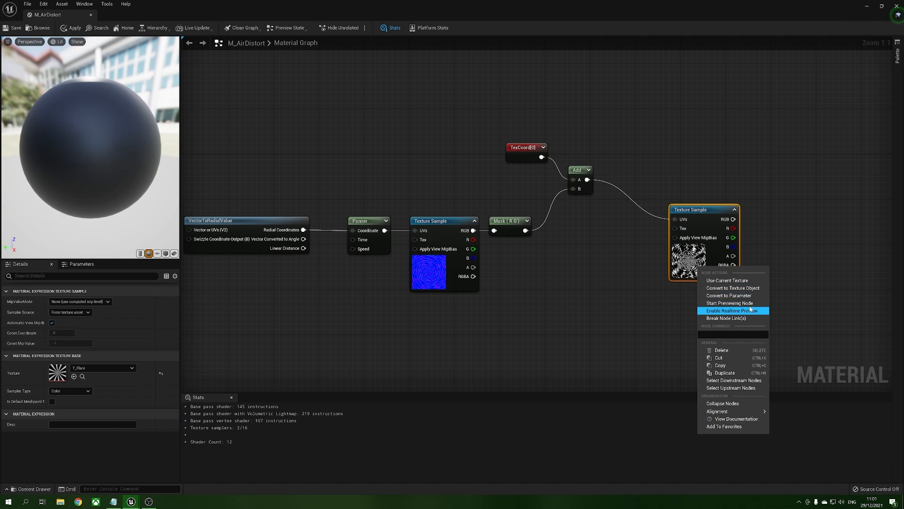
pyautogui.click(723, 311)
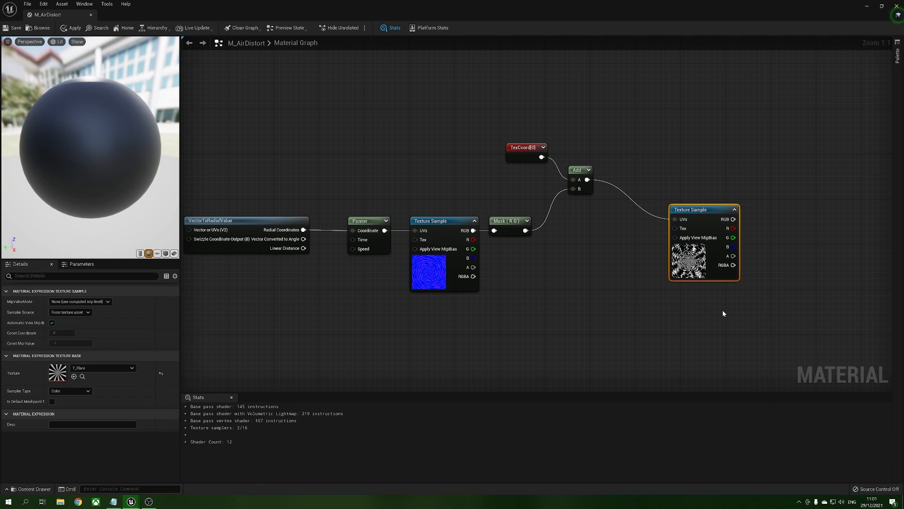
pyautogui.click(157, 253)
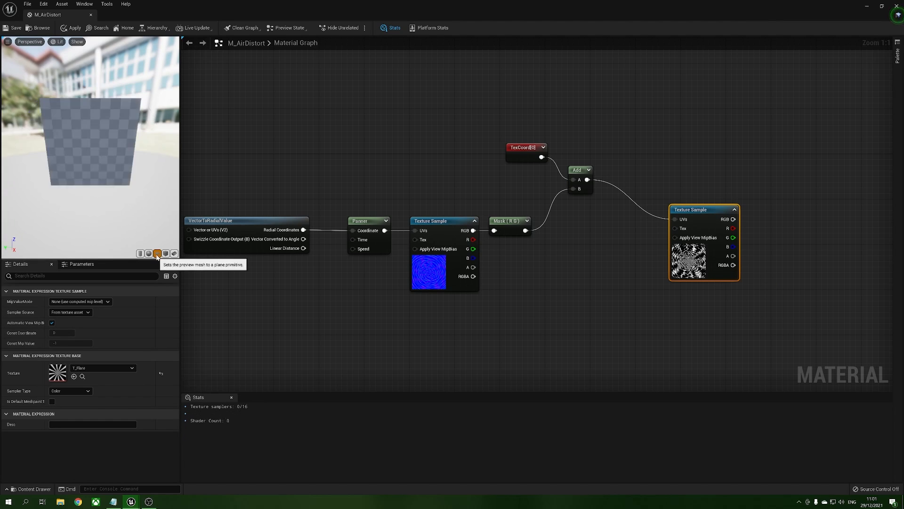
pyautogui.rightClick(698, 209)
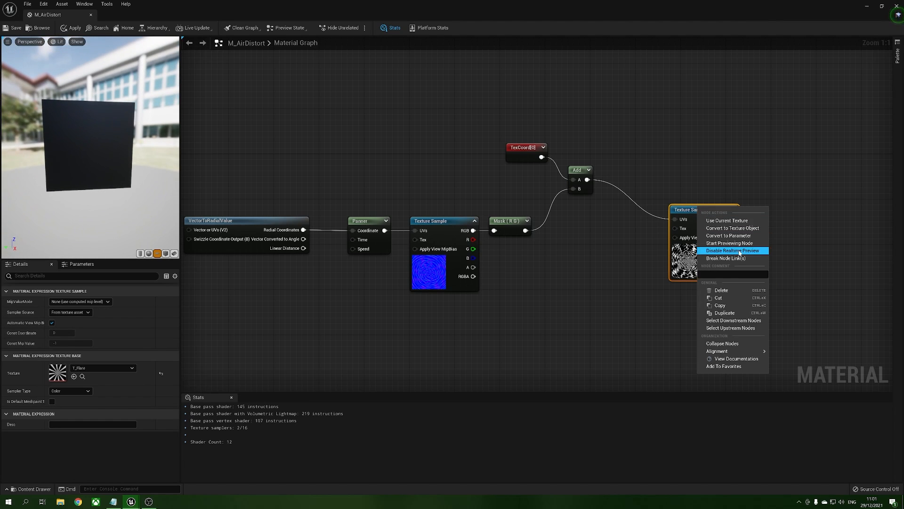
pyautogui.click(732, 243)
pyautogui.moveTo(121, 187); pyautogui.dragTo(124, 210, button='right')
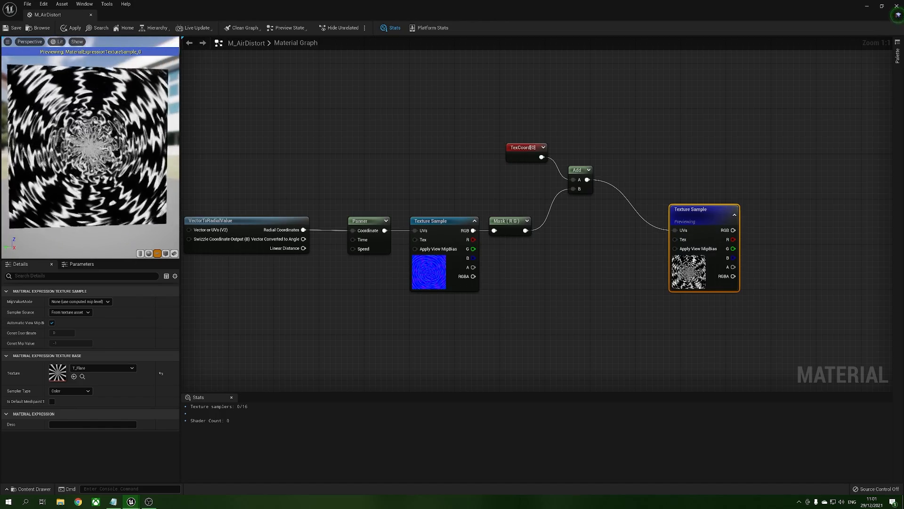
# Insert a Multiply node with Const B 0.6 between the R G mask and the Add node's B input.
pyautogui.moveTo(577, 170); pyautogui.dragTo(594, 164)
pyautogui.moveTo(524, 231); pyautogui.dragTo(538, 233)
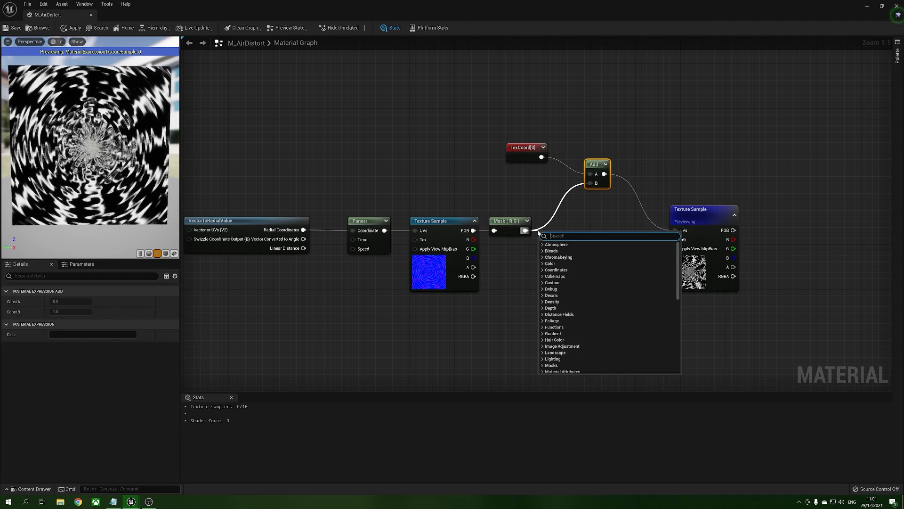
pyautogui.write('multiply')
pyautogui.press('Return')
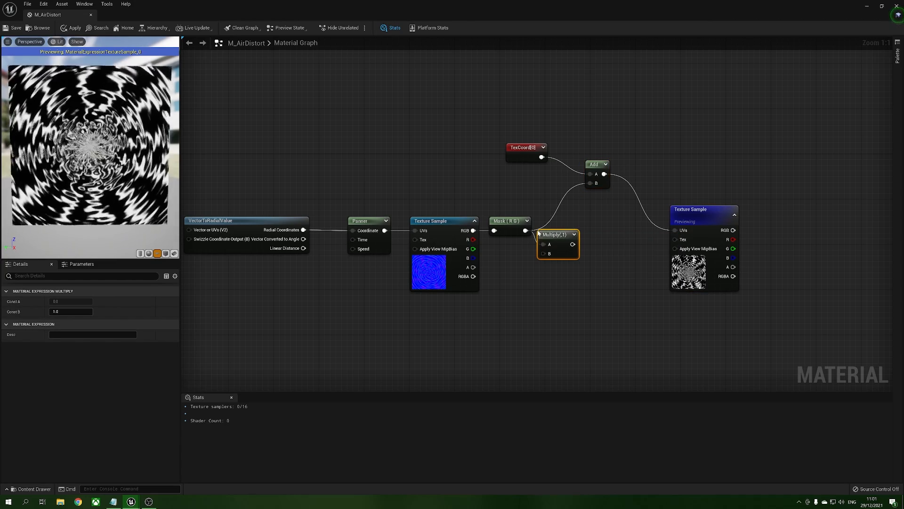
pyautogui.moveTo(573, 244); pyautogui.dragTo(591, 183)
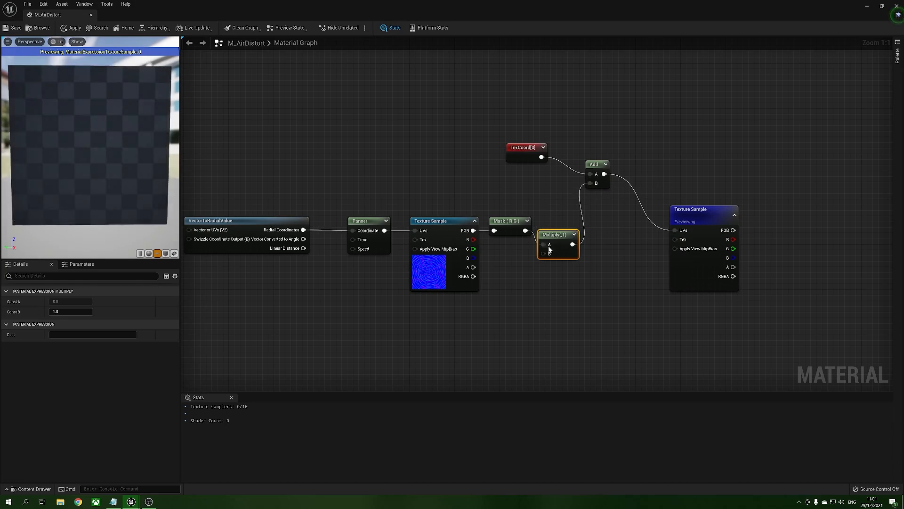
pyautogui.click(60, 312)
pyautogui.write('0.6')
pyautogui.press('Return')
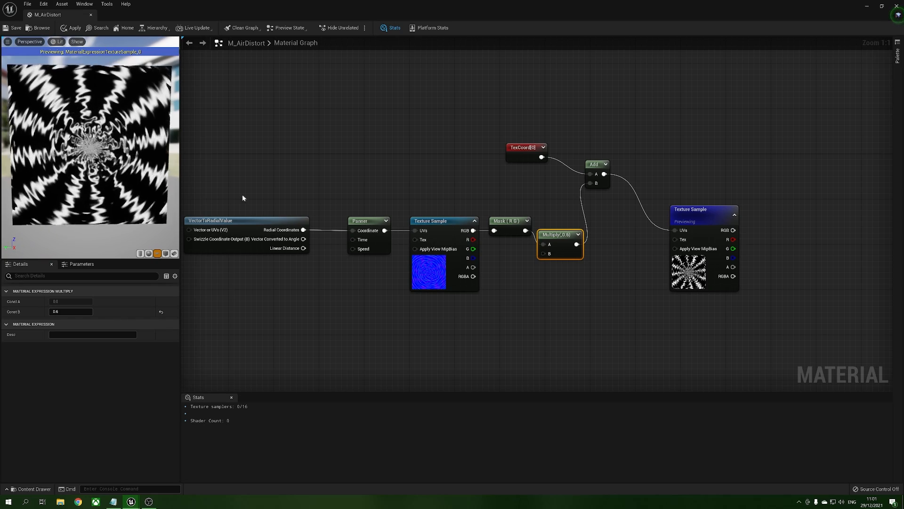
# Move the T_Flare sample closer to the Add node, leaving room before the material output node.
pyautogui.moveTo(728, 219); pyautogui.dragTo(698, 185)
pyautogui.rightClick(693, 187)
pyautogui.moveTo(683, 151); pyautogui.dragTo(699, 168, button='right')
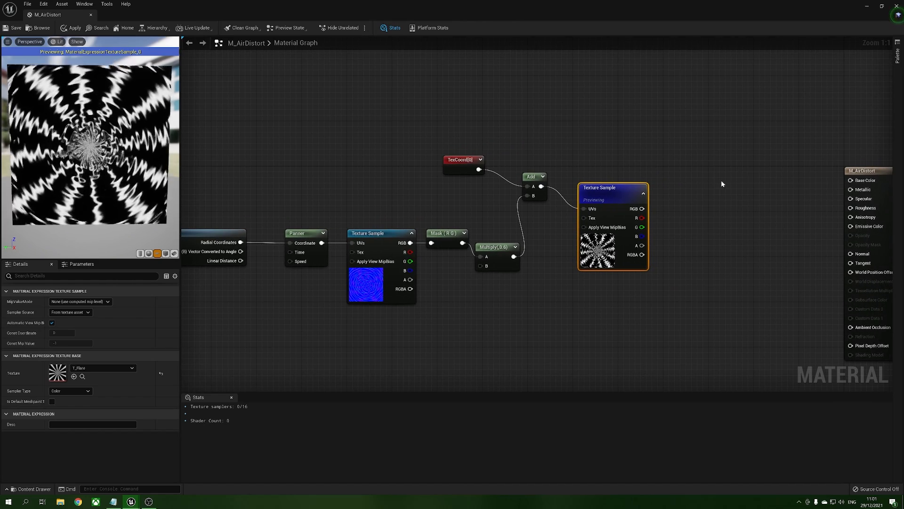
pyautogui.moveTo(624, 196); pyautogui.dragTo(613, 179)
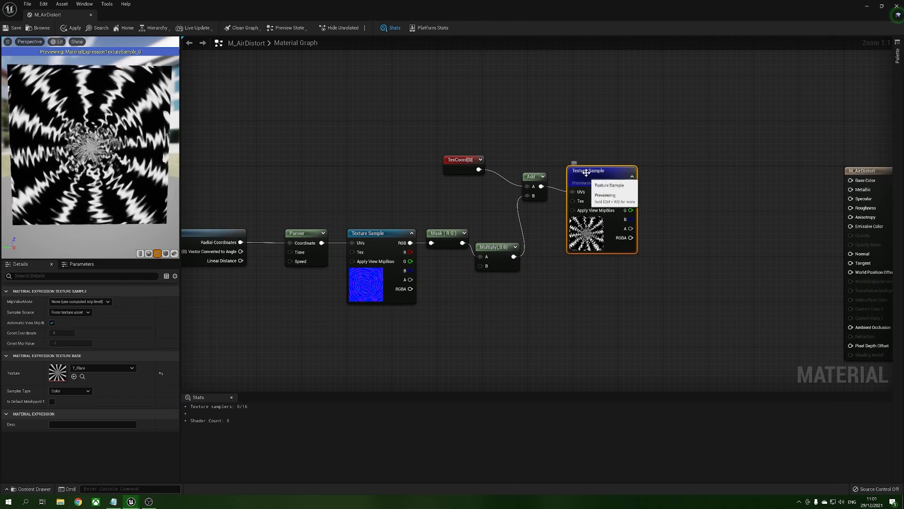
# Add a RadialGradientExponential node below the T_Flare texture sample.
pyautogui.rightClick(611, 304)
pyautogui.write('radia')
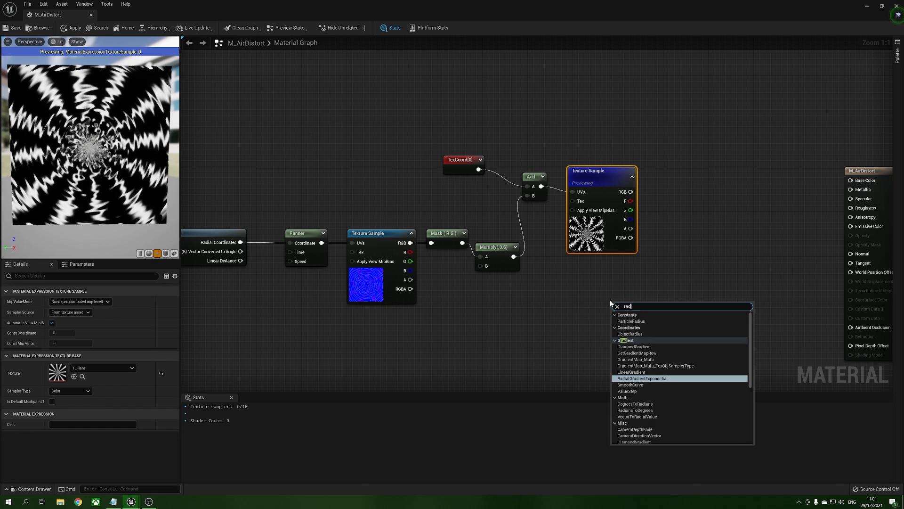
pyautogui.click(642, 359)
pyautogui.moveTo(637, 296); pyautogui.dragTo(564, 297)
pyautogui.moveTo(699, 286); pyautogui.dragTo(676, 296, button='right')
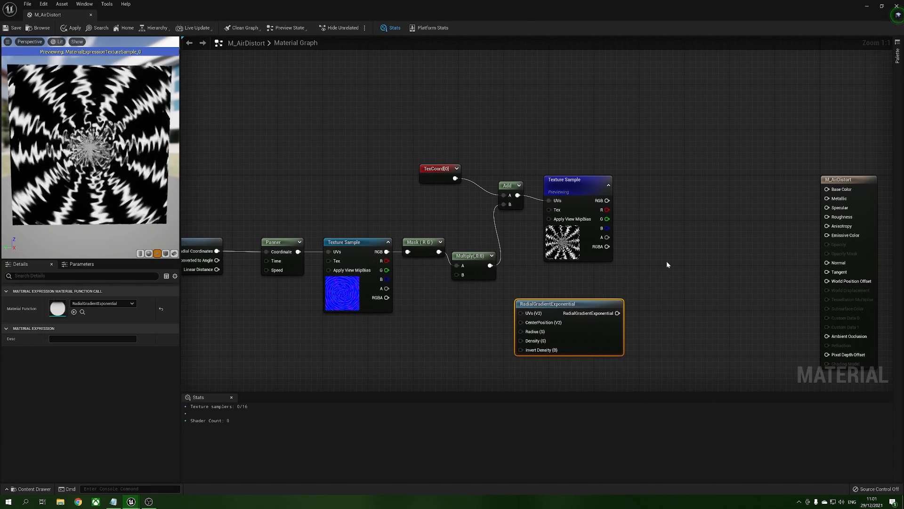
# Multiply the T_Flare sample's R output by the RadialGradientExponential output in a new Multiply node.
pyautogui.press('m')
pyautogui.click(651, 214)
pyautogui.moveTo(607, 200); pyautogui.dragTo(626, 181)
pyautogui.click(626, 182)
pyautogui.moveTo(607, 210); pyautogui.dragTo(656, 227)
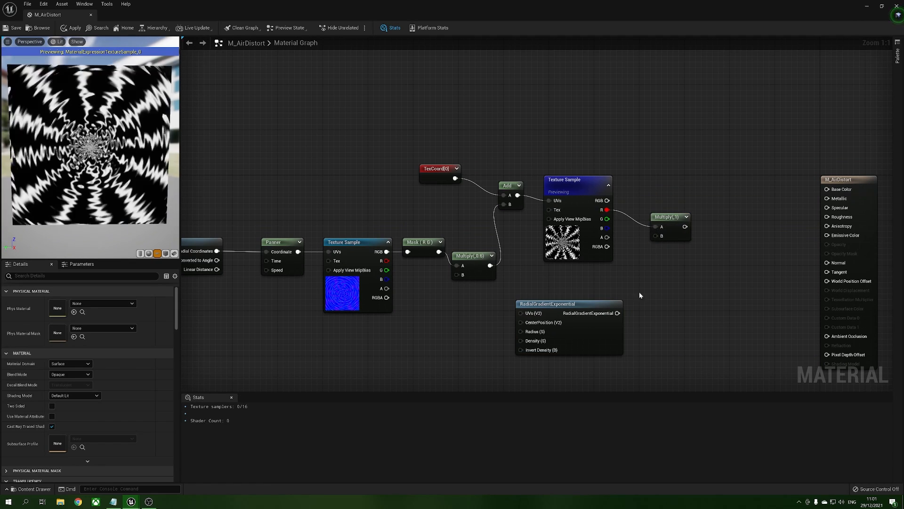
pyautogui.moveTo(618, 315); pyautogui.dragTo(657, 236)
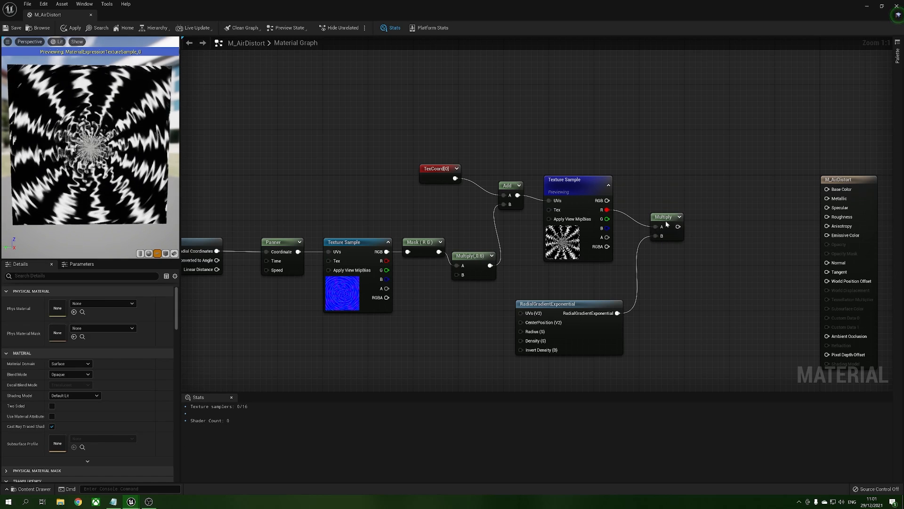
# Preview the new Multiply node and feed the Add node's output into the RadialGradientExponential's UVs.
pyautogui.rightClick(666, 230)
pyautogui.click(695, 235)
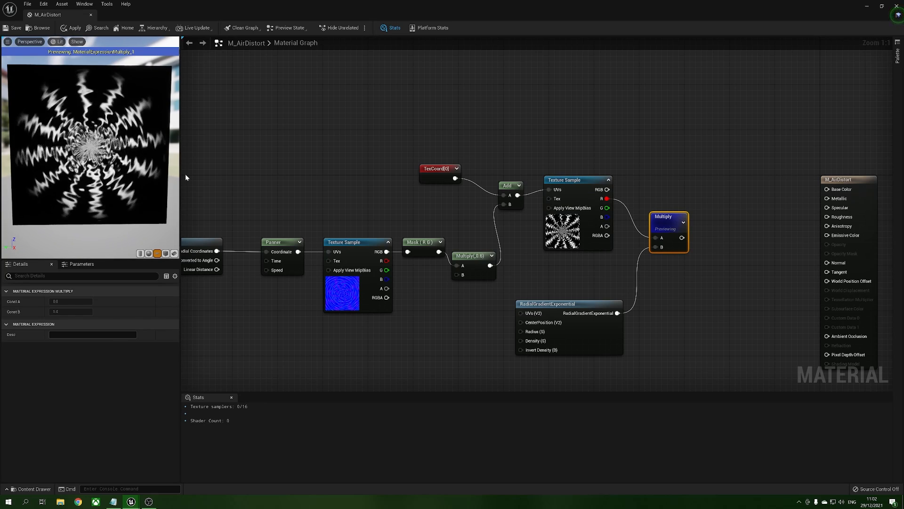
pyautogui.moveTo(555, 311); pyautogui.dragTo(561, 261)
pyautogui.moveTo(518, 195); pyautogui.dragTo(525, 198)
pyautogui.moveTo(545, 271); pyautogui.dragTo(544, 279)
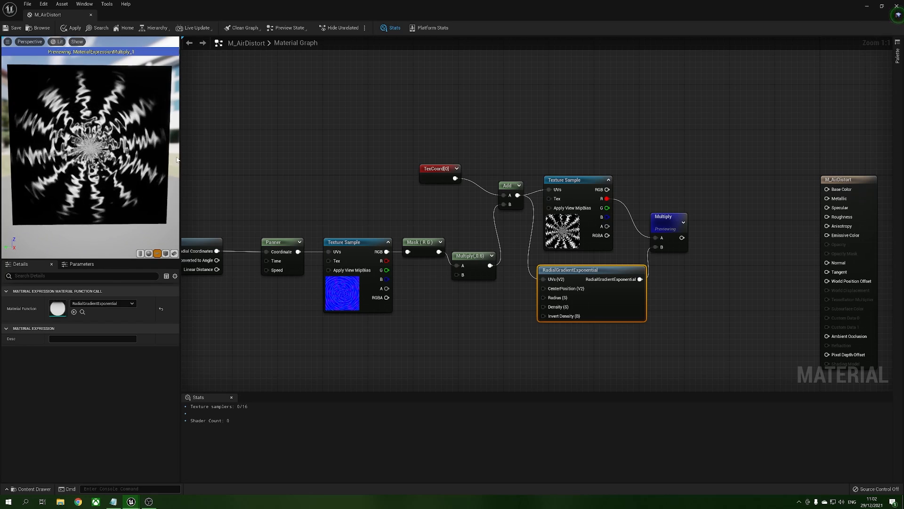
pyautogui.moveTo(122, 74)
pyautogui.mouseDown()
pyautogui.moveTo(101, 76)
pyautogui.moveTo(136, 85)
pyautogui.mouseUp()
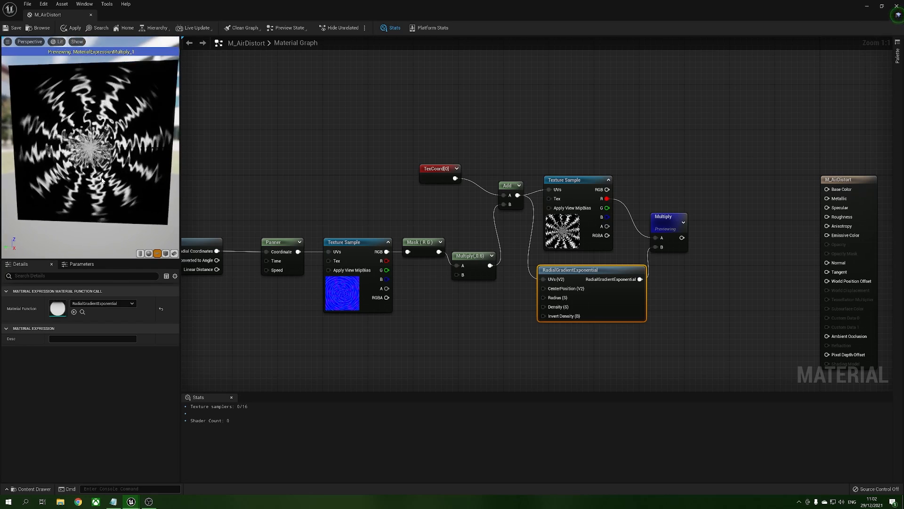
# Stop previewing the Multiply node, and set the material's Blend Mode to Translucent and Shading Model to Unlit.
pyautogui.moveTo(708, 261); pyautogui.dragTo(620, 255, button='right')
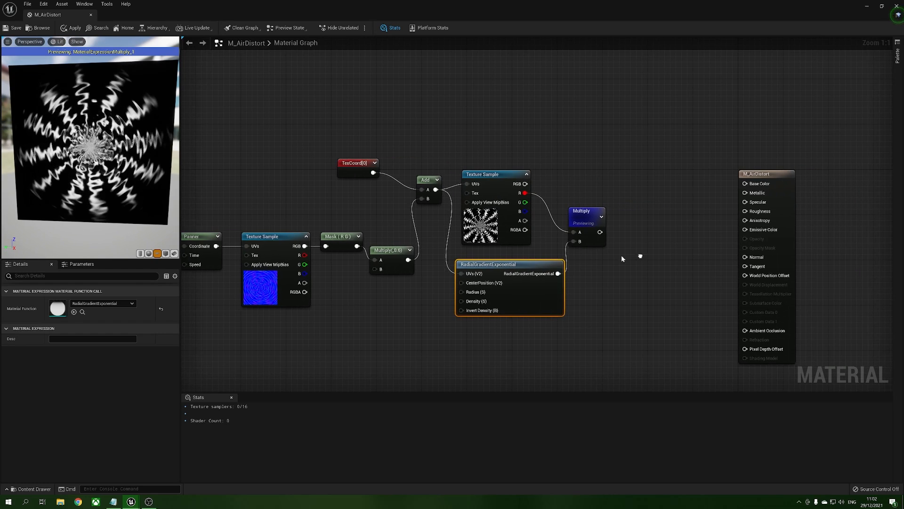
pyautogui.rightClick(585, 215)
pyautogui.click(617, 230)
pyautogui.click(648, 246)
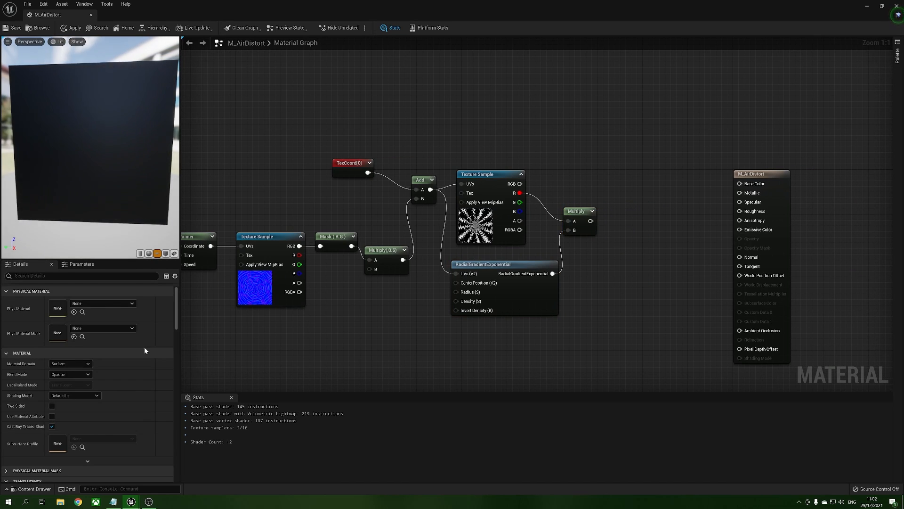
pyautogui.click(70, 374)
pyautogui.click(75, 395)
pyautogui.click(75, 395)
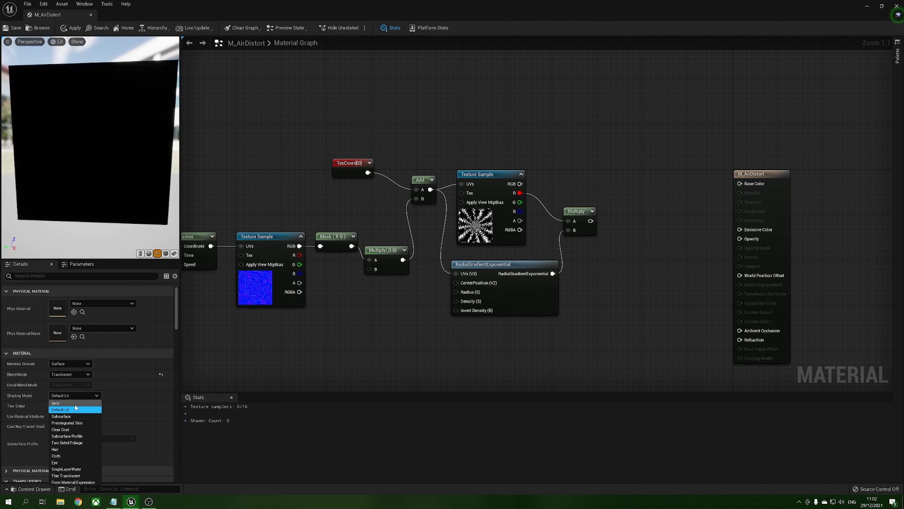
pyautogui.click(75, 405)
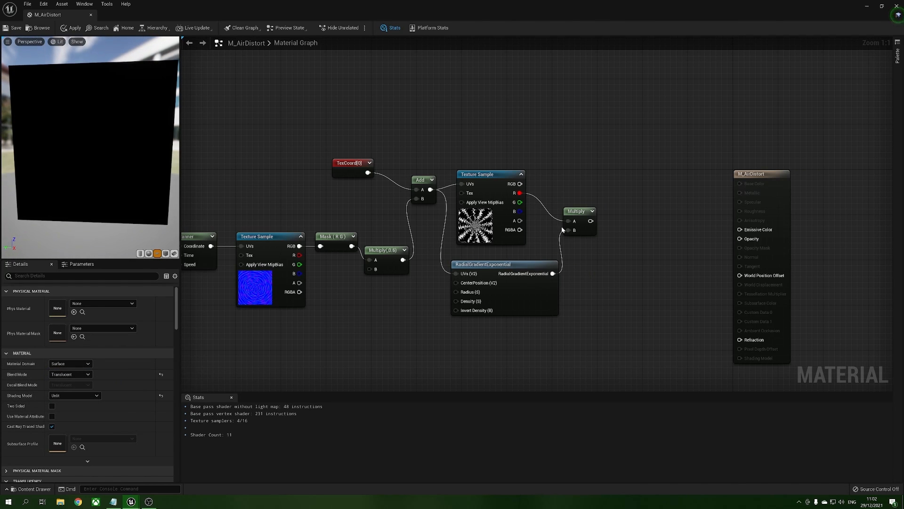
# Add a Particle Color node above the graph and connect its color output to Emissive Color.
pyautogui.moveTo(567, 158); pyautogui.dragTo(465, 152, button='right')
pyautogui.moveTo(666, 168); pyautogui.dragTo(705, 145)
pyautogui.rightClick(558, 125)
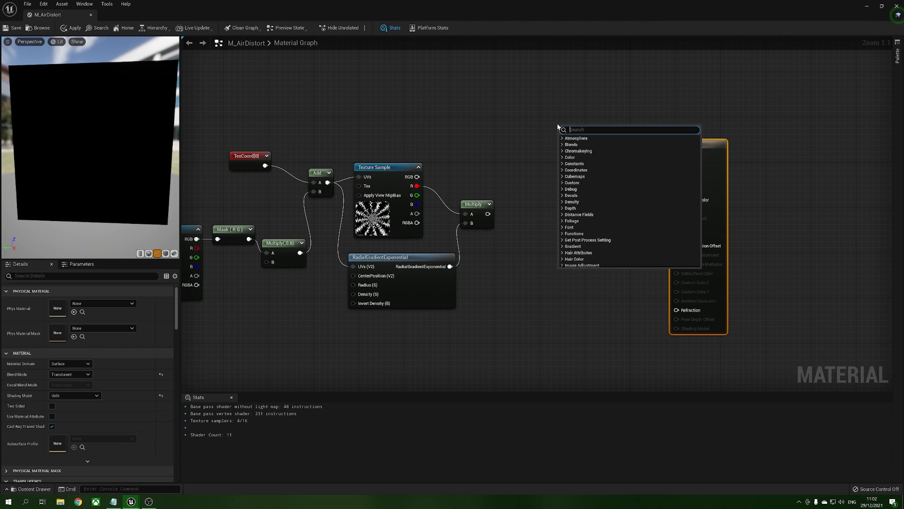
pyautogui.write('partic')
pyautogui.press('Return')
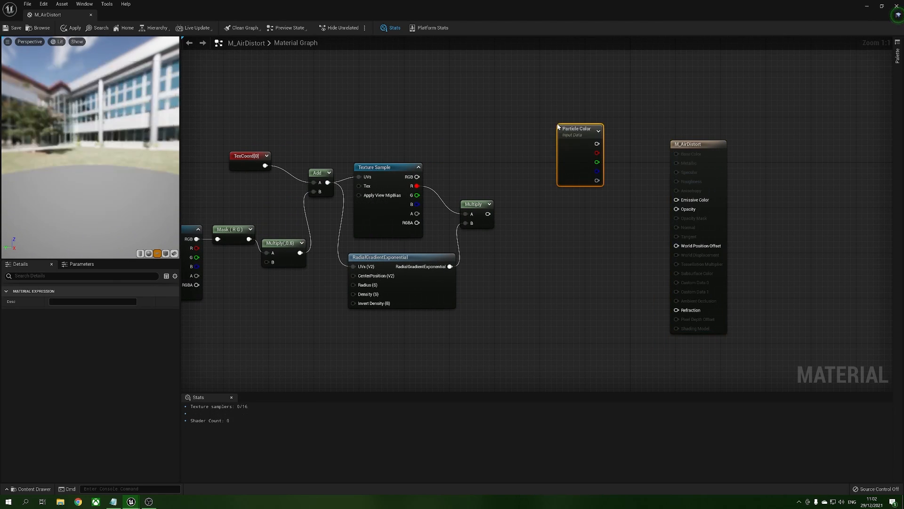
pyautogui.moveTo(585, 133); pyautogui.dragTo(677, 200)
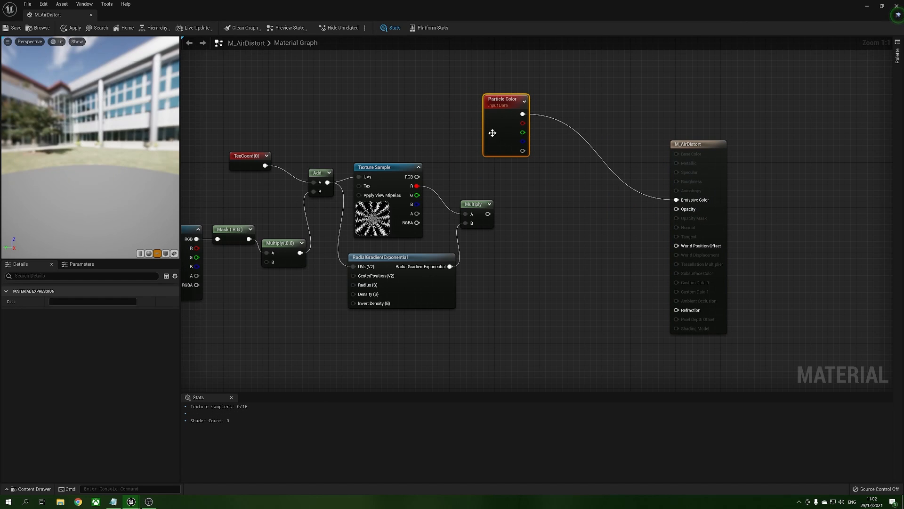
pyautogui.moveTo(491, 133); pyautogui.dragTo(453, 122)
# Multiply the Particle Color alpha by the masked flare result in a new Multiply node and connect it to Opacity.
pyautogui.click(529, 176)
pyautogui.click(535, 170)
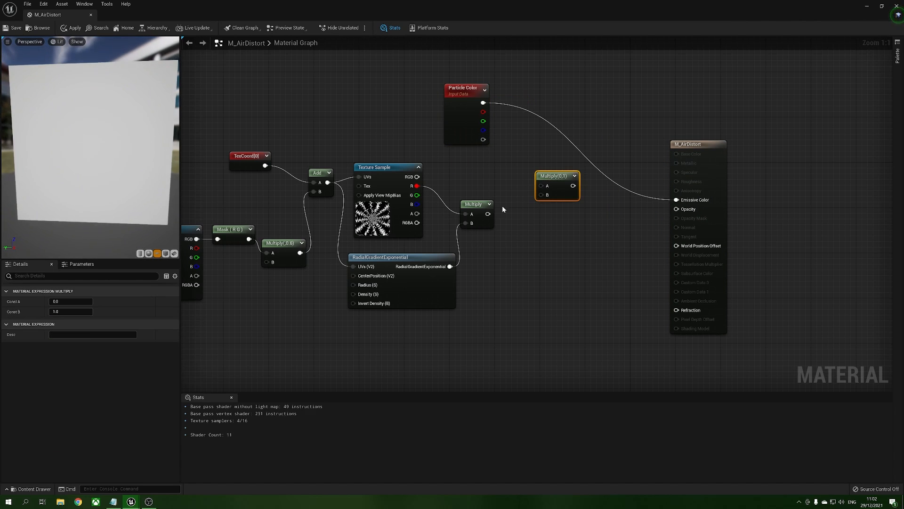
pyautogui.moveTo(488, 214); pyautogui.dragTo(484, 141)
pyautogui.moveTo(564, 186); pyautogui.dragTo(677, 208)
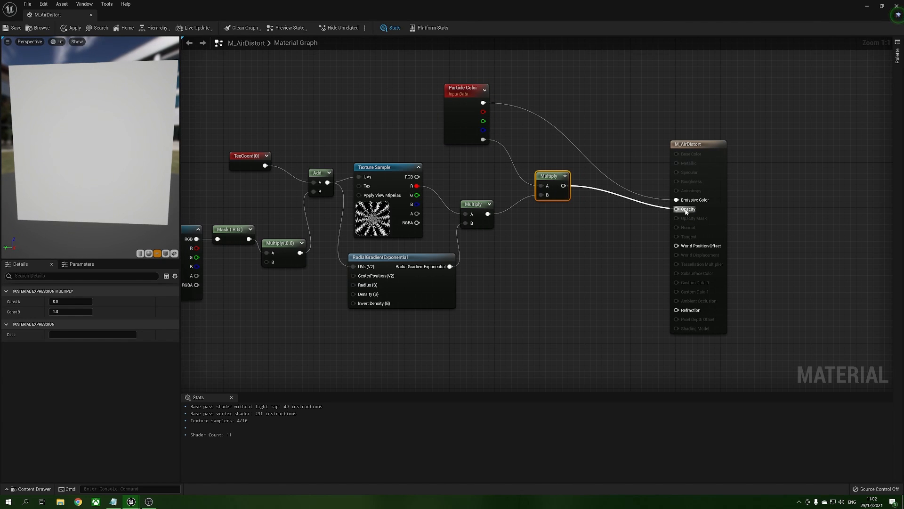
pyautogui.moveTo(94, 151); pyautogui.dragTo(75, 135)
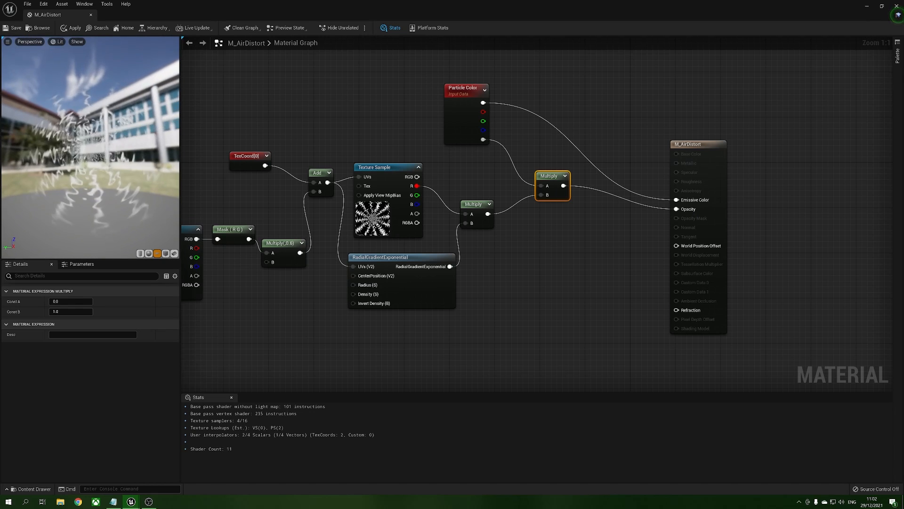
# Add a Lerp node feeding Refraction, with the RadialGradientExponential output driving its Alpha.
pyautogui.moveTo(717, 144); pyautogui.dragTo(739, 93)
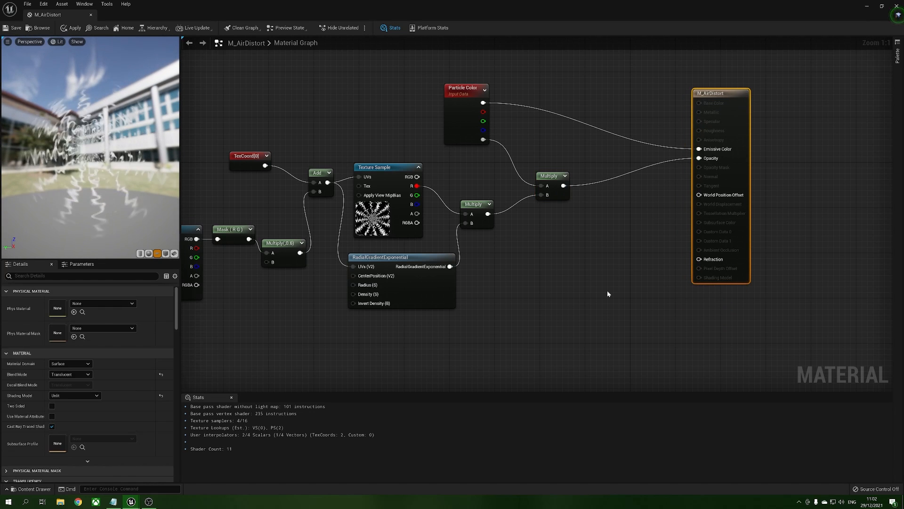
pyautogui.moveTo(588, 301); pyautogui.dragTo(589, 296, button='right')
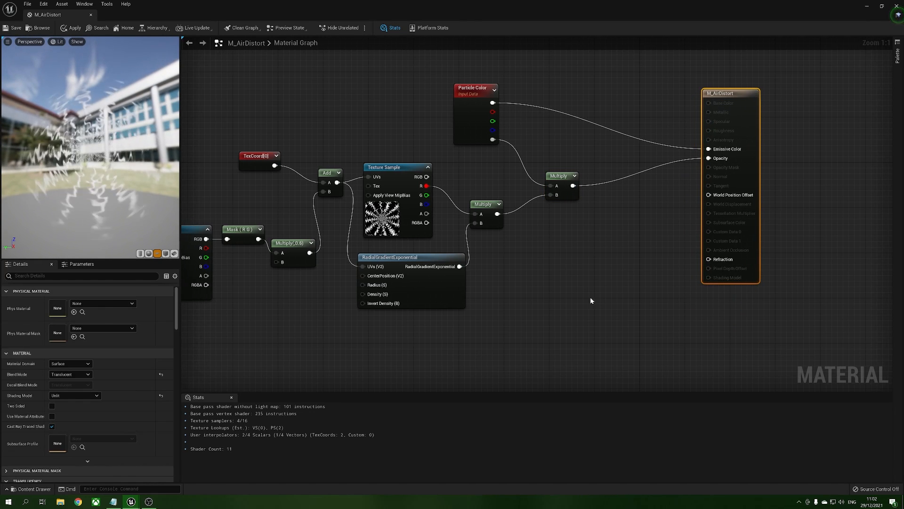
pyautogui.click(575, 285)
pyautogui.moveTo(612, 300); pyautogui.dragTo(591, 274)
pyautogui.moveTo(459, 267); pyautogui.dragTo(518, 272)
pyautogui.moveTo(579, 307); pyautogui.dragTo(579, 303)
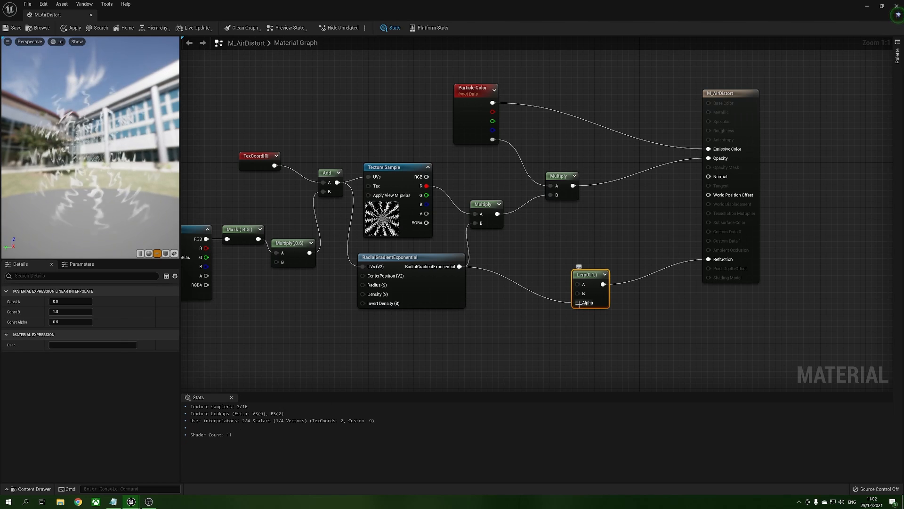
# Connect constants 1 and 1.01 to the Lerp's A and B inputs, and apply the material changes.
pyautogui.click(533, 263)
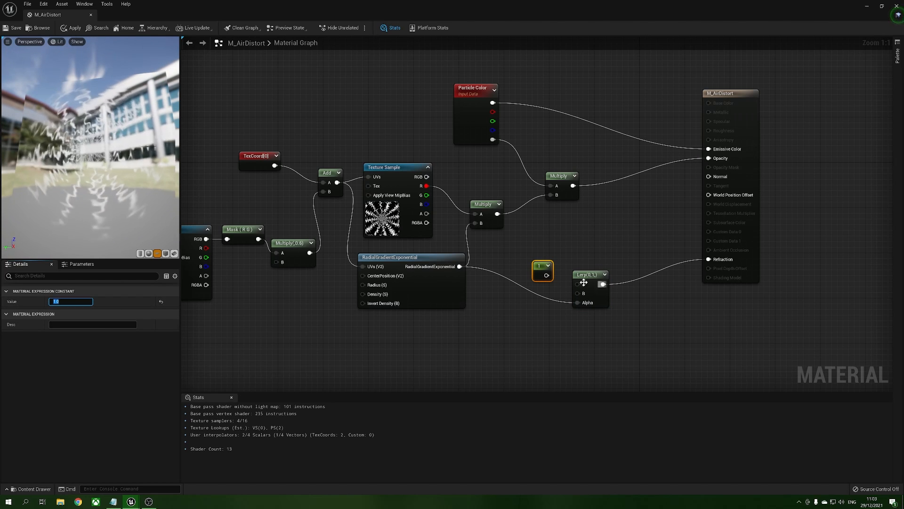
pyautogui.moveTo(546, 275); pyautogui.dragTo(539, 241)
pyautogui.click(524, 266)
pyautogui.click(524, 264)
pyautogui.moveTo(538, 280); pyautogui.dragTo(578, 293)
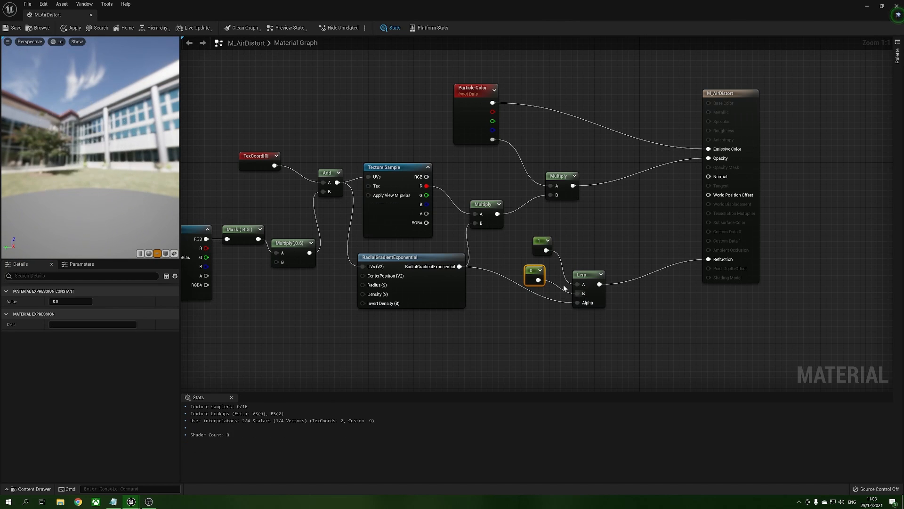
pyautogui.click(91, 301)
pyautogui.write('1.01')
pyautogui.press('Return')
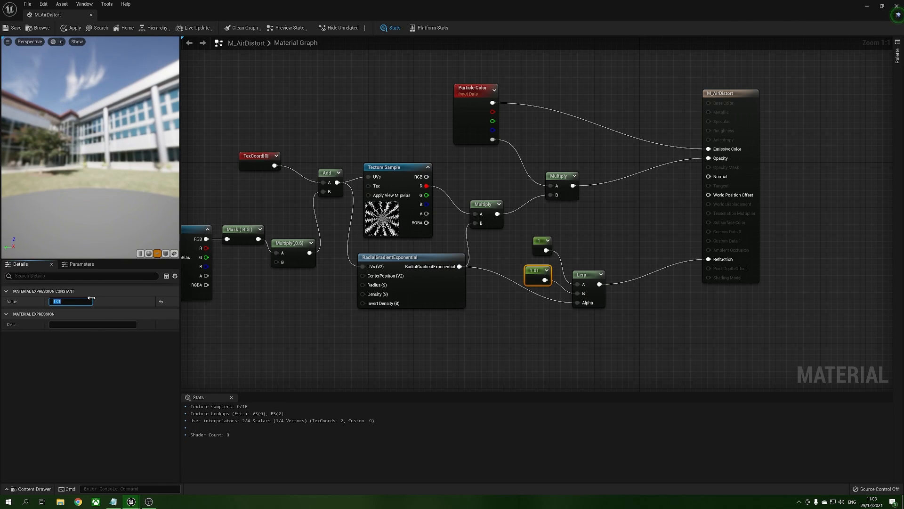
pyautogui.click(71, 28)
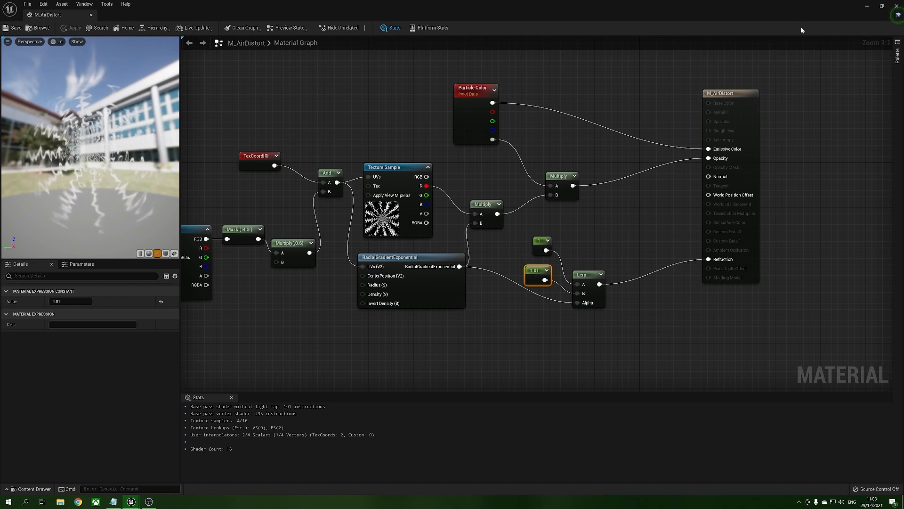
# Return to the level editor and open the NS_BulletWakes system from the BulletTime folder.
pyautogui.click(867, 7)
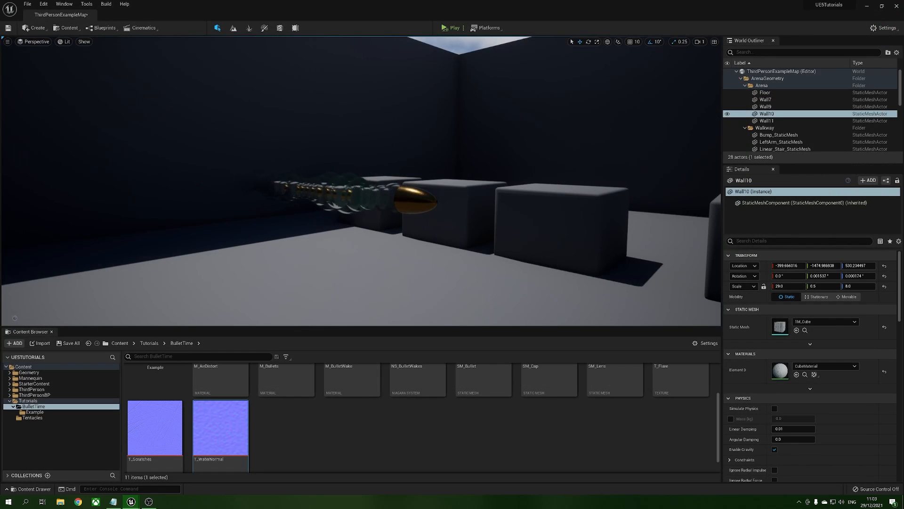
pyautogui.scroll(2, 486, 383)
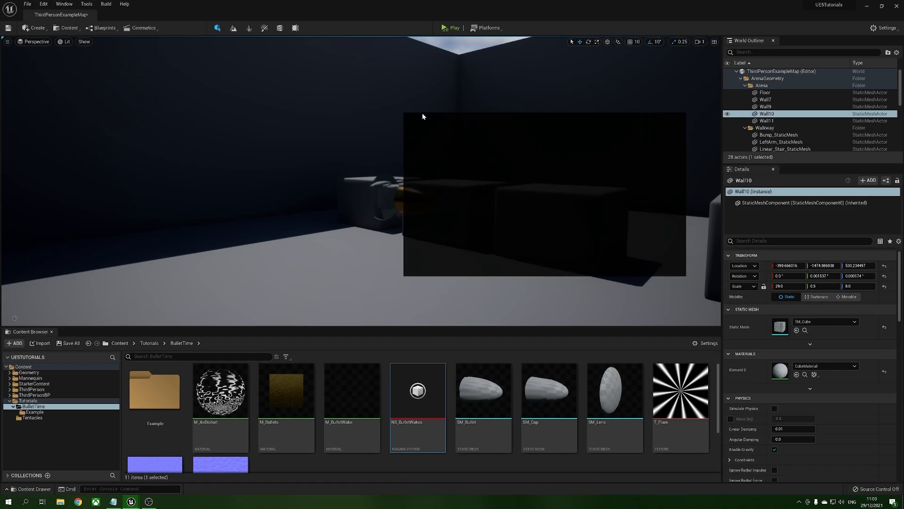
pyautogui.doubleClick(573, 123)
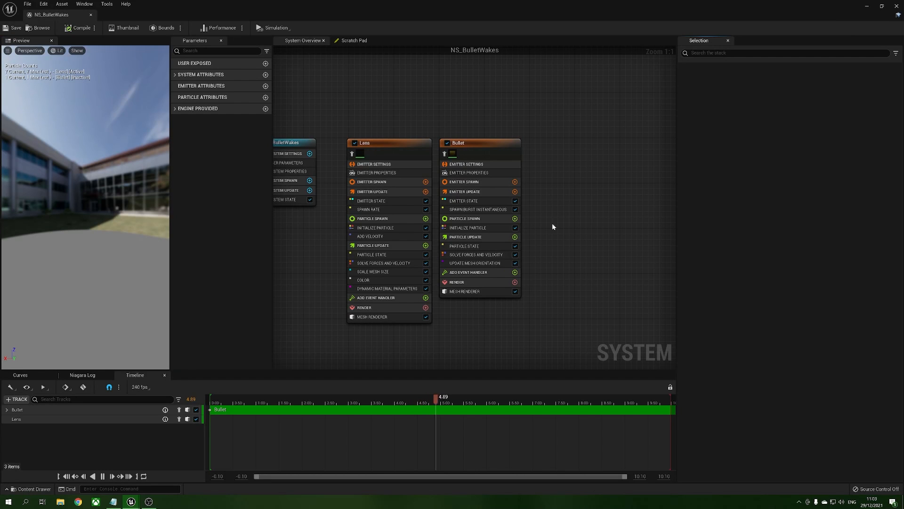
pyautogui.moveTo(553, 227); pyautogui.dragTo(531, 229, button='right')
pyautogui.moveTo(574, 203); pyautogui.dragTo(550, 206, button='right')
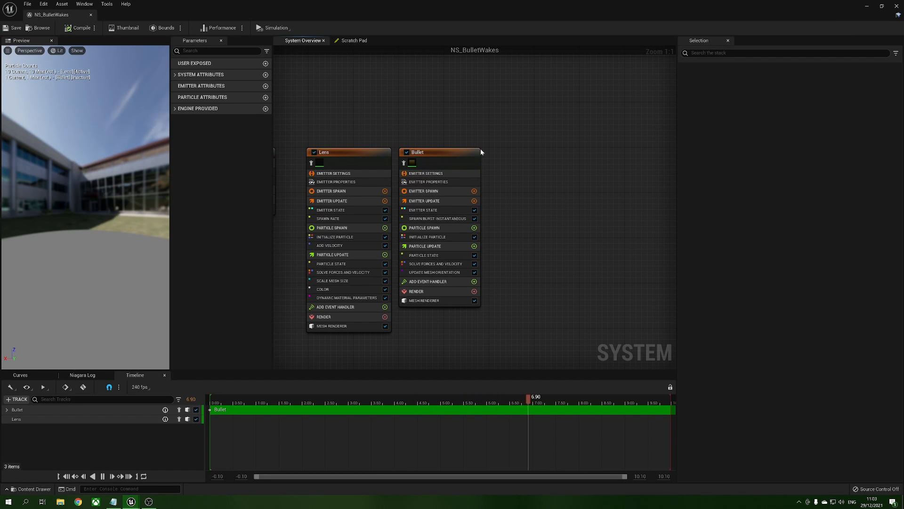
# Duplicate the Bullet emitter twice and line up both copies beside the original.
pyautogui.click(431, 194)
pyautogui.hotkey('ctrl', 'c')
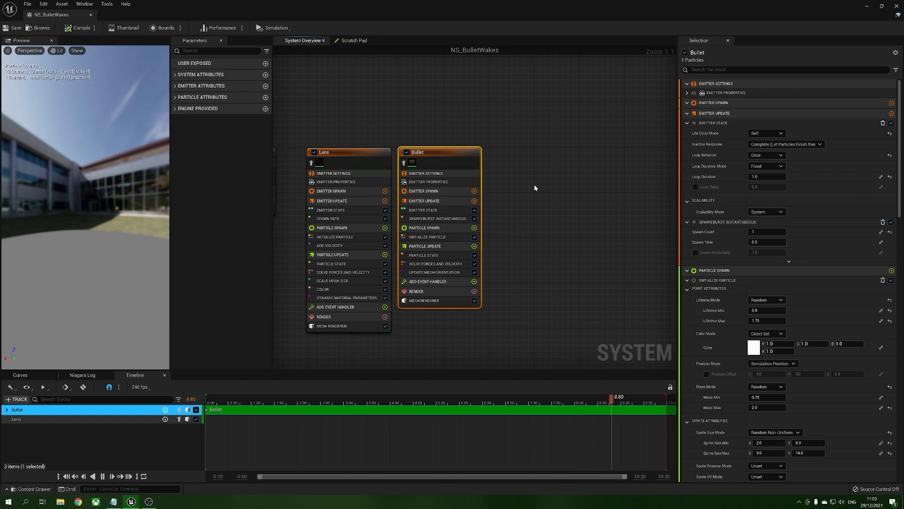
pyautogui.hotkey('ctrl', 'v')
pyautogui.moveTo(578, 193); pyautogui.dragTo(533, 153)
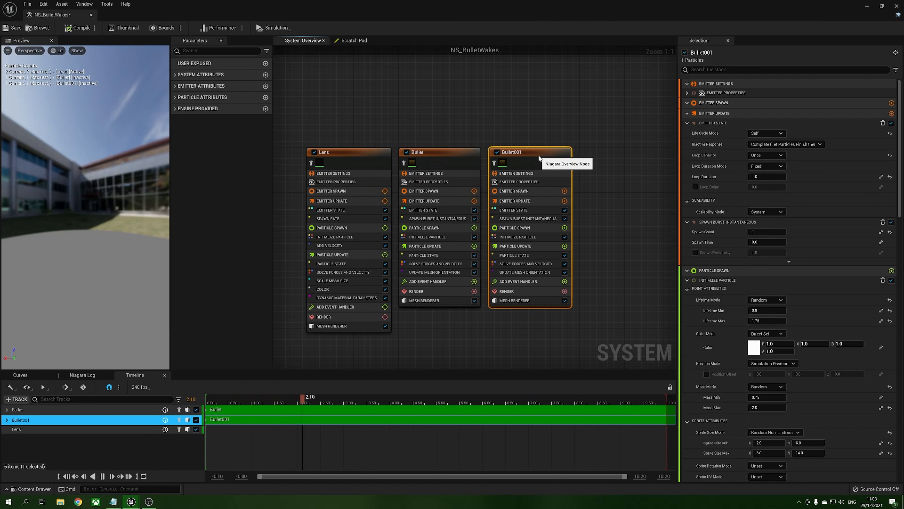
pyautogui.moveTo(622, 190); pyautogui.dragTo(580, 185, button='right')
pyautogui.hotkey('ctrl', 'v')
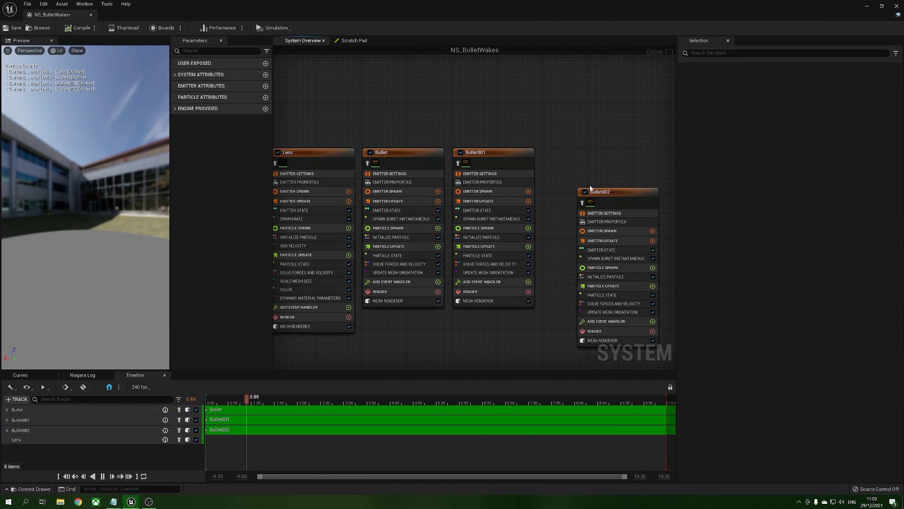
pyautogui.moveTo(611, 193); pyautogui.dragTo(582, 159)
pyautogui.click(556, 124)
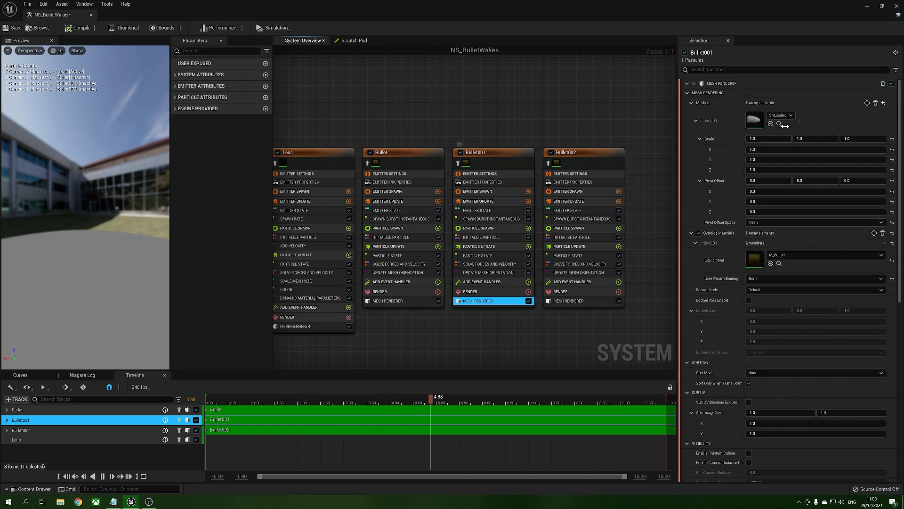
# Assign the SM_Cap mesh and the M_AirDistort override material to the first Bullet copy's Mesh Renderer.
pyautogui.moveTo(488, 3); pyautogui.dragTo(455, 98)
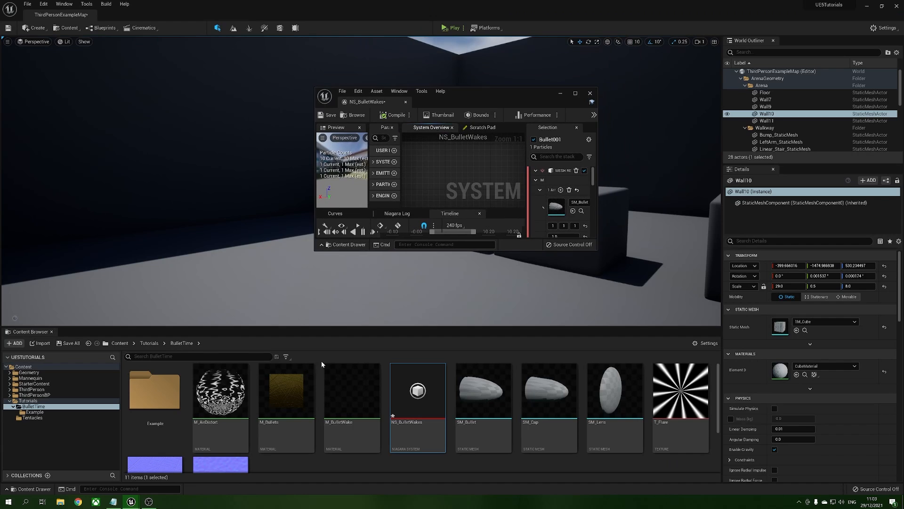
pyautogui.moveTo(549, 391); pyautogui.dragTo(561, 205)
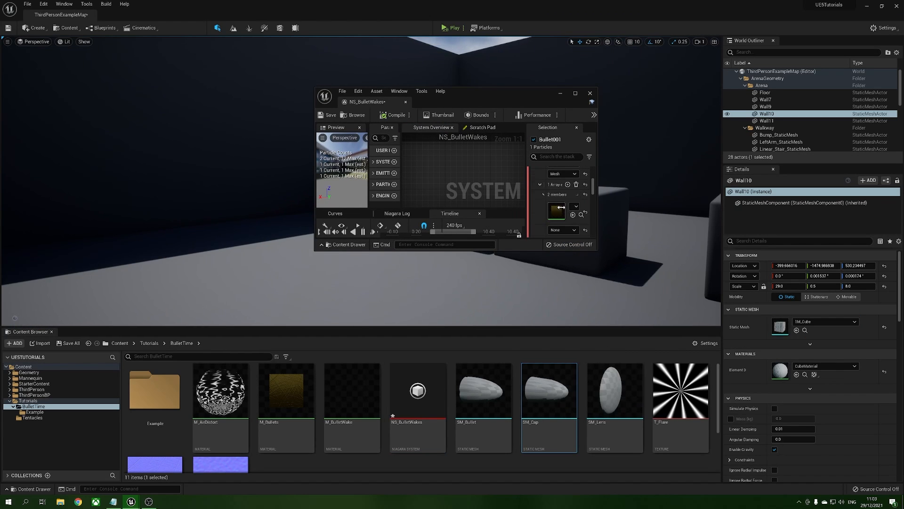
pyautogui.moveTo(220, 391); pyautogui.dragTo(559, 211)
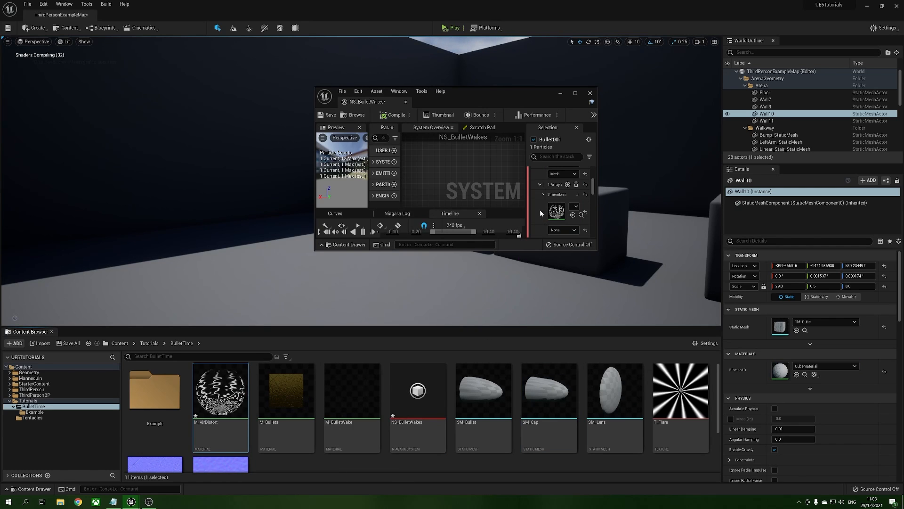
# Assign the M_AirDistort override material and the SM_Cap mesh to the second Bullet copy's Mesh Renderer.
pyautogui.scroll(-6, 504, 175)
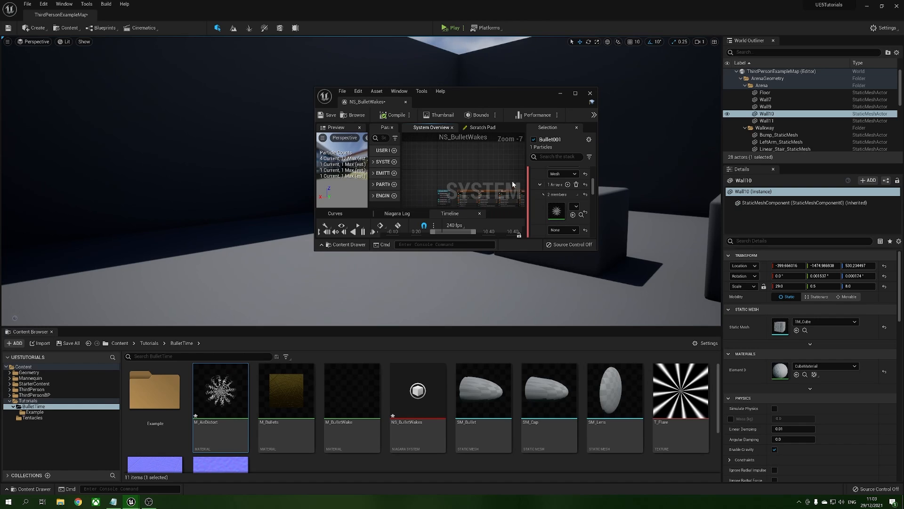
pyautogui.click(488, 174)
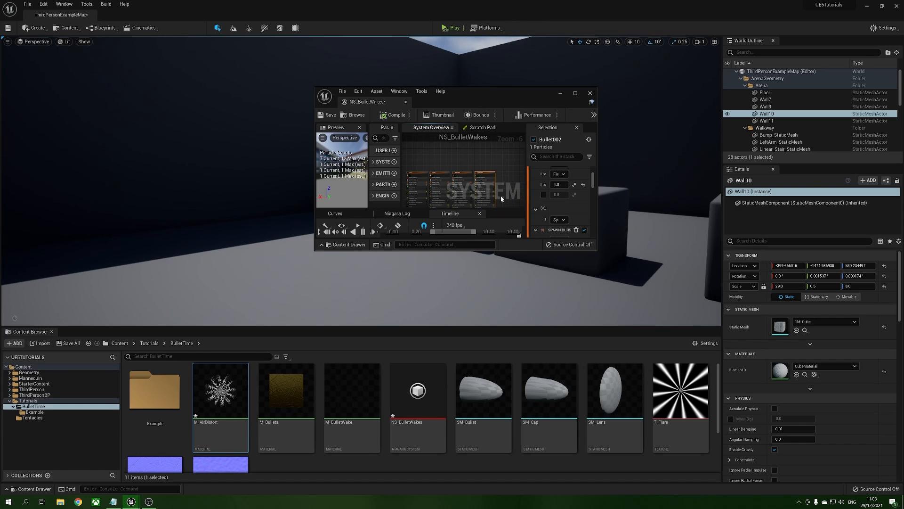
pyautogui.moveTo(501, 196); pyautogui.dragTo(498, 167, button='right')
pyautogui.click(483, 179)
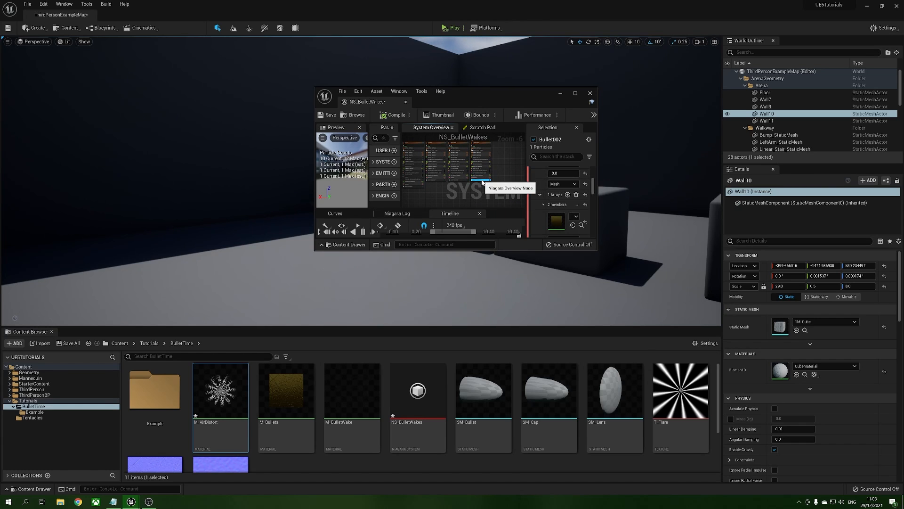
pyautogui.moveTo(219, 411); pyautogui.dragTo(558, 213)
pyautogui.scroll(3, 545, 217)
pyautogui.scroll(-3, 544, 219)
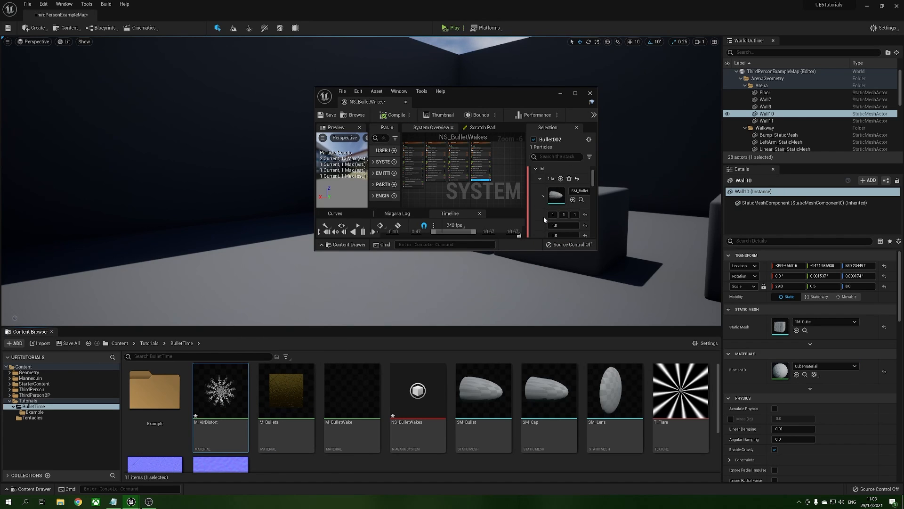
pyautogui.moveTo(565, 401); pyautogui.dragTo(556, 196)
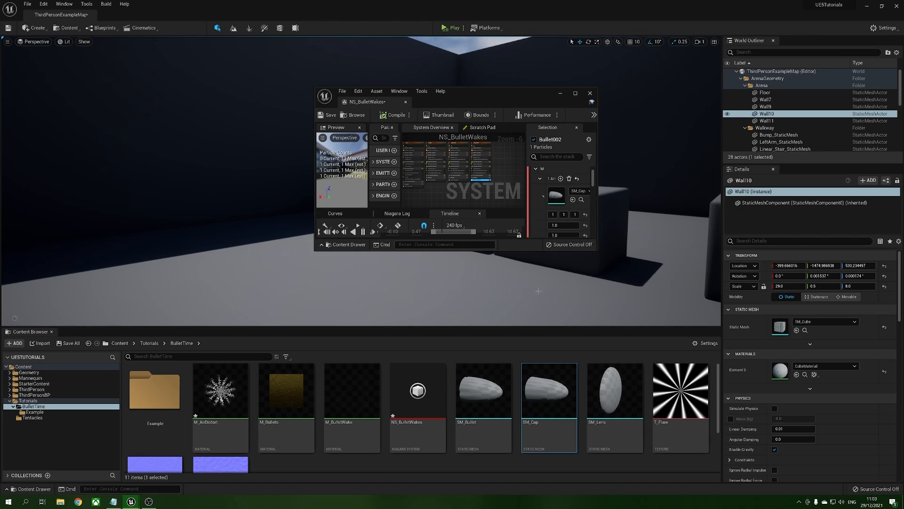
# Check the effect in the level, enlarge the Niagara editor again, and isolate the Bullet001 emitter.
pyautogui.moveTo(515, 89); pyautogui.dragTo(663, 283)
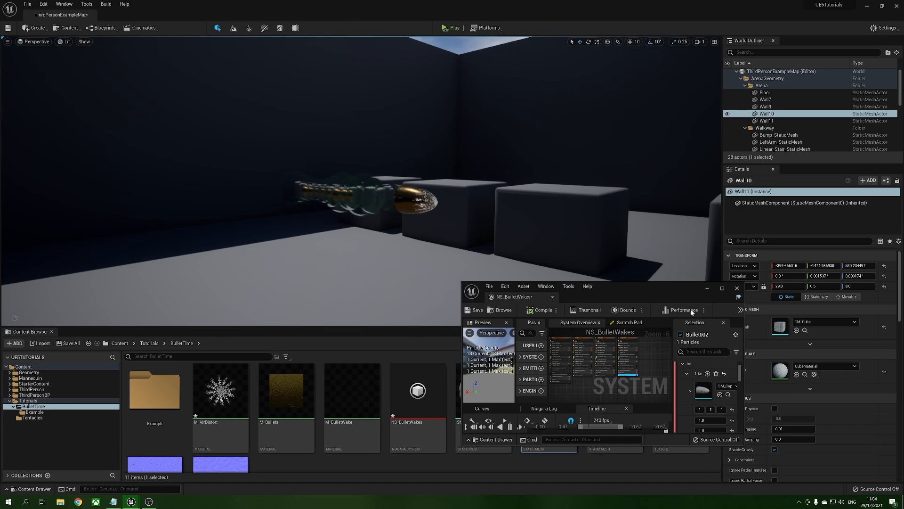
pyautogui.doubleClick(650, 287)
pyautogui.moveTo(369, 136); pyautogui.dragTo(418, 210, button='right')
pyautogui.scroll(6, 418, 210)
pyautogui.moveTo(335, 164); pyautogui.dragTo(377, 209, button='right')
pyautogui.moveTo(306, 118); pyautogui.dragTo(439, 321, button='right')
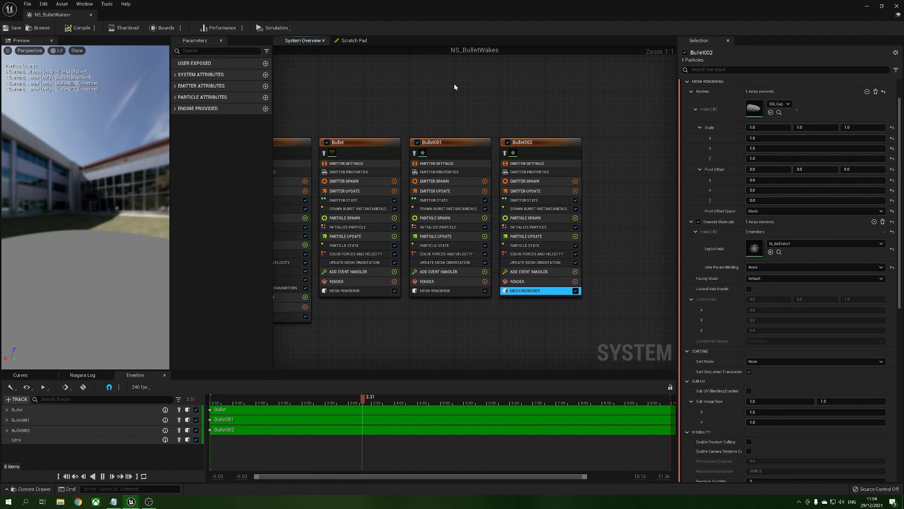
pyautogui.click(455, 142)
pyautogui.click(415, 152)
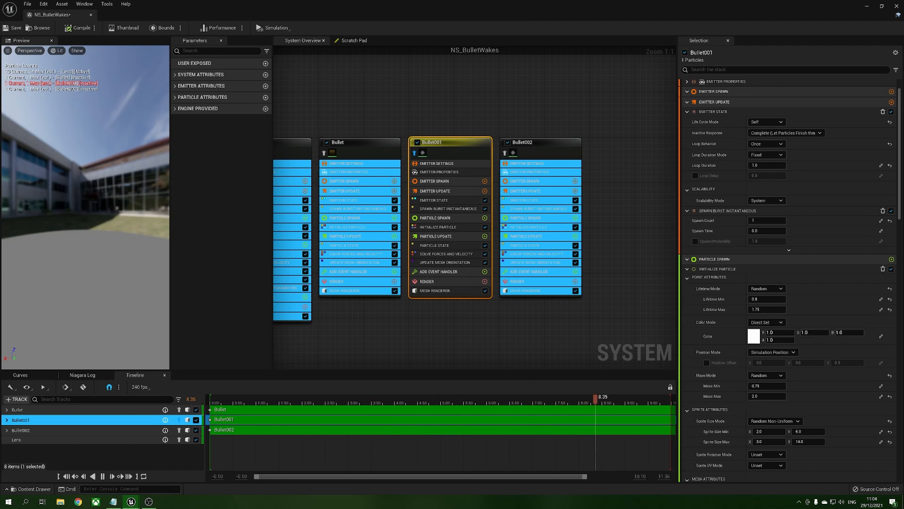
# Set Mesh Uniform Scale to 0.026 in Bullet001's Initialize Particle module.
pyautogui.click(450, 219)
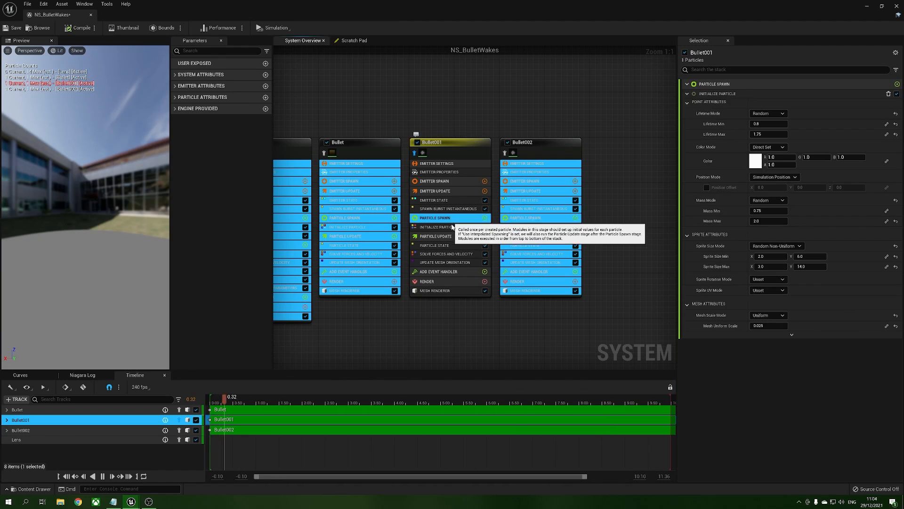
pyautogui.click(450, 227)
pyautogui.click(774, 316)
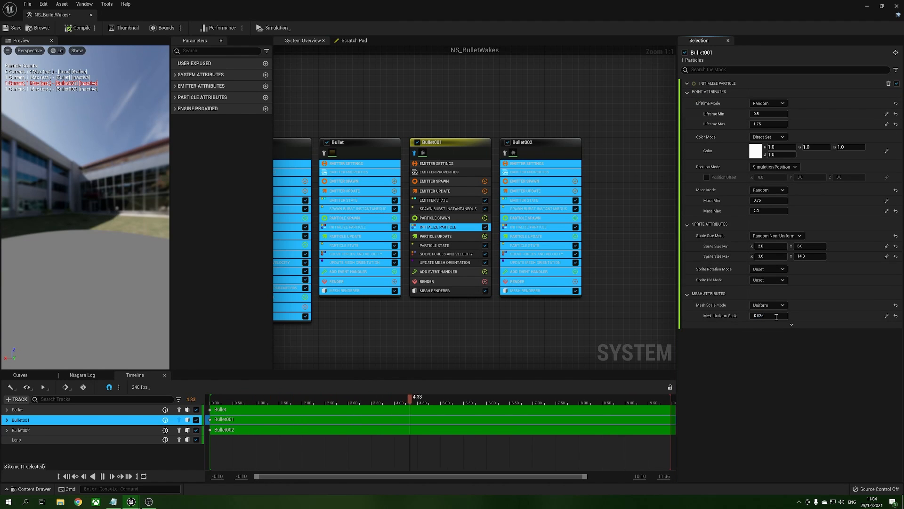
pyautogui.write('0.026')
pyautogui.press('Return')
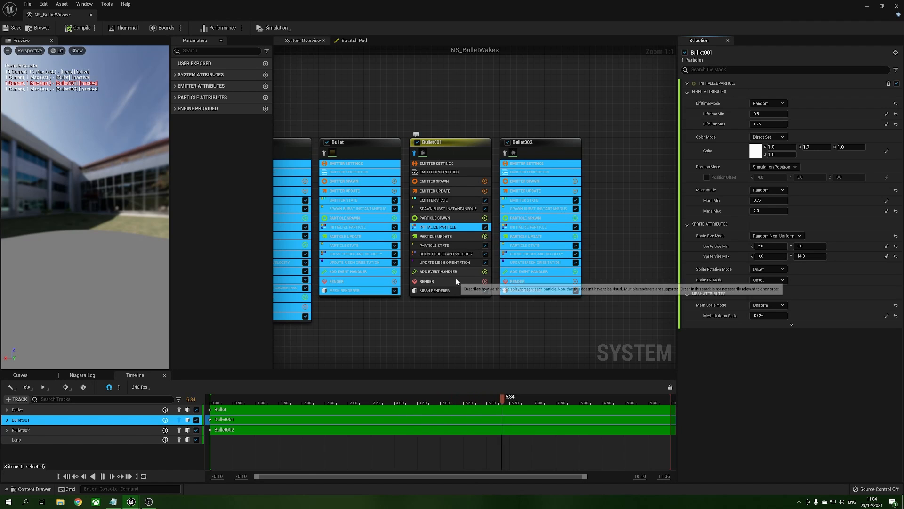
# Add a Color module to Bullet001's Particle Update stage and expand its scale settings.
pyautogui.click(485, 237)
pyautogui.write('color')
pyautogui.press('Return')
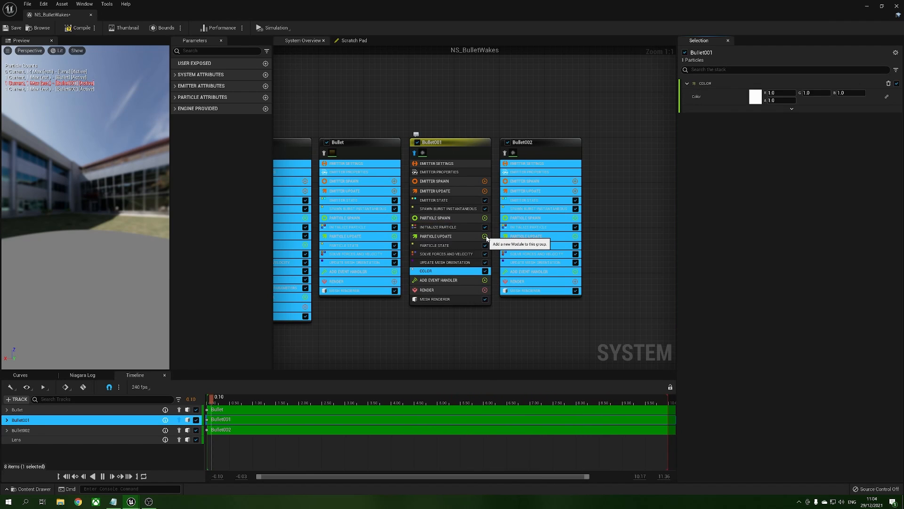
pyautogui.click(792, 109)
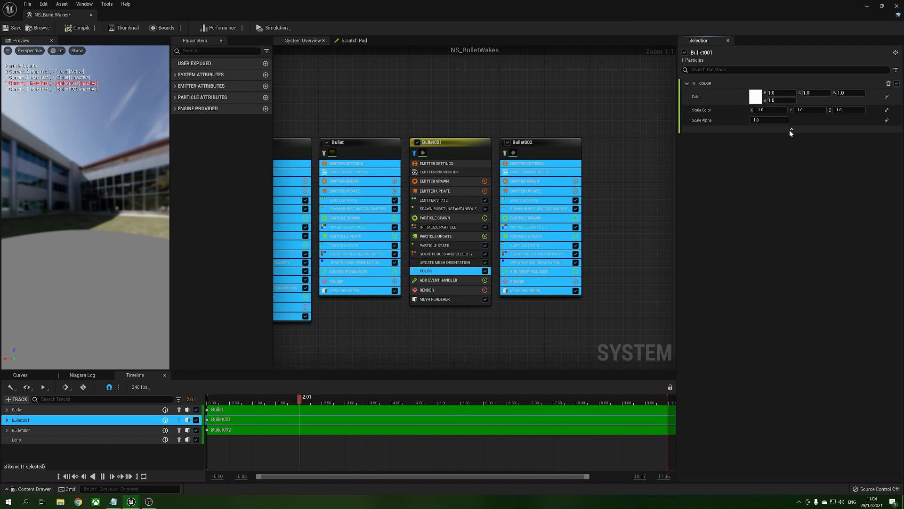
pyautogui.click(887, 121)
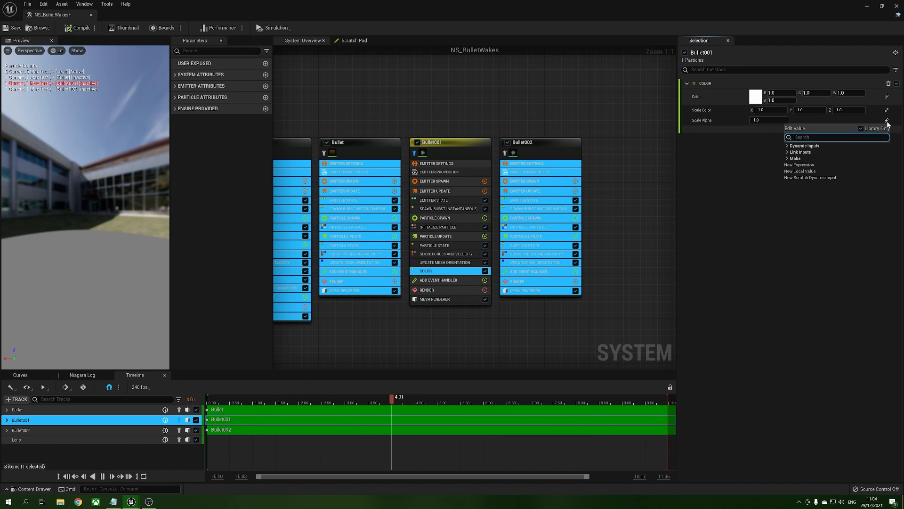
pyautogui.write('cur')
pyautogui.press('BackSpace')
pyautogui.press('BackSpace')
pyautogui.press('BackSpace')
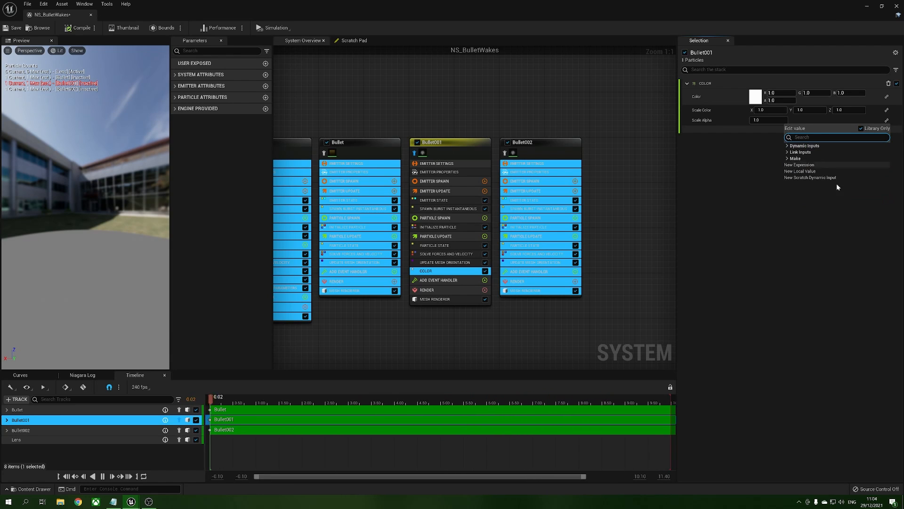
pyautogui.click(820, 259)
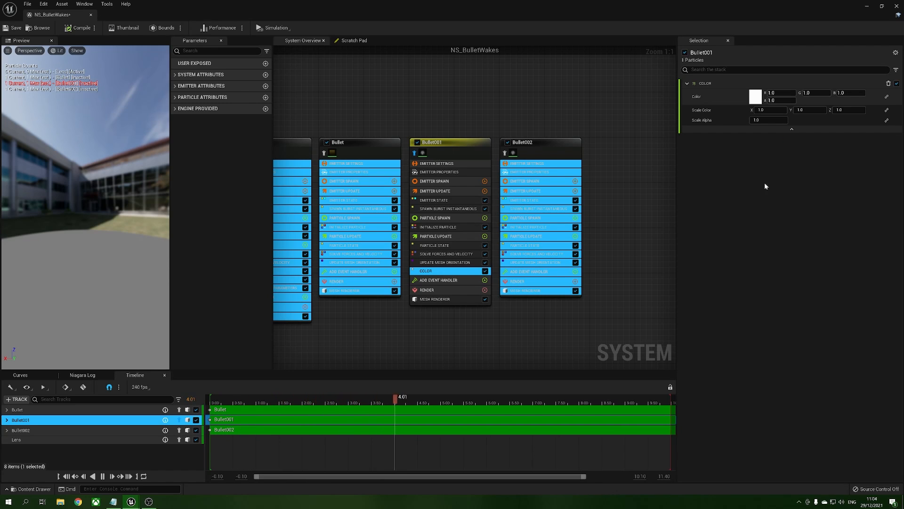
# Set Scale Alpha to 0.05 in Bullet001's Color module and preview the isolated emitter in the level.
pyautogui.click(772, 120)
pyautogui.write('0.05')
pyautogui.press('Return')
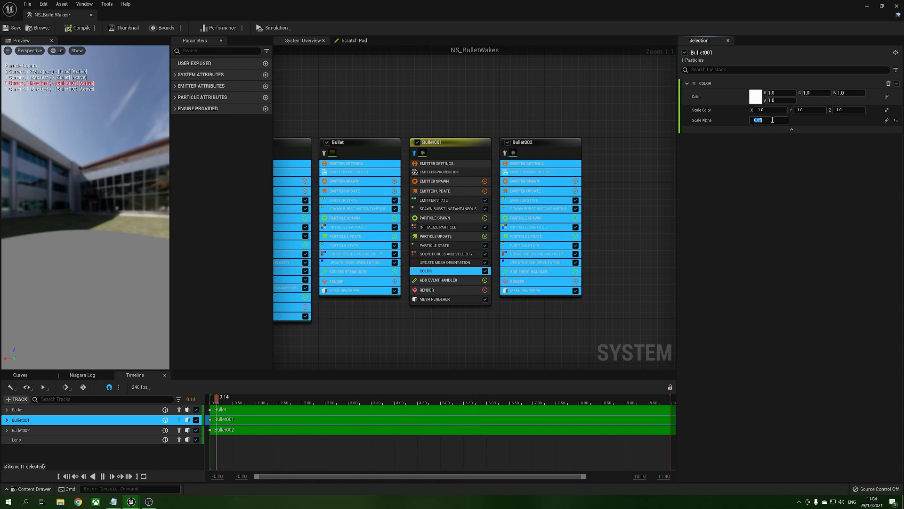
pyautogui.click(601, 118)
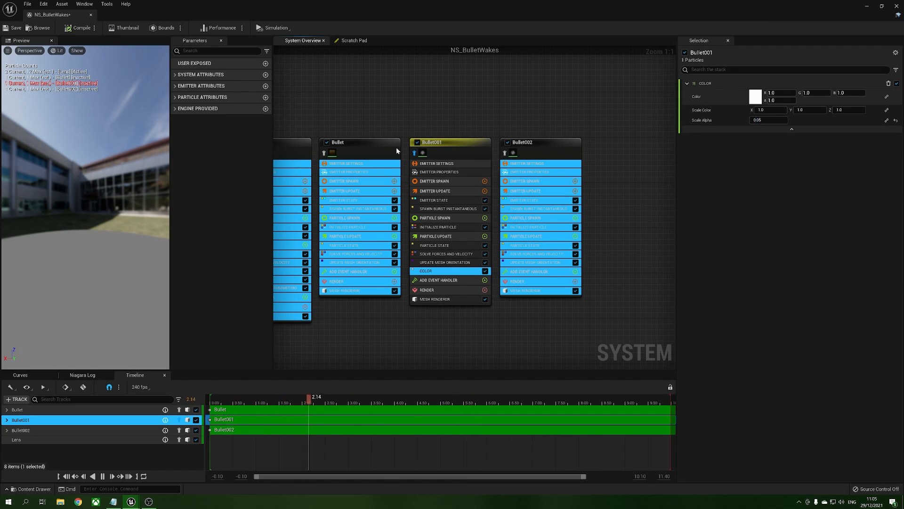
pyautogui.moveTo(236, 12); pyautogui.dragTo(322, 324)
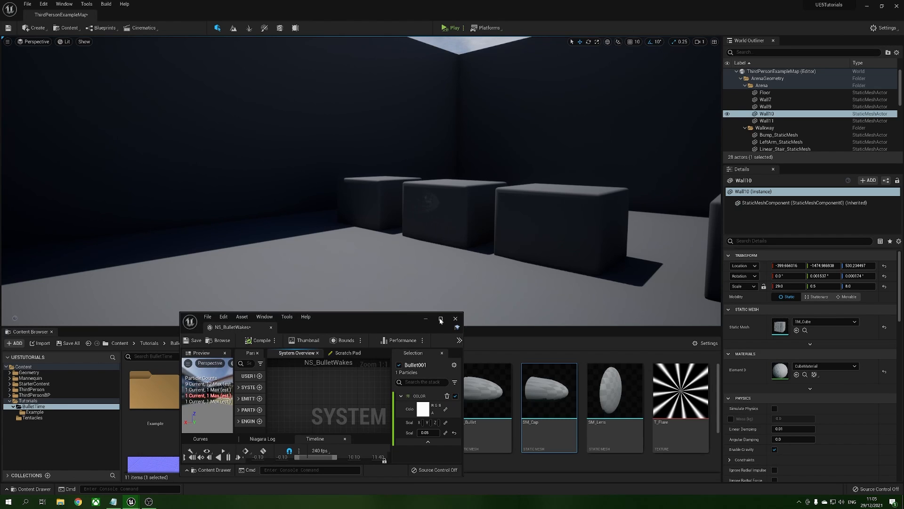
pyautogui.doubleClick(379, 318)
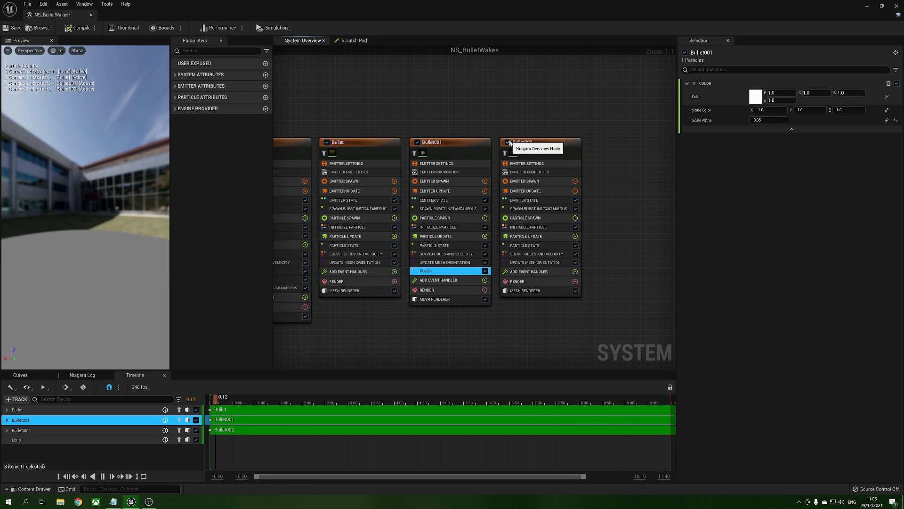
# End the Bullet001 isolation and preview the effect in the level with Bullet002 temporarily disabled.
pyautogui.click(508, 142)
pyautogui.moveTo(549, 10); pyautogui.dragTo(504, 319)
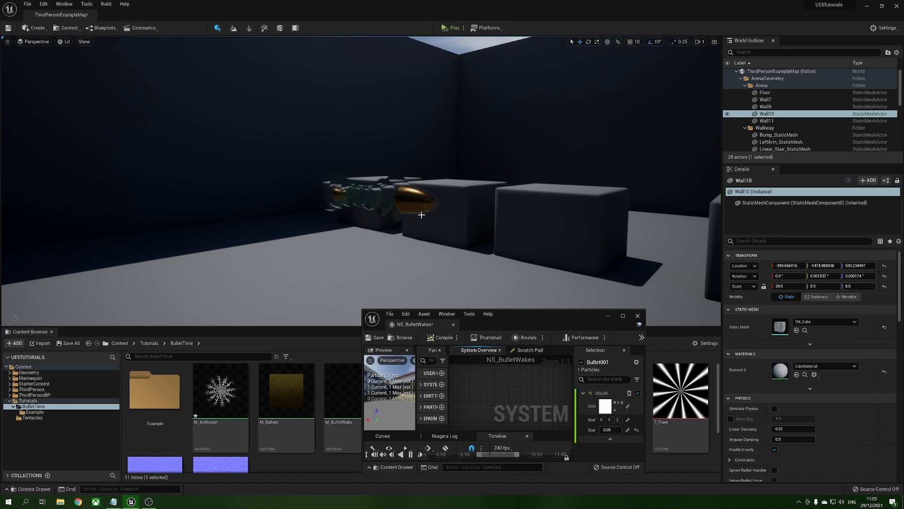
pyautogui.doubleClick(549, 313)
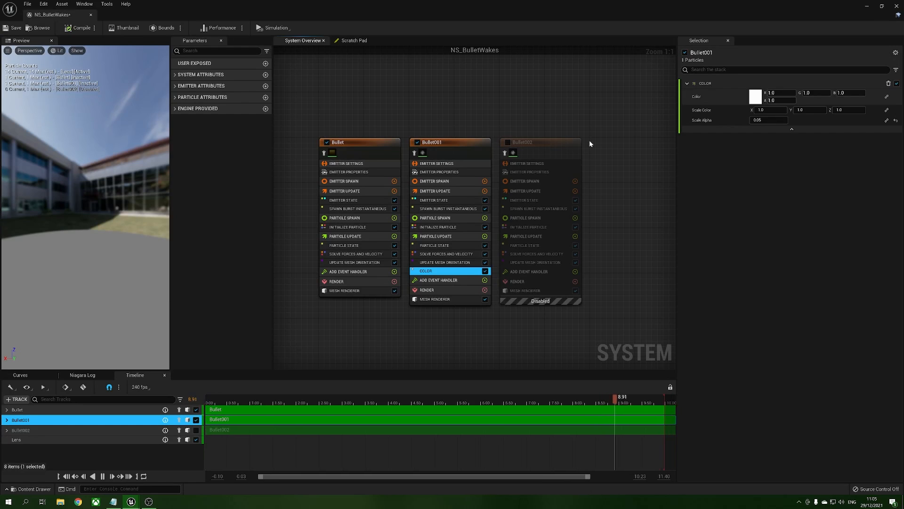
pyautogui.click(508, 142)
# Change Bullet002's Mesh Scale Mode to Non-Uniform and set its Mesh Scale to 0.026, 0.036, 0.036 in Initialize Particle.
pyautogui.moveTo(648, 176); pyautogui.dragTo(624, 177, button='right')
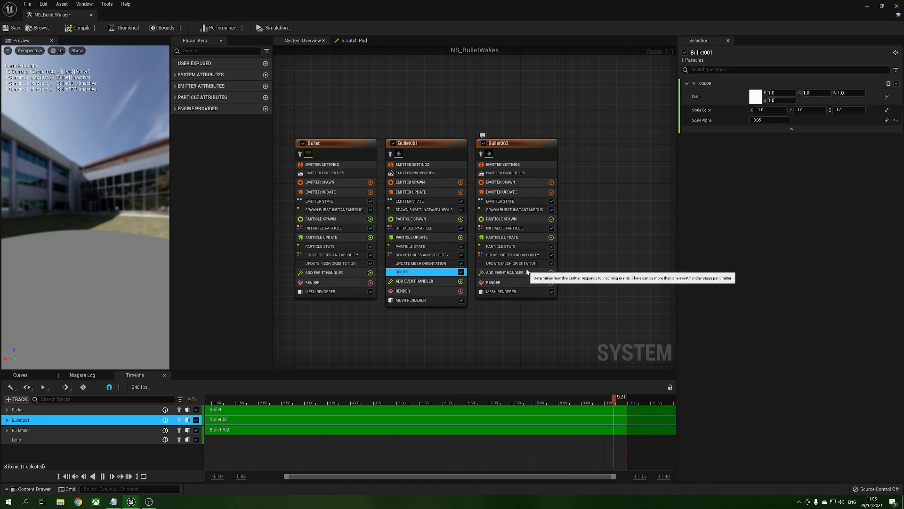
pyautogui.click(515, 229)
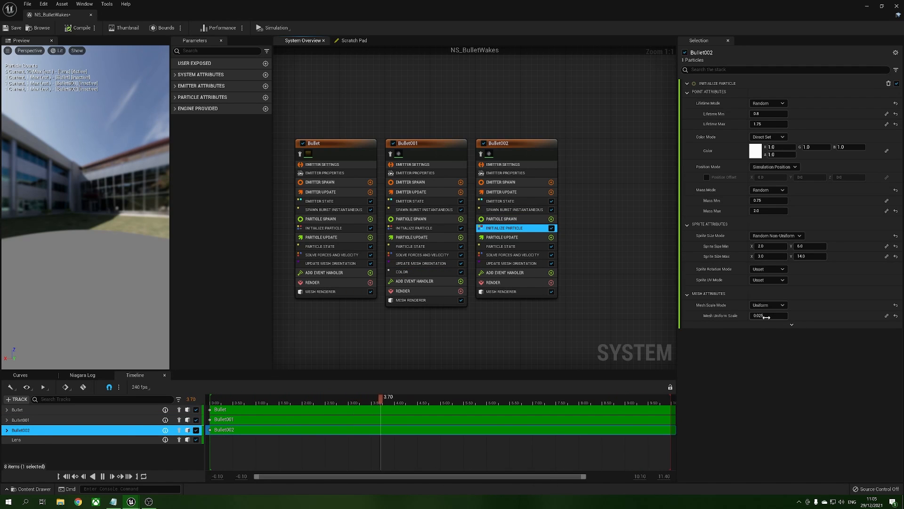
pyautogui.click(775, 305)
pyautogui.click(766, 323)
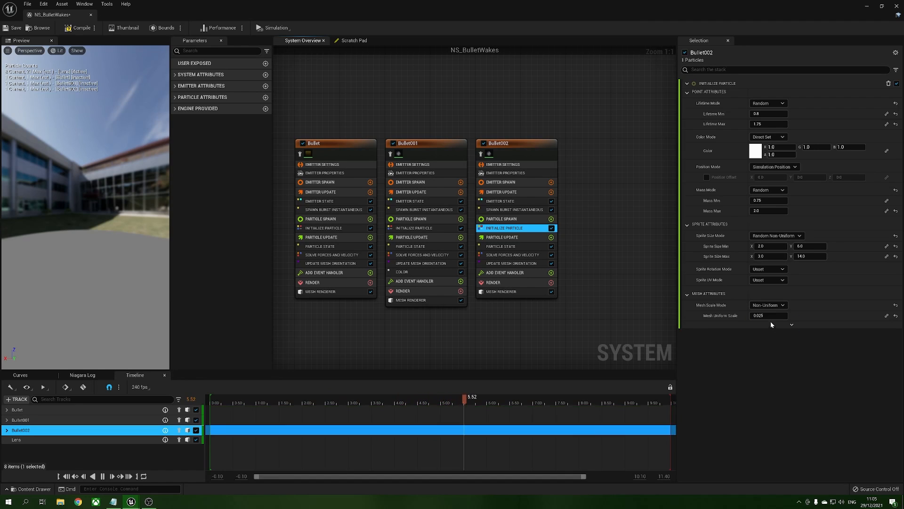
pyautogui.click(771, 316)
pyautogui.write('026')
pyautogui.press('Tab')
pyautogui.write('0.036')
pyautogui.press('Tab')
pyautogui.press('BackSpace')
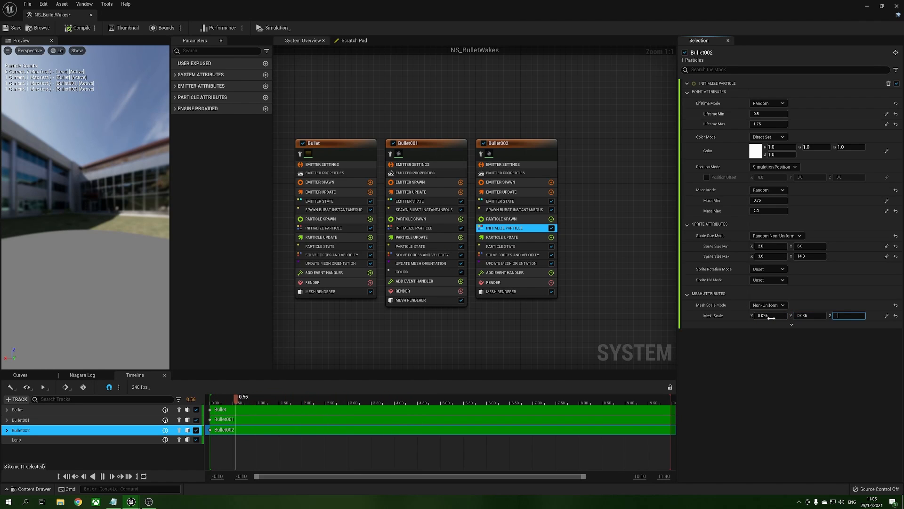
pyautogui.write('.036')
pyautogui.press('Return')
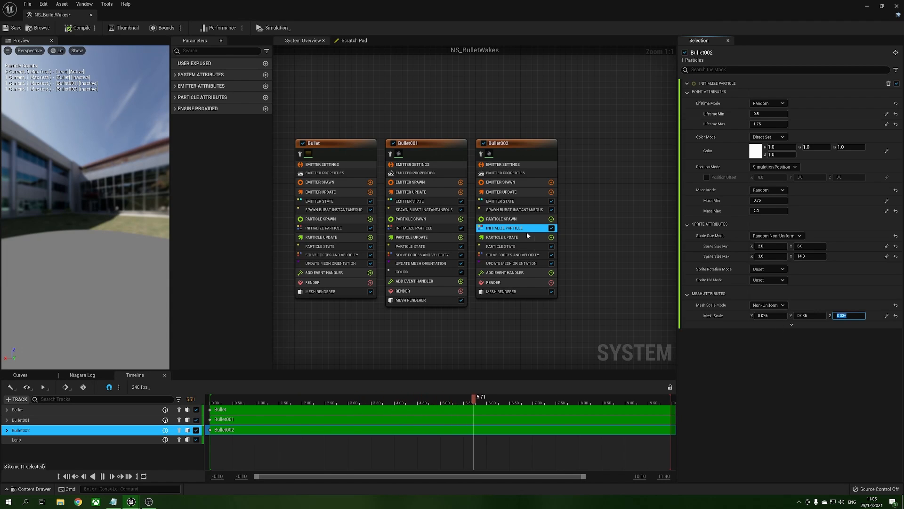
# Add a Color module to Bullet002's Particle Update stage with Scale Alpha set to 0.05.
pyautogui.click(551, 236)
pyautogui.write('color')
pyautogui.press('Return')
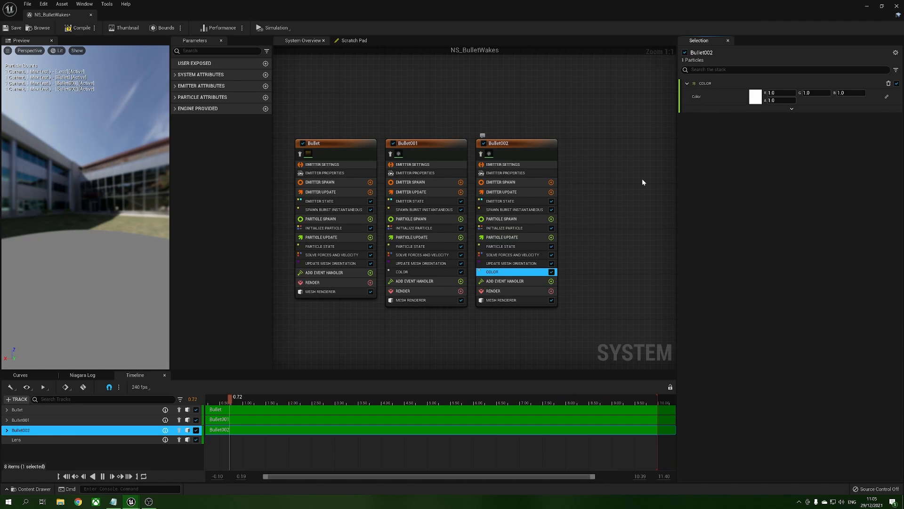
pyautogui.click(791, 111)
pyautogui.click(764, 120)
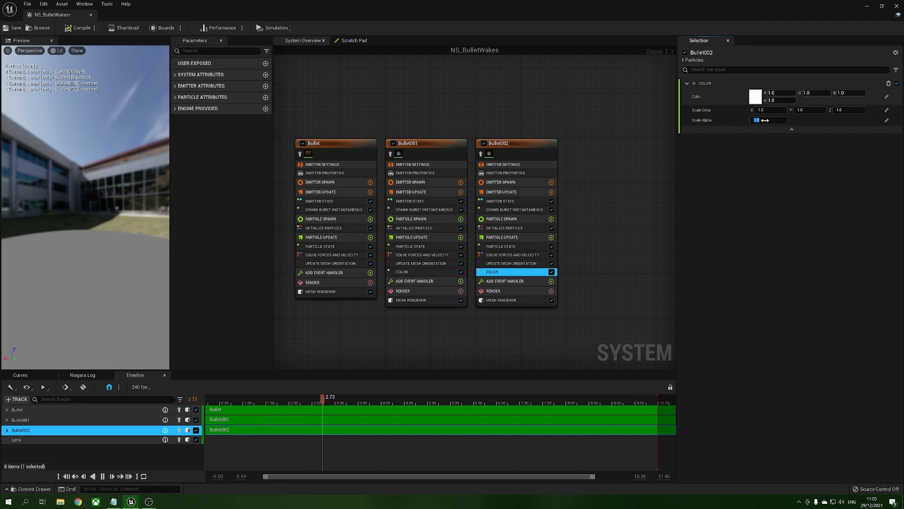
pyautogui.write('0')
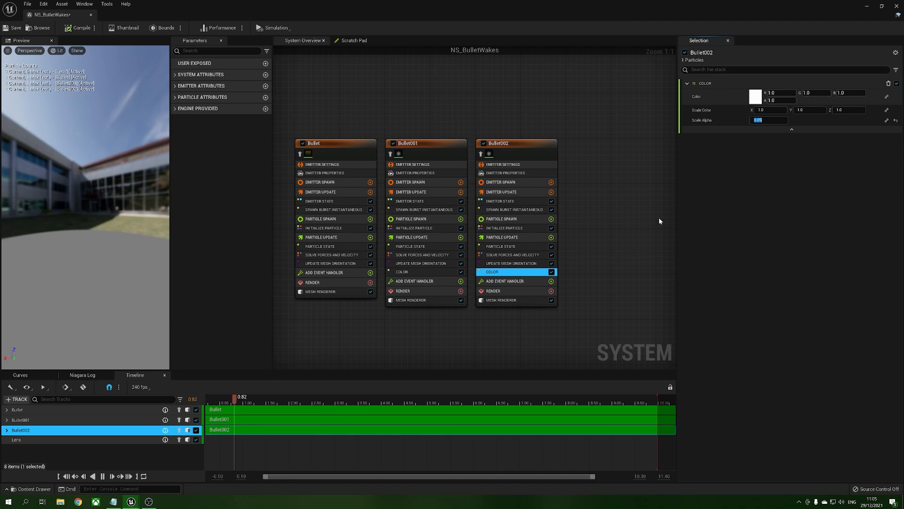
# Set the Rotation Rate in Update Mesh Orientation to 0.5 for Bullet001 and -0.5 for Bullet002.
pyautogui.click(405, 263)
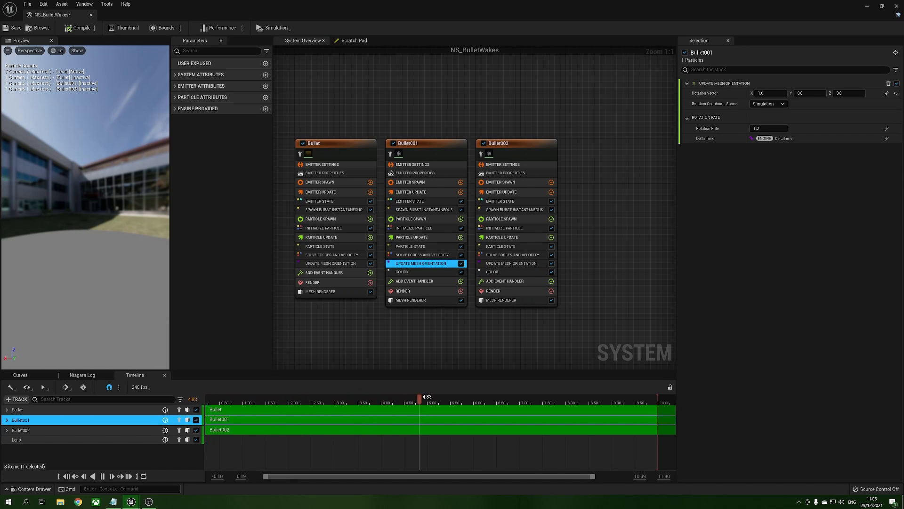
pyautogui.click(773, 128)
pyautogui.write('0.5')
pyautogui.press('Return')
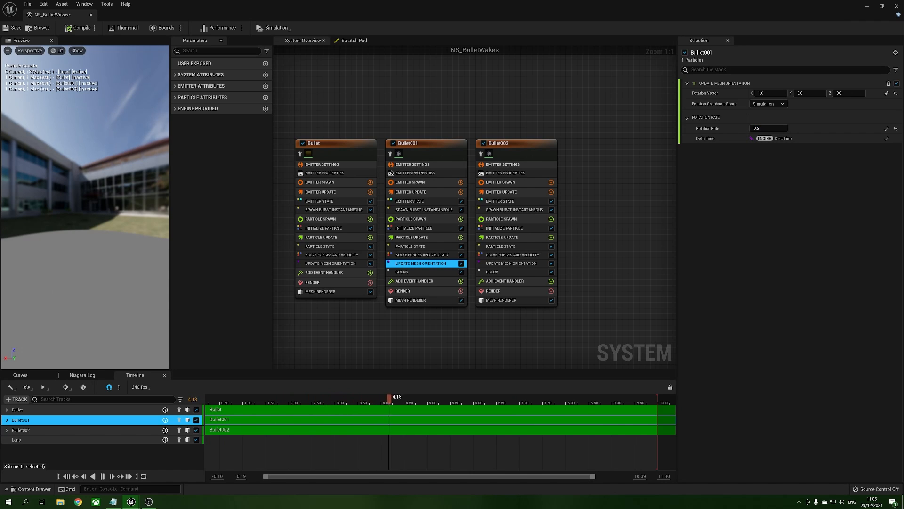
pyautogui.click(511, 263)
pyautogui.click(772, 128)
pyautogui.write('-0.5')
pyautogui.press('Return')
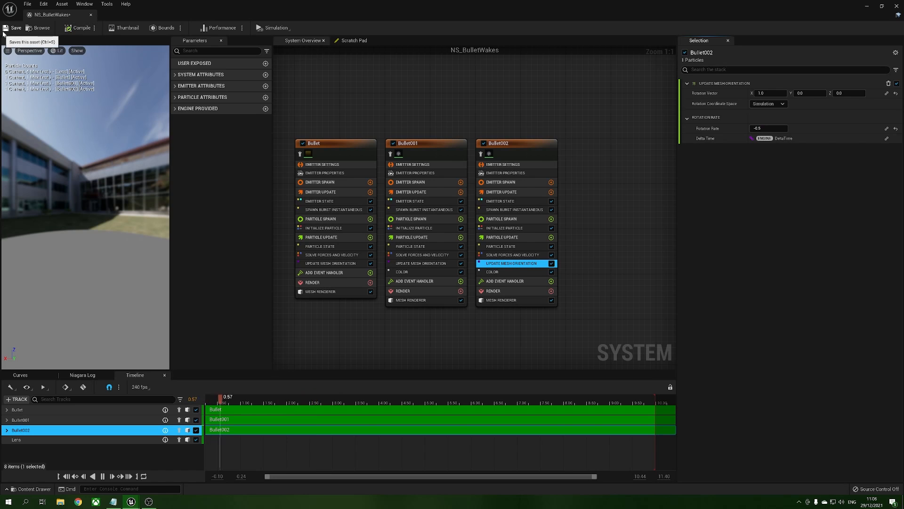
# Rename the Bullet001 emitter as Air1 and the Bullet002 emitter as Air 2.
pyautogui.rightClick(417, 145)
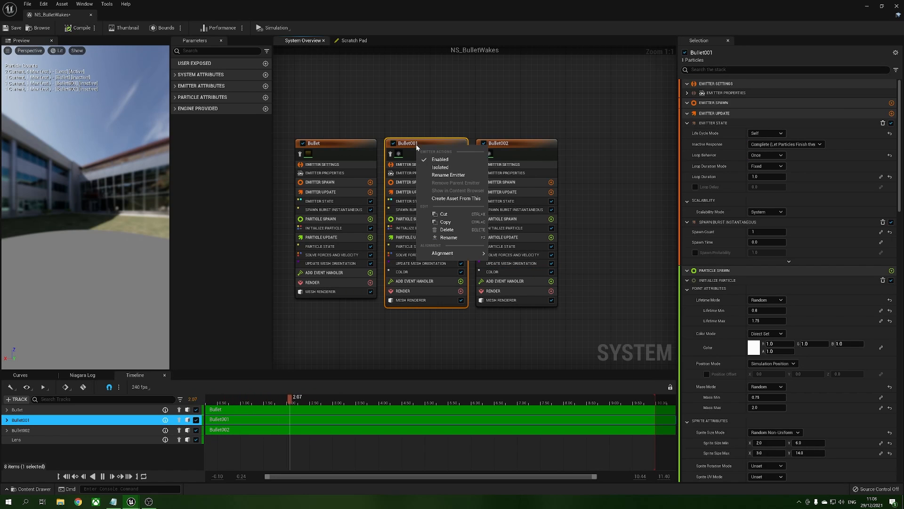
pyautogui.click(464, 175)
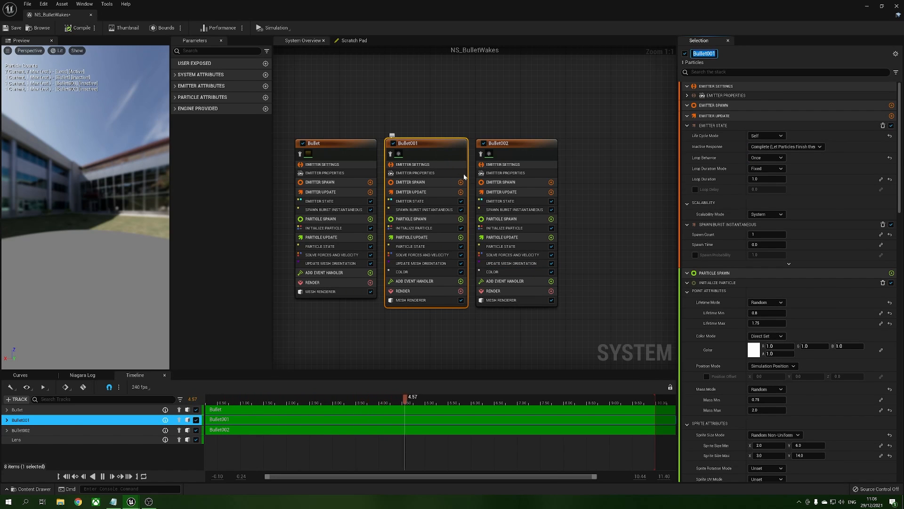
pyautogui.write('A')
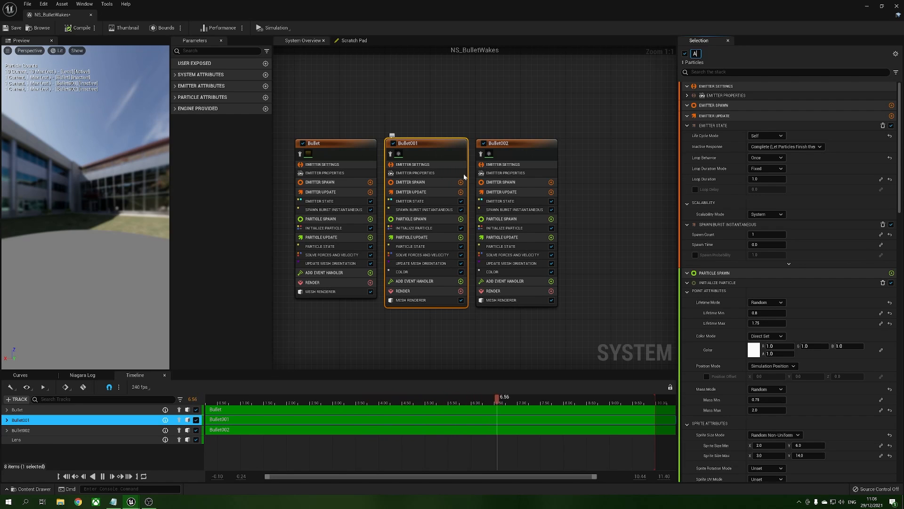
pyautogui.write('ir1')
pyautogui.press('Return')
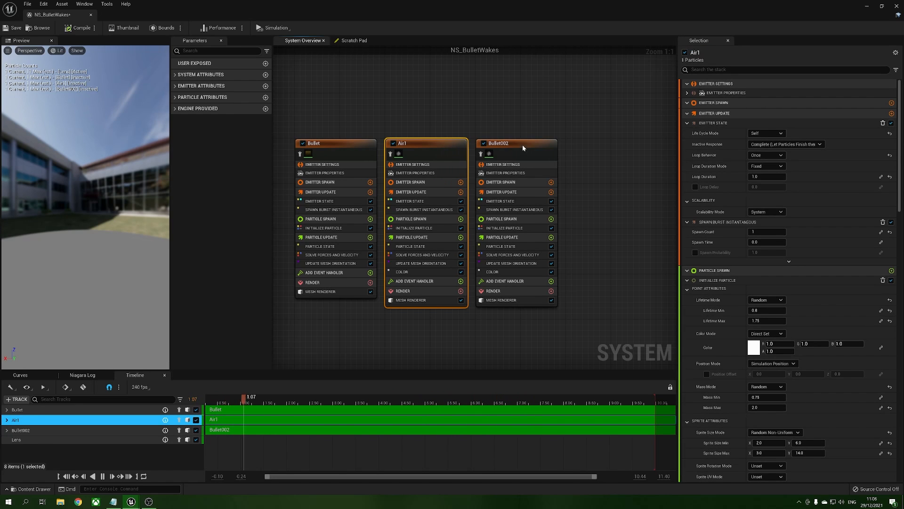
pyautogui.rightClick(502, 143)
pyautogui.click(535, 170)
pyautogui.write('Air 2')
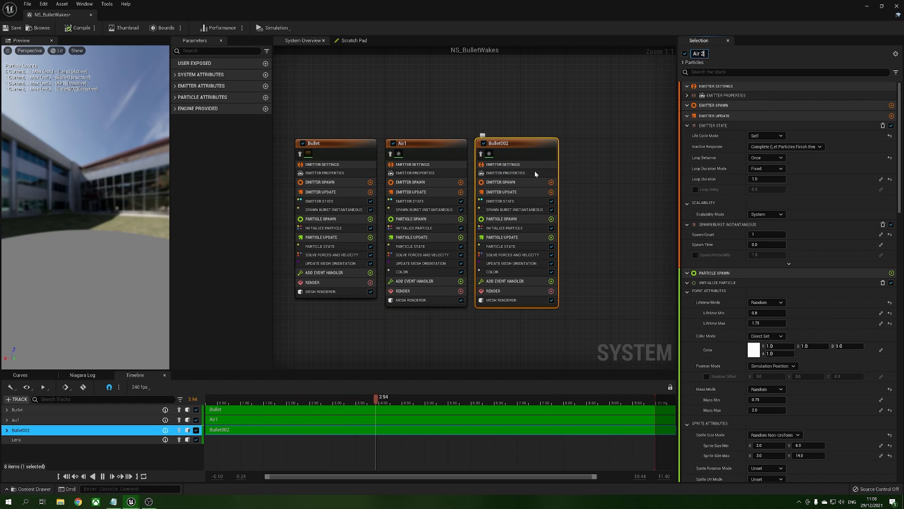
pyautogui.press('Return')
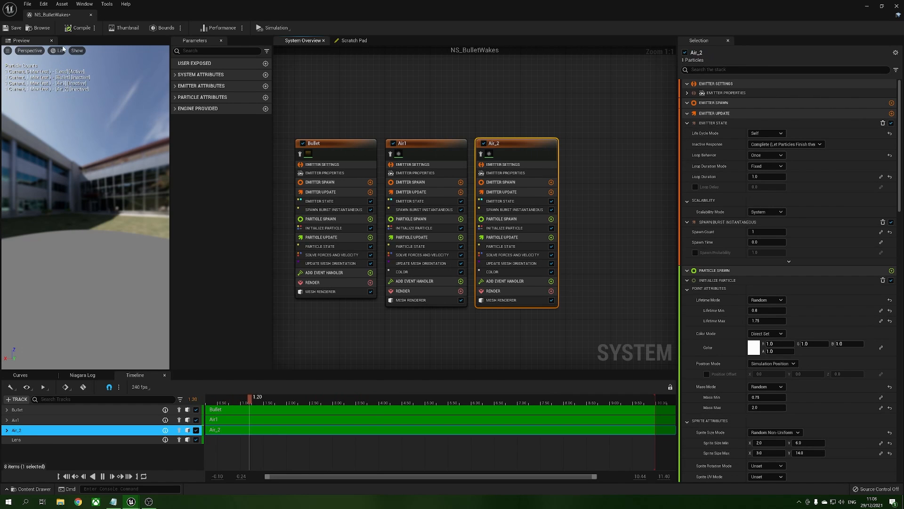
# Save the NS_BulletWakes system and close its editor to return to the level.
pyautogui.click(13, 28)
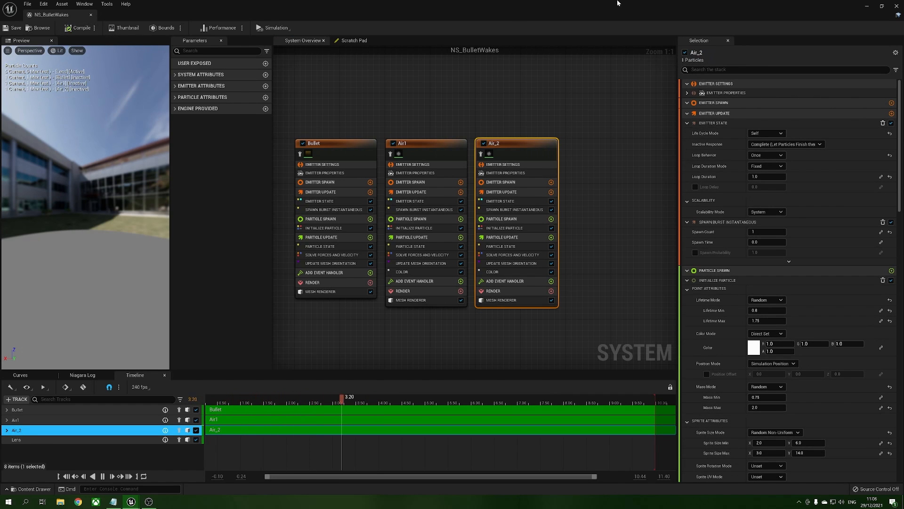
pyautogui.click(896, 6)
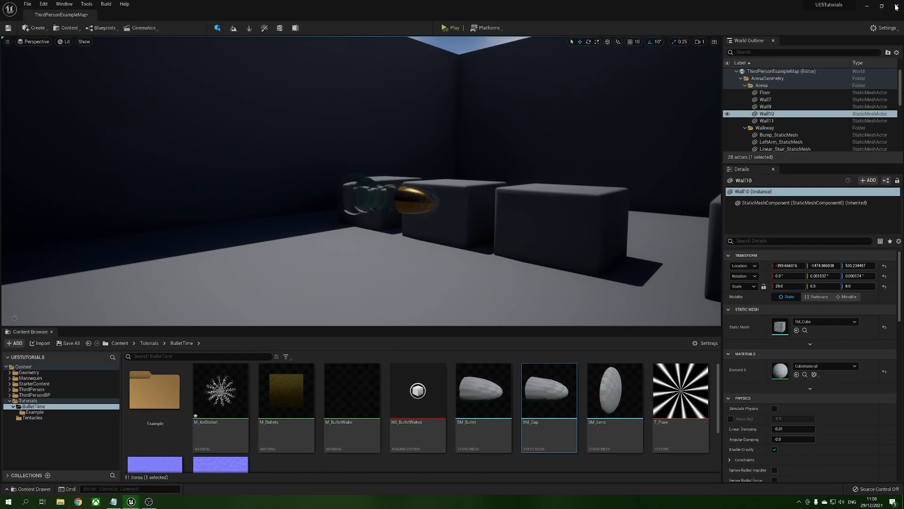